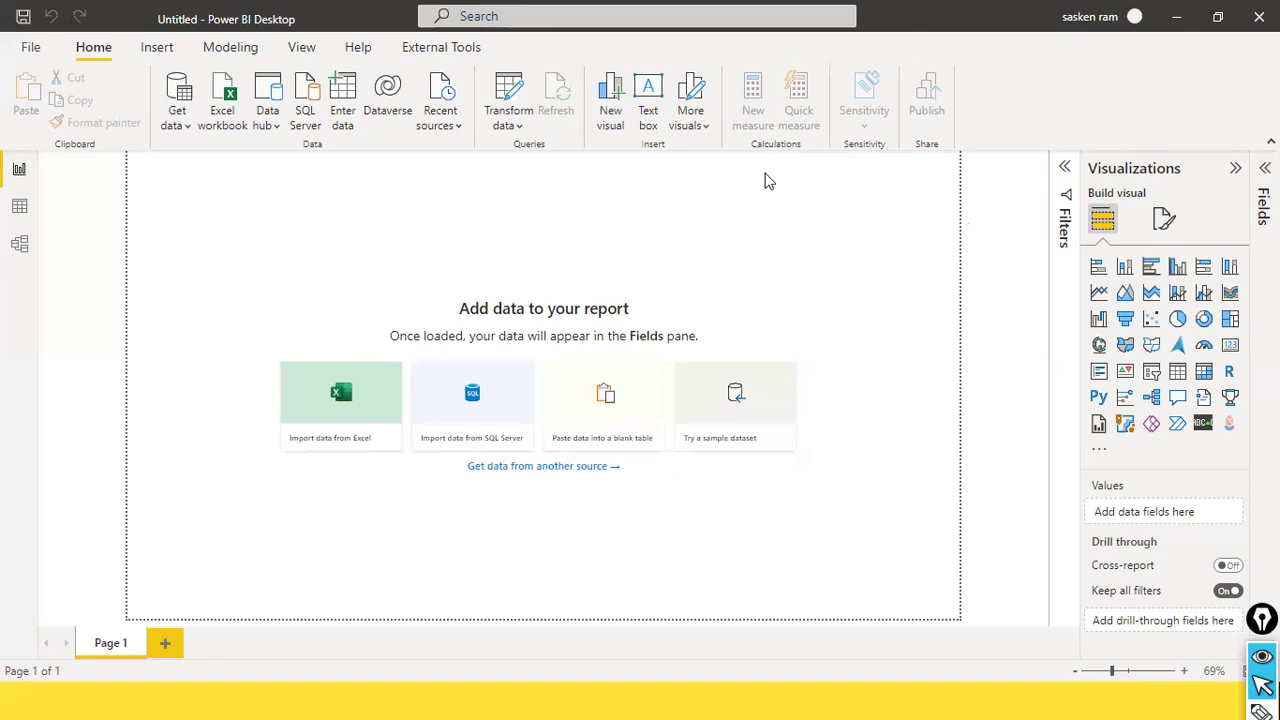
Open the full Get Data list of available data sources
{"action": "left_click", "coordinate": [170, 135]}
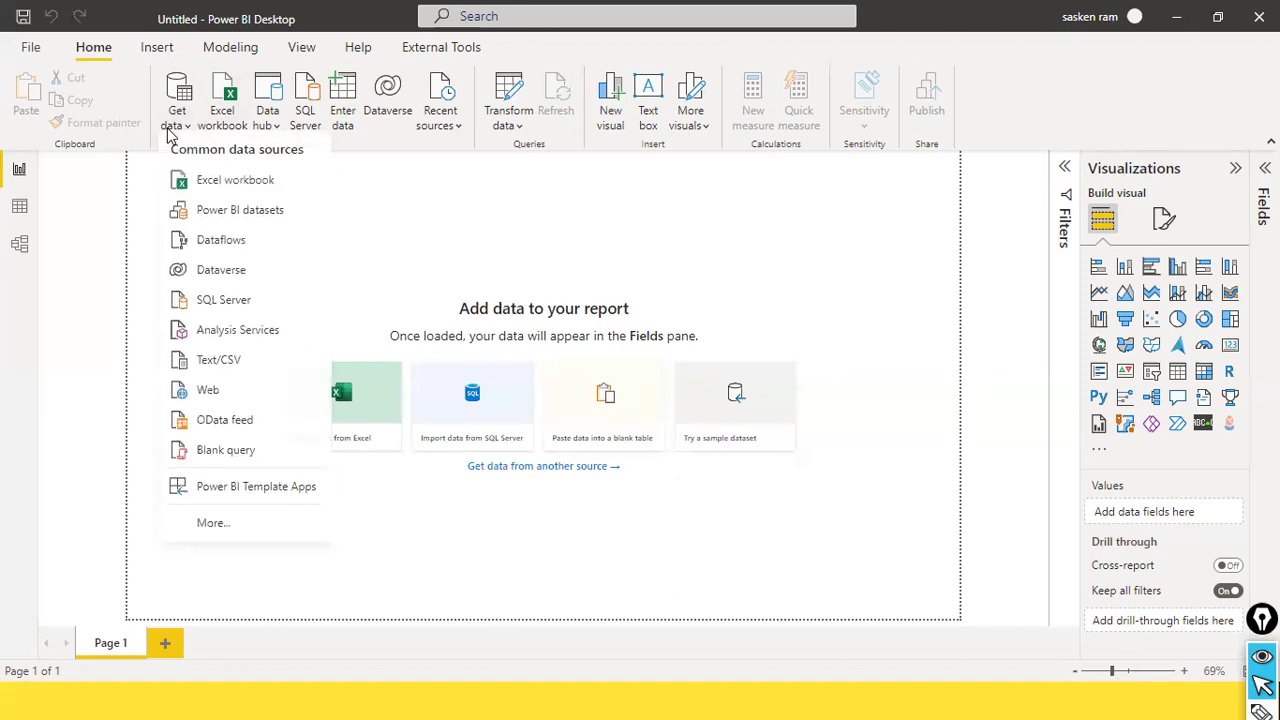
{"action": "left_click", "coordinate": [204, 531]}
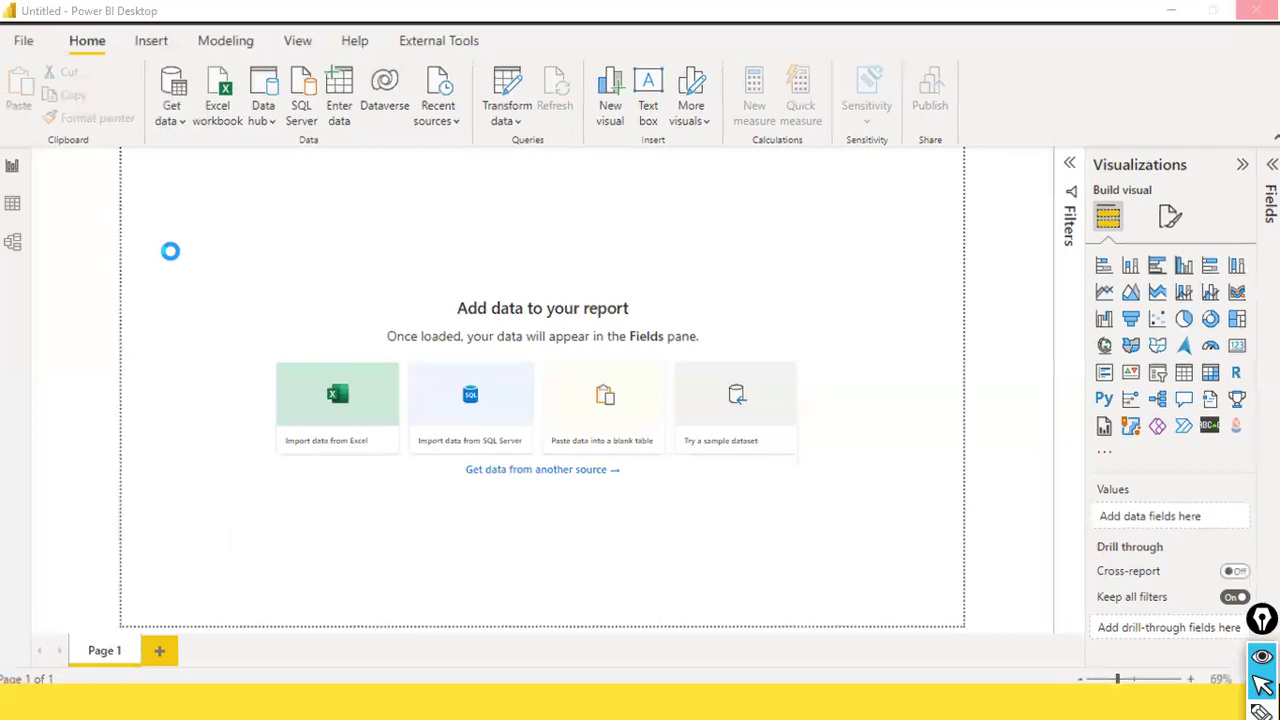
{"action": "key", "text": "alt+Tab"}
{"action": "key", "text": "alt+Tab"}
{"action": "key", "text": "alt+Tab"}
{"action": "key", "text": "alt+Tab"}
{"action": "key", "text": "alt+Tab"}
{"action": "key", "text": "alt+Tab"}
{"action": "key", "text": "alt+Tab"}
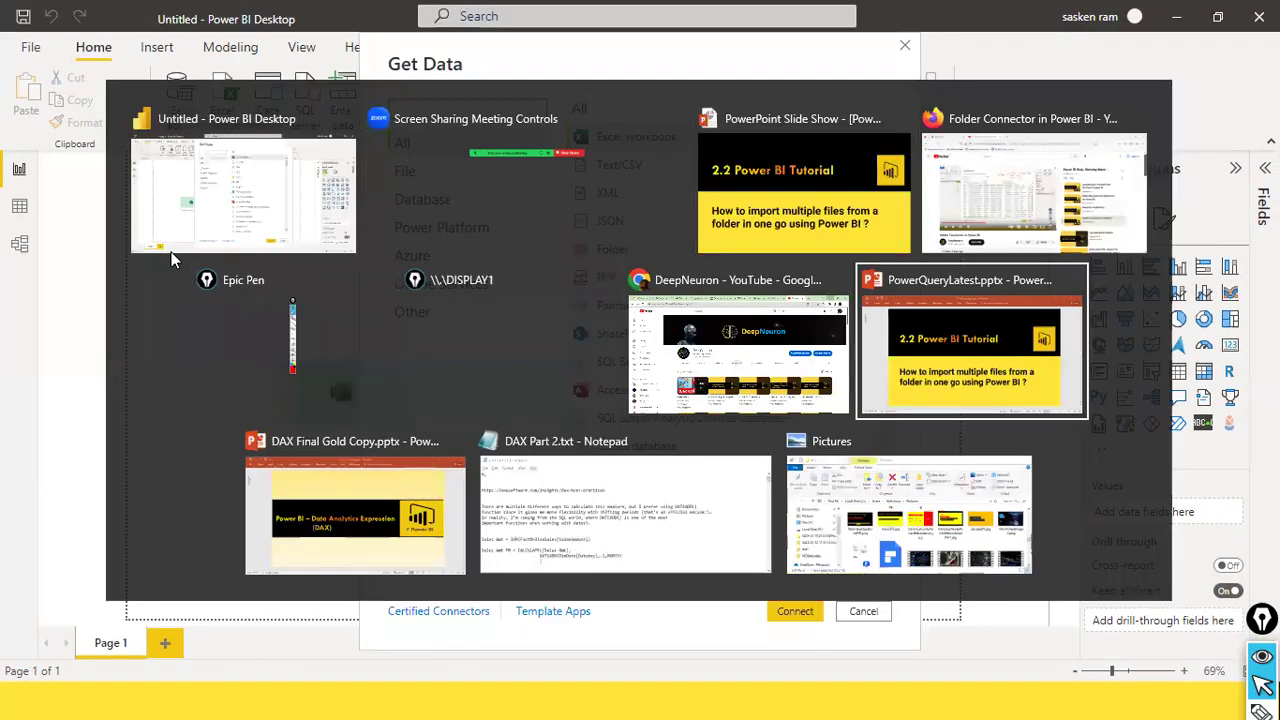
{"action": "key", "text": "Escape"}
Search Windows for "file explorer" and launch File Explorer
{"action": "key", "text": "super"}
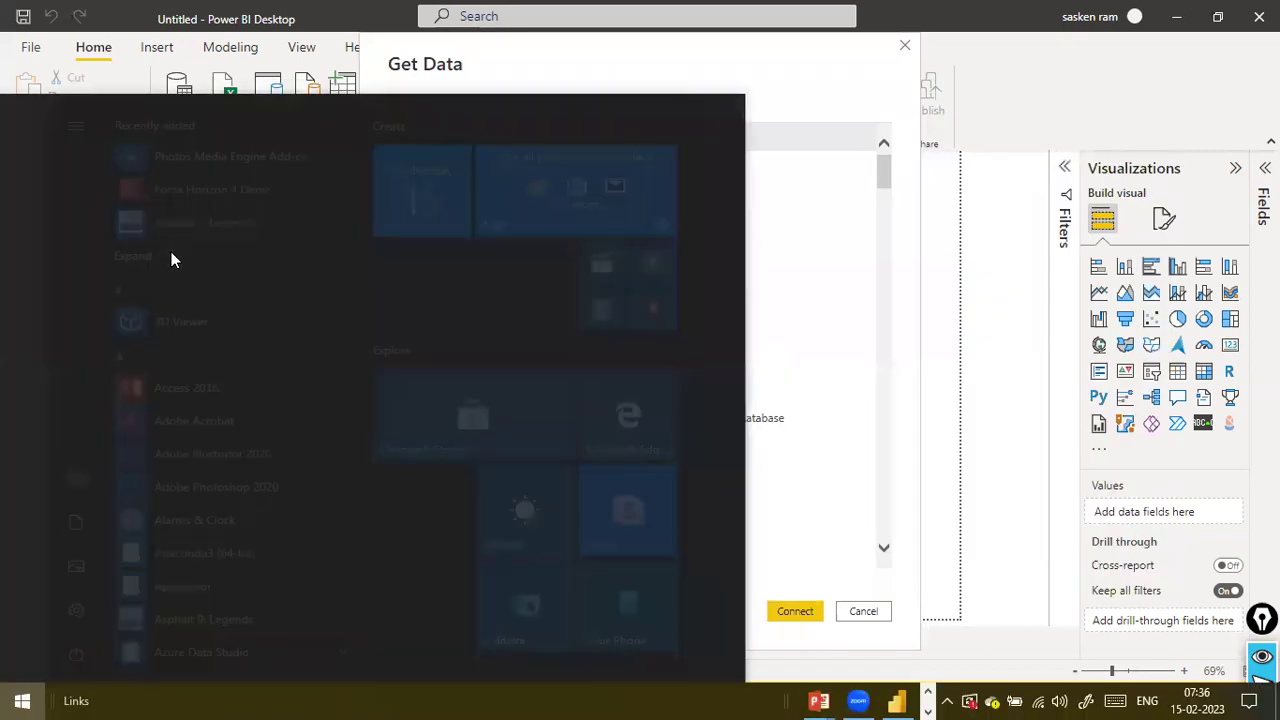
{"action": "type", "text": "fie ex"}
{"action": "key", "text": "BackSpace"}
{"action": "key", "text": "BackSpace"}
{"action": "key", "text": "BackSpace"}
{"action": "key", "text": "BackSpace"}
{"action": "type", "text": "e"}
{"action": "key", "text": "BackSpace"}
{"action": "type", "text": "le exploorer"}
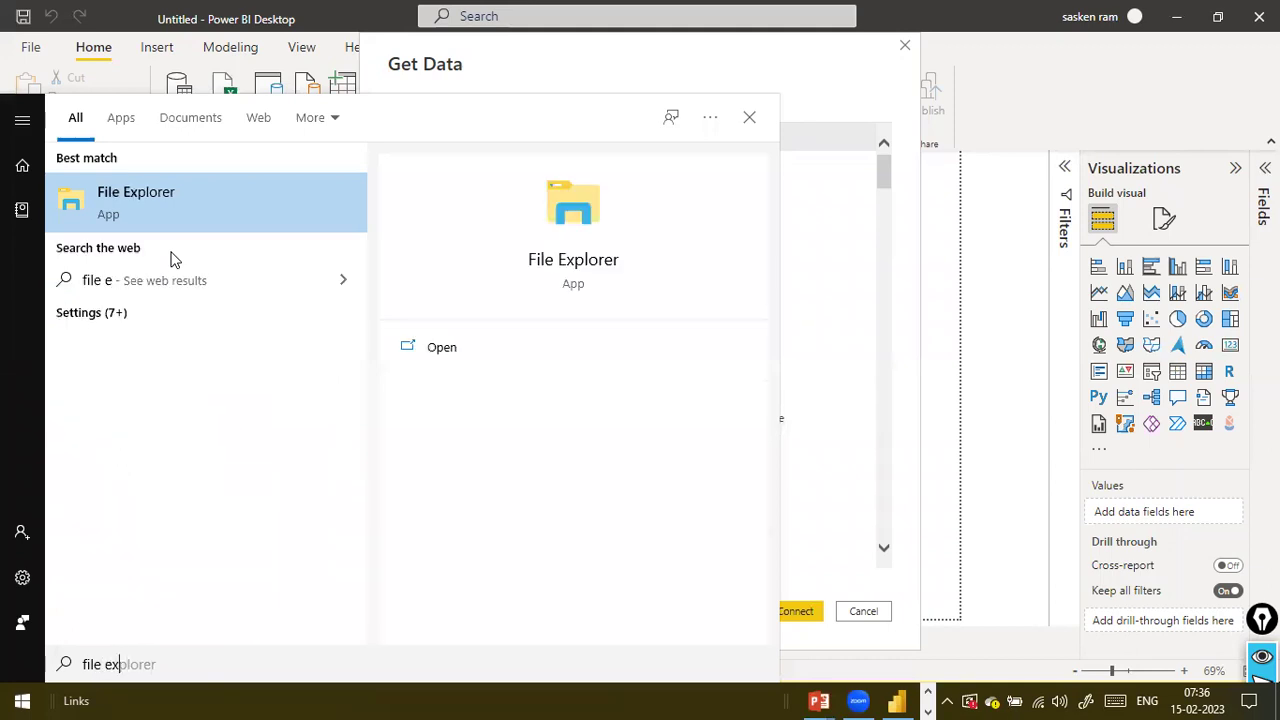
{"action": "key", "text": "BackSpace"}
{"action": "key", "text": "BackSpace"}
{"action": "key", "text": "BackSpace"}
{"action": "key", "text": "BackSpace"}
{"action": "type", "text": "rer"}
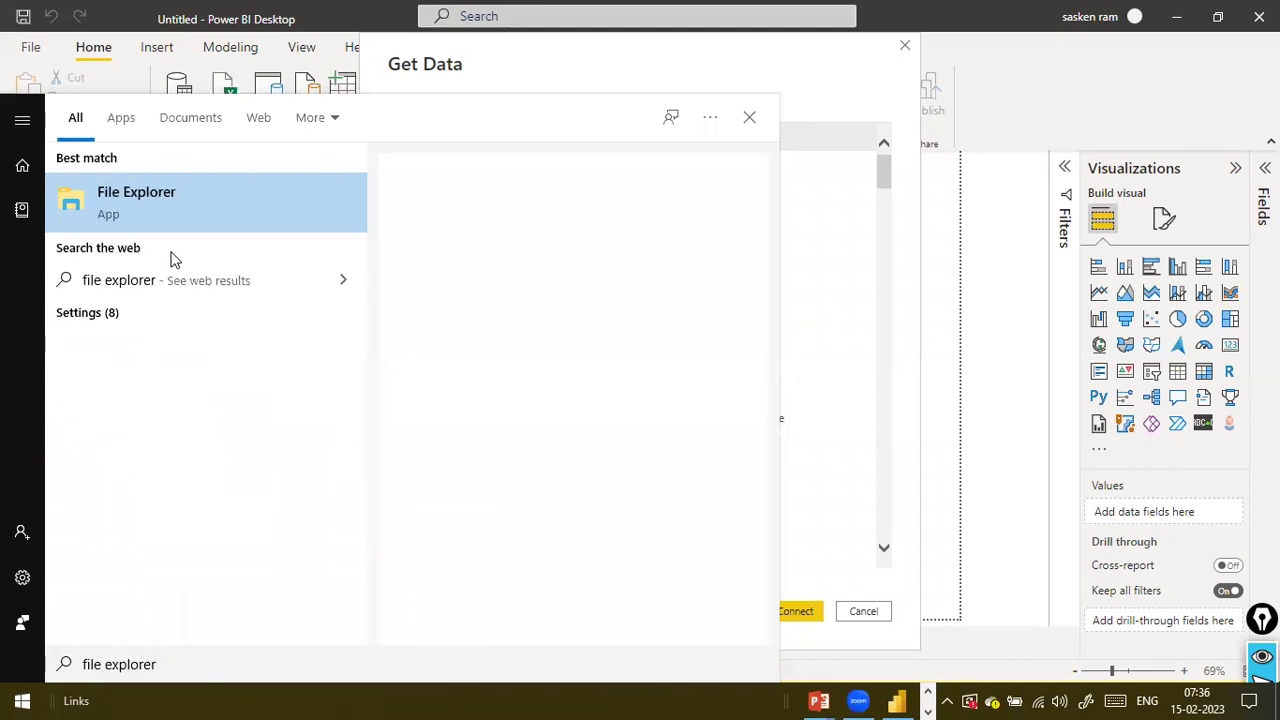
{"action": "key", "text": "Escape"}
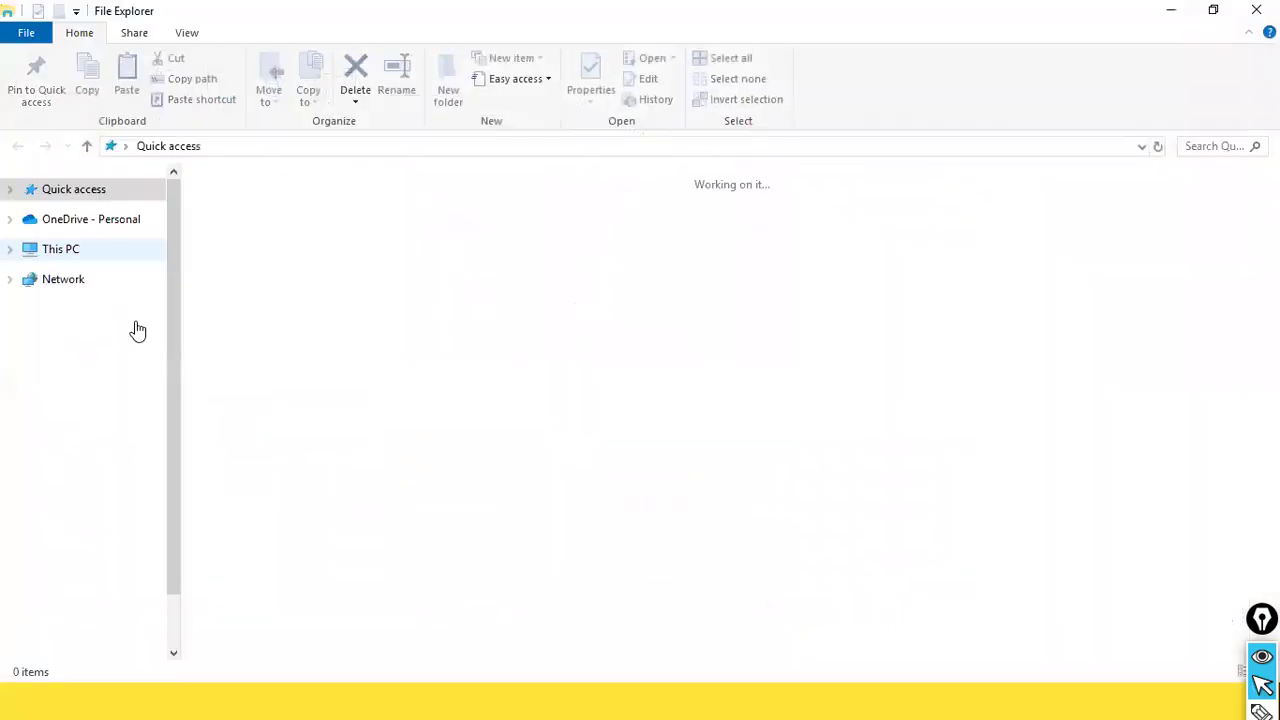
Open the NCDailysales folder on Local Disk (D:)
{"action": "scroll", "coordinate": [52, 591], "scroll_direction": "down", "scroll_amount": 1}
{"action": "left_click", "coordinate": [60, 594]}
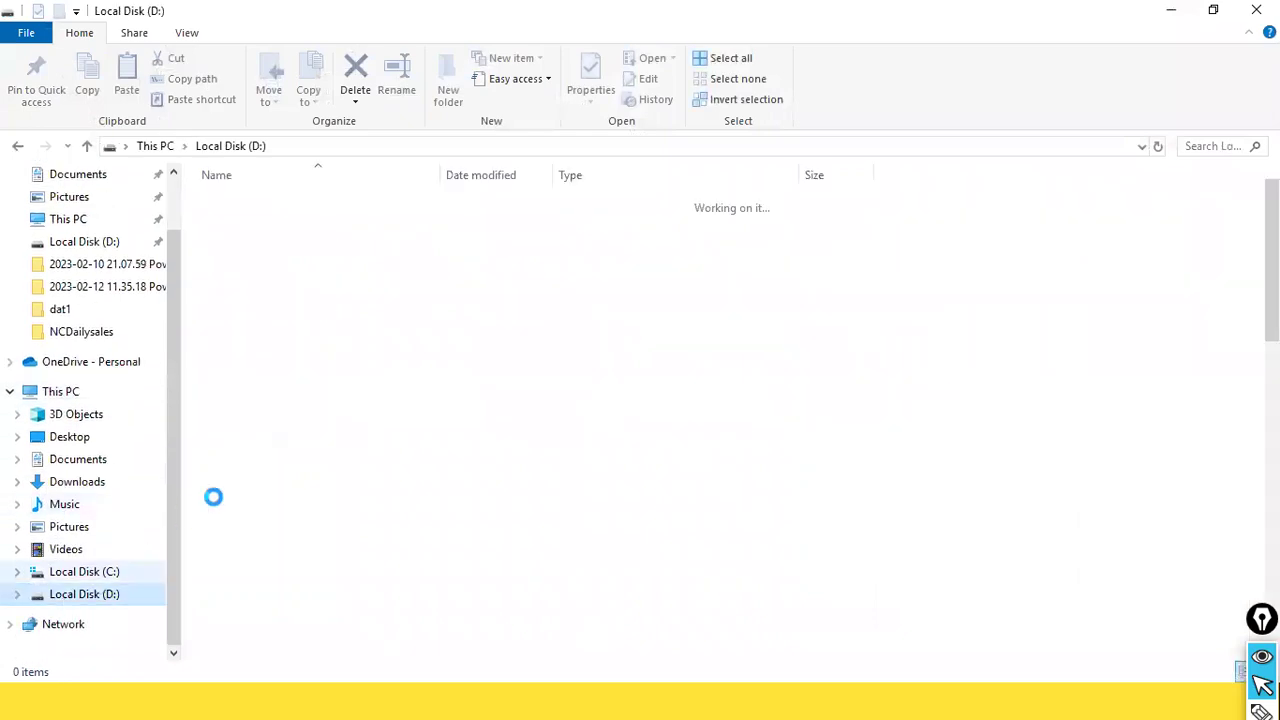
{"action": "left_click", "coordinate": [236, 521]}
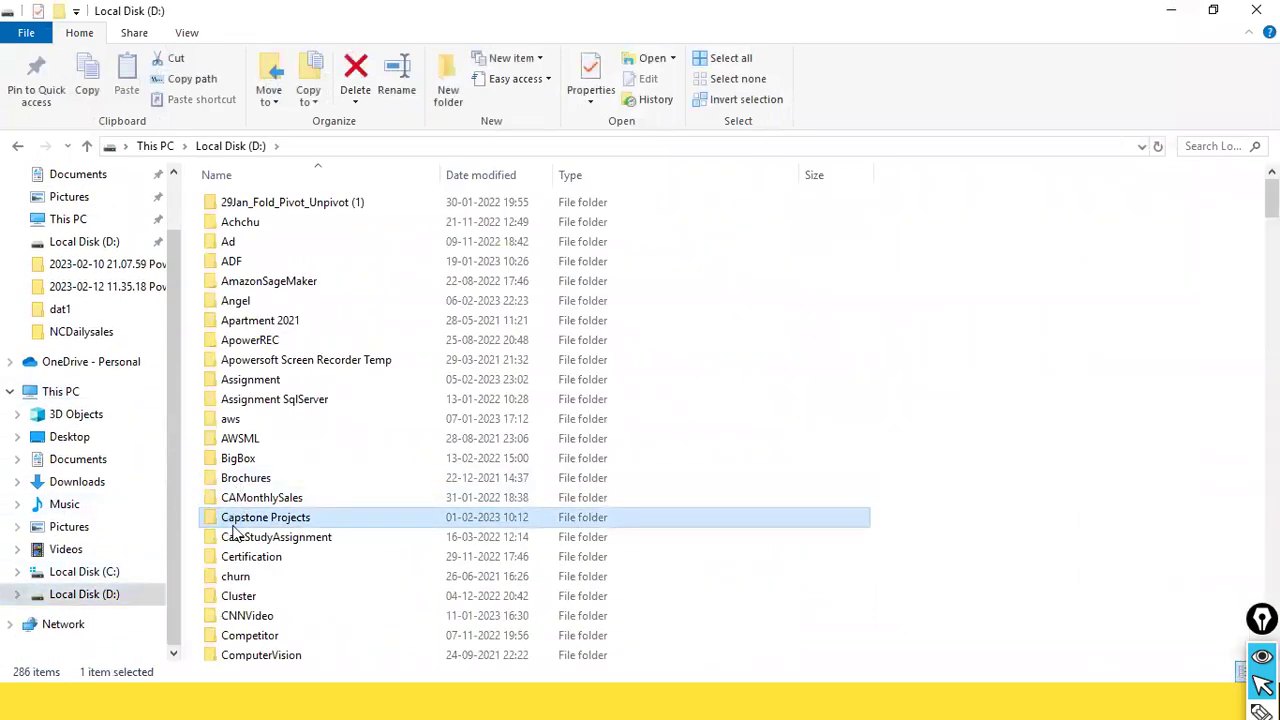
{"action": "type", "text": "nc"}
{"action": "key", "text": "Return"}
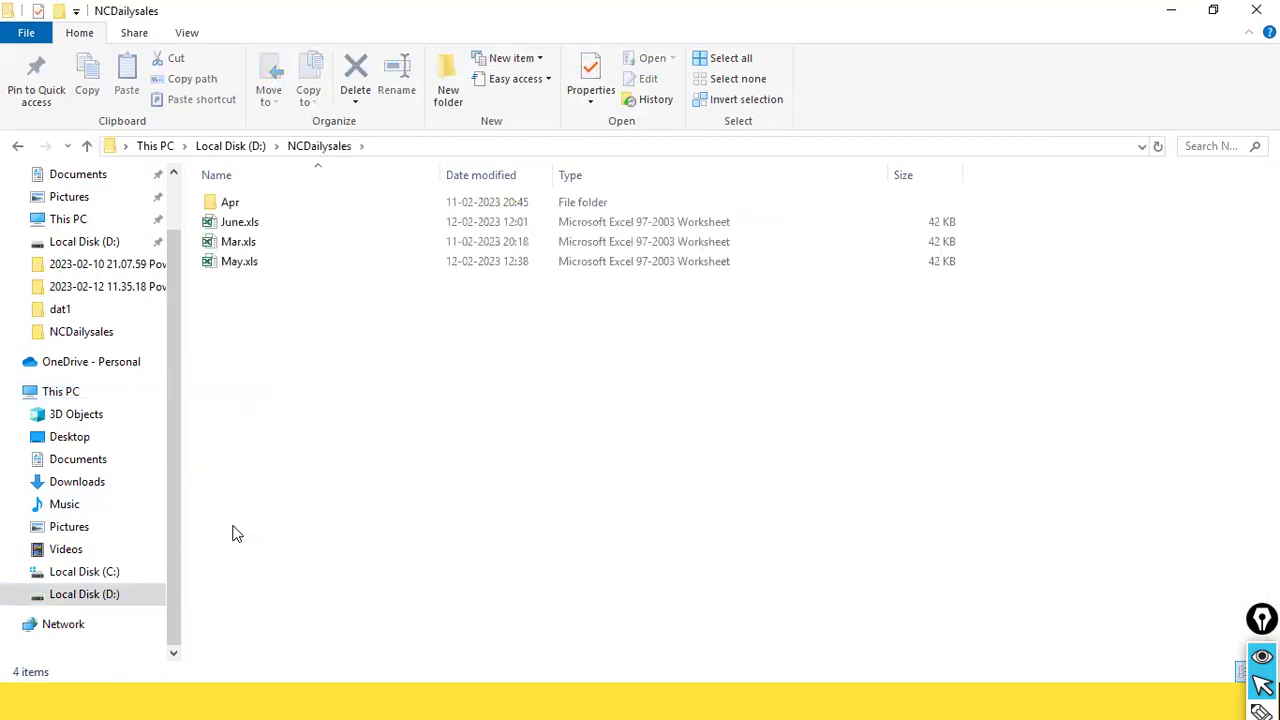
Check the Apr subfolder, return to NCDailysales, and delete May.xls from it
{"action": "double_click", "coordinate": [257, 210]}
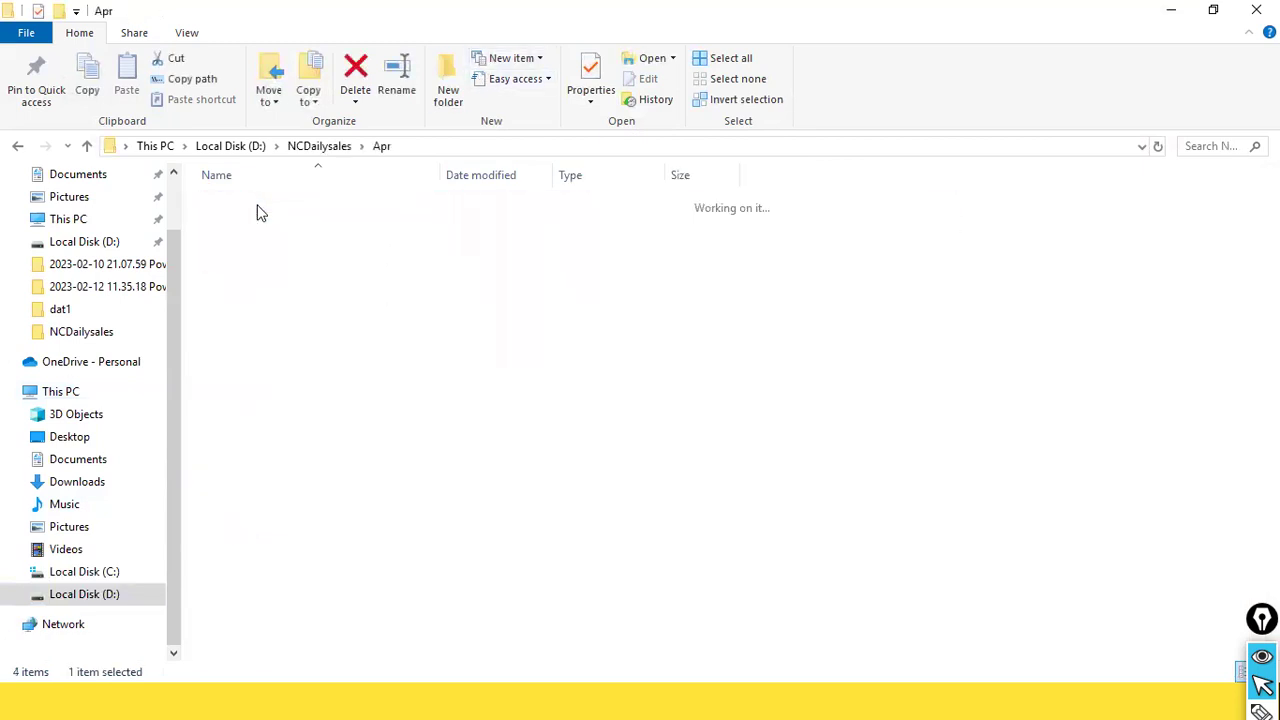
{"action": "left_click", "coordinate": [320, 148]}
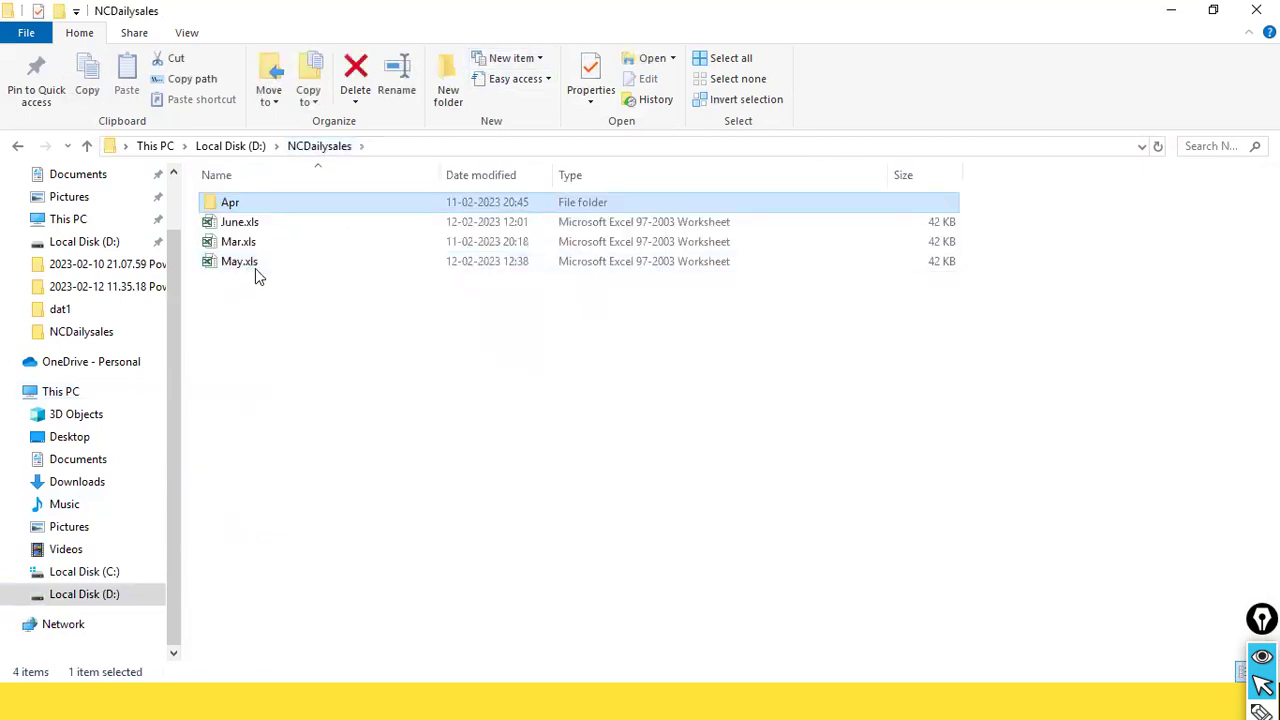
{"action": "left_click", "coordinate": [255, 266]}
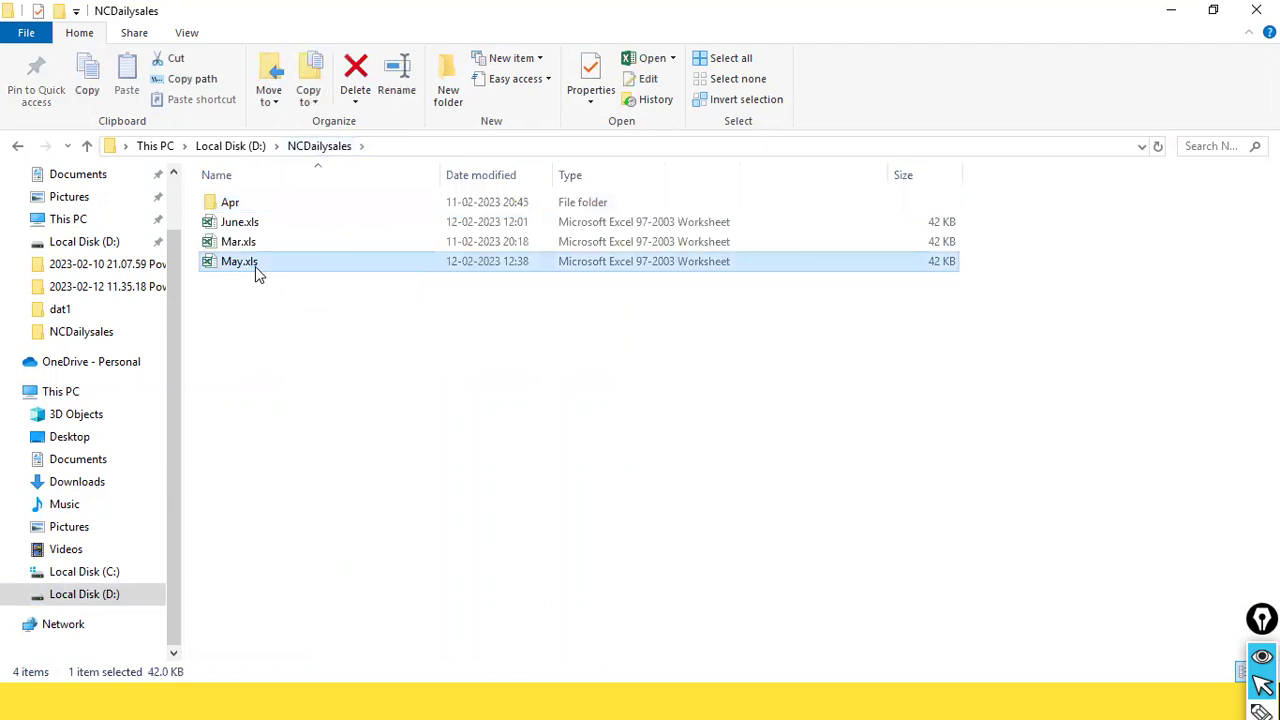
{"action": "key", "text": "Delete"}
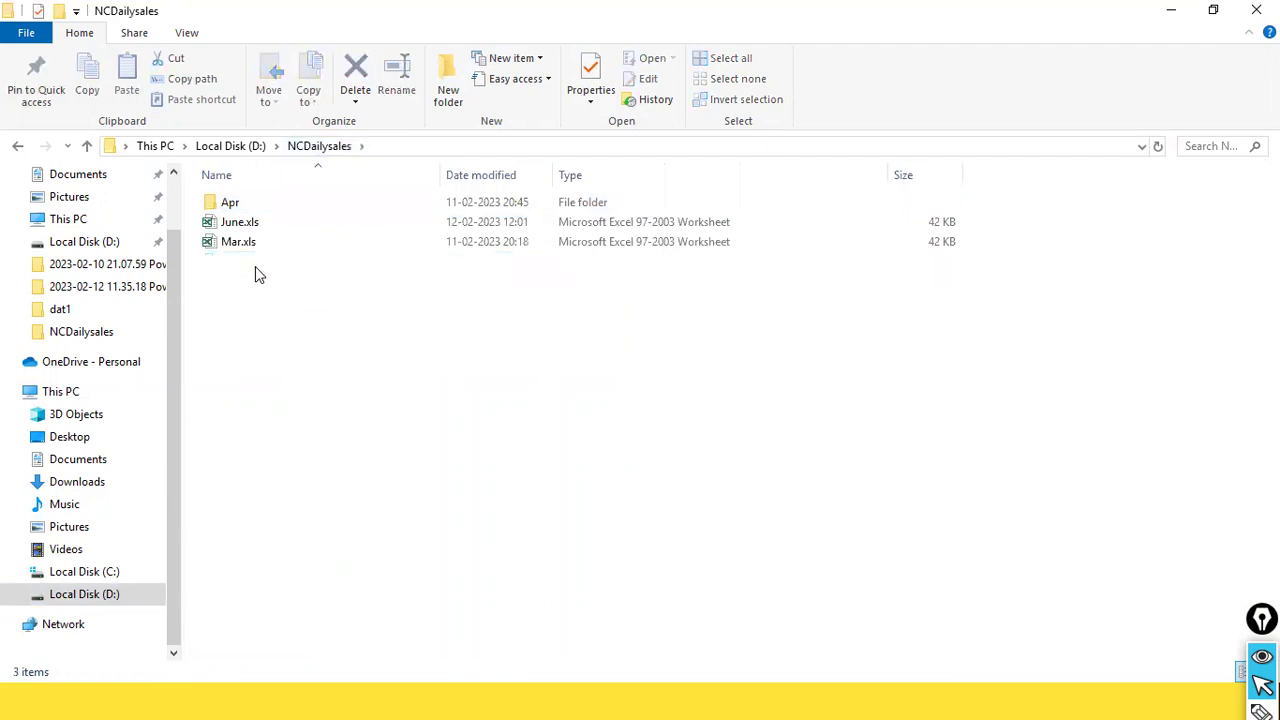
Look inside the Apr subfolder again and return to the NCDailysales folder
{"action": "left_click", "coordinate": [284, 202]}
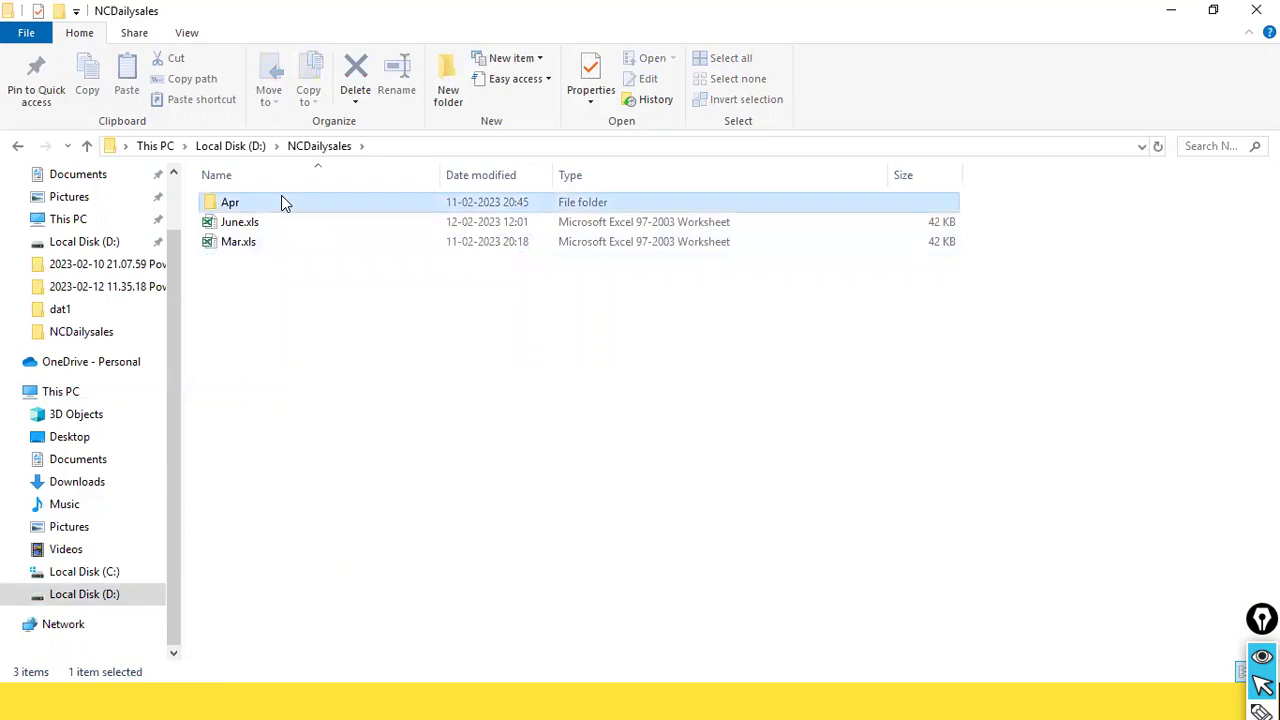
{"action": "double_click", "coordinate": [281, 202]}
{"action": "left_click", "coordinate": [336, 147]}
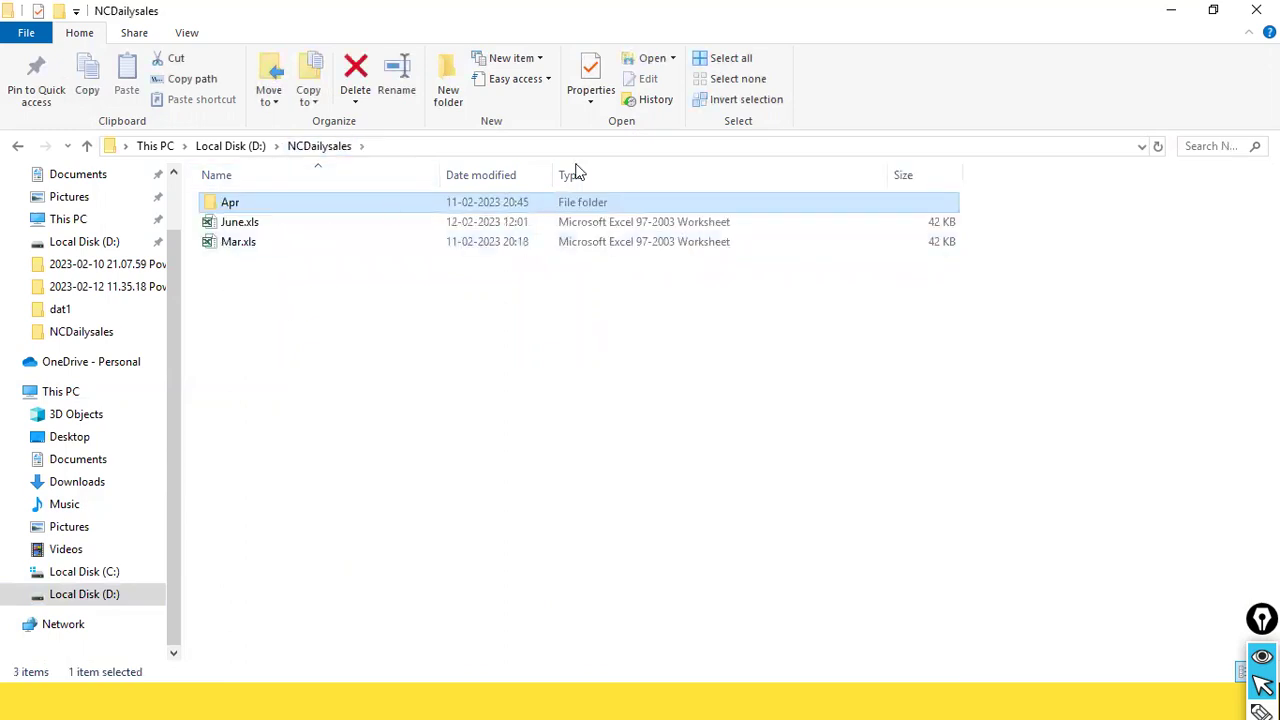
Open June.xls in Excel, examine the data on Sheet1 and Sheet2, and close the workbook
{"action": "left_click", "coordinate": [266, 224]}
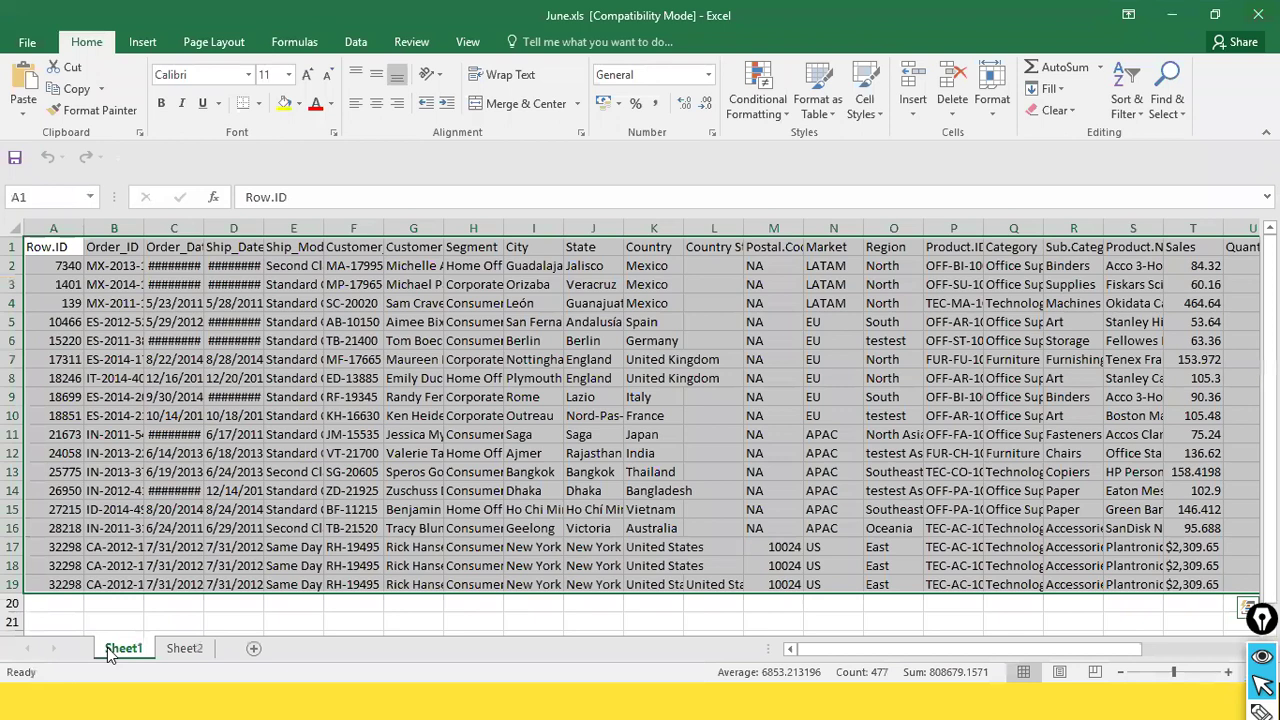
{"action": "left_click_drag", "start_coordinate": [90, 558], "coordinate": [100, 632]}
{"action": "left_click_drag", "start_coordinate": [174, 558], "coordinate": [186, 640]}
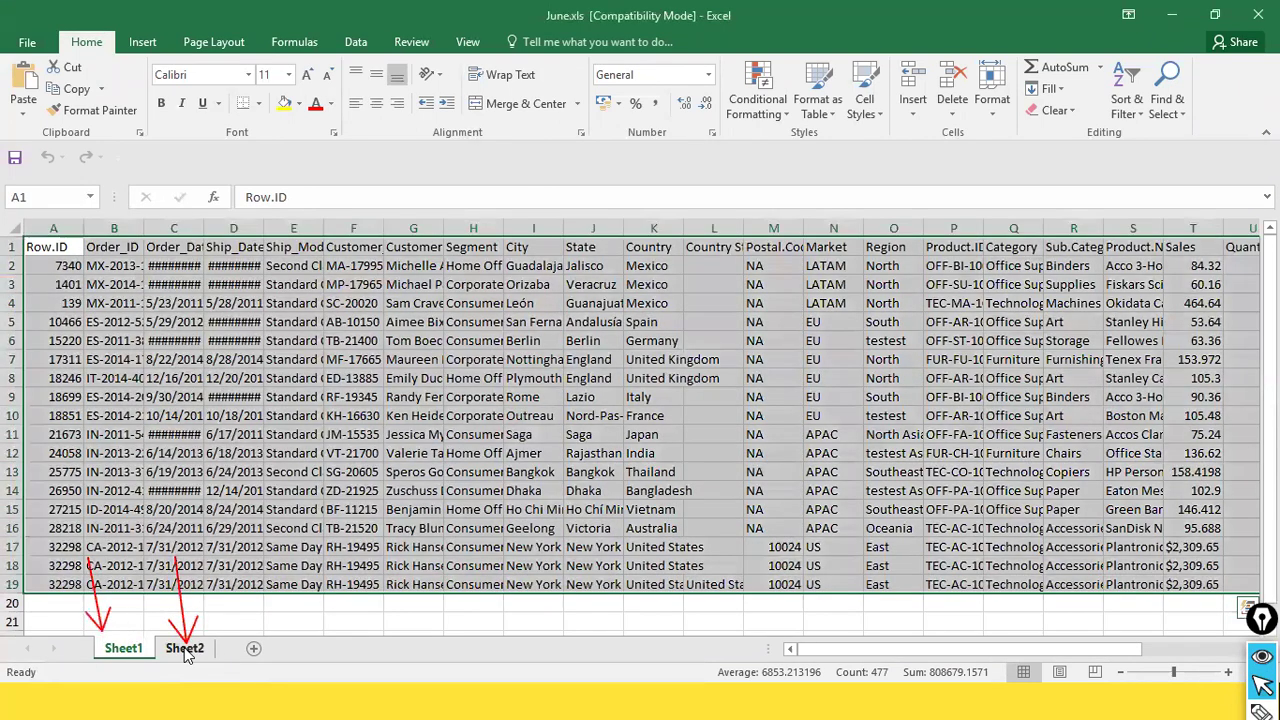
{"action": "left_click", "coordinate": [185, 650]}
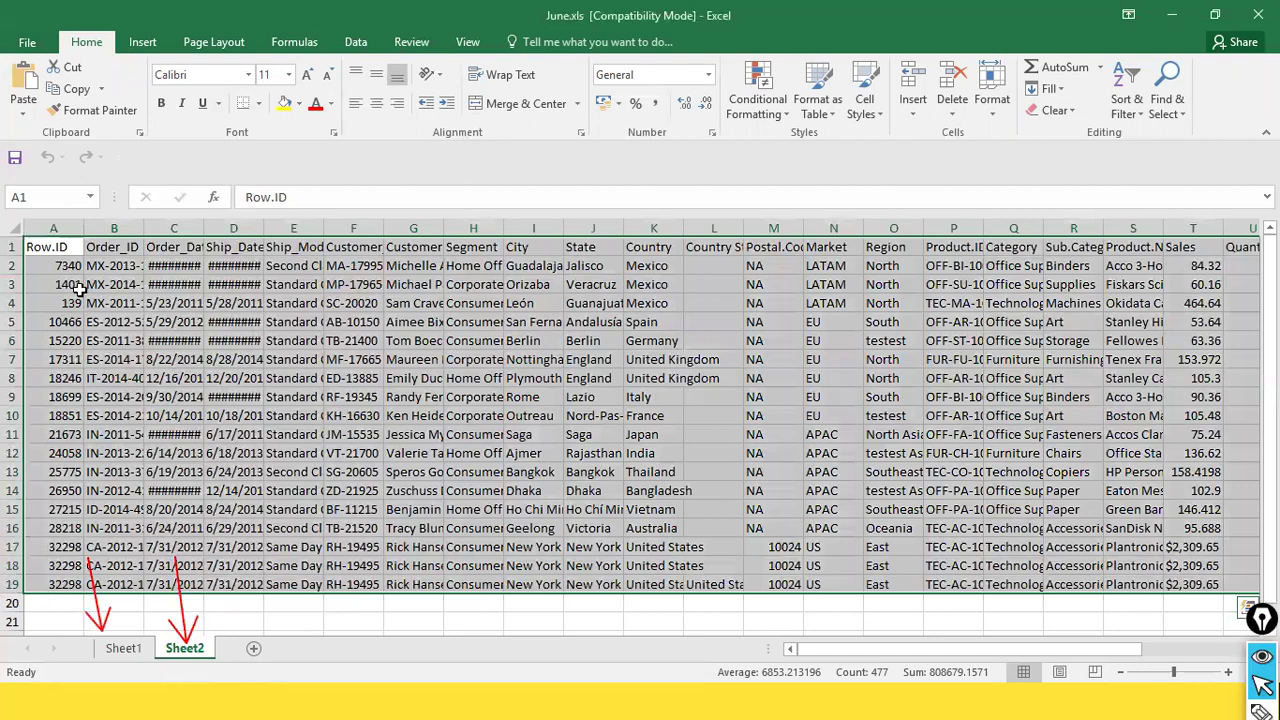
{"action": "left_click", "coordinate": [122, 650]}
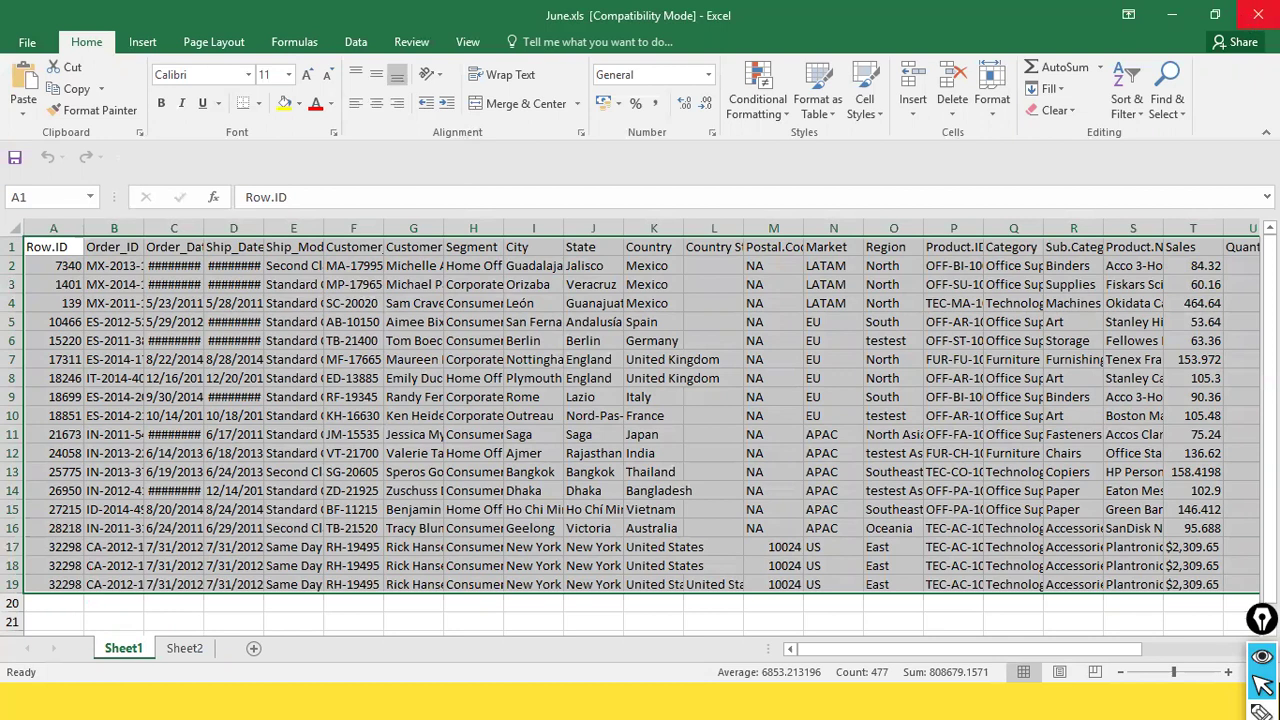
{"action": "left_click", "coordinate": [1250, 20]}
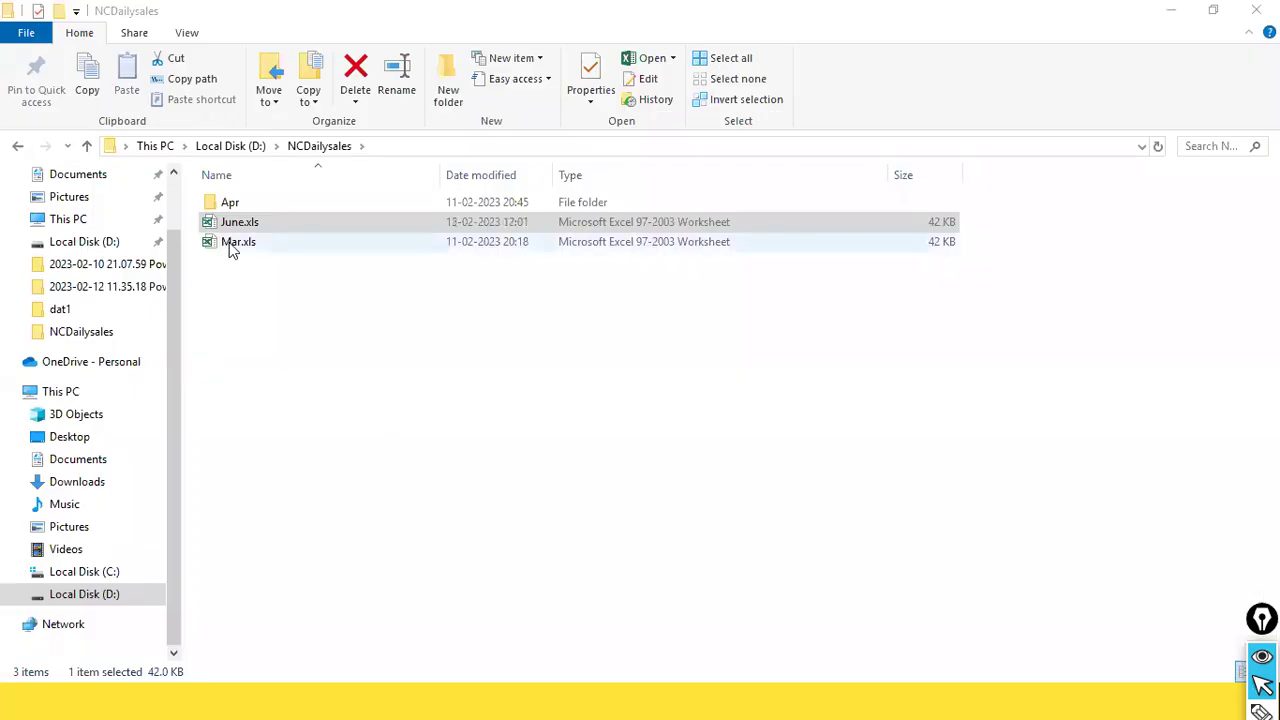
Point out Mar.xls, check the contents of the Apr subfolder, and go back to NCDailysales
{"action": "left_click", "coordinate": [232, 248]}
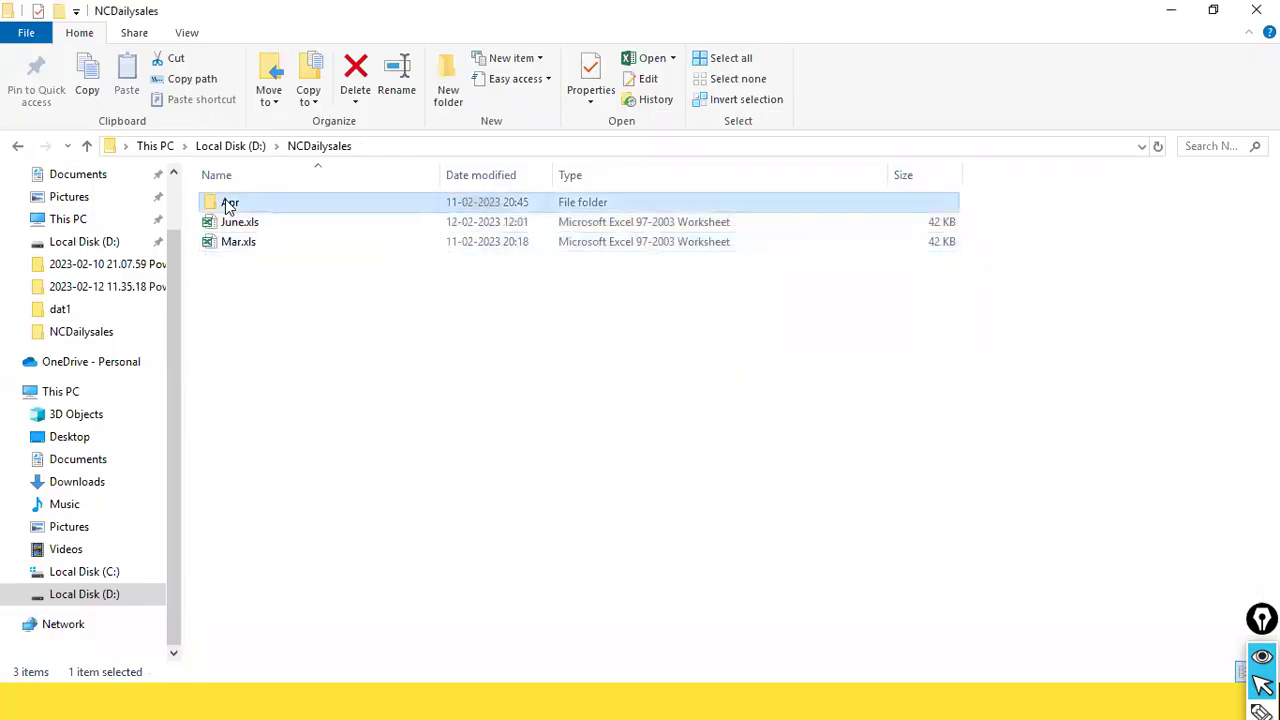
{"action": "double_click", "coordinate": [229, 203]}
{"action": "left_click", "coordinate": [296, 153]}
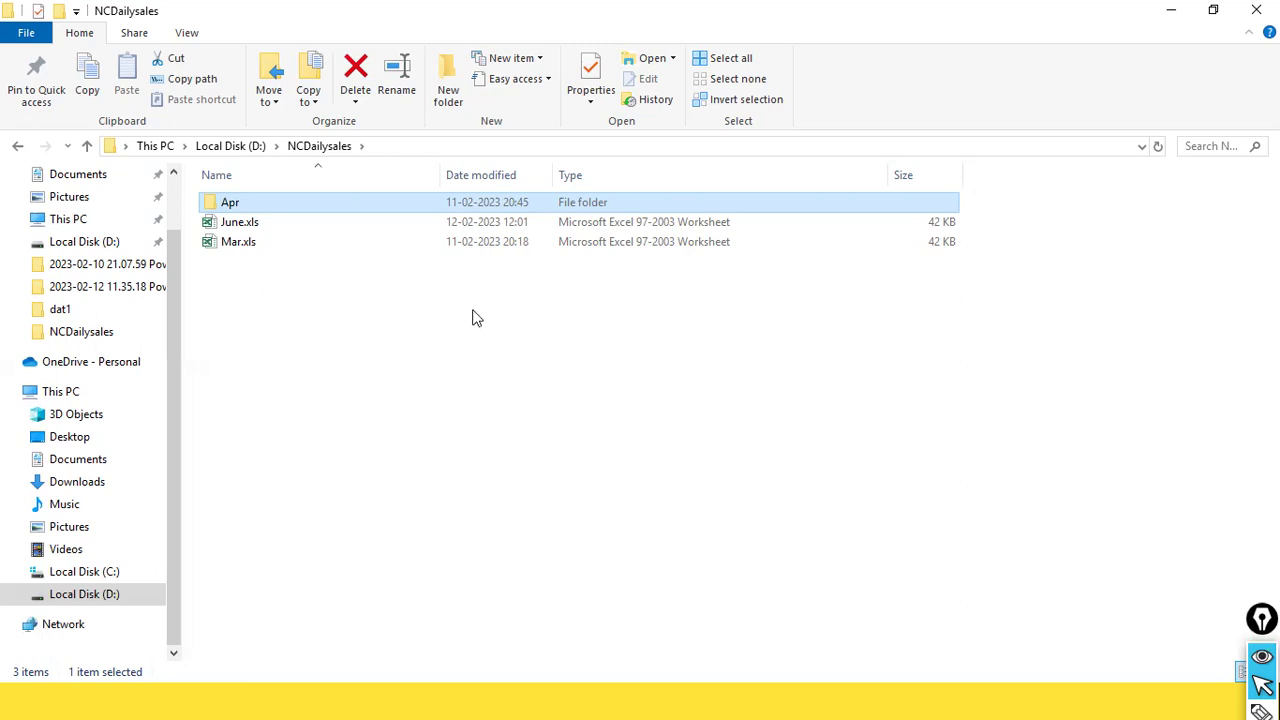
Calculate 3 × 36 in the Windows Calculator
{"action": "key", "text": "super"}
{"action": "type", "text": "calc"}
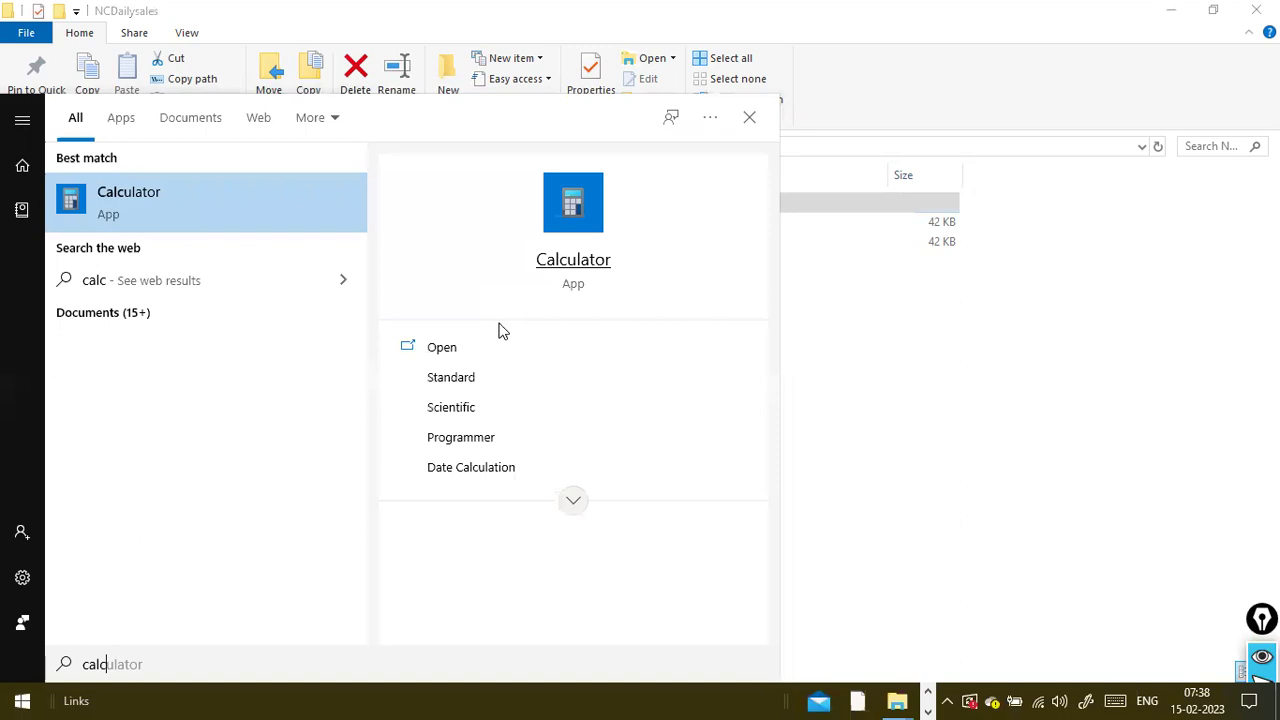
{"action": "left_click", "coordinate": [450, 350]}
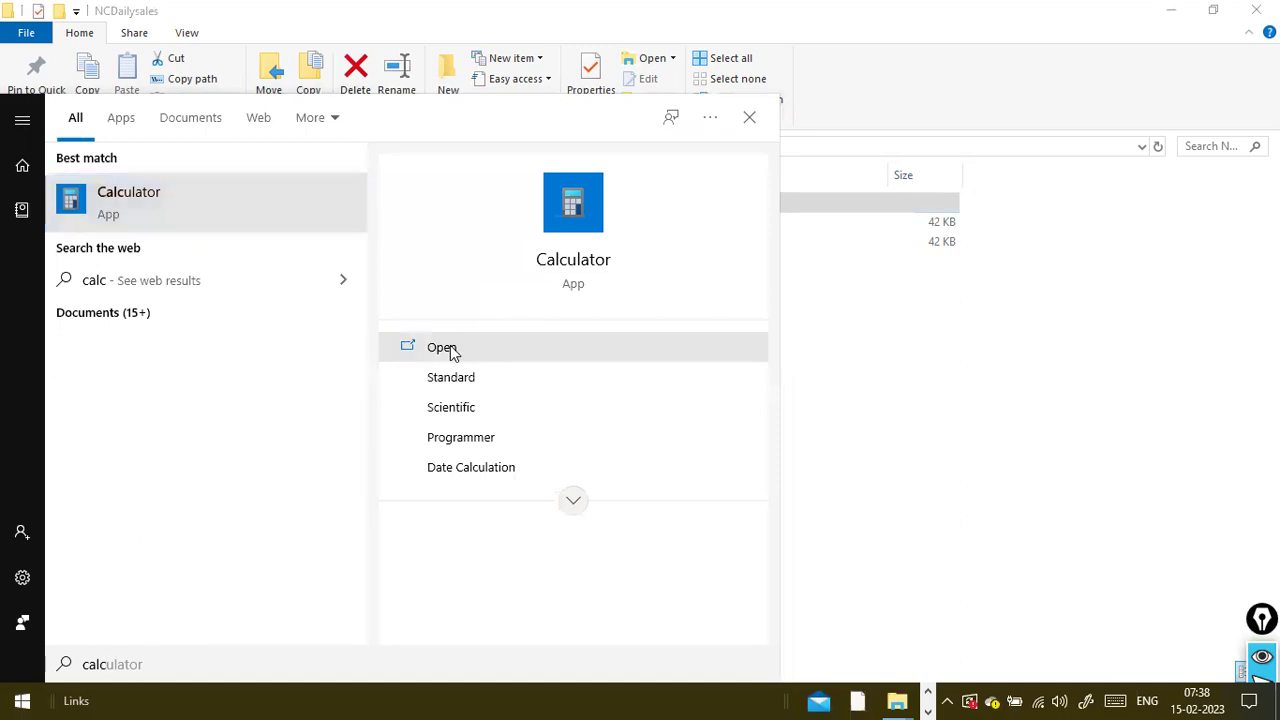
{"action": "type", "text": "3*36"}
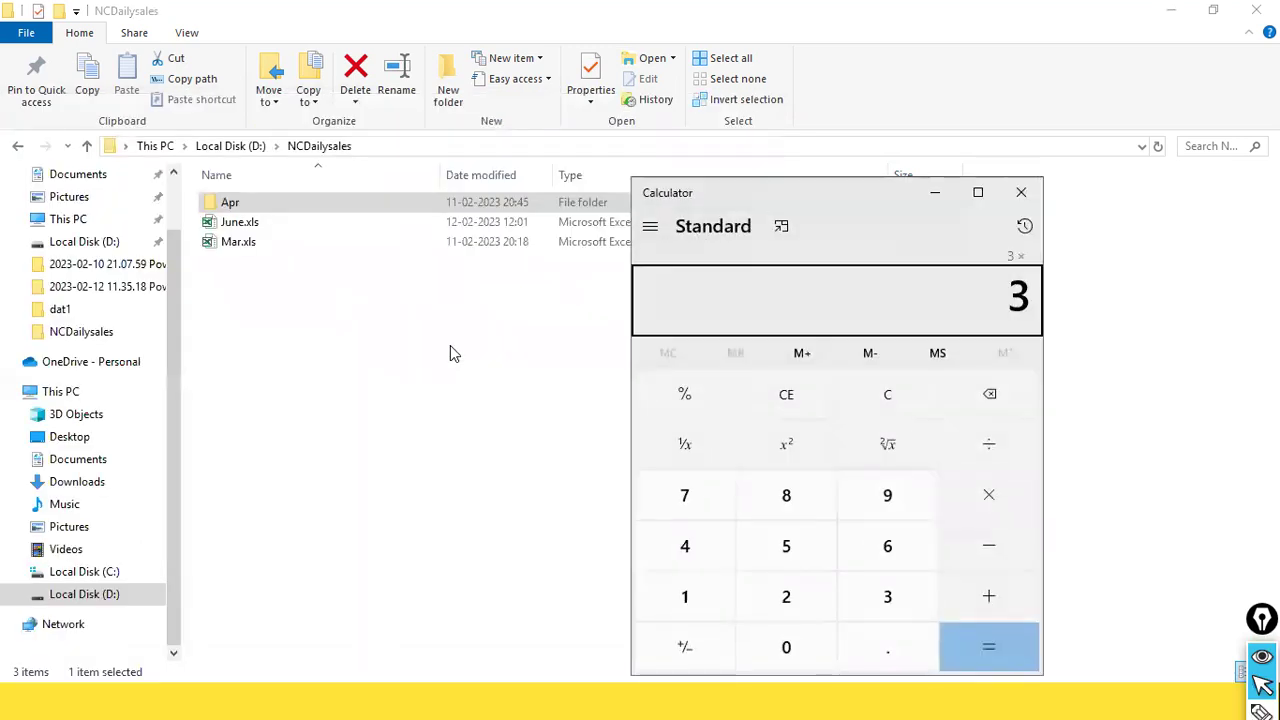
{"action": "key", "text": "Return"}
{"action": "key", "text": "alt+F4"}
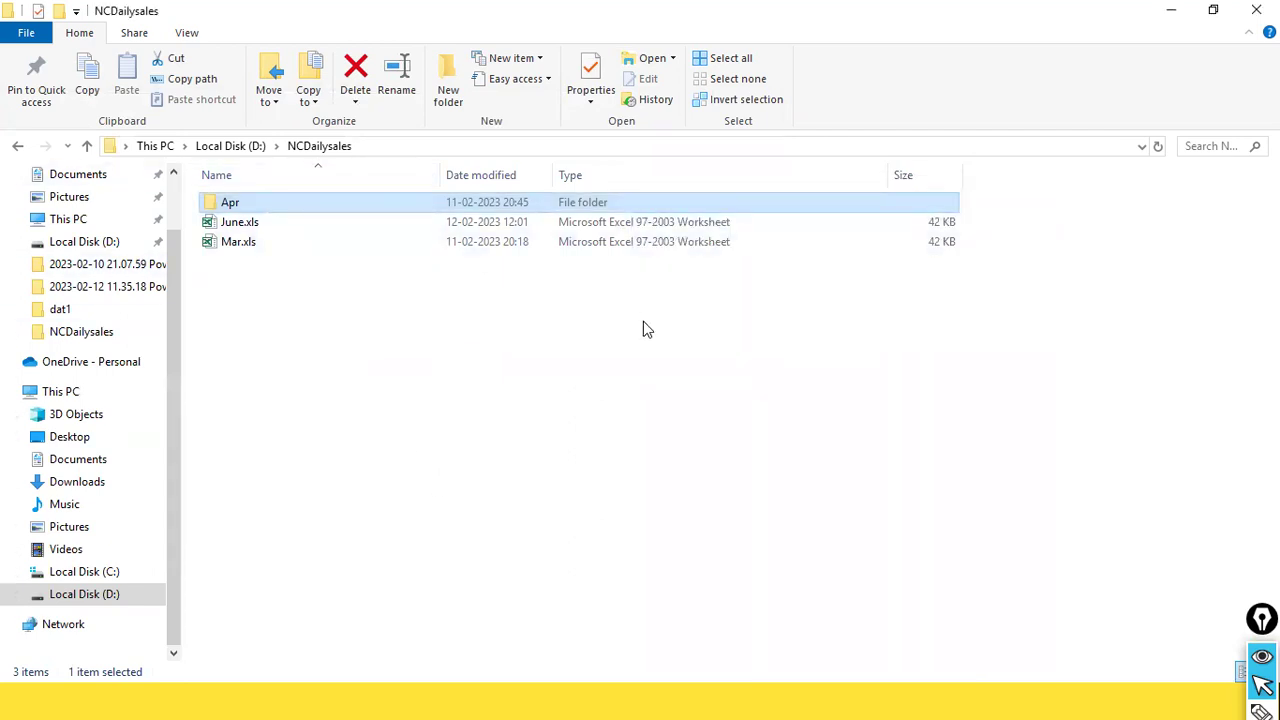
Copy the folder path D:\NCDailysales from File Explorer
{"action": "key", "text": "alt+Tab"}
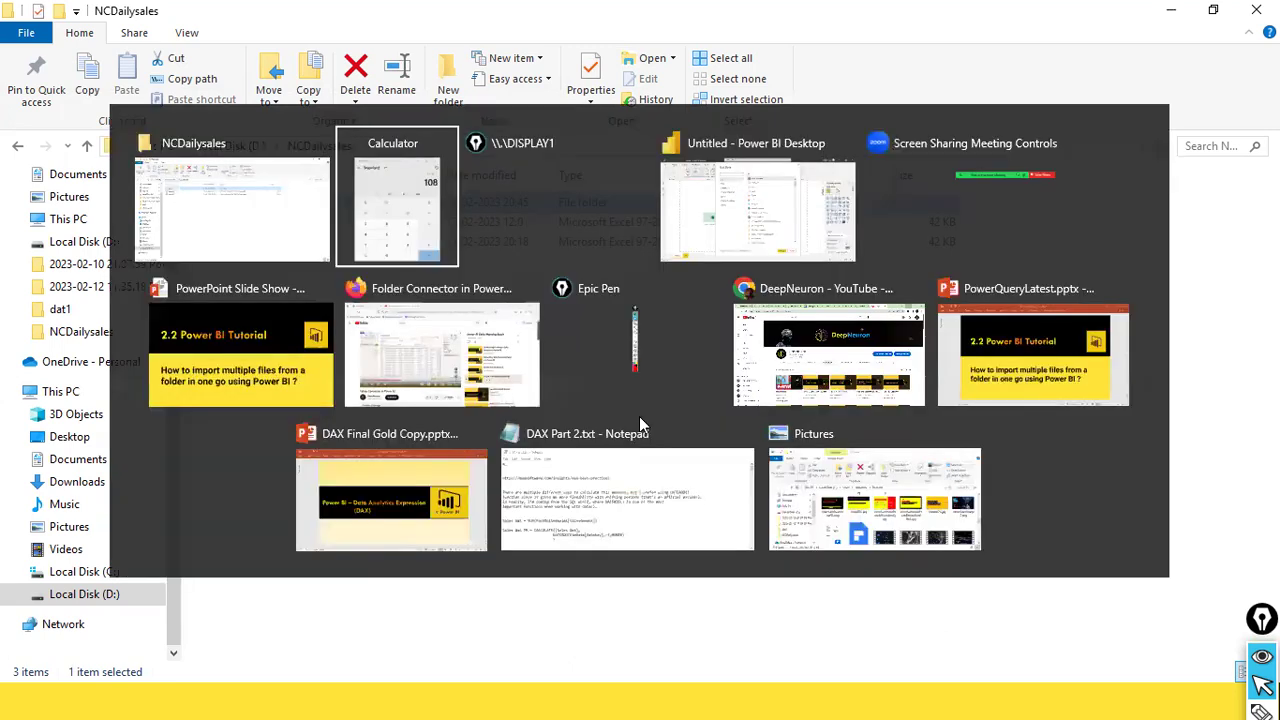
{"action": "key", "text": "Escape"}
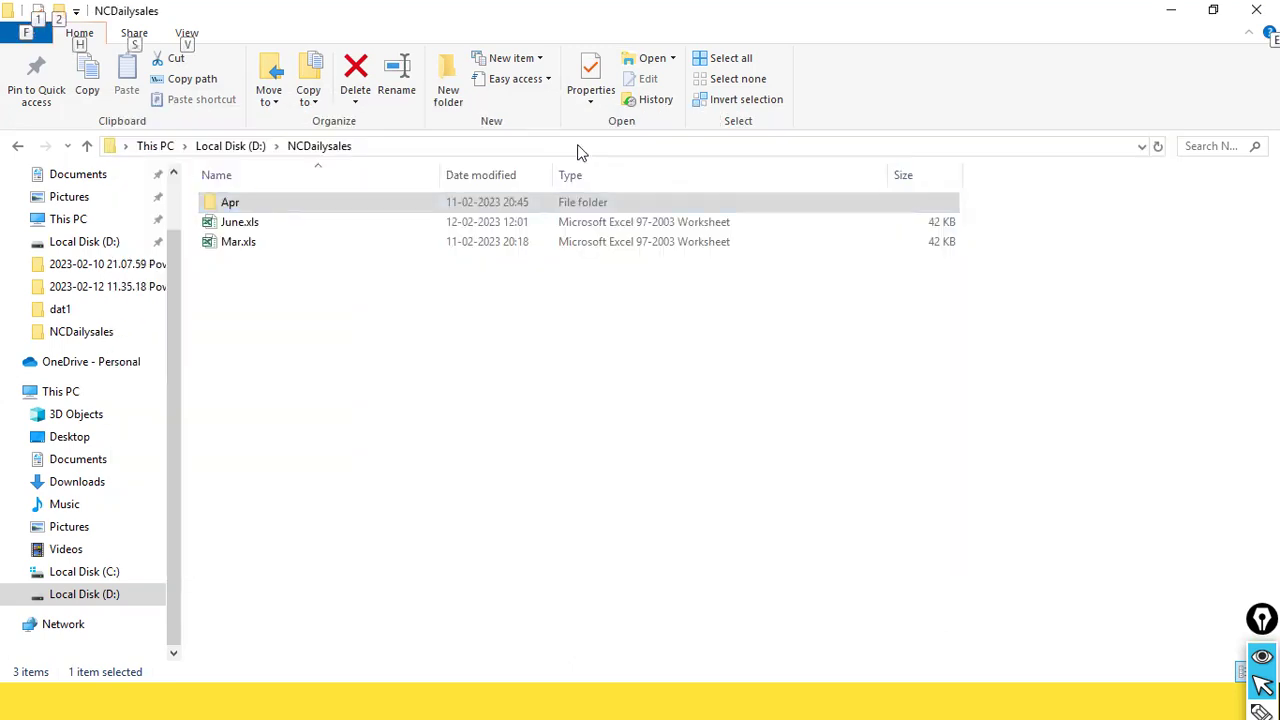
{"action": "left_click", "coordinate": [410, 145]}
{"action": "key", "text": "ctrl+c"}
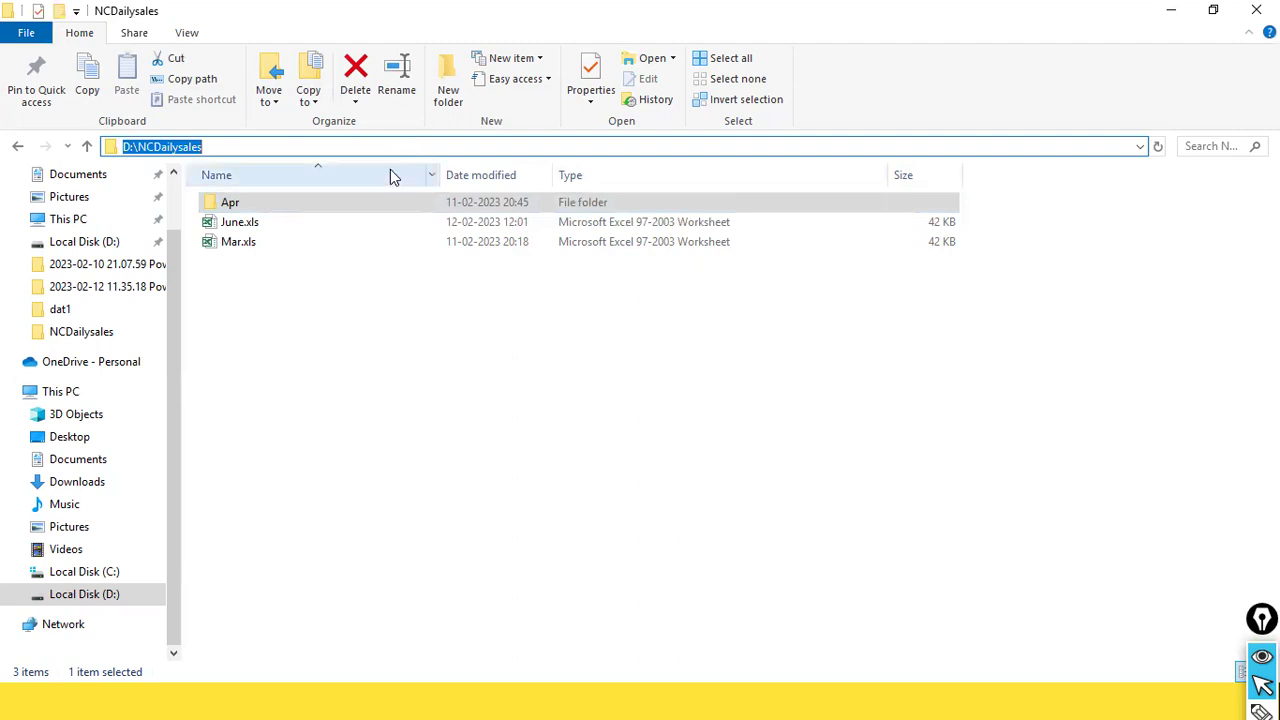
Switch back to Power BI Desktop and choose Folder as the data source to connect to
{"action": "key", "text": "alt+Tab"}
{"action": "key", "text": "alt+Tab"}
{"action": "left_click", "coordinate": [560, 221]}
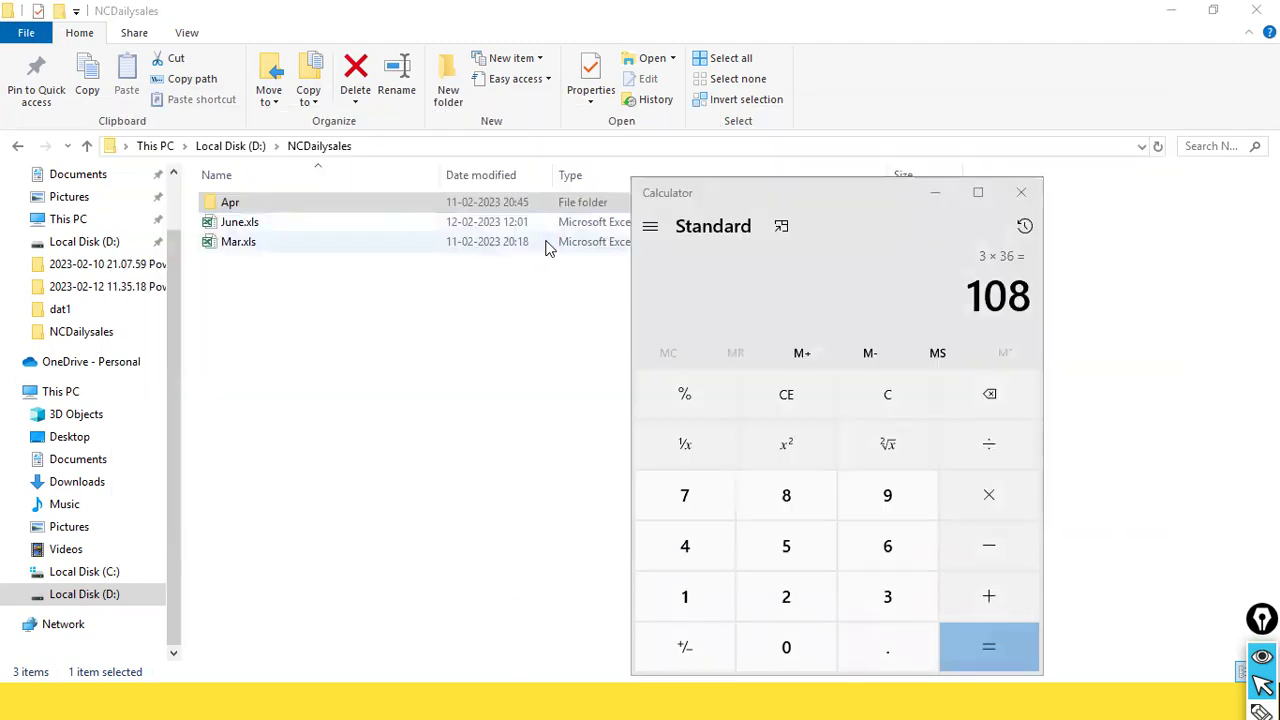
{"action": "key", "text": "alt+Tab"}
{"action": "key", "text": "Tab"}
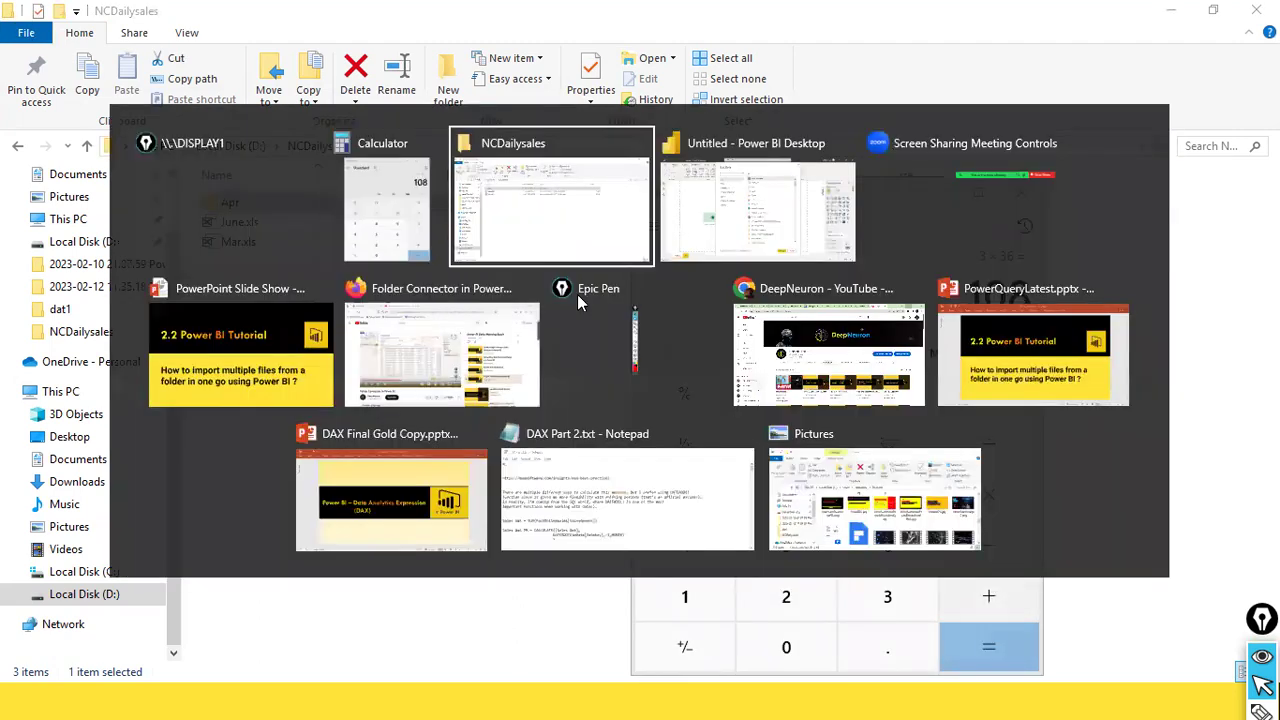
{"action": "key", "text": "Tab"}
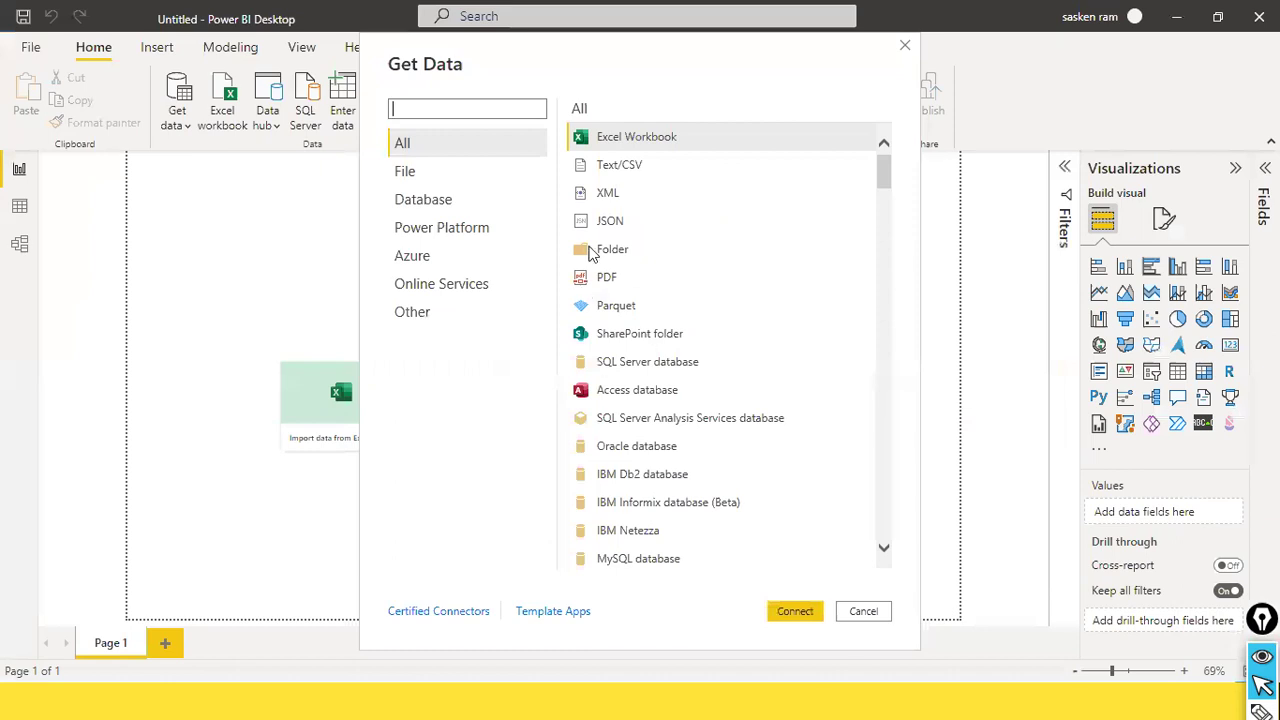
{"action": "left_click", "coordinate": [420, 149]}
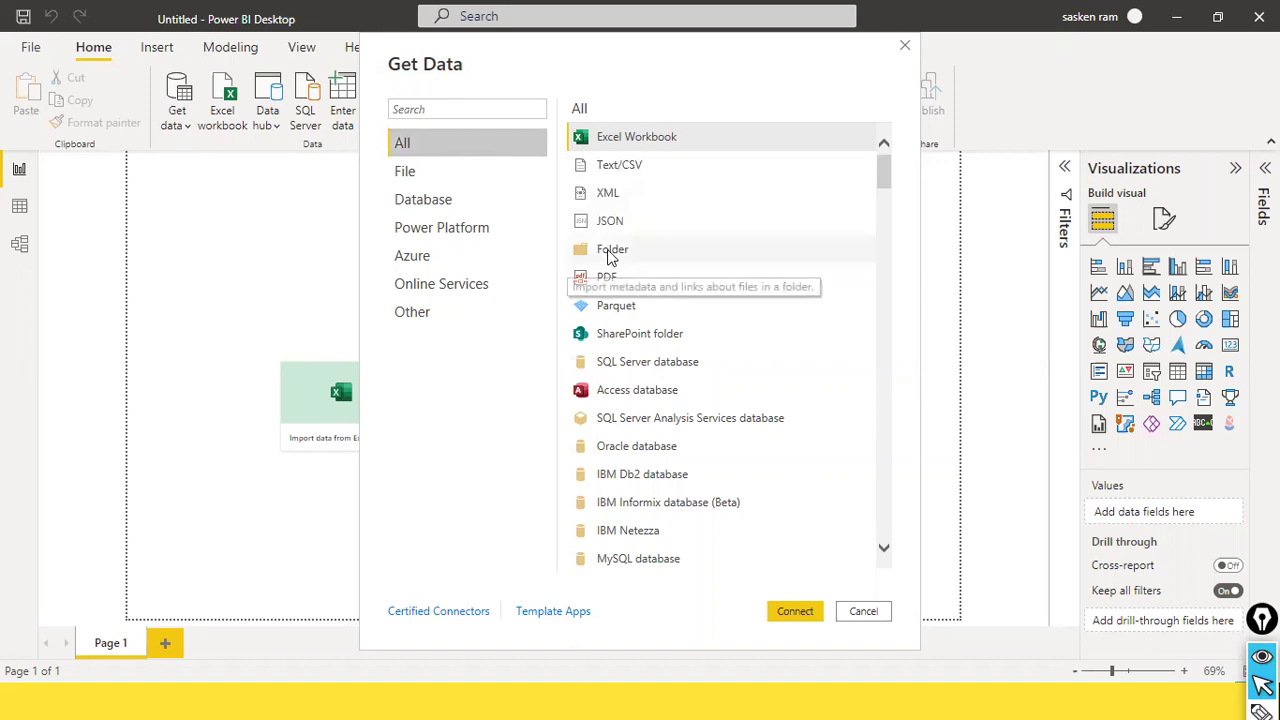
{"action": "double_click", "coordinate": [609, 251]}
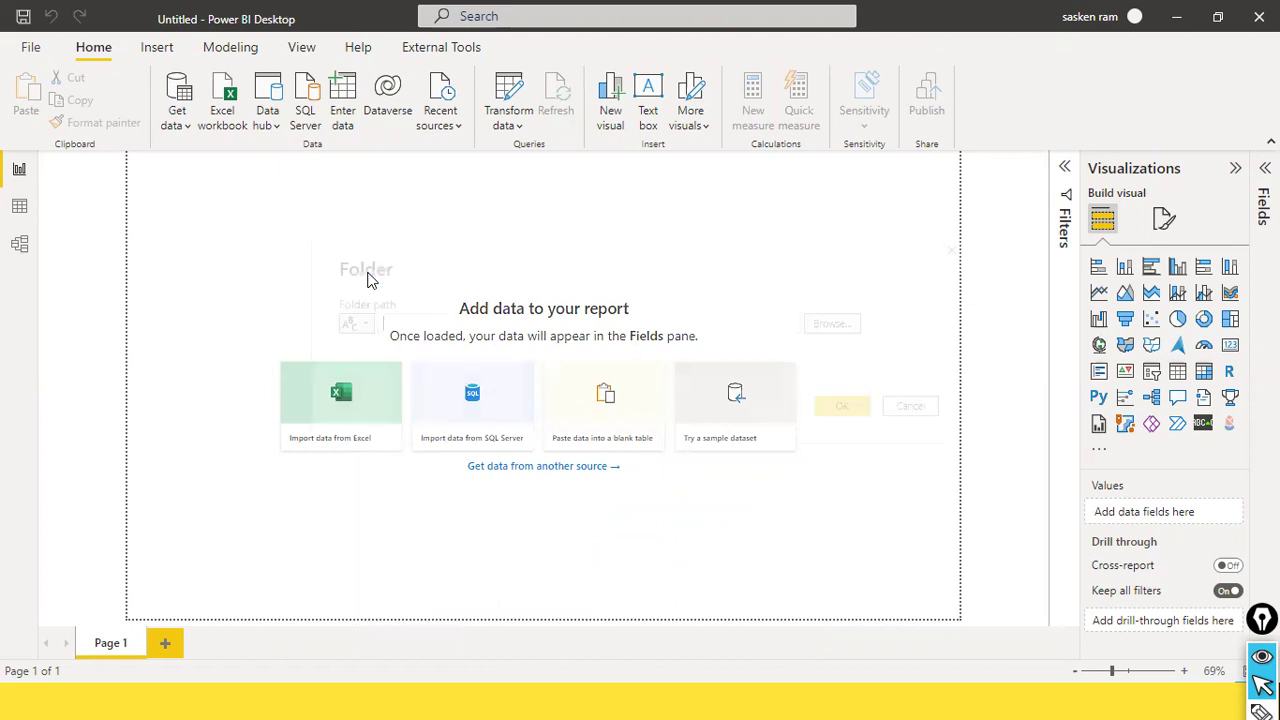
Connect to the folder path D:\NCDailysales and bring up the list of its files
{"action": "key", "text": "ctrl+v"}
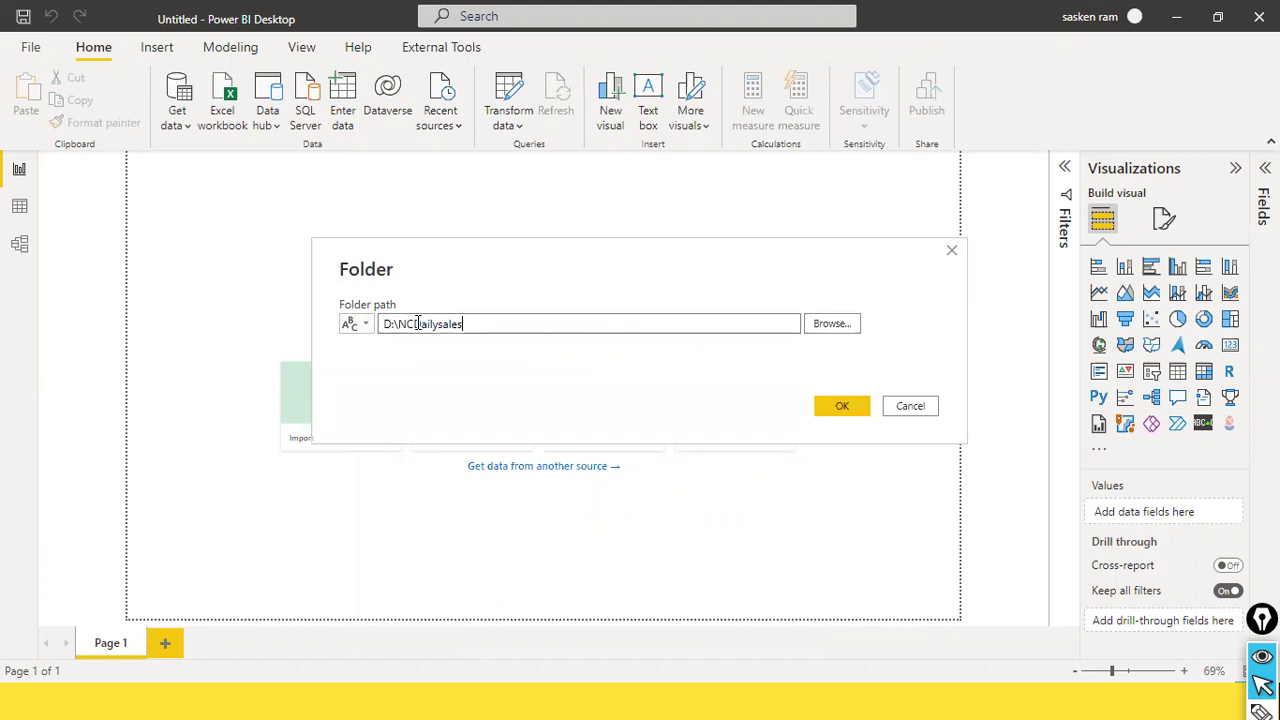
{"action": "left_click", "coordinate": [849, 416]}
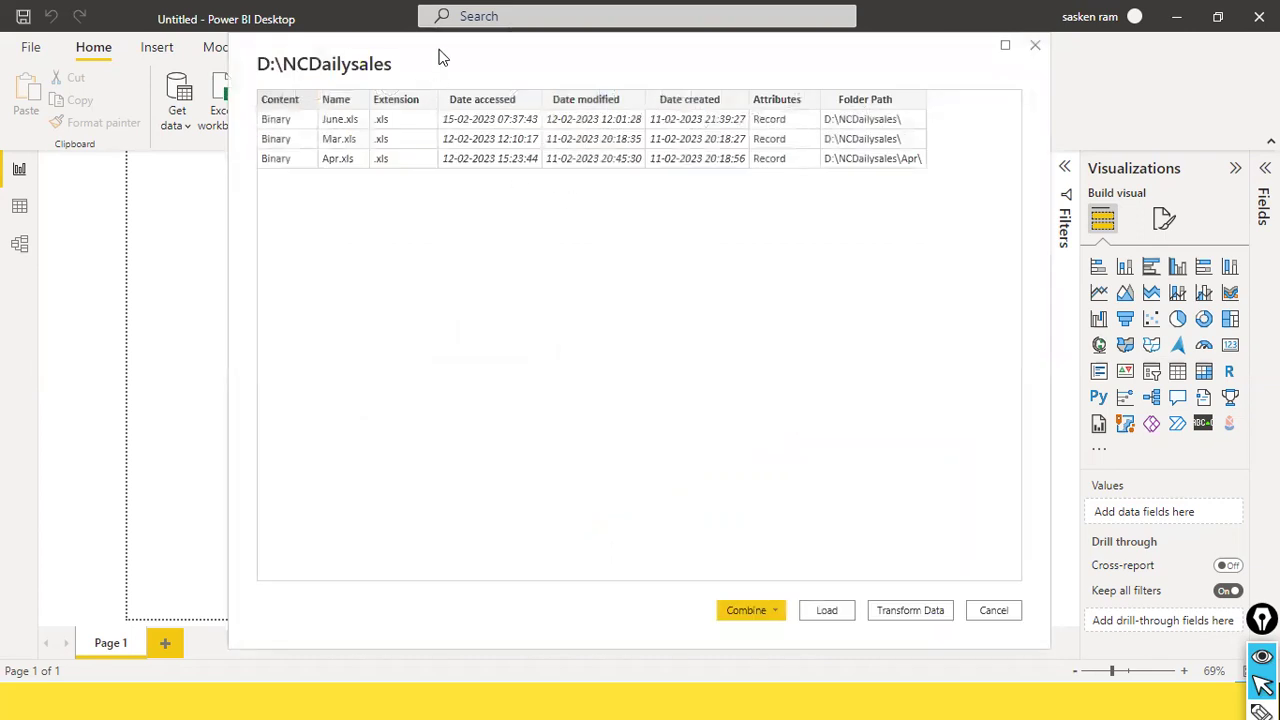
{"action": "left_click_drag", "start_coordinate": [433, 78], "coordinate": [379, 233]}
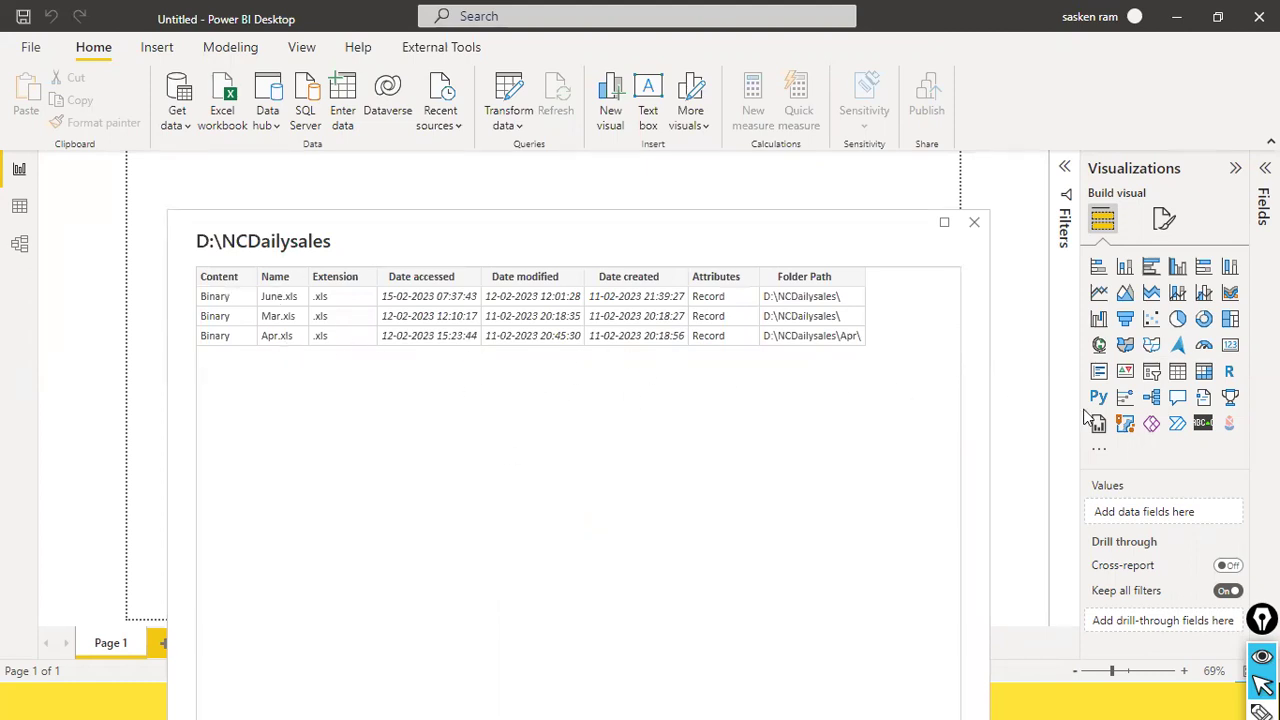
Point out the Folder Path column and the Apr.xls entry from the Apr subfolder in the file preview
{"action": "mouse_move", "coordinate": [1068, 393]}
{"action": "left_mouse_down"}
{"action": "mouse_move", "coordinate": [988, 350]}
{"action": "mouse_move", "coordinate": [862, 340]}
{"action": "left_mouse_up"}
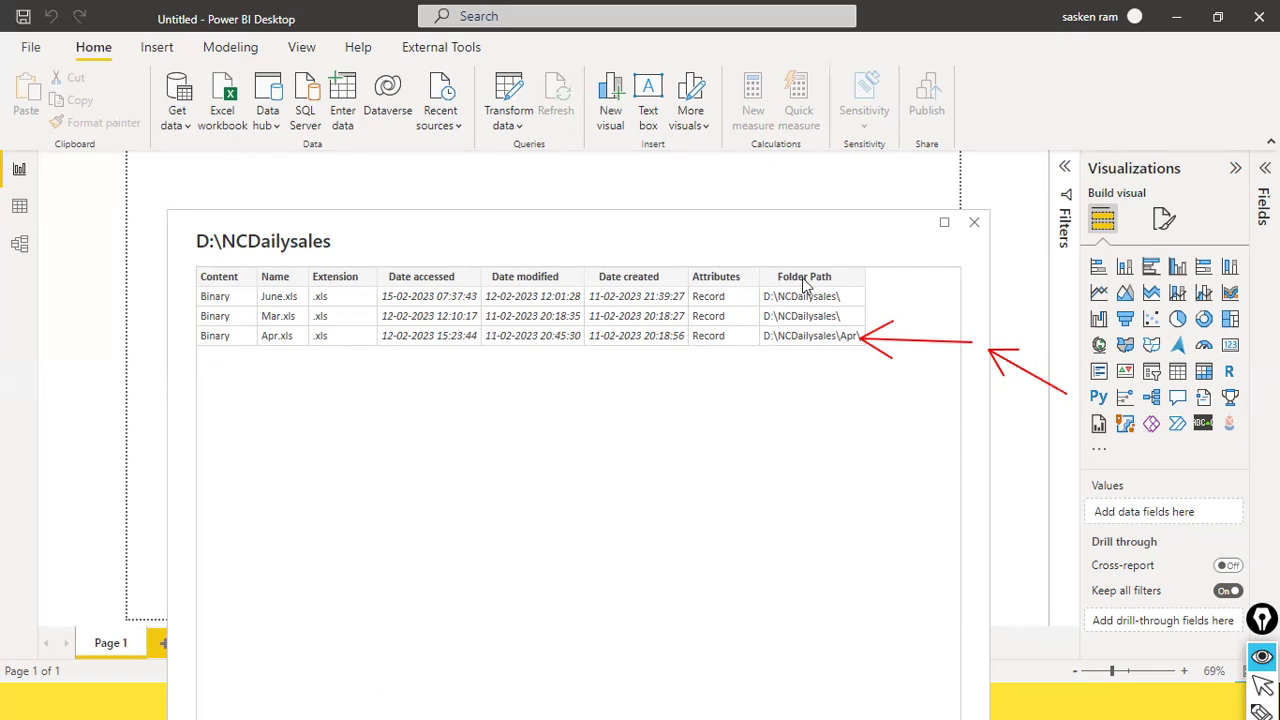
{"action": "left_click_drag", "start_coordinate": [807, 244], "coordinate": [800, 290]}
{"action": "left_click_drag", "start_coordinate": [794, 277], "coordinate": [800, 290]}
{"action": "key", "text": "ctrl+shift+e"}
{"action": "key", "text": "ctrl+shift+1"}
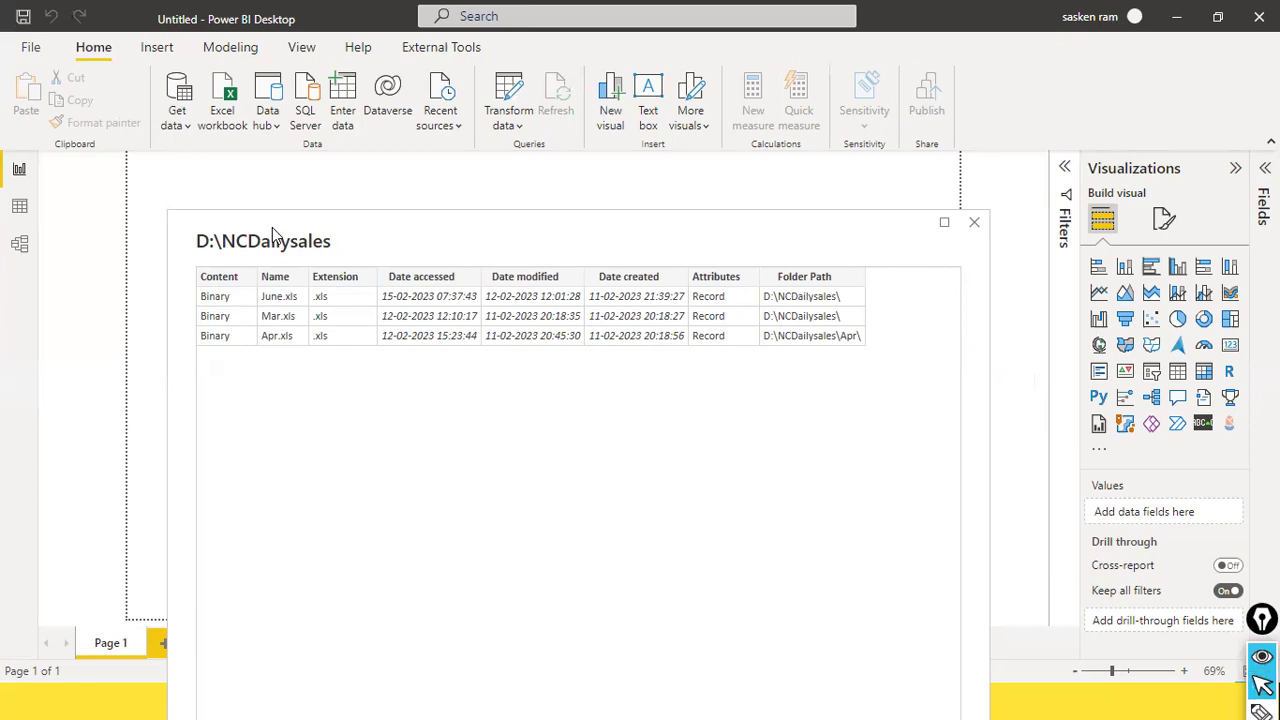
{"action": "left_click_drag", "start_coordinate": [503, 226], "coordinate": [486, 111]}
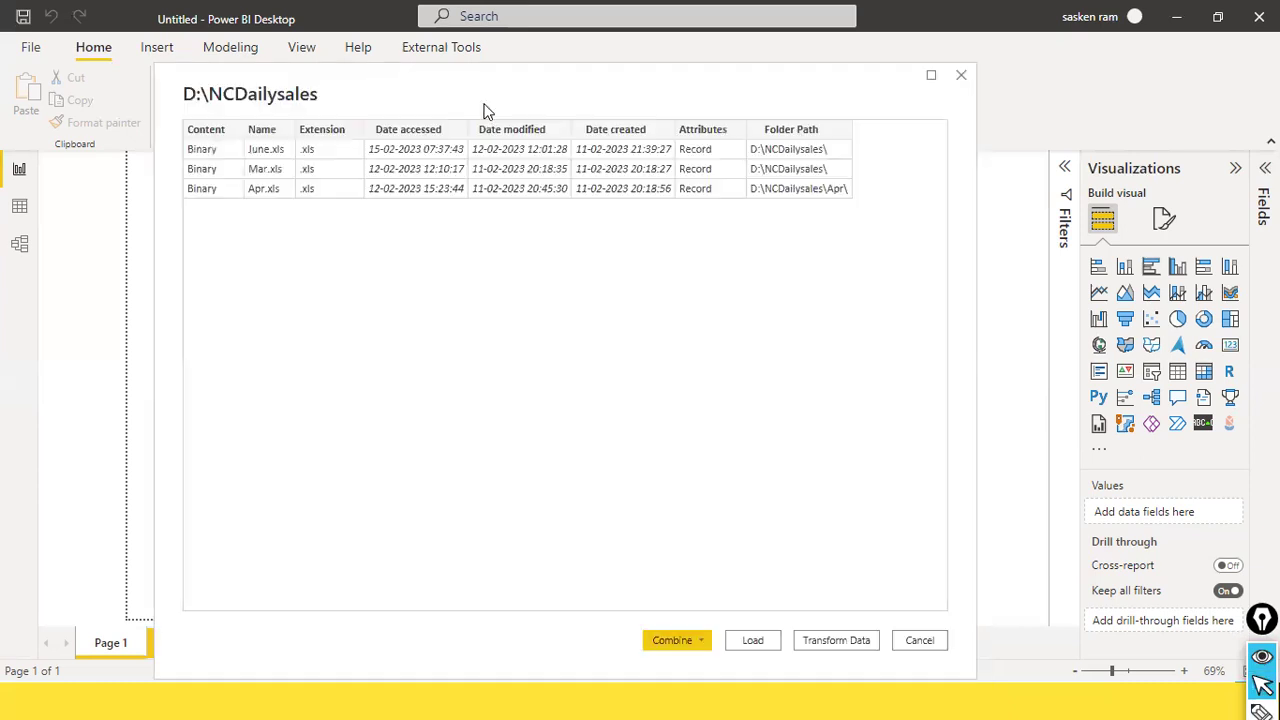
Review the Combine options, then load the NCDailysales file list without combining the files
{"action": "left_click", "coordinate": [700, 641]}
{"action": "left_click", "coordinate": [815, 596]}
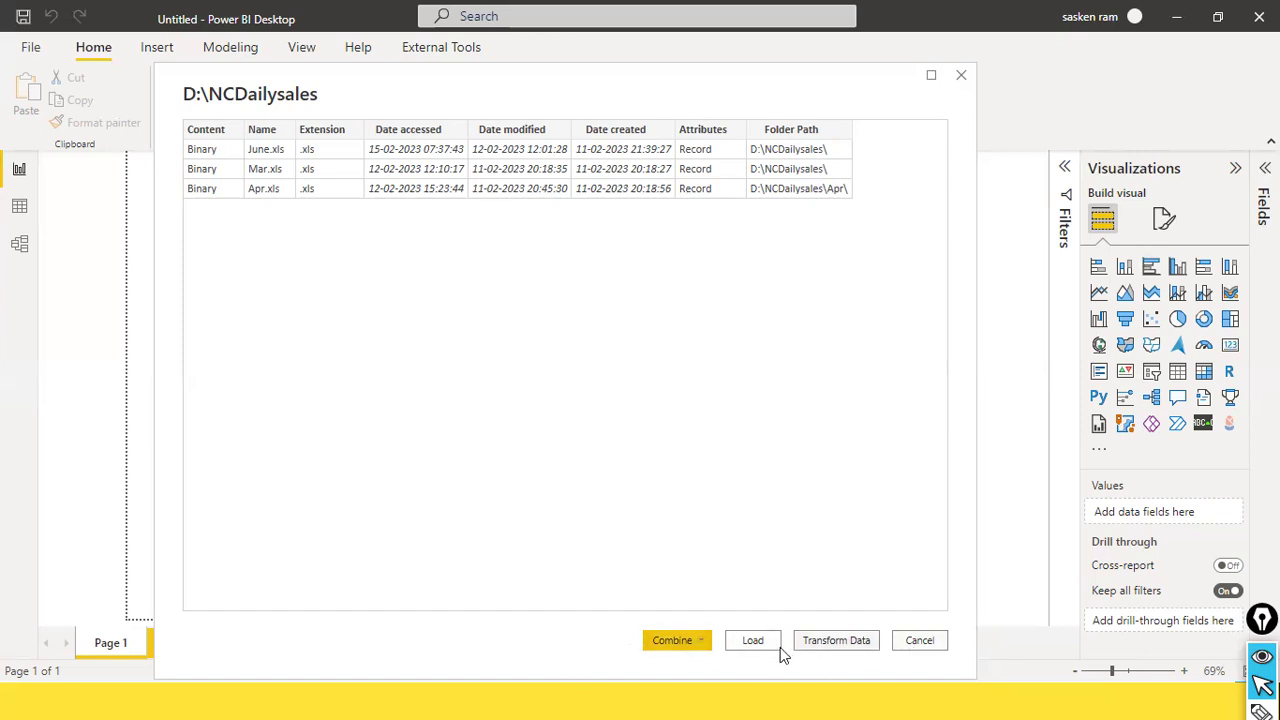
{"action": "left_click", "coordinate": [704, 642]}
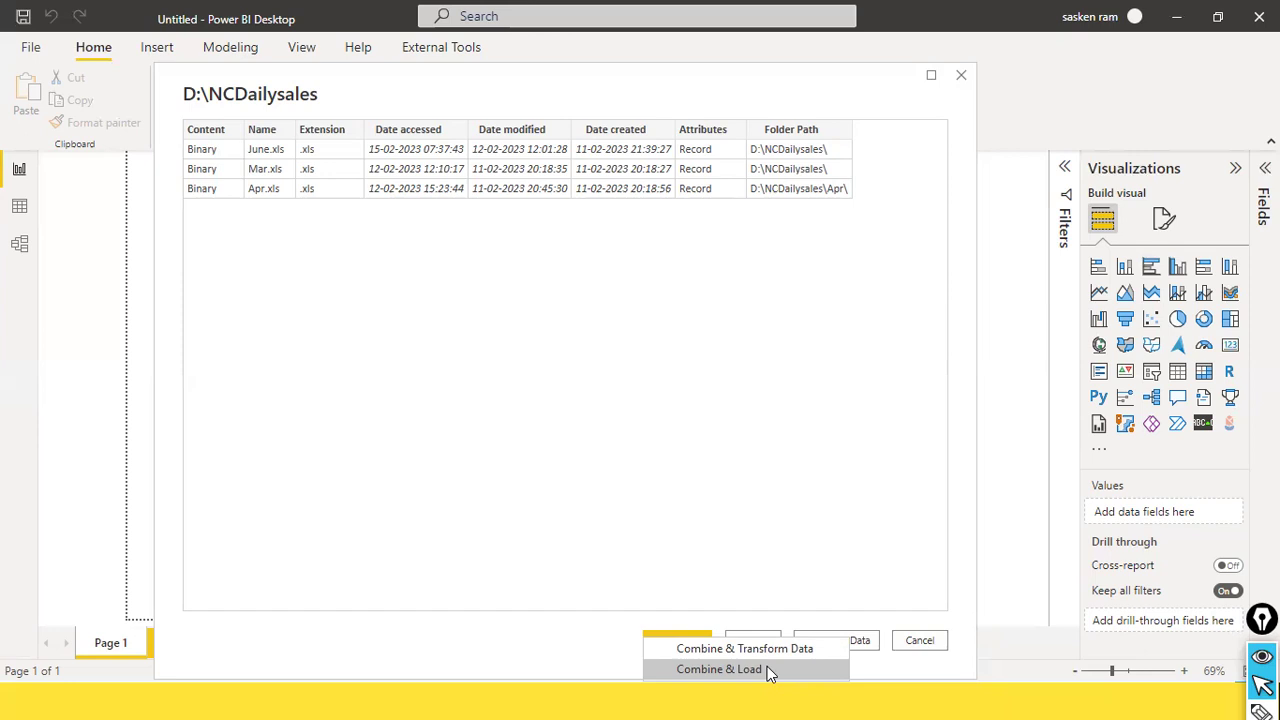
{"action": "left_click", "coordinate": [827, 462]}
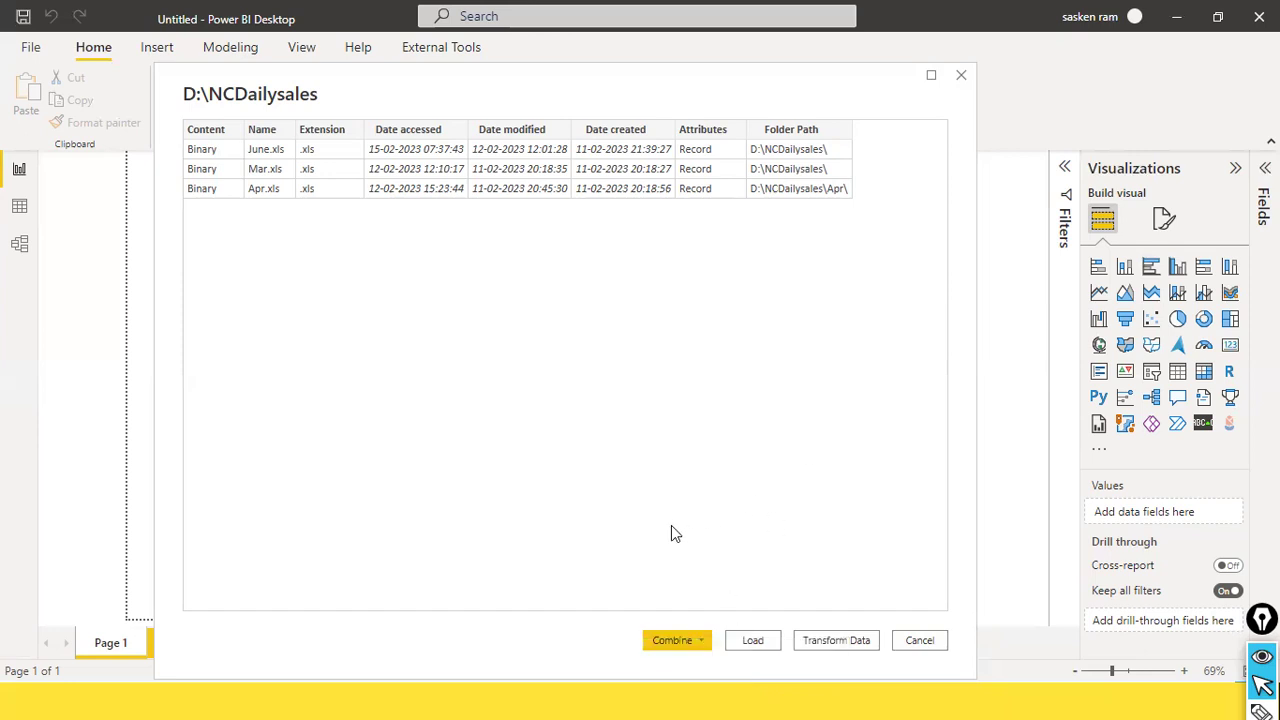
{"action": "left_click", "coordinate": [757, 642]}
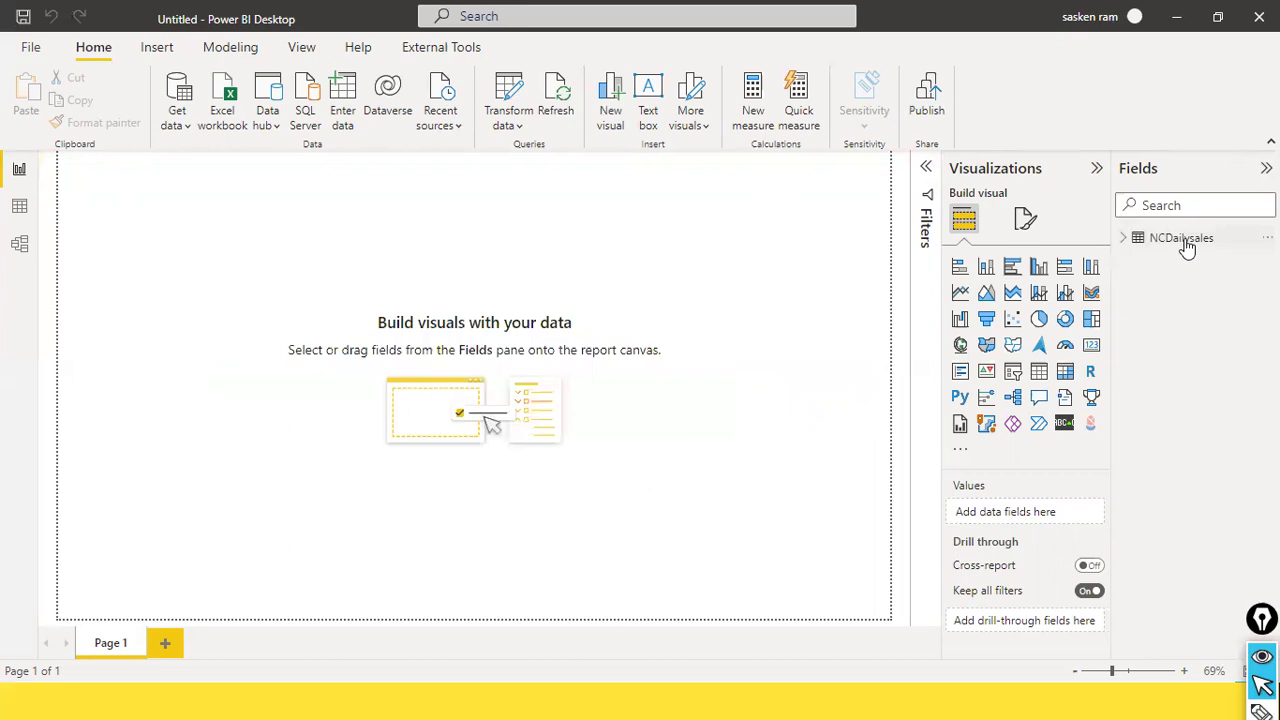
Examine the fields and rows of the loaded NCDailysales table, then return to the report view
{"action": "left_click", "coordinate": [1122, 246]}
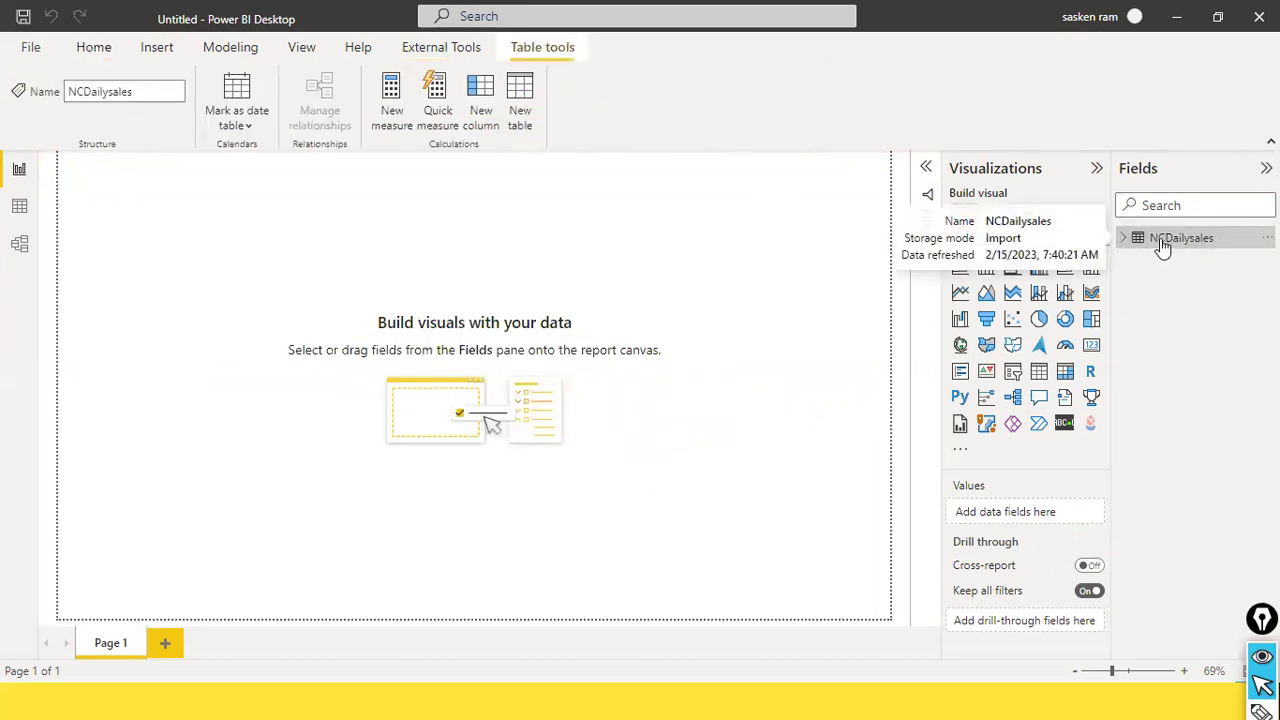
{"action": "left_click", "coordinate": [1125, 242]}
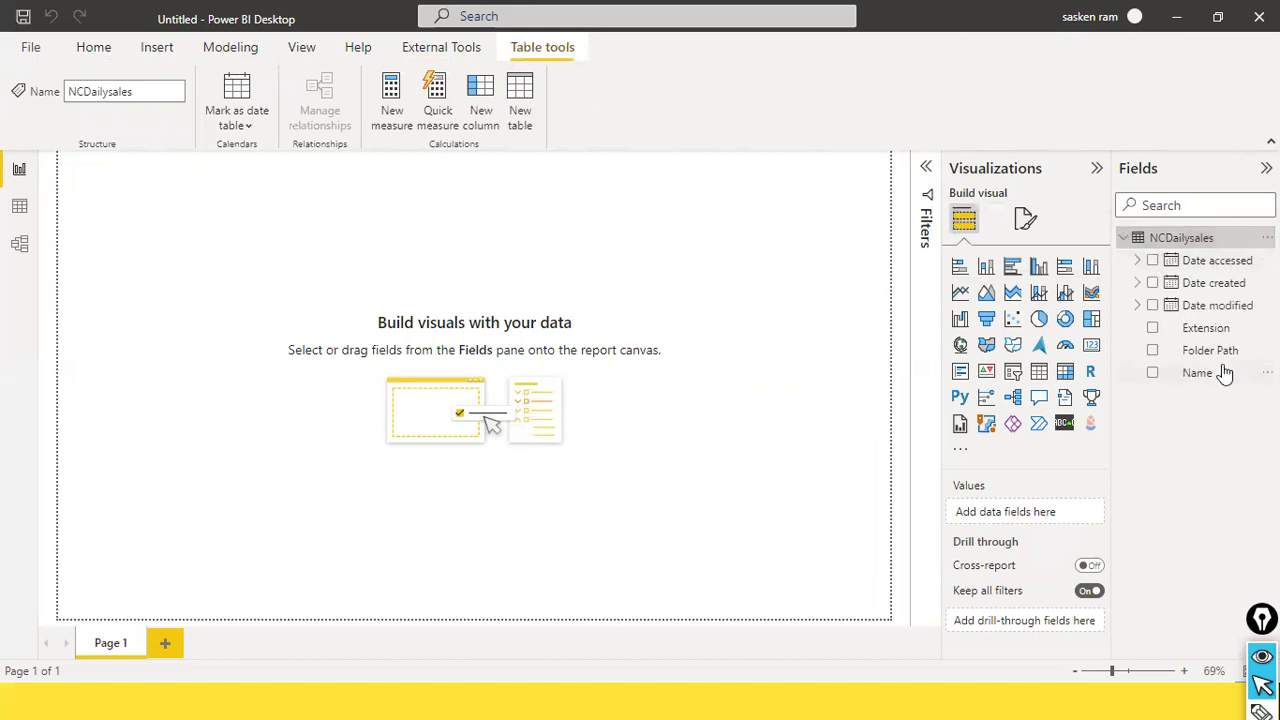
{"action": "left_click", "coordinate": [19, 206]}
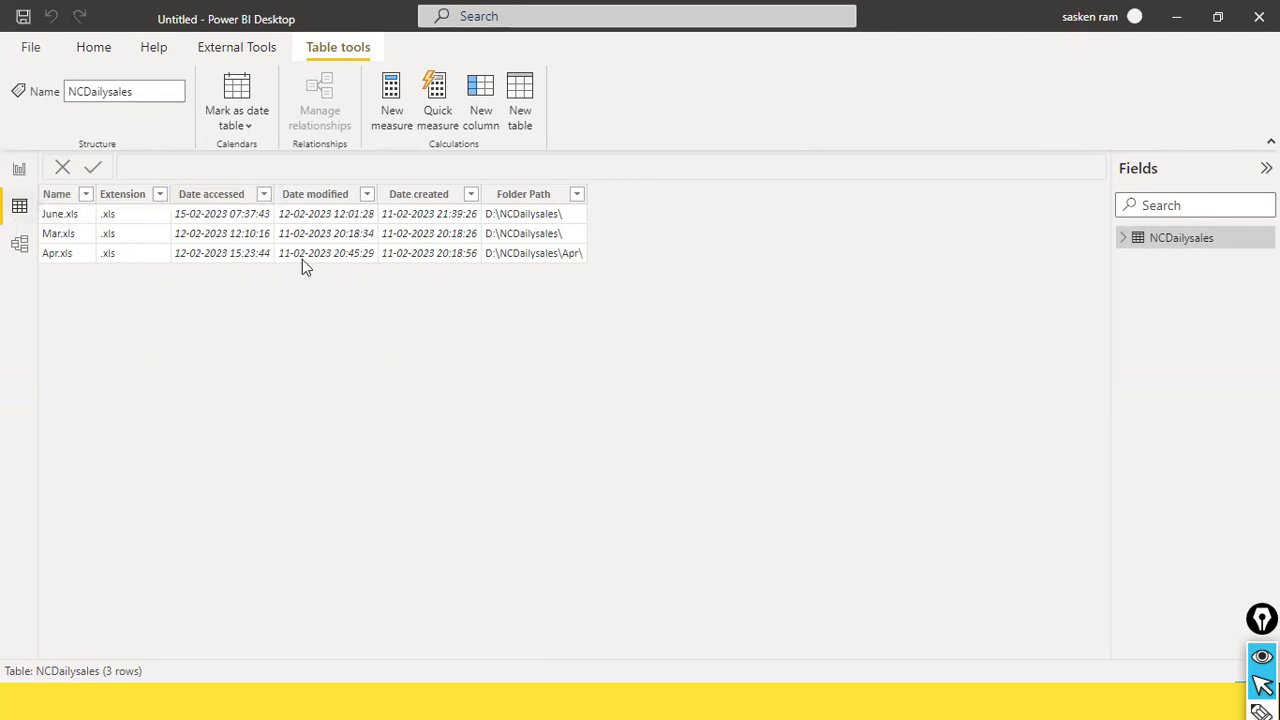
{"action": "left_click", "coordinate": [18, 170]}
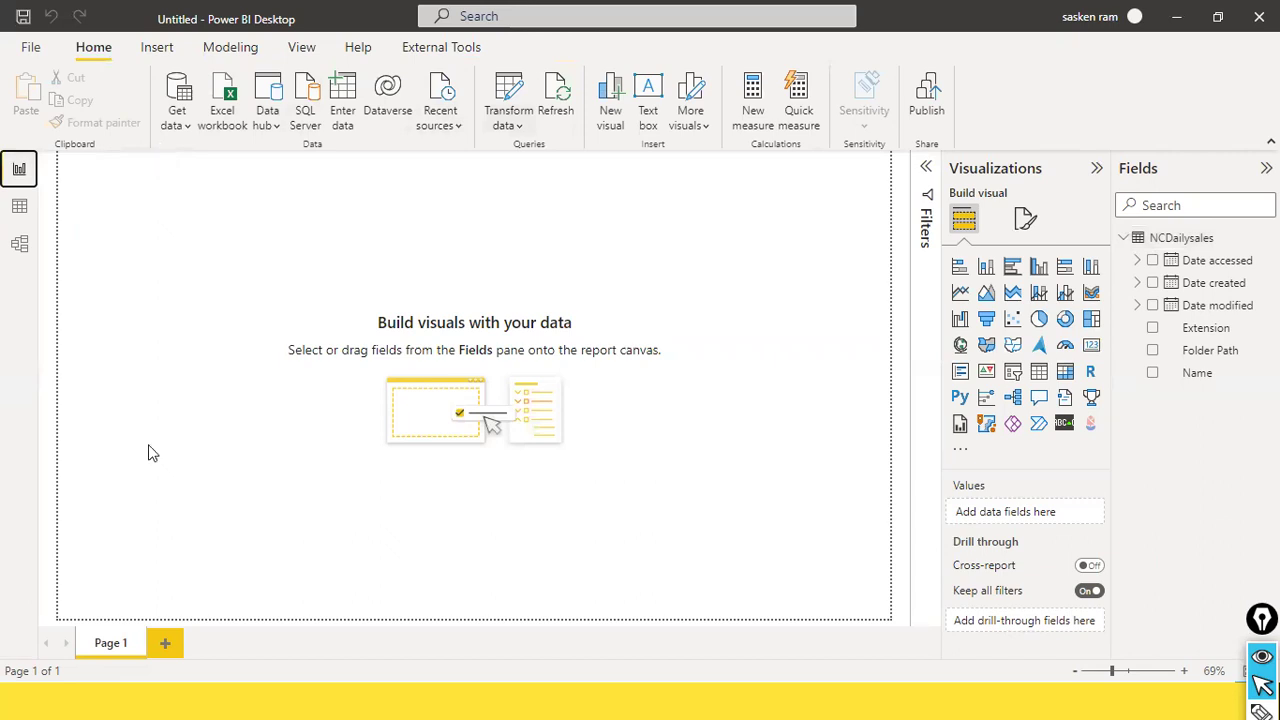
Open the NCDailysales query in Power Query Editor and look through all its columns
{"action": "left_click", "coordinate": [507, 124]}
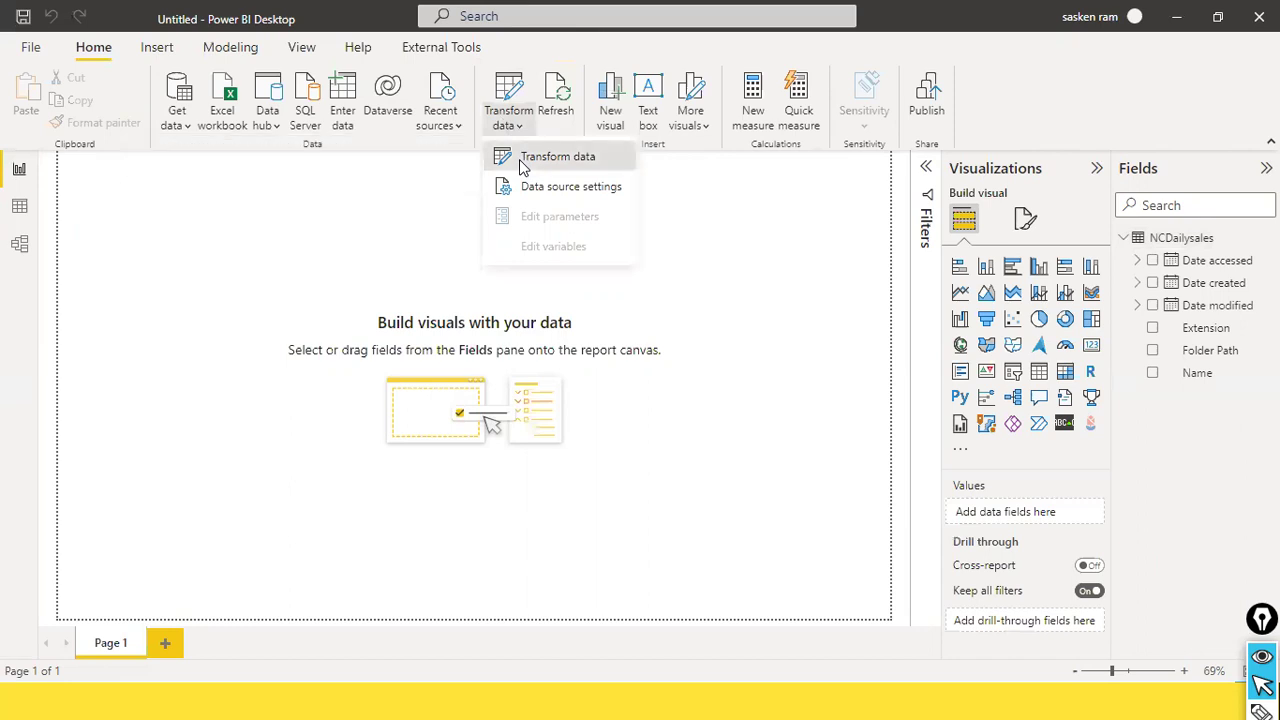
{"action": "left_click", "coordinate": [522, 160]}
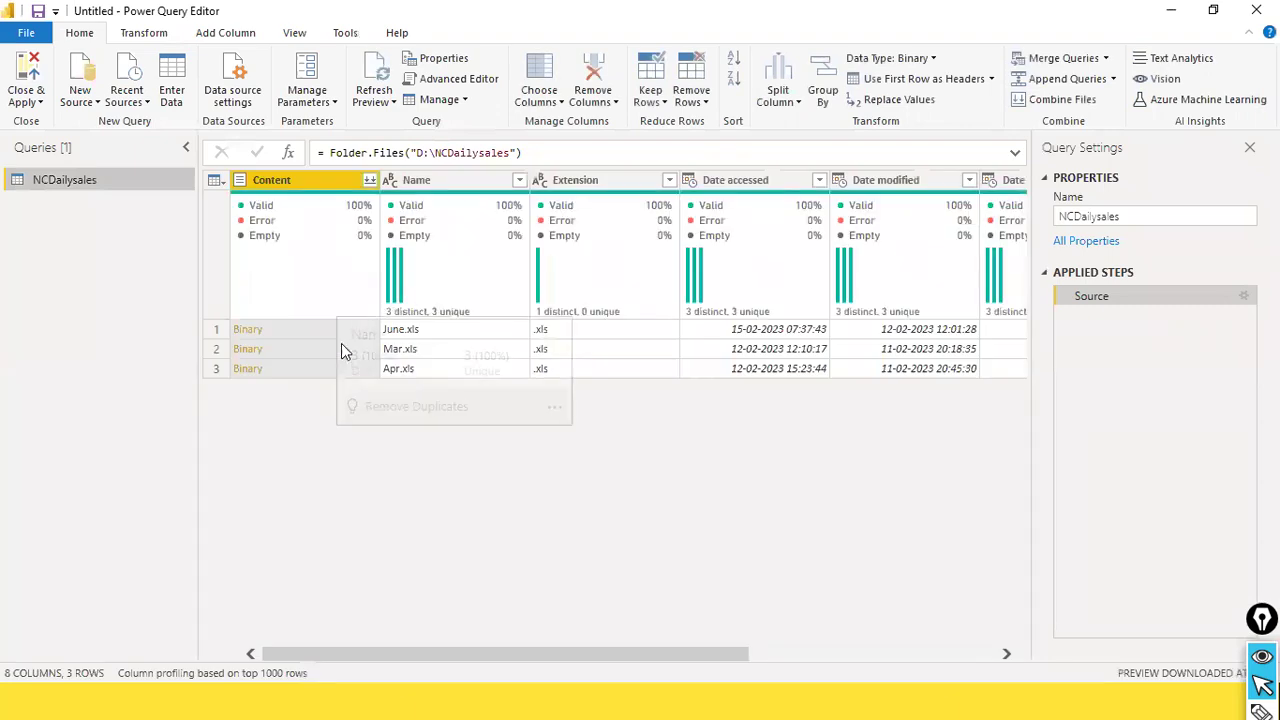
{"action": "left_click_drag", "start_coordinate": [532, 656], "coordinate": [832, 662]}
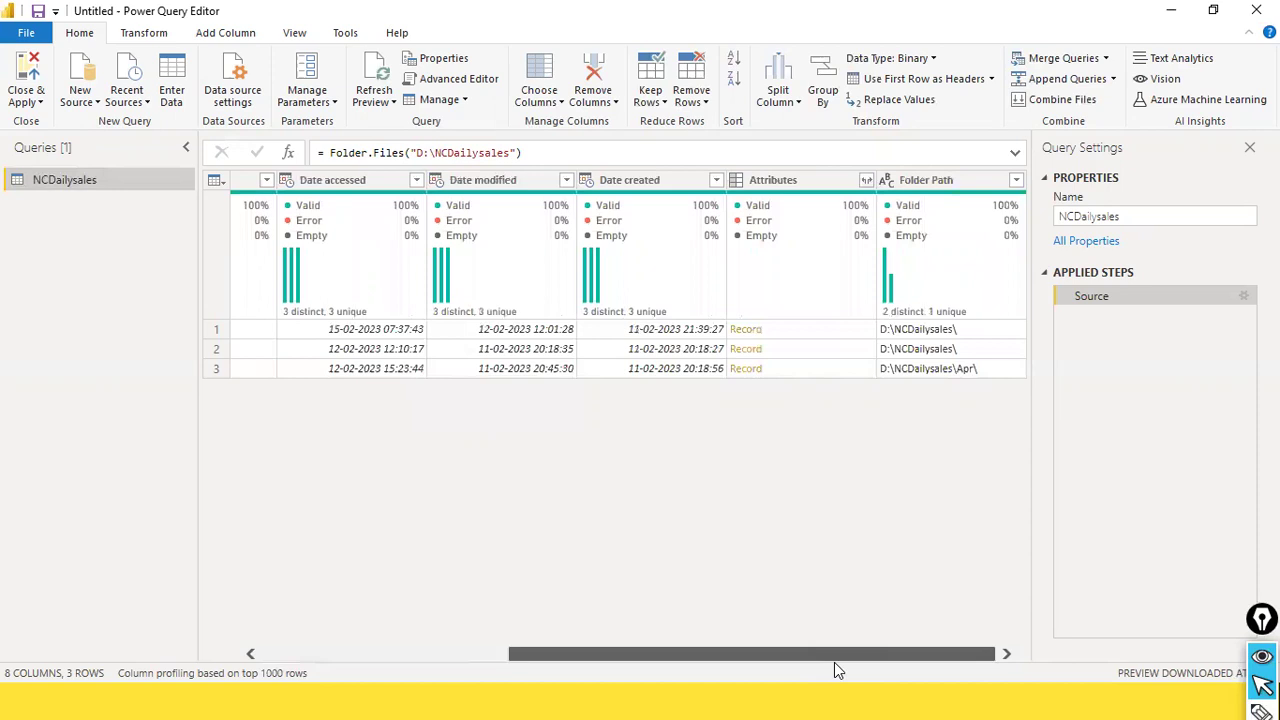
{"action": "scroll", "coordinate": [520, 615], "scroll_direction": "left", "scroll_amount": 5}
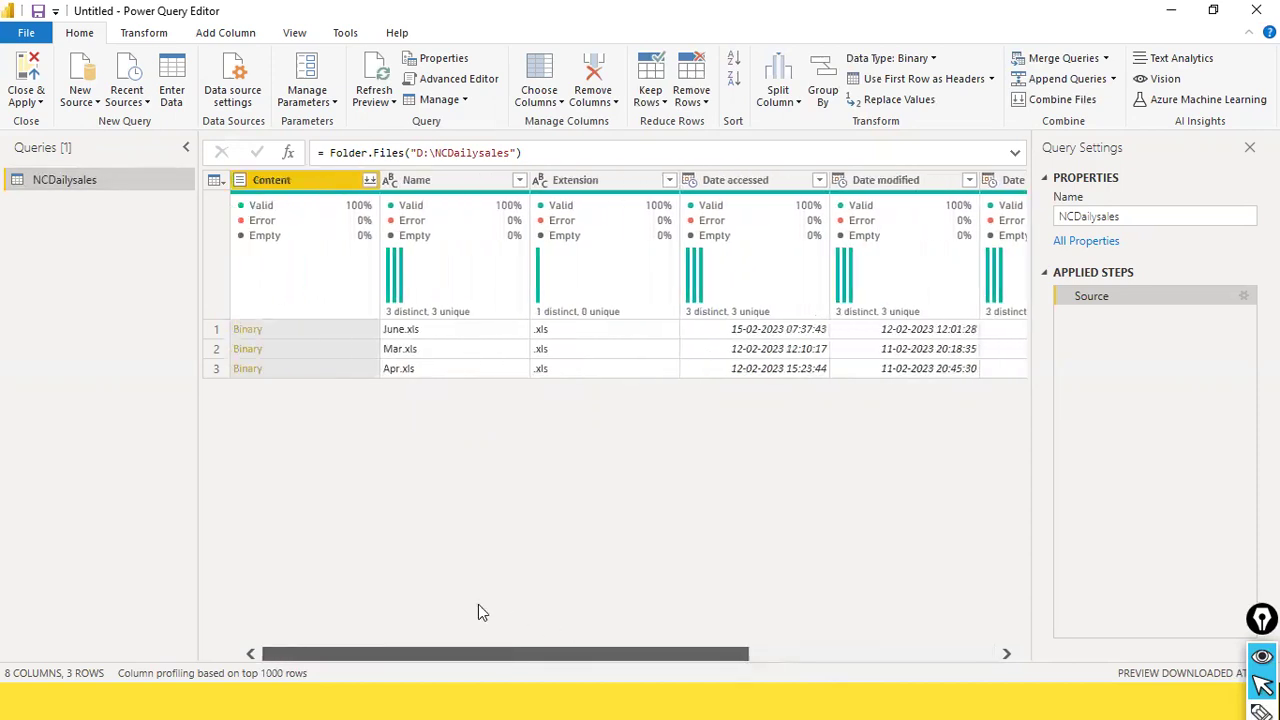
Keep only the Content and Name columns of NCDailysales and remove all the others
{"action": "left_click", "coordinate": [472, 184], "text": "ctrl"}
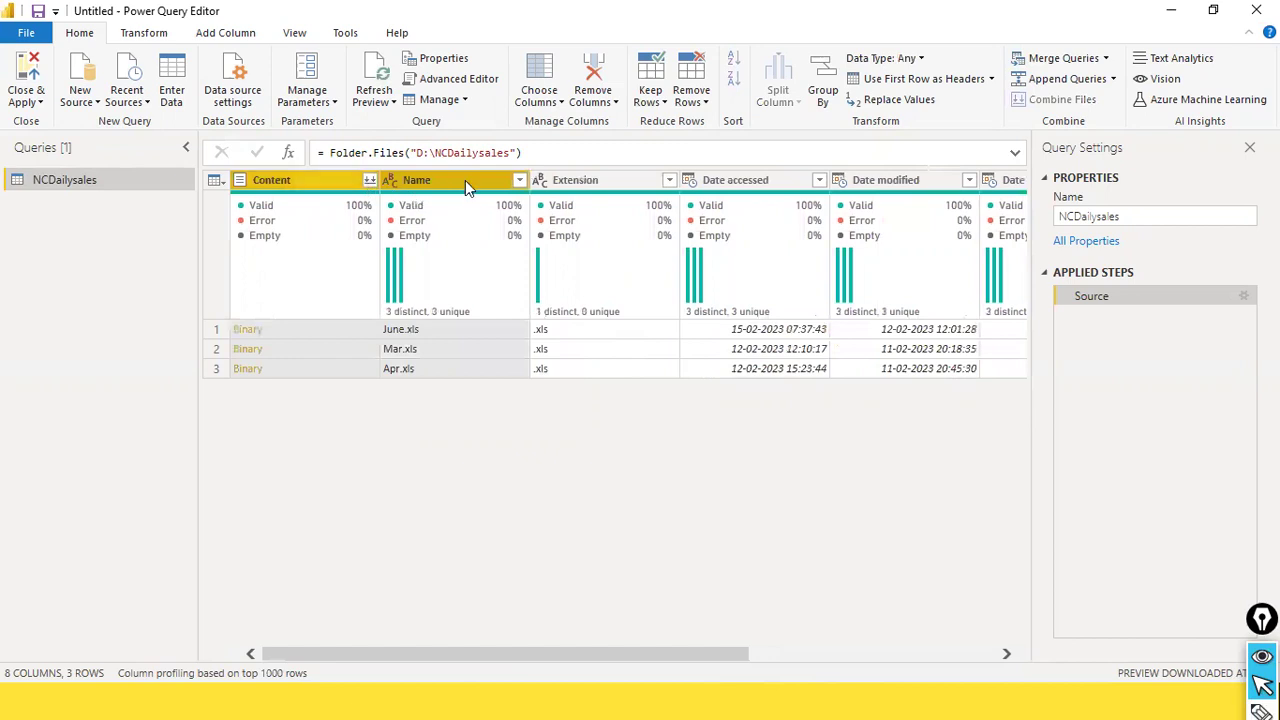
{"action": "right_click", "coordinate": [465, 180]}
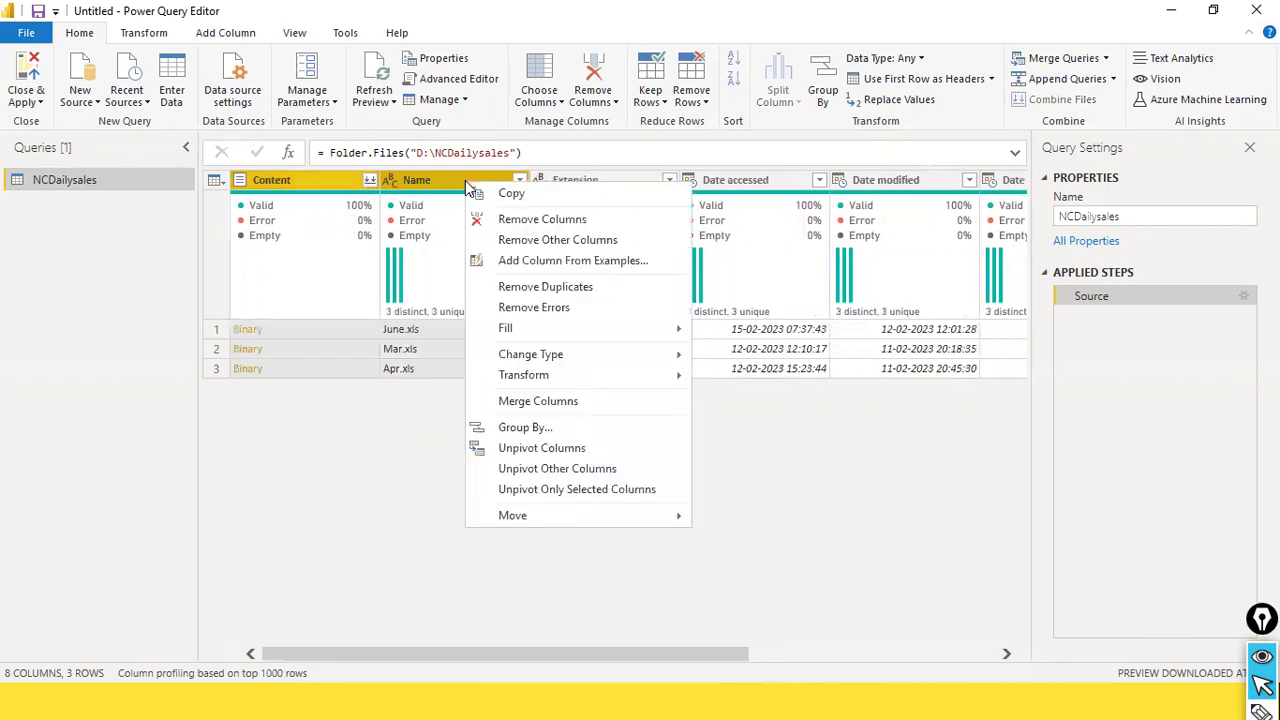
{"action": "left_click", "coordinate": [487, 249]}
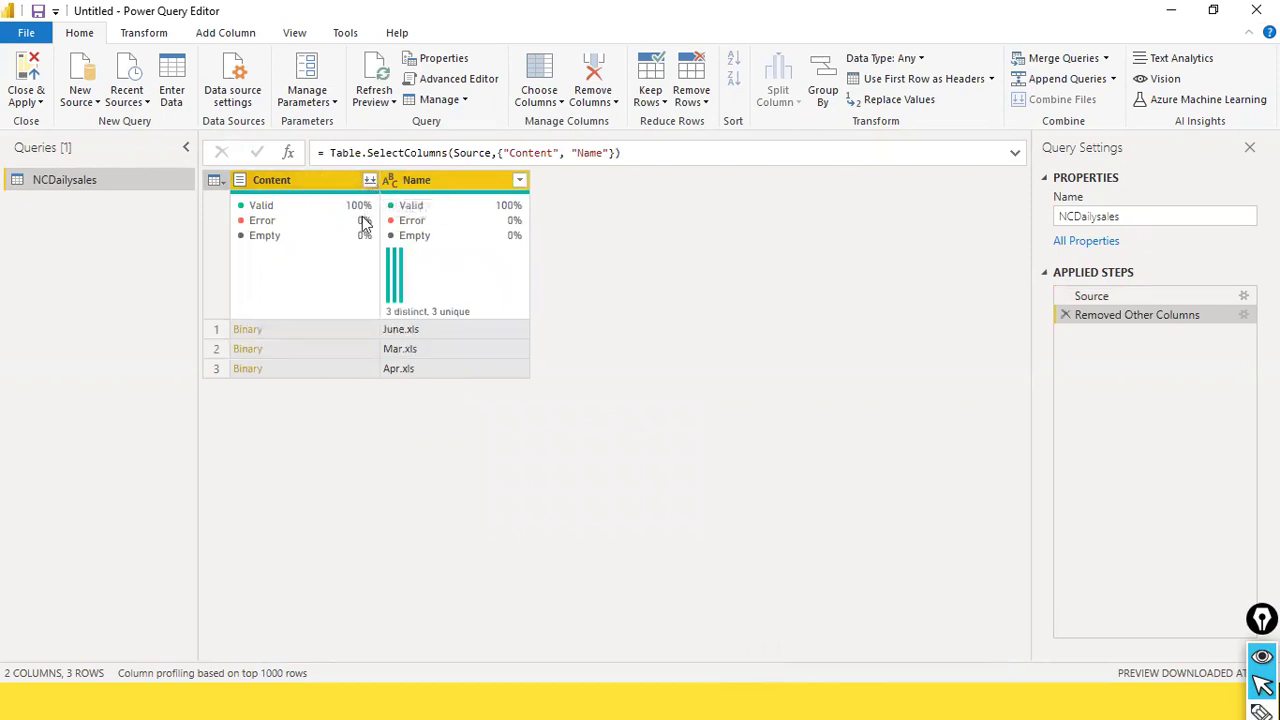
Point out the Combine Files control on the Content column header
{"action": "left_click_drag", "start_coordinate": [289, 294], "coordinate": [360, 194]}
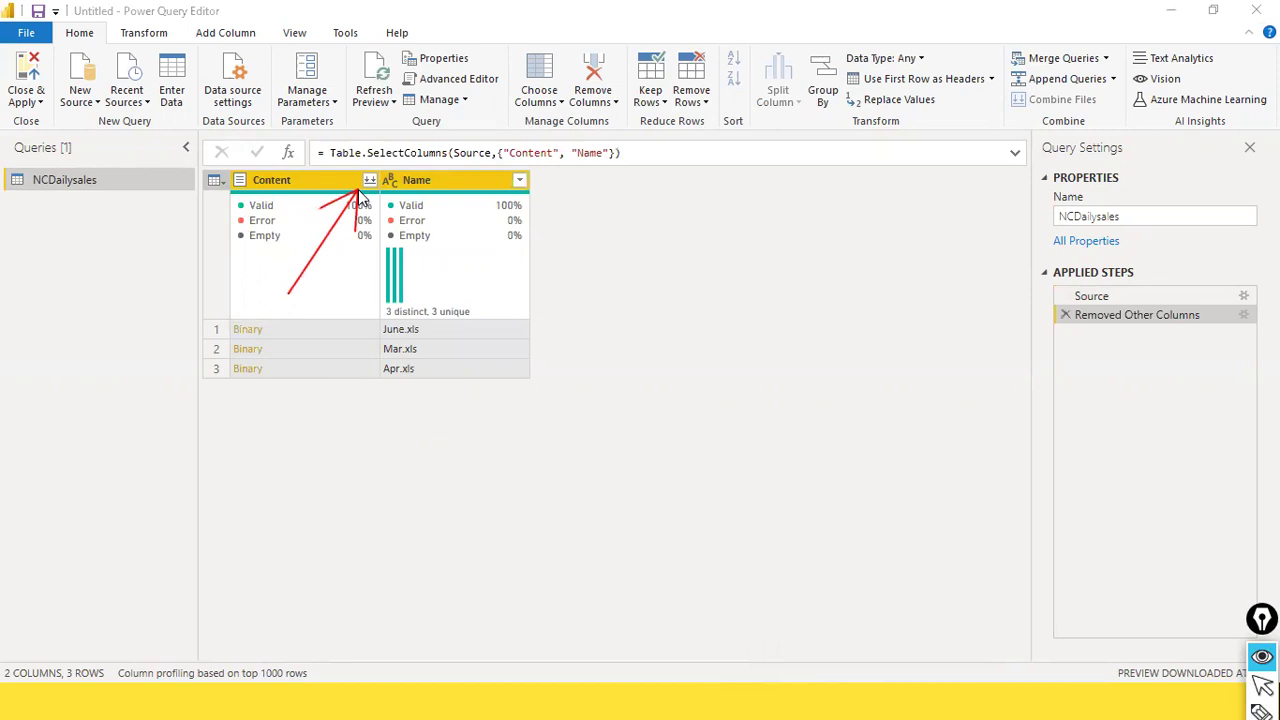
{"action": "key", "text": "Escape"}
{"action": "left_click", "coordinate": [372, 186]}
{"action": "mouse_move", "coordinate": [372, 186]}
{"action": "left_mouse_down"}
{"action": "mouse_move", "coordinate": [500, 186]}
{"action": "mouse_move", "coordinate": [380, 188]}
{"action": "left_mouse_up"}
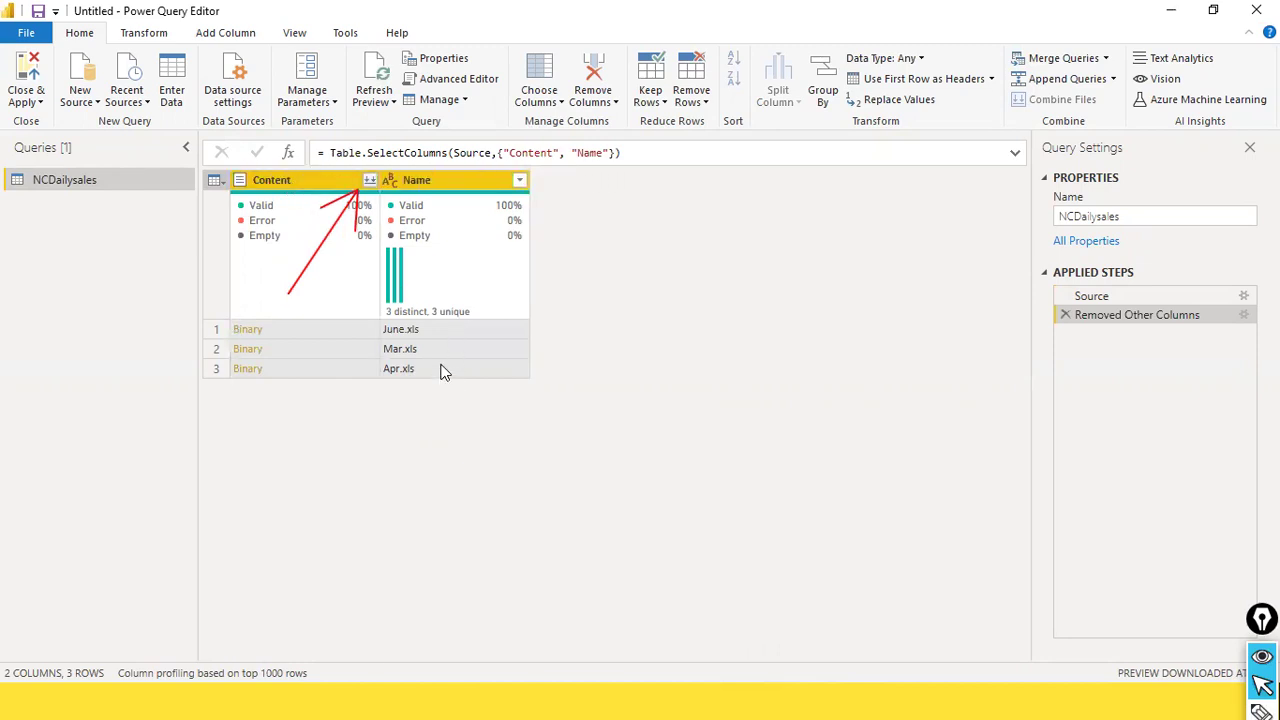
Demonstrate excluding Apr.xls in the Name column filter, then apply the filter with Apr.xls, June.xls and Mar.xls all selected
{"action": "left_click", "coordinate": [520, 181]}
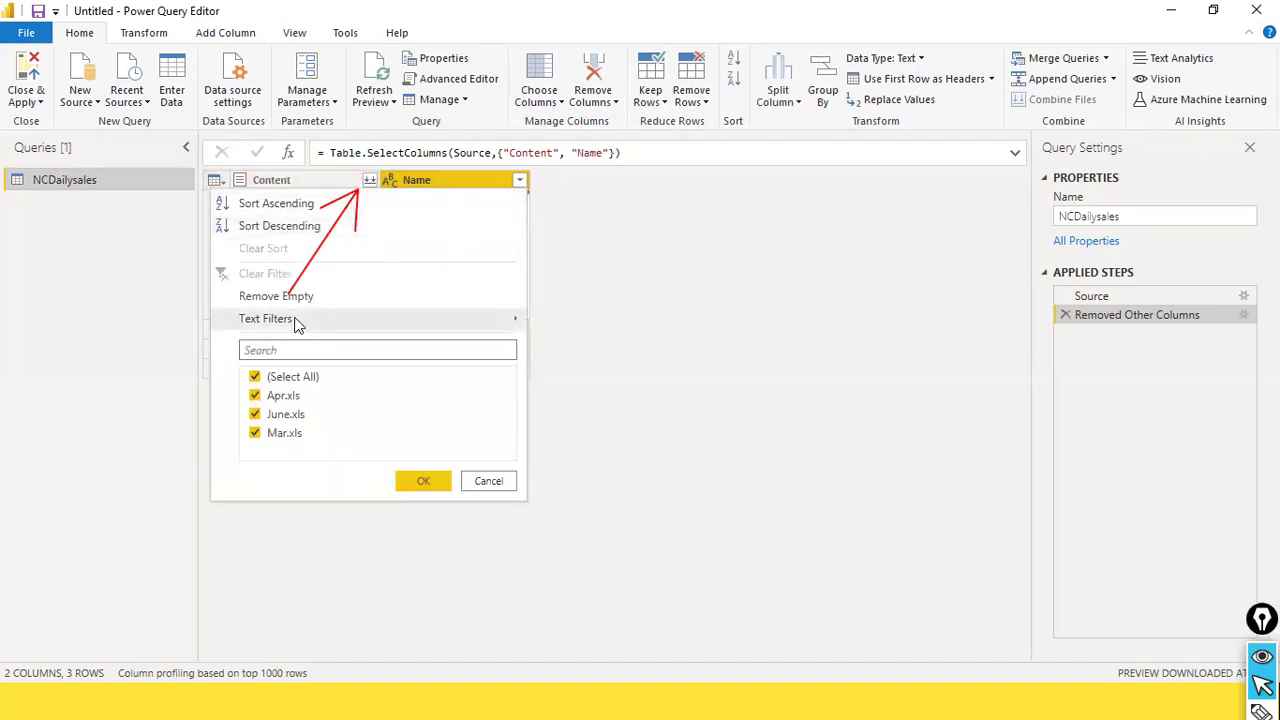
{"action": "mouse_move", "coordinate": [486, 323]}
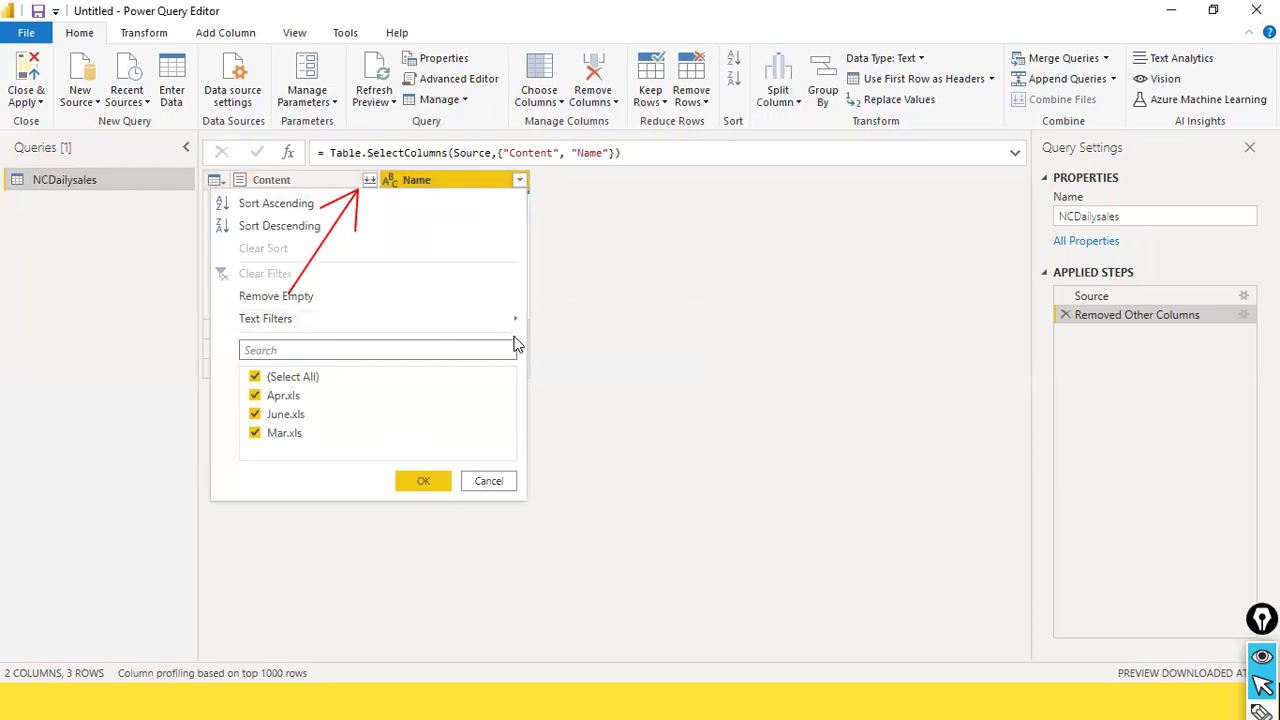
{"action": "left_click", "coordinate": [255, 377]}
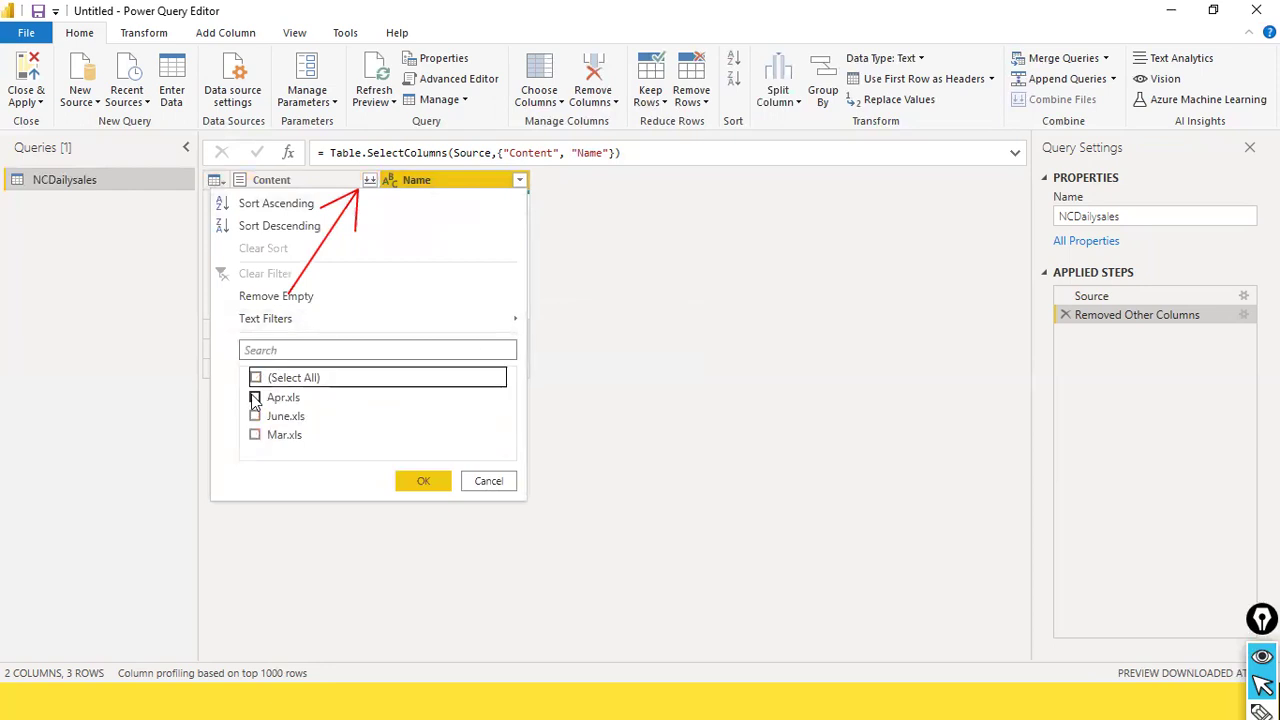
{"action": "left_click", "coordinate": [255, 414]}
{"action": "left_click", "coordinate": [255, 435]}
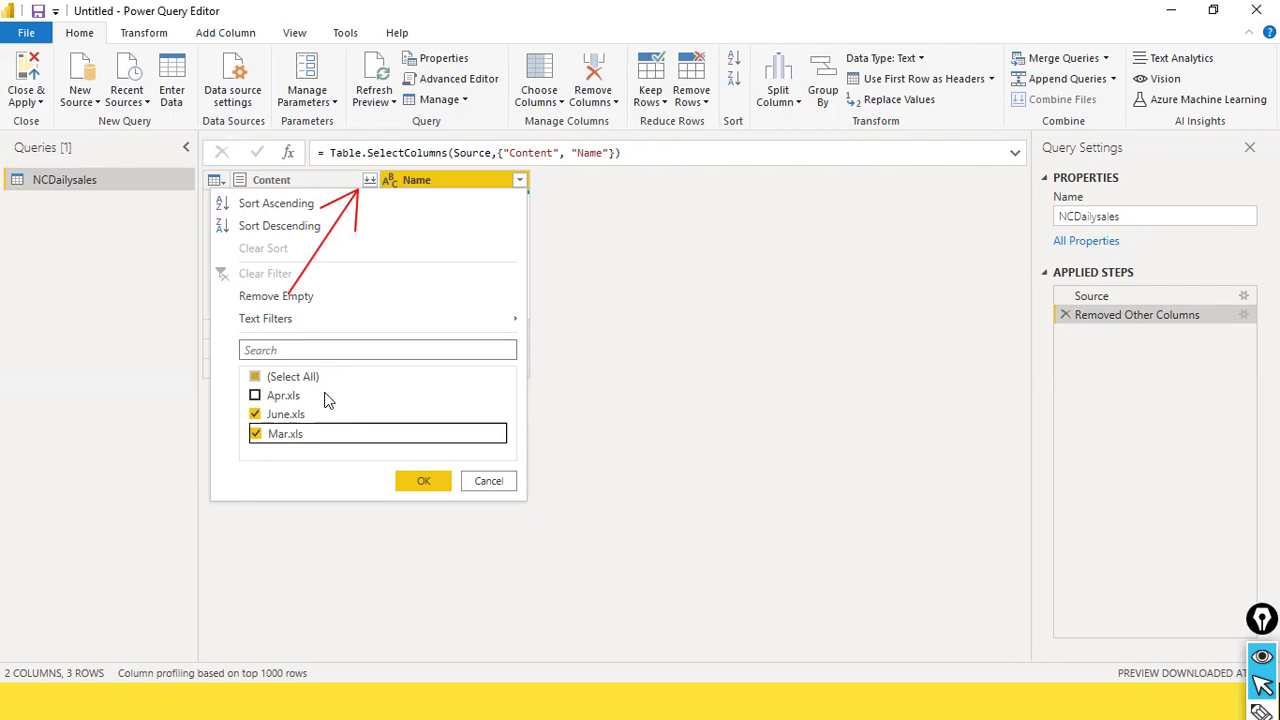
{"action": "left_click", "coordinate": [256, 396]}
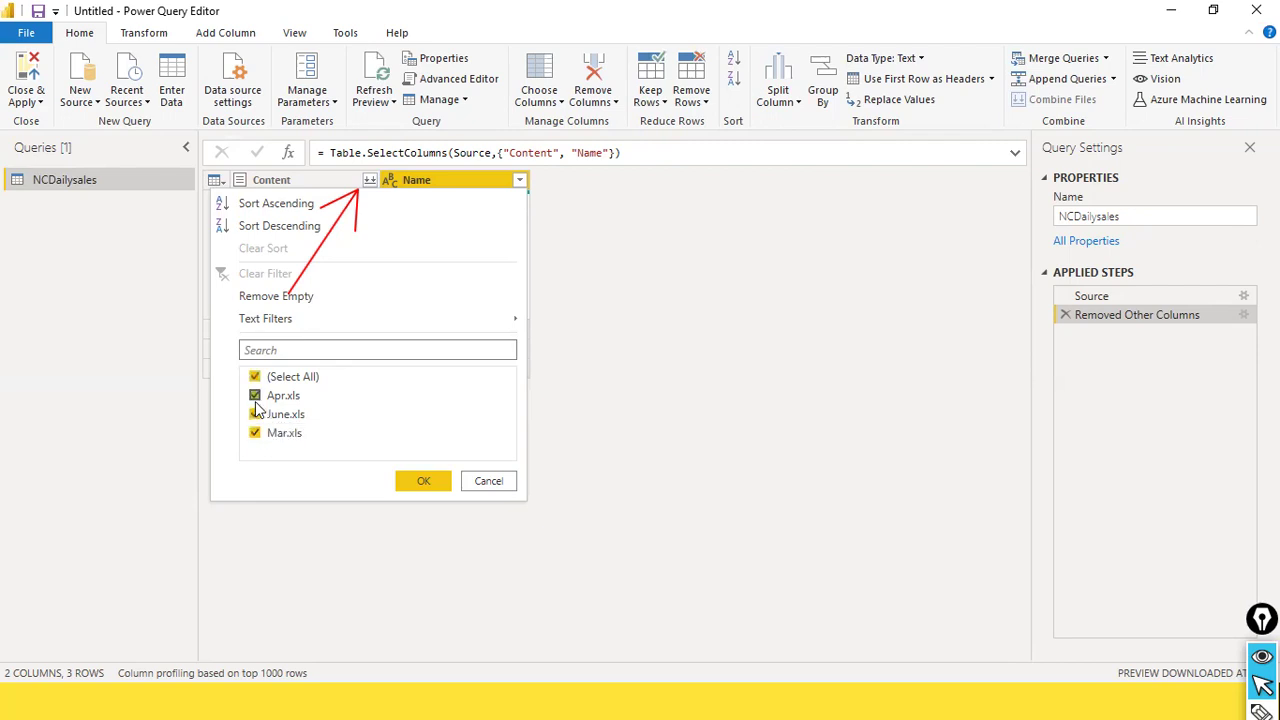
{"action": "left_click", "coordinate": [340, 398]}
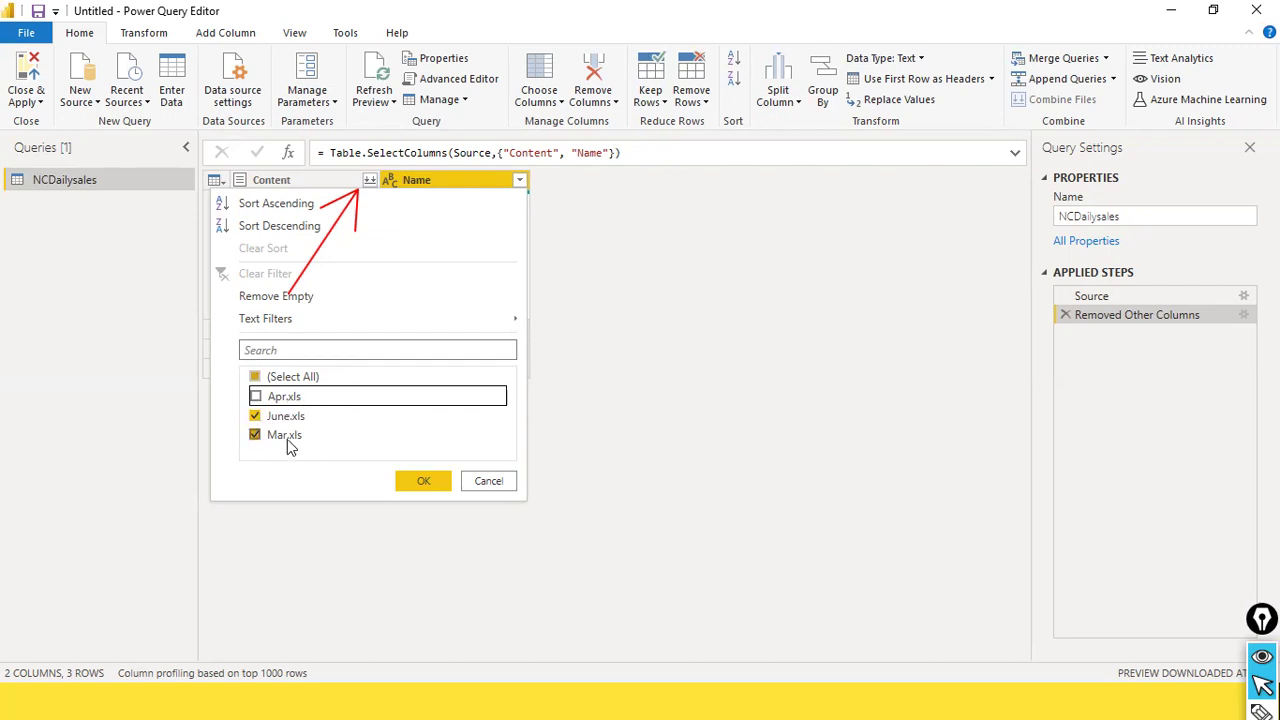
{"action": "left_click", "coordinate": [257, 398]}
{"action": "left_click", "coordinate": [424, 482]}
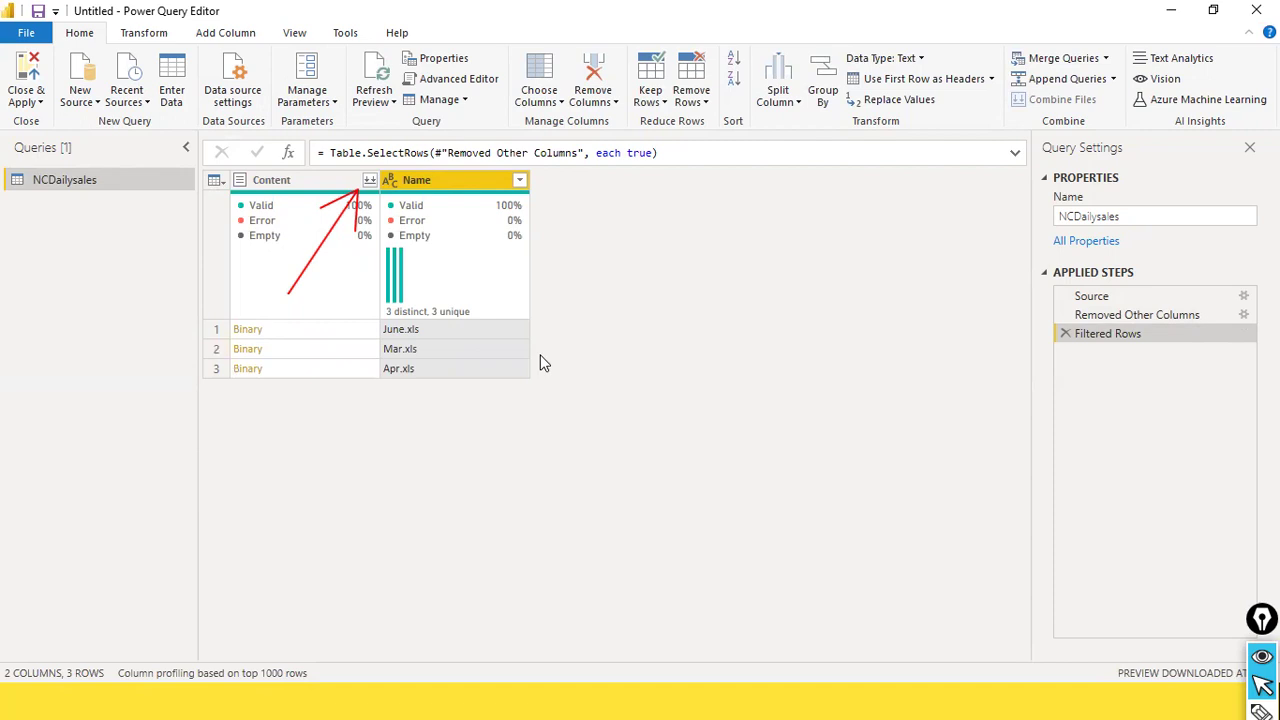
Start combining the files in the Content column and preview Sheet1 and Sheet2 of the first sample file
{"action": "left_click", "coordinate": [370, 180]}
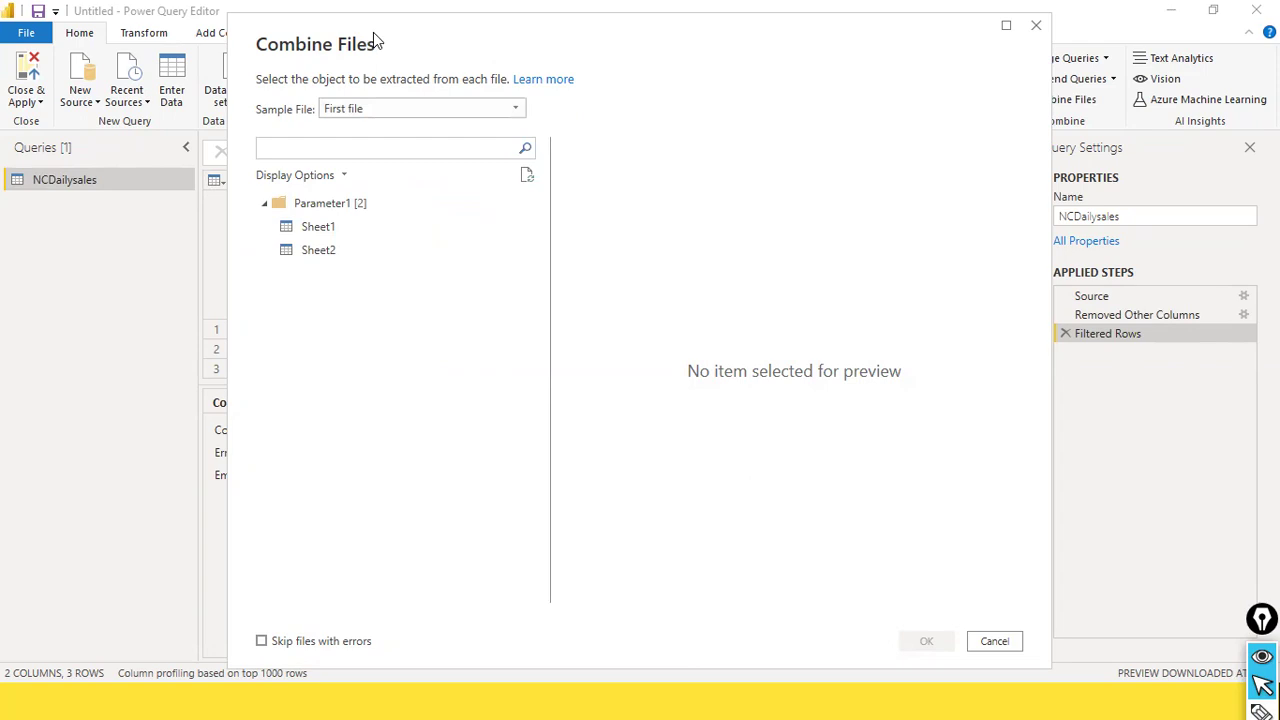
{"action": "left_click_drag", "start_coordinate": [375, 42], "coordinate": [580, 172]}
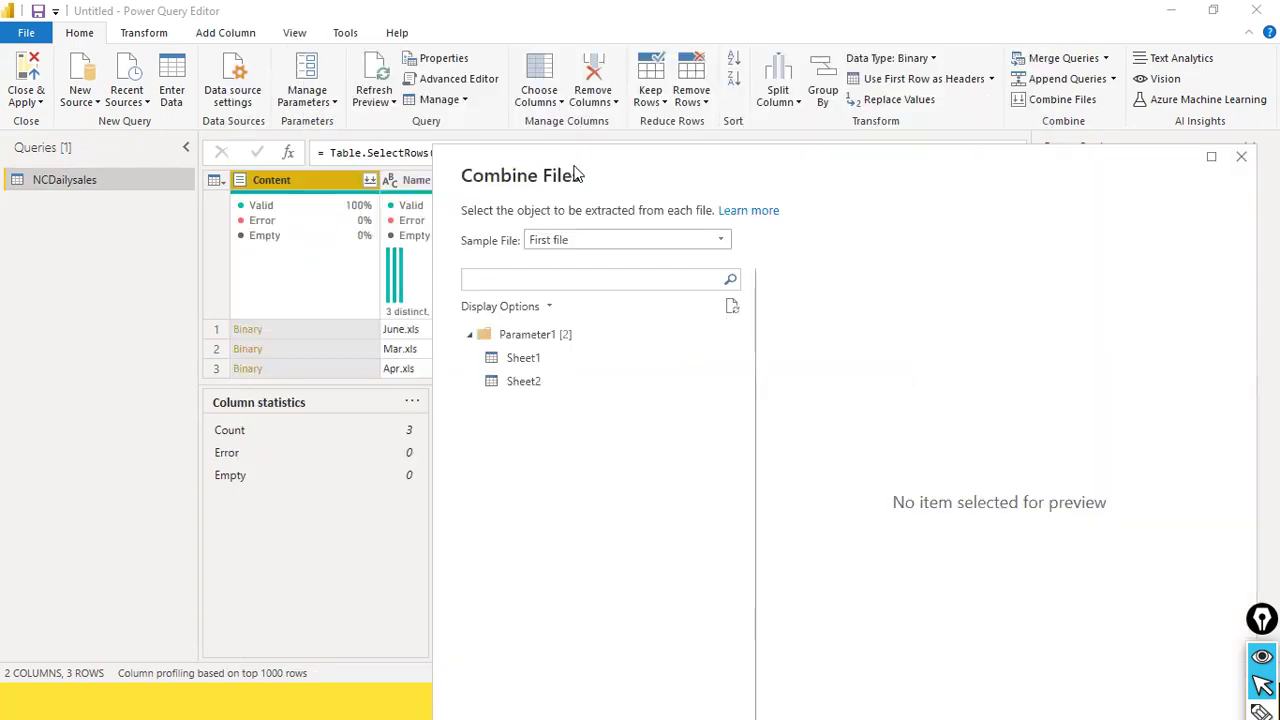
{"action": "left_click", "coordinate": [530, 360]}
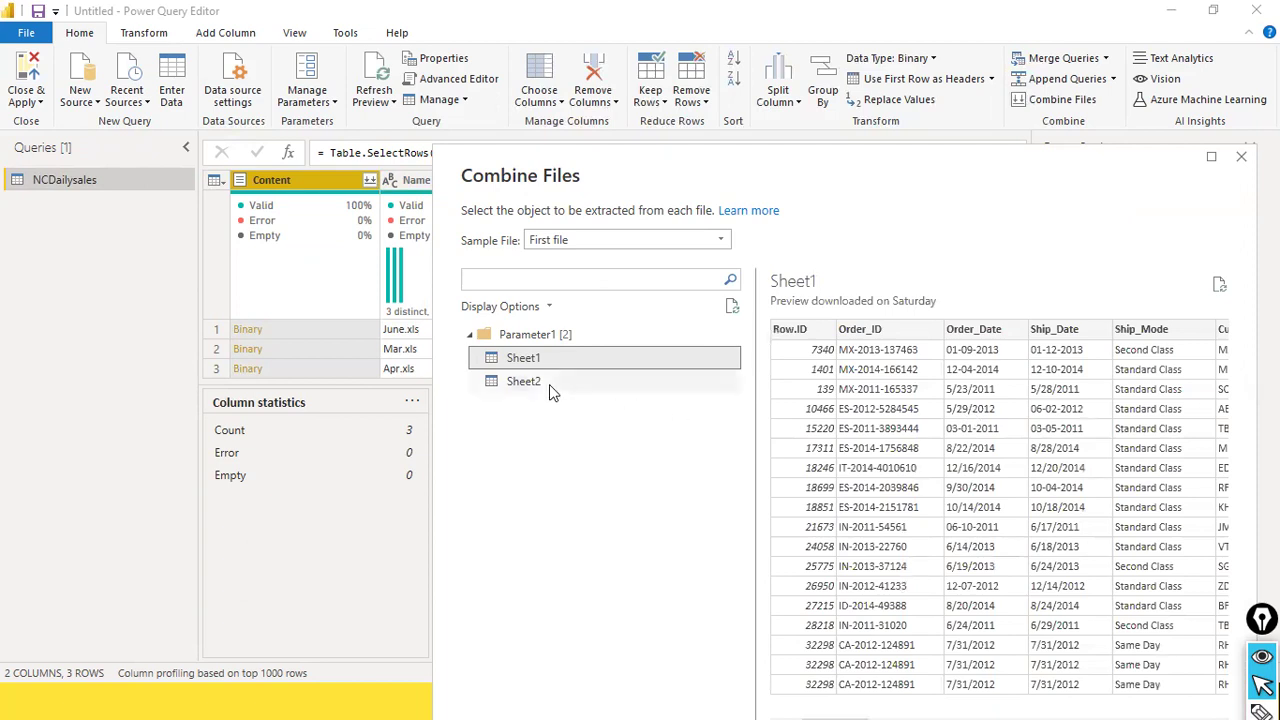
{"action": "left_click", "coordinate": [551, 391]}
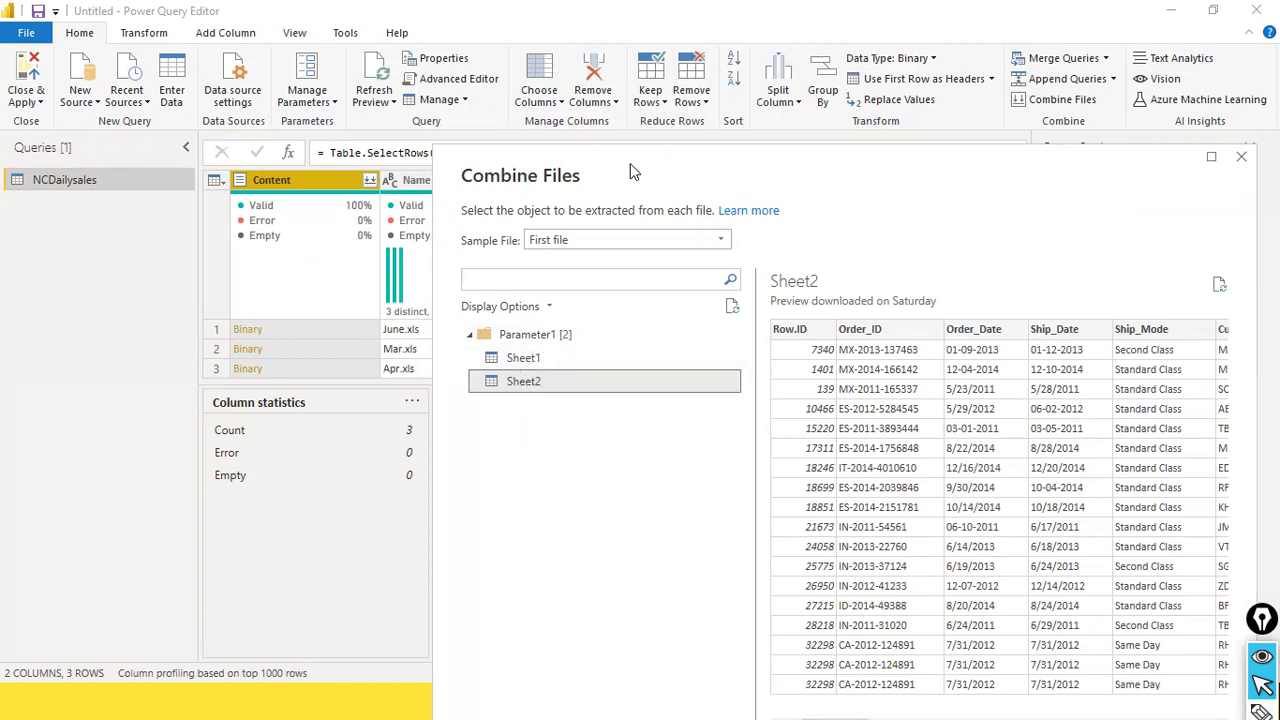
{"action": "left_click_drag", "start_coordinate": [648, 172], "coordinate": [791, 182]}
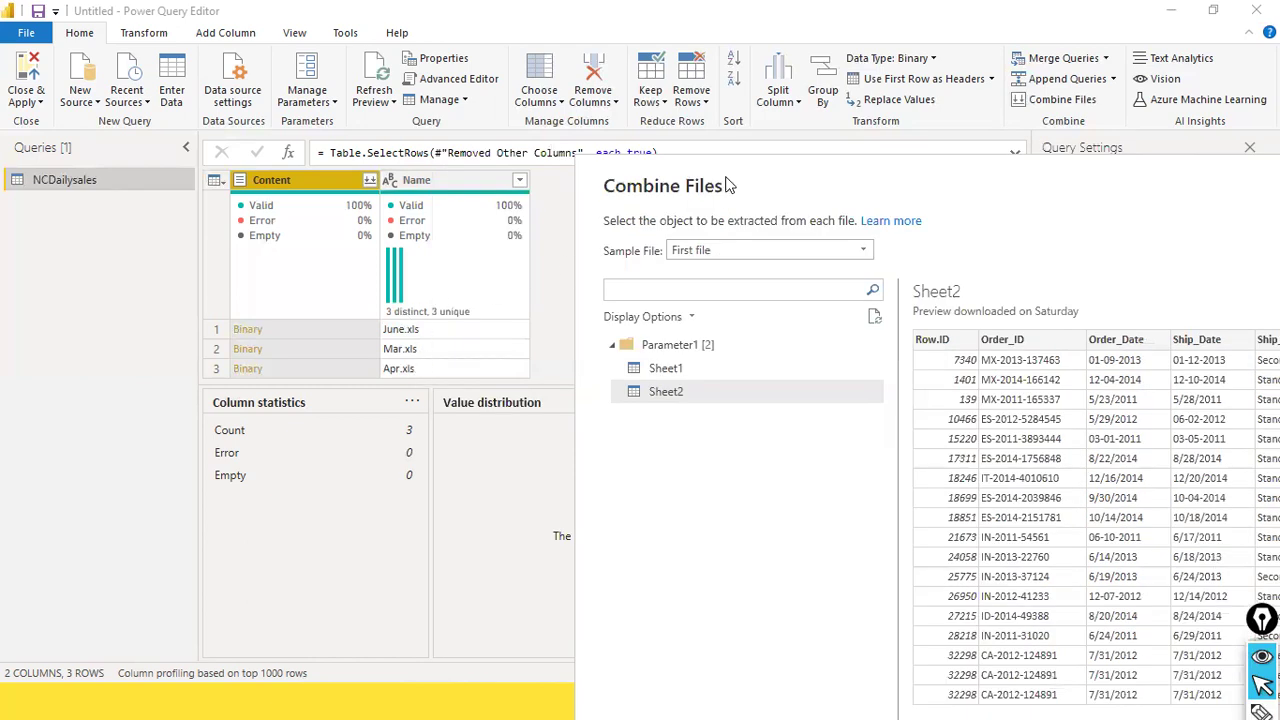
{"action": "left_click_drag", "start_coordinate": [727, 185], "coordinate": [512, 144]}
Combine the files by transforming the data of the whole Parameter1 folder instead of a single sheet, and refresh the preview
{"action": "left_click_drag", "start_coordinate": [448, 305], "coordinate": [449, 313]}
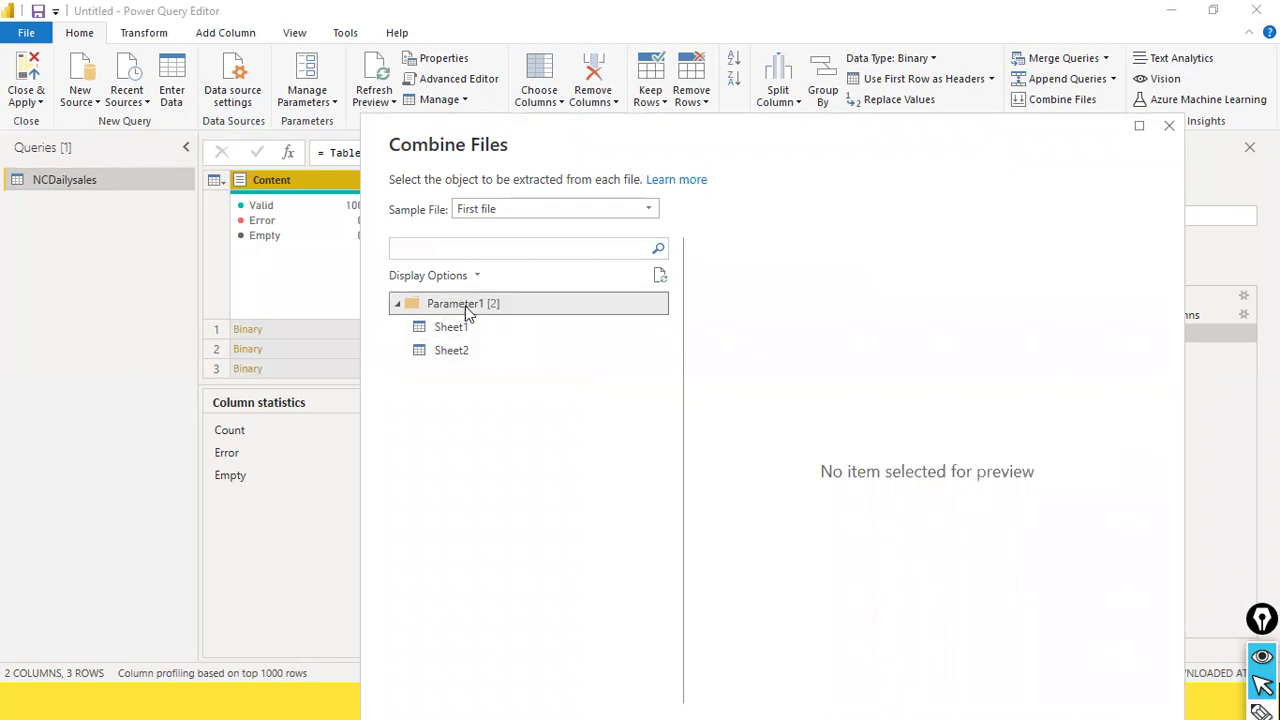
{"action": "right_click", "coordinate": [472, 312]}
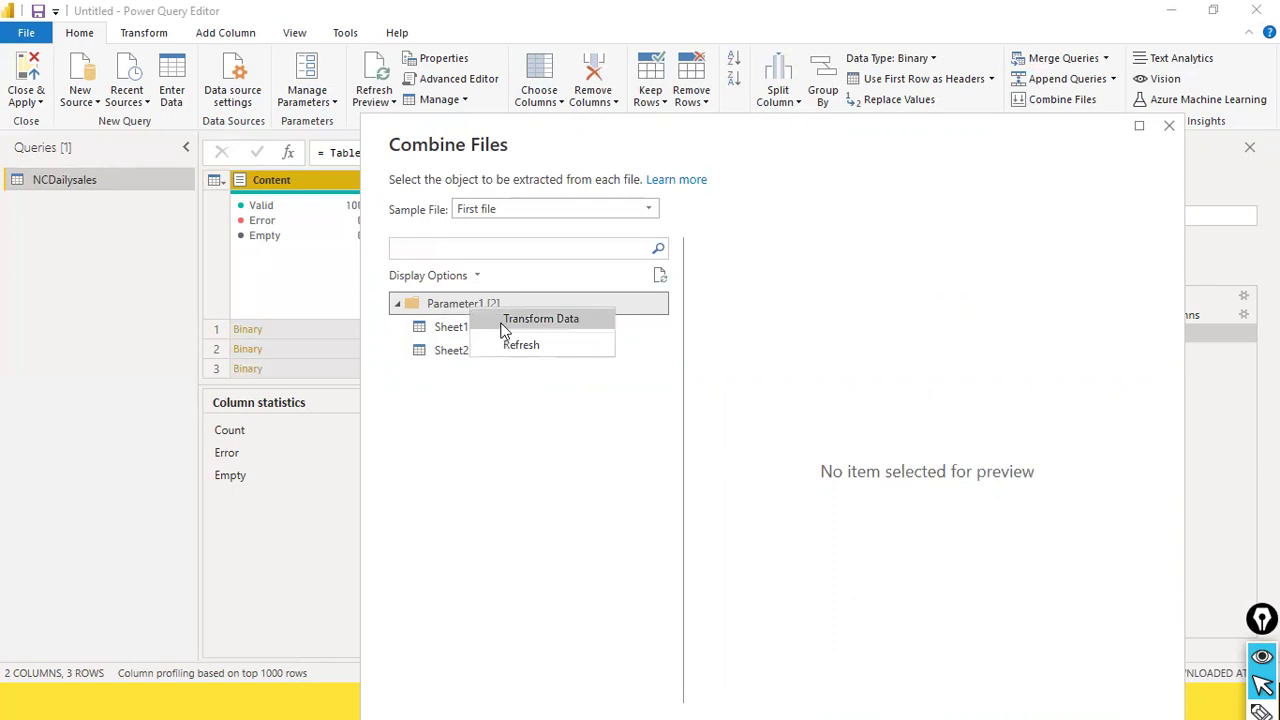
{"action": "left_click", "coordinate": [504, 324]}
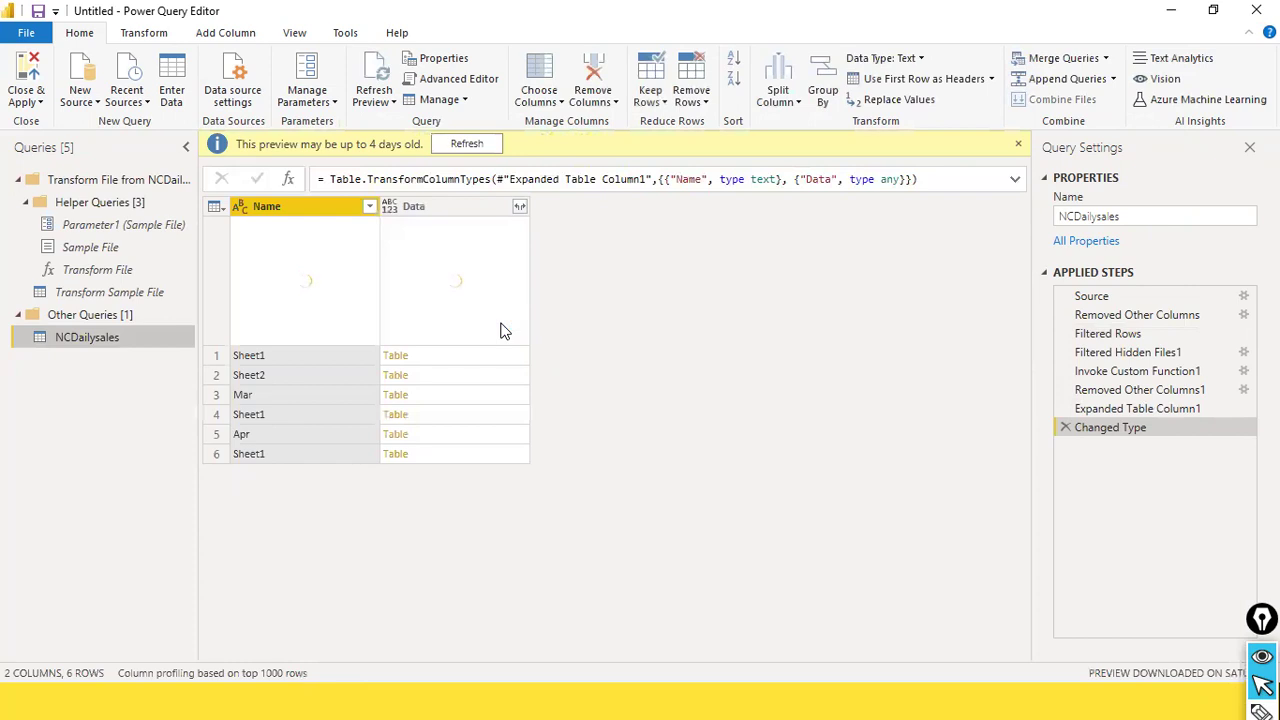
{"action": "left_click", "coordinate": [472, 144]}
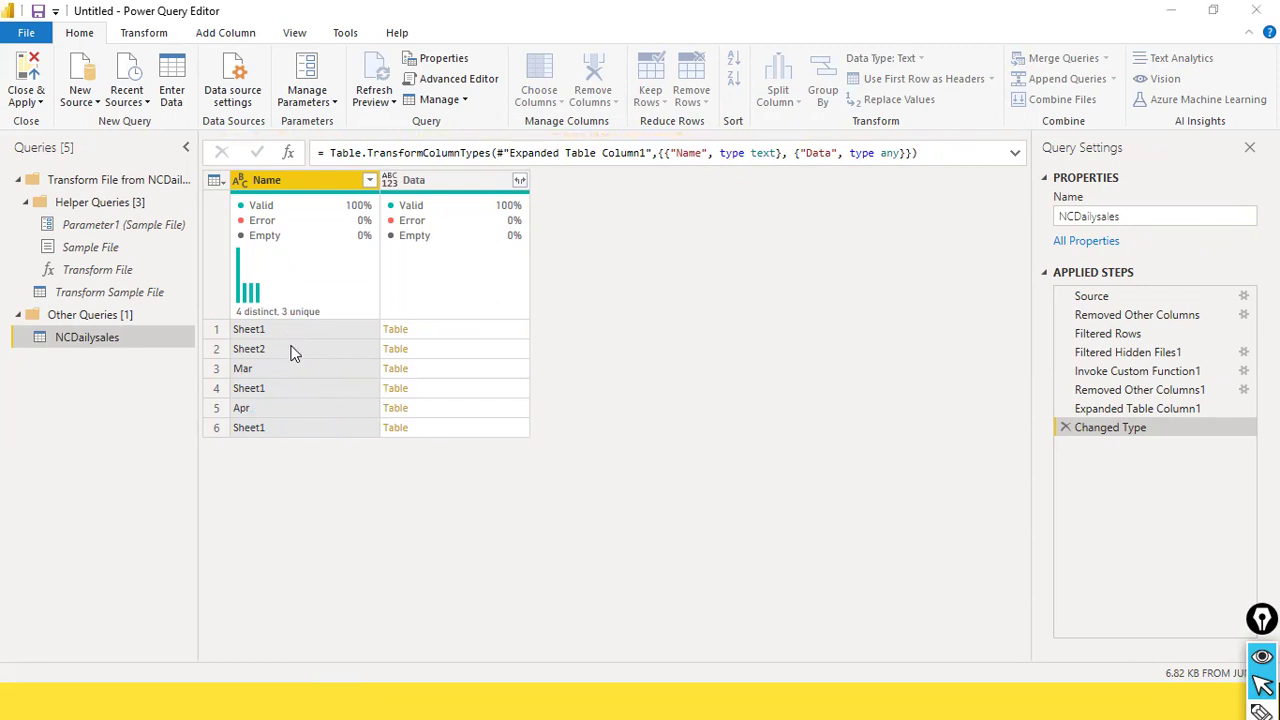
Switch to File Explorer to check the NCDailysales folder and its Apr subfolder, and return to Power Query Editor
{"action": "key", "text": "alt+Tab"}
{"action": "key", "text": "alt+Tab"}
{"action": "key", "text": "alt+Tab"}
{"action": "key", "text": "alt+Tab"}
{"action": "key", "text": "alt+Tab"}
{"action": "key", "text": "alt+Tab"}
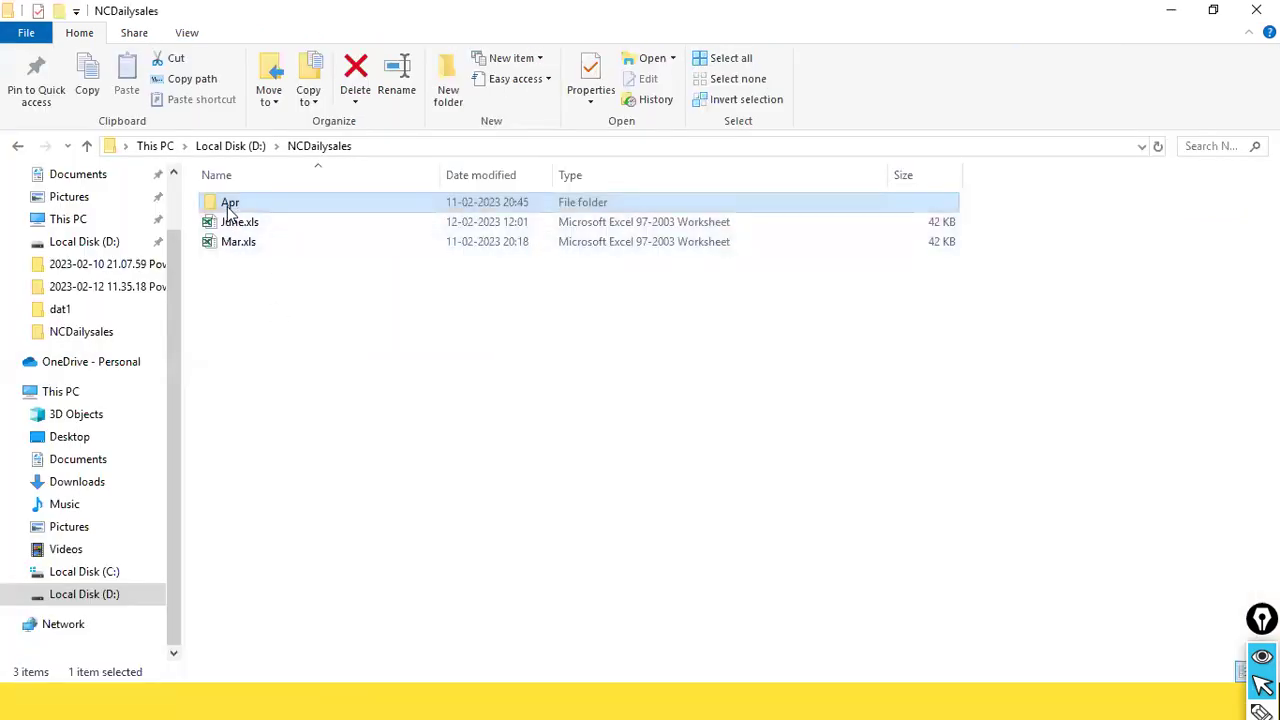
{"action": "double_click", "coordinate": [229, 205]}
{"action": "left_click", "coordinate": [320, 147]}
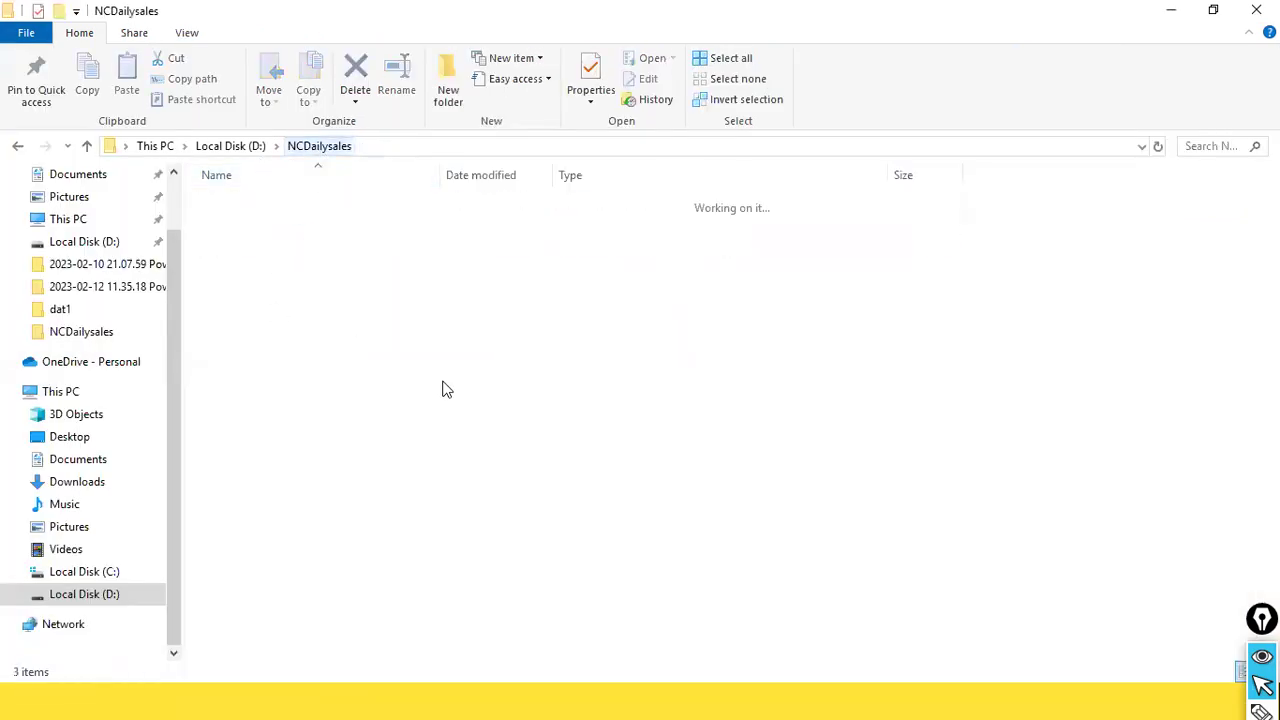
{"action": "key", "text": "alt+Tab"}
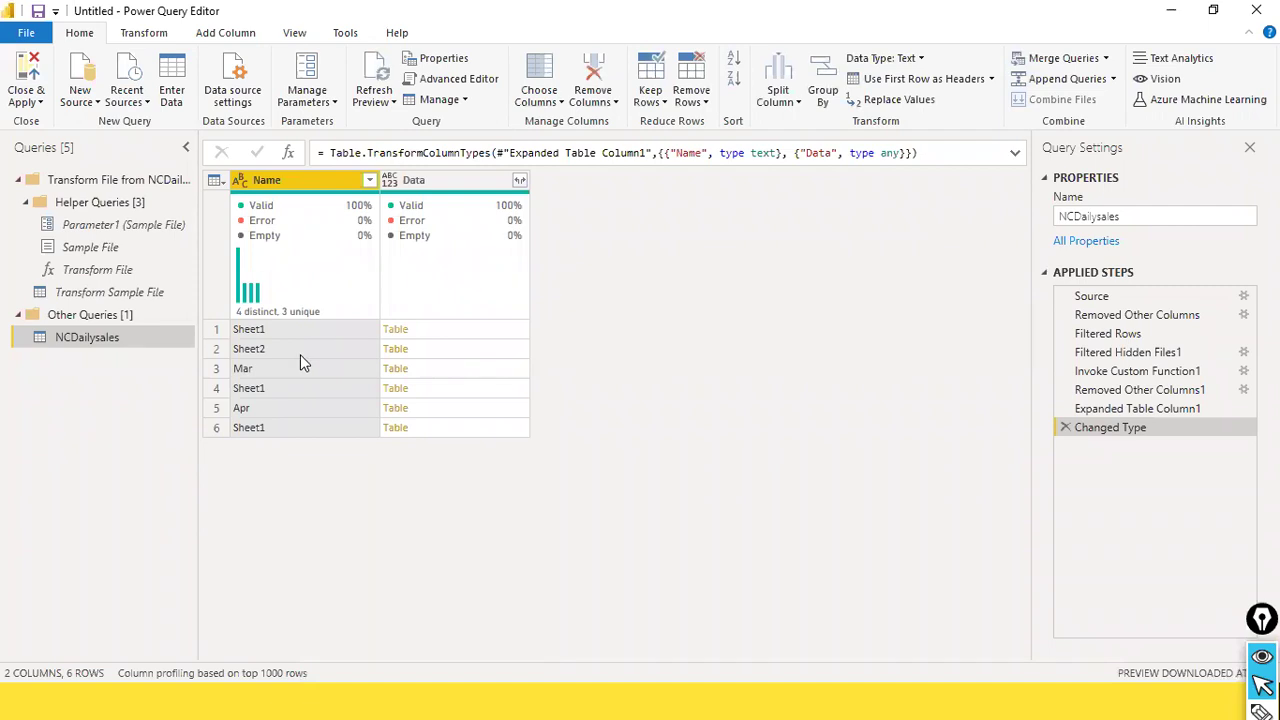
Preview the nested table in each row of the Data column, from the first Sheet1 to the last
{"action": "left_click", "coordinate": [510, 332]}
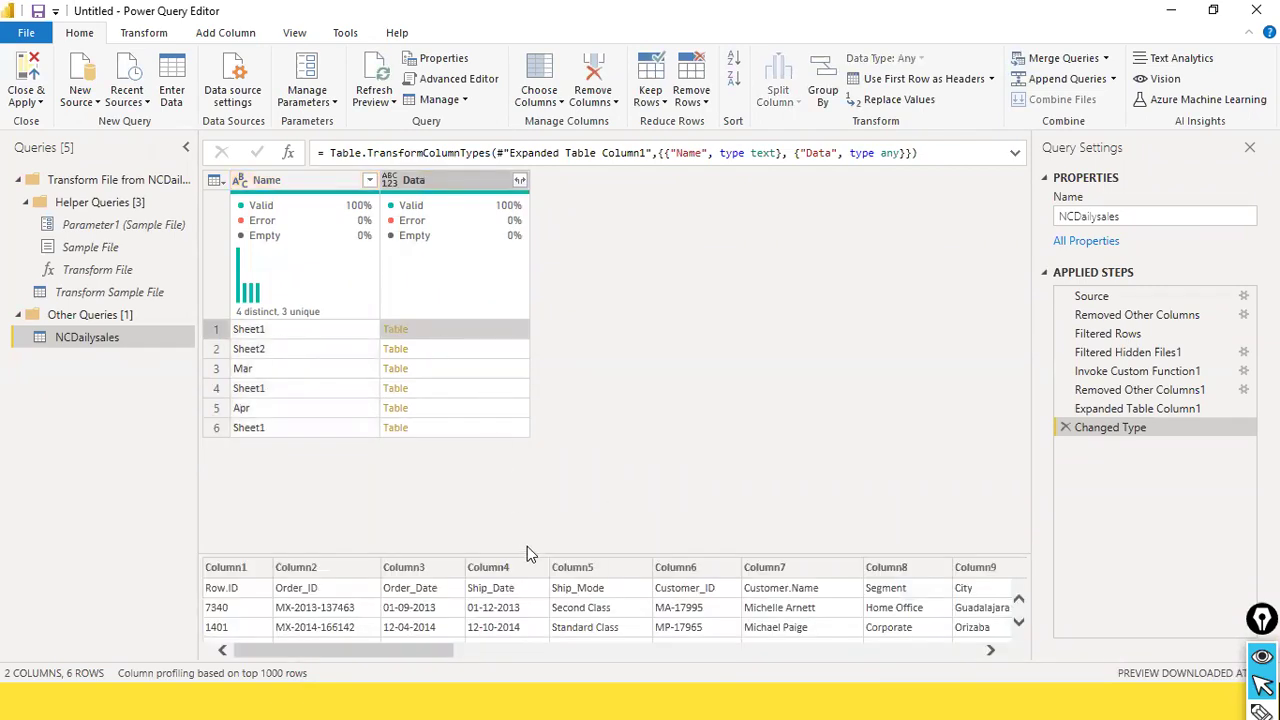
{"action": "scroll", "coordinate": [470, 580], "scroll_direction": "down", "scroll_amount": 1}
{"action": "scroll", "coordinate": [463, 594], "scroll_direction": "up", "scroll_amount": 1}
{"action": "left_click_drag", "start_coordinate": [392, 652], "coordinate": [251, 606]}
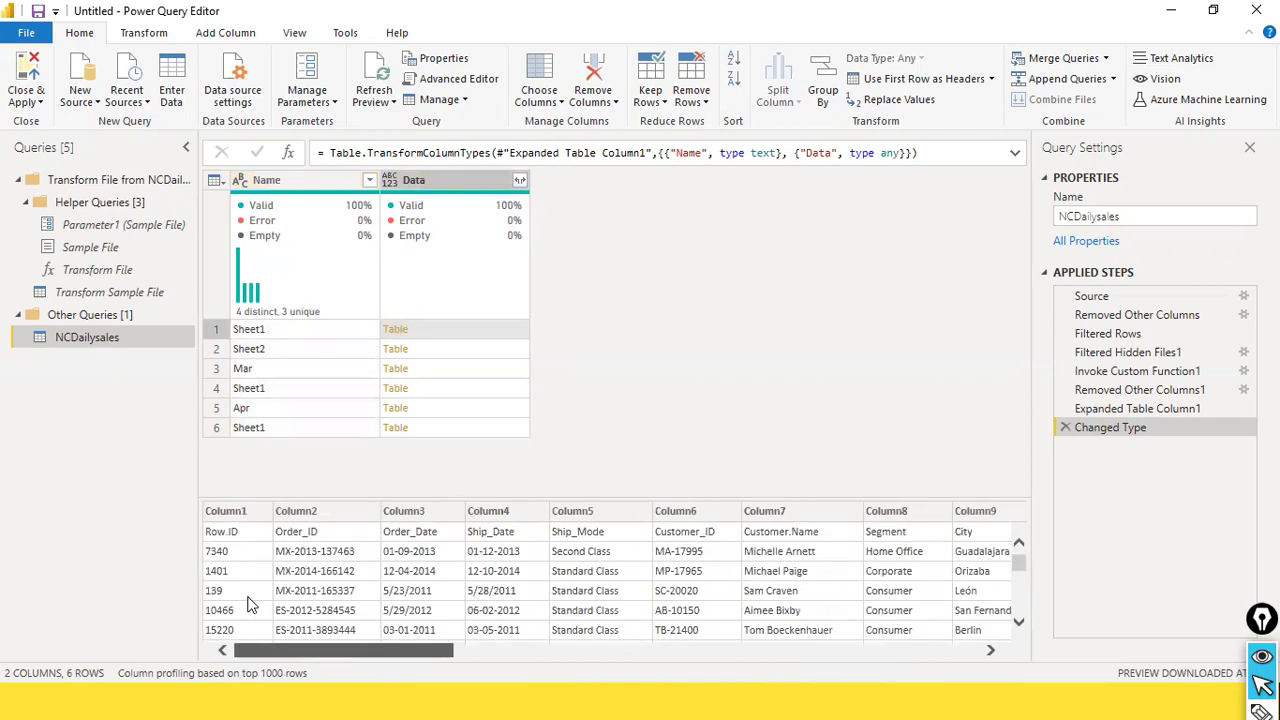
{"action": "left_click", "coordinate": [430, 353]}
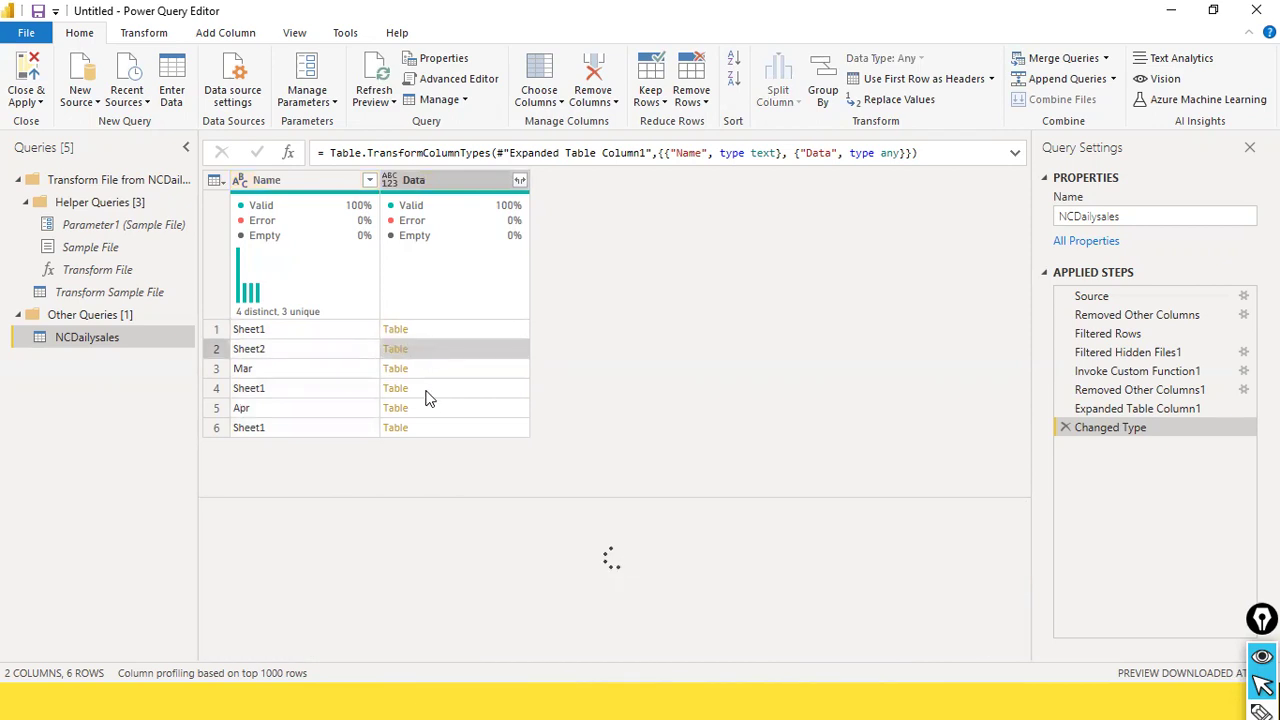
{"action": "left_click", "coordinate": [458, 370]}
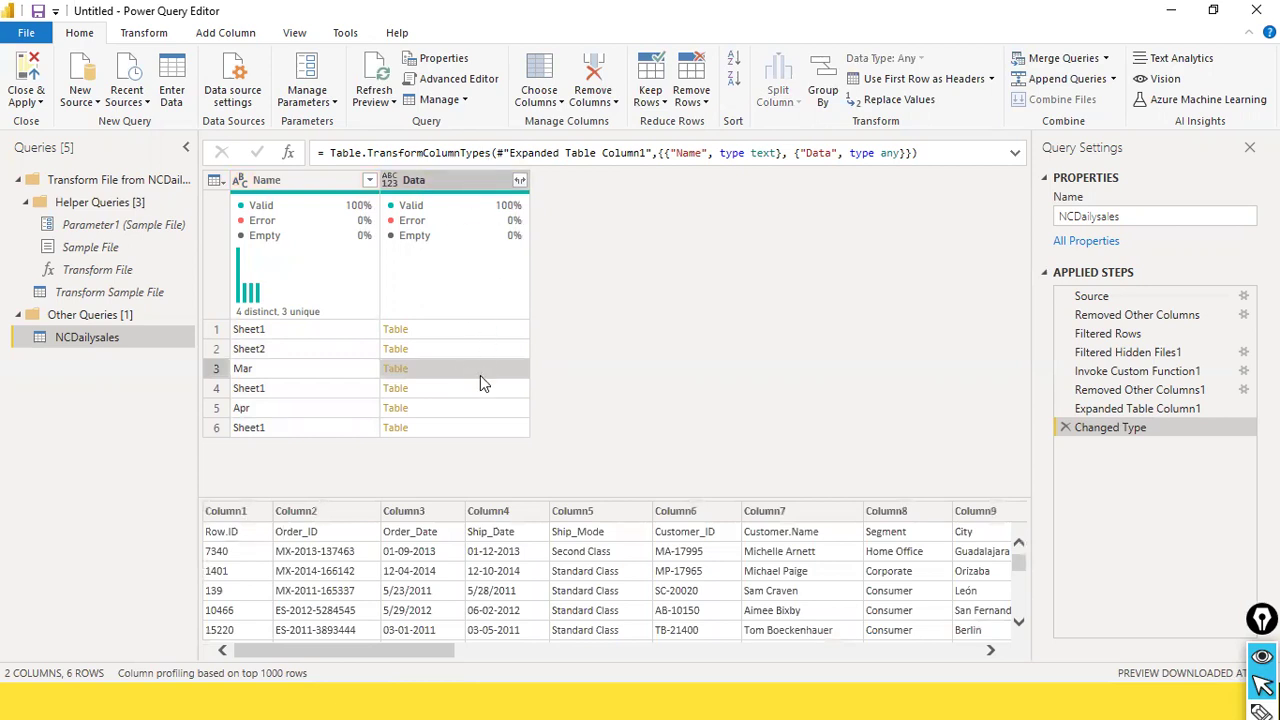
{"action": "left_click", "coordinate": [471, 390]}
{"action": "left_click", "coordinate": [457, 409]}
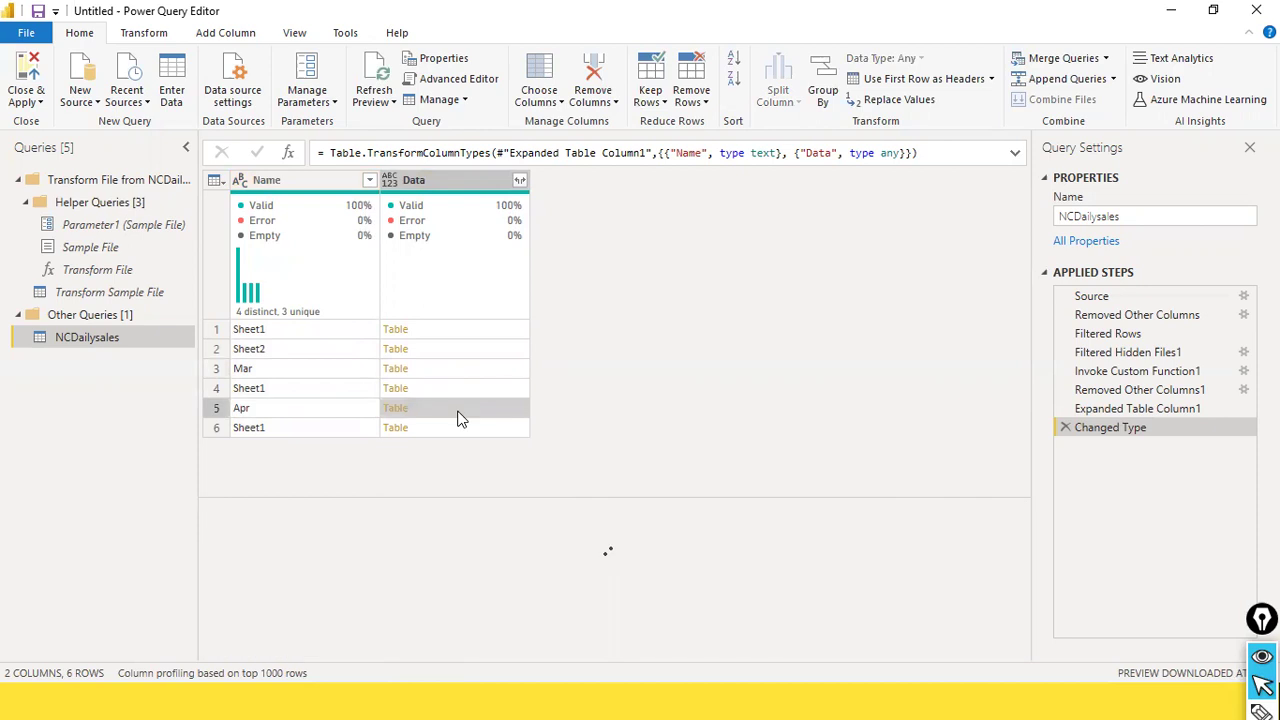
{"action": "left_click", "coordinate": [448, 430]}
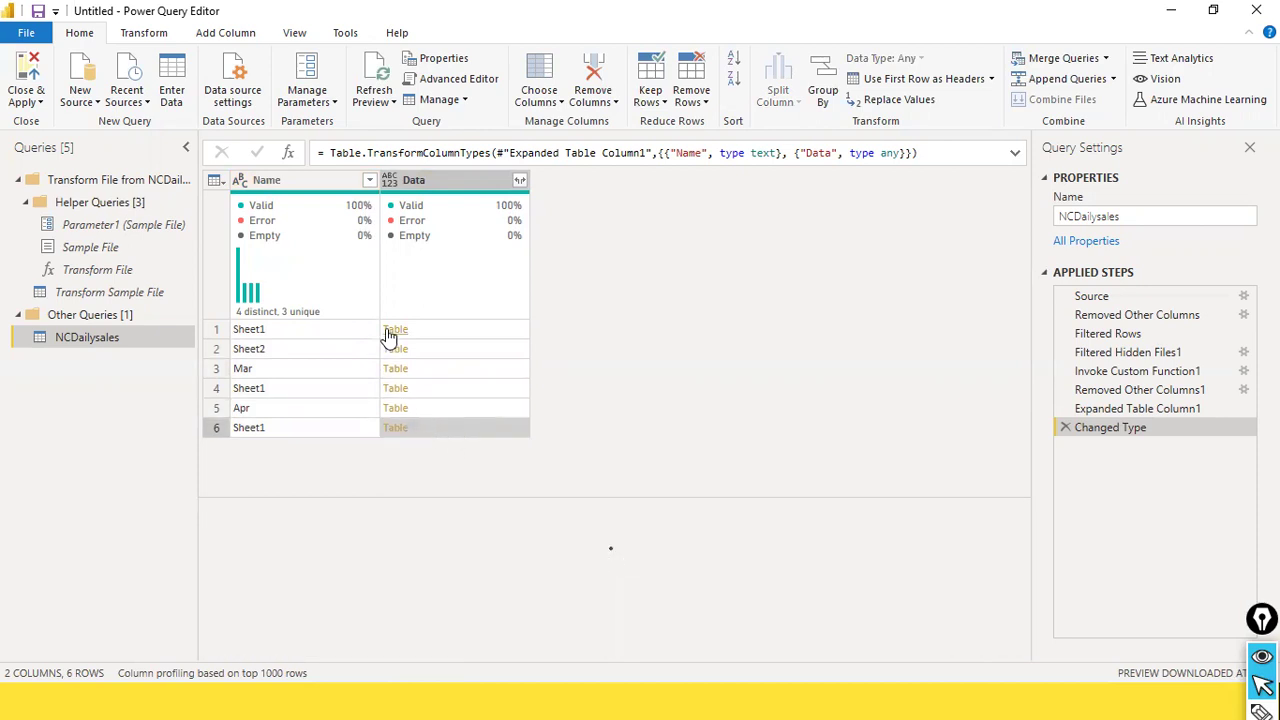
{"action": "left_click", "coordinate": [519, 334]}
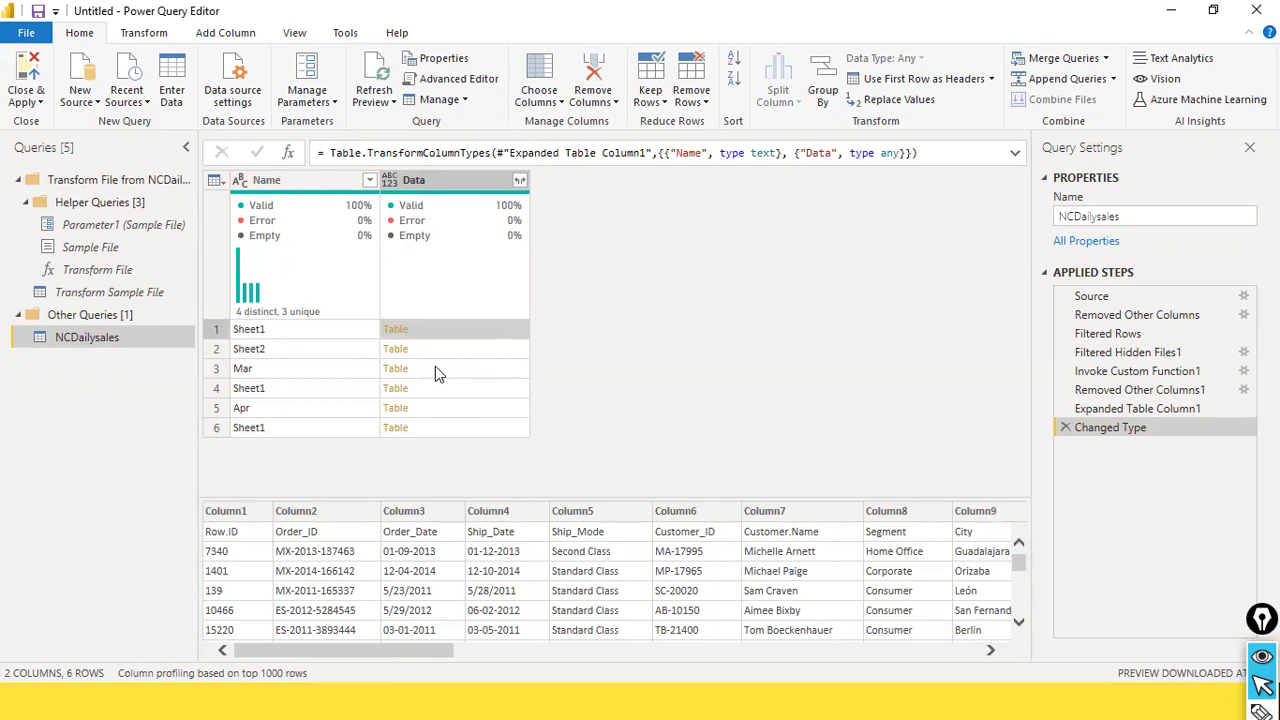
{"action": "mouse_move", "coordinate": [362, 225]}
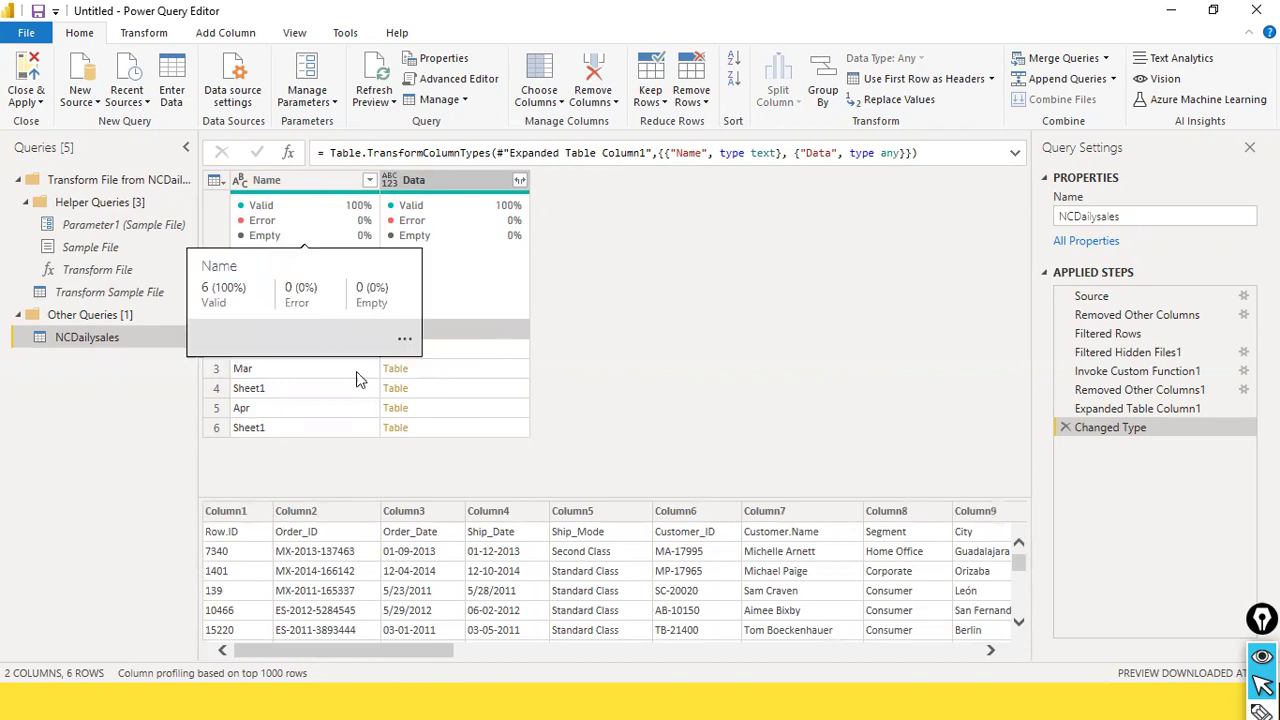
Expand all columns of the Data column without using the original column name as prefix, and look through the expanded rows
{"action": "left_click", "coordinate": [521, 181]}
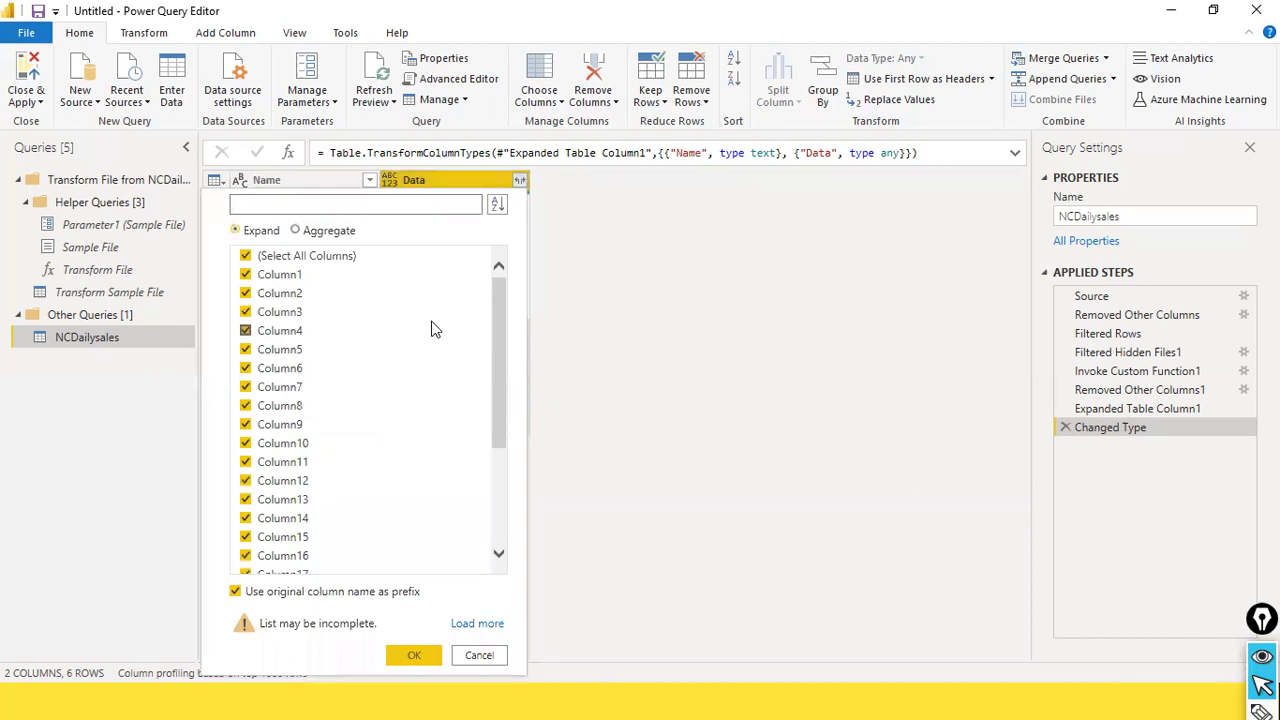
{"action": "scroll", "coordinate": [437, 322], "scroll_direction": "down", "scroll_amount": 2}
{"action": "scroll", "coordinate": [437, 322], "scroll_direction": "down", "scroll_amount": 1}
{"action": "scroll", "coordinate": [437, 322], "scroll_direction": "up", "scroll_amount": 4}
{"action": "scroll", "coordinate": [437, 322], "scroll_direction": "down", "scroll_amount": 3}
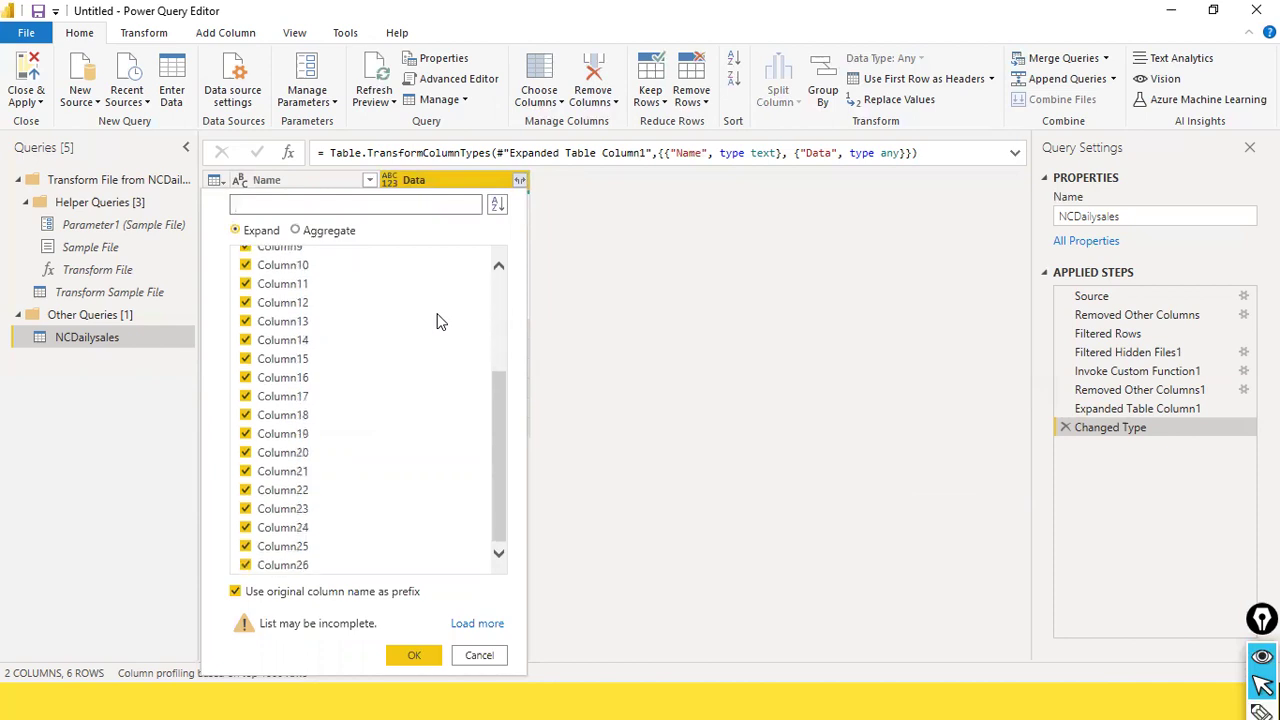
{"action": "scroll", "coordinate": [437, 322], "scroll_direction": "up", "scroll_amount": 3}
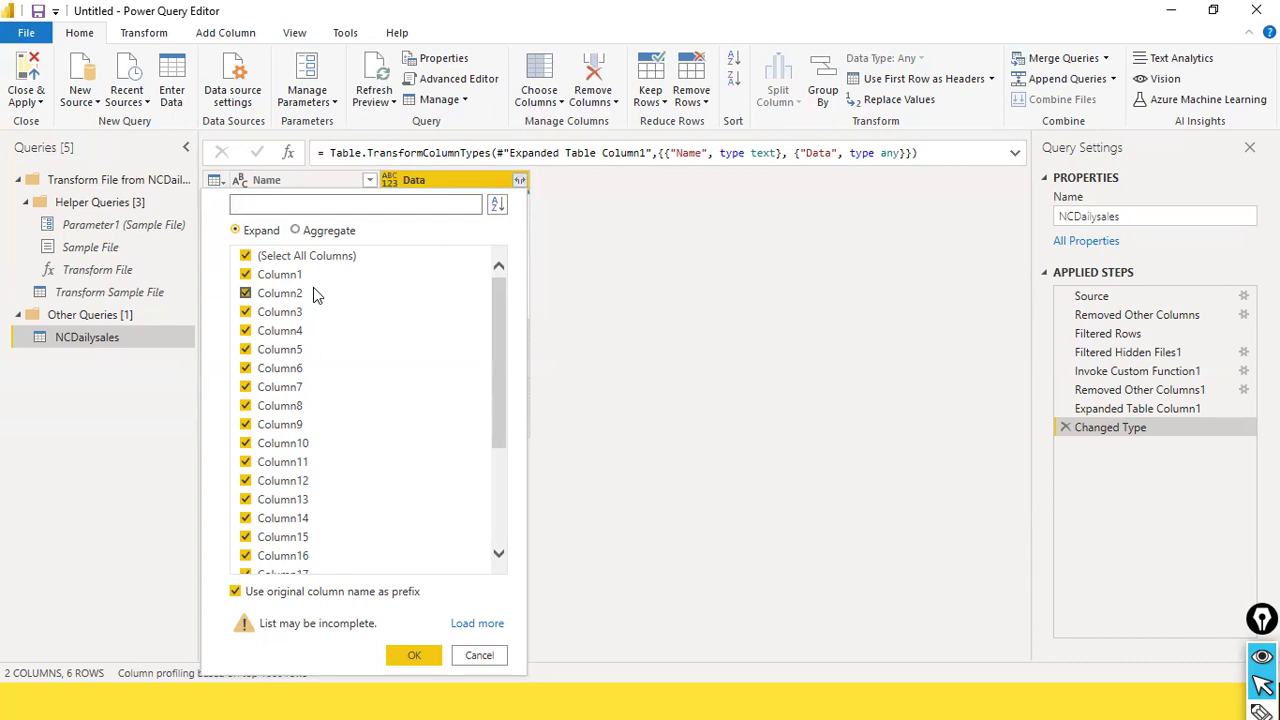
{"action": "left_click", "coordinate": [236, 592]}
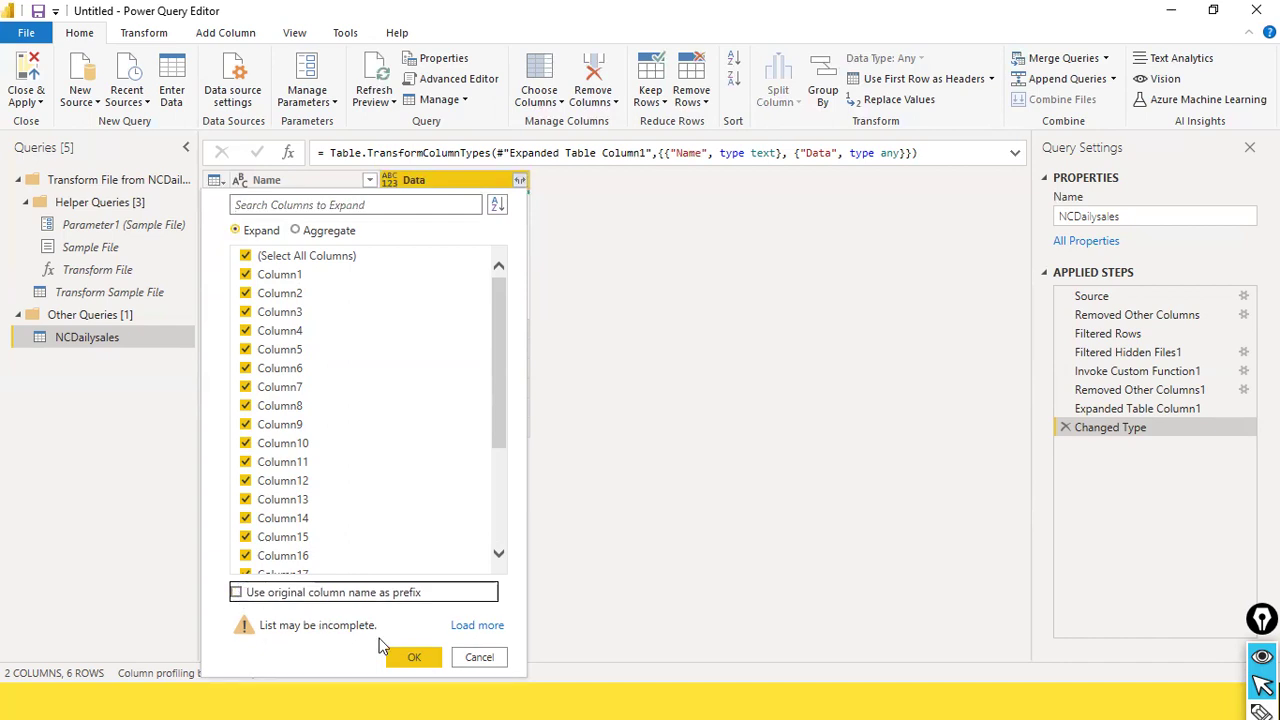
{"action": "left_click", "coordinate": [412, 659]}
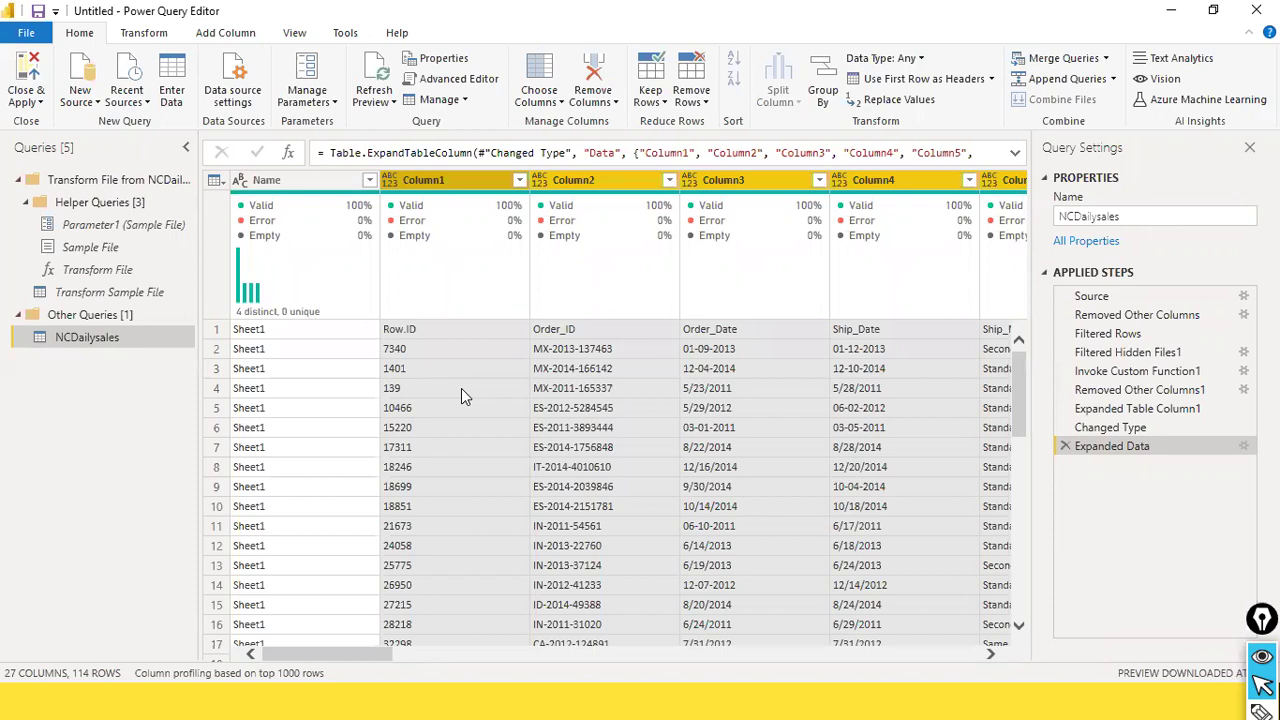
{"action": "scroll", "coordinate": [311, 422], "scroll_direction": "down", "scroll_amount": 3}
{"action": "scroll", "coordinate": [311, 425], "scroll_direction": "up", "scroll_amount": 3}
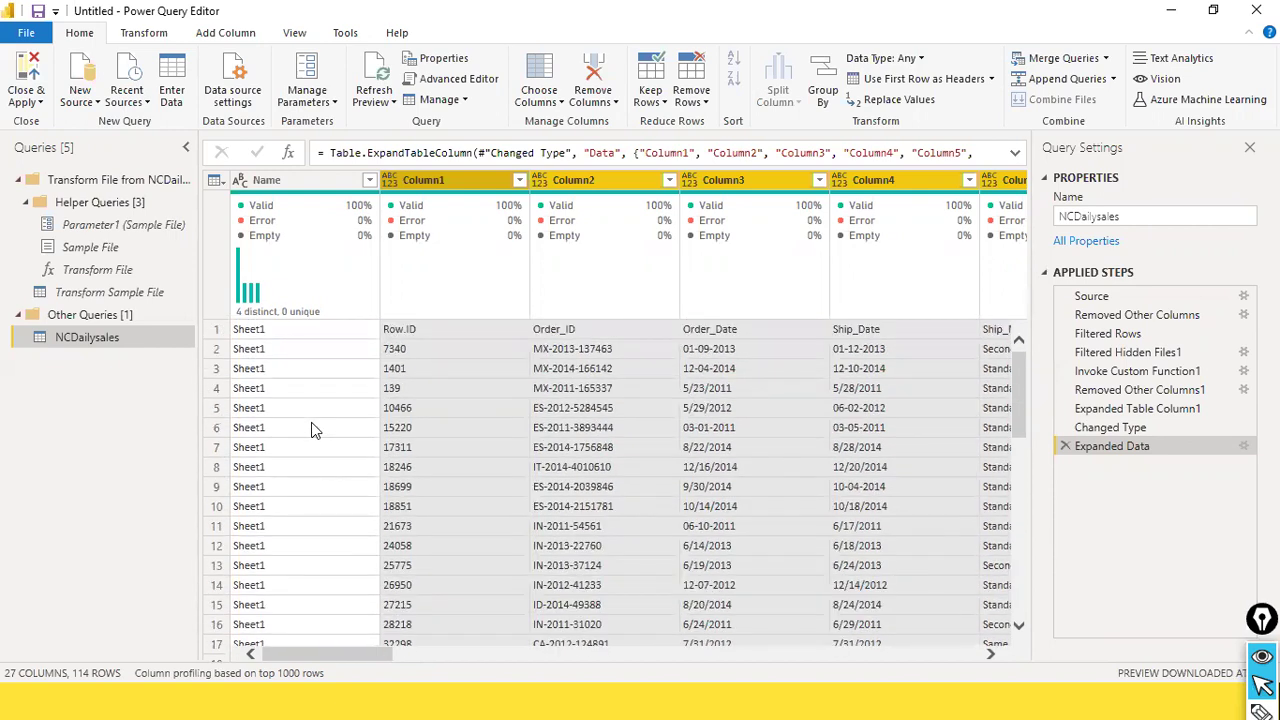
Apply the Name column filter with Apr, Mar, Sheet1 and Sheet2 all selected, and remove the Name column
{"action": "left_click", "coordinate": [369, 180]}
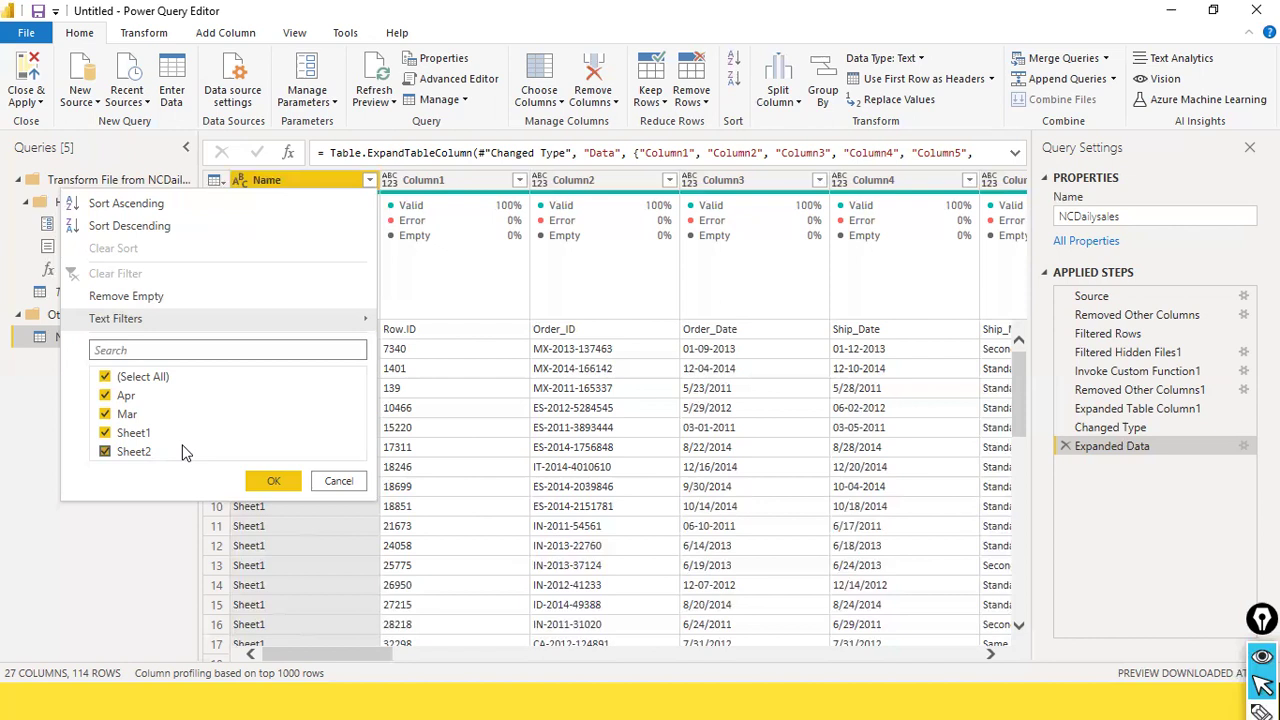
{"action": "left_click", "coordinate": [270, 485]}
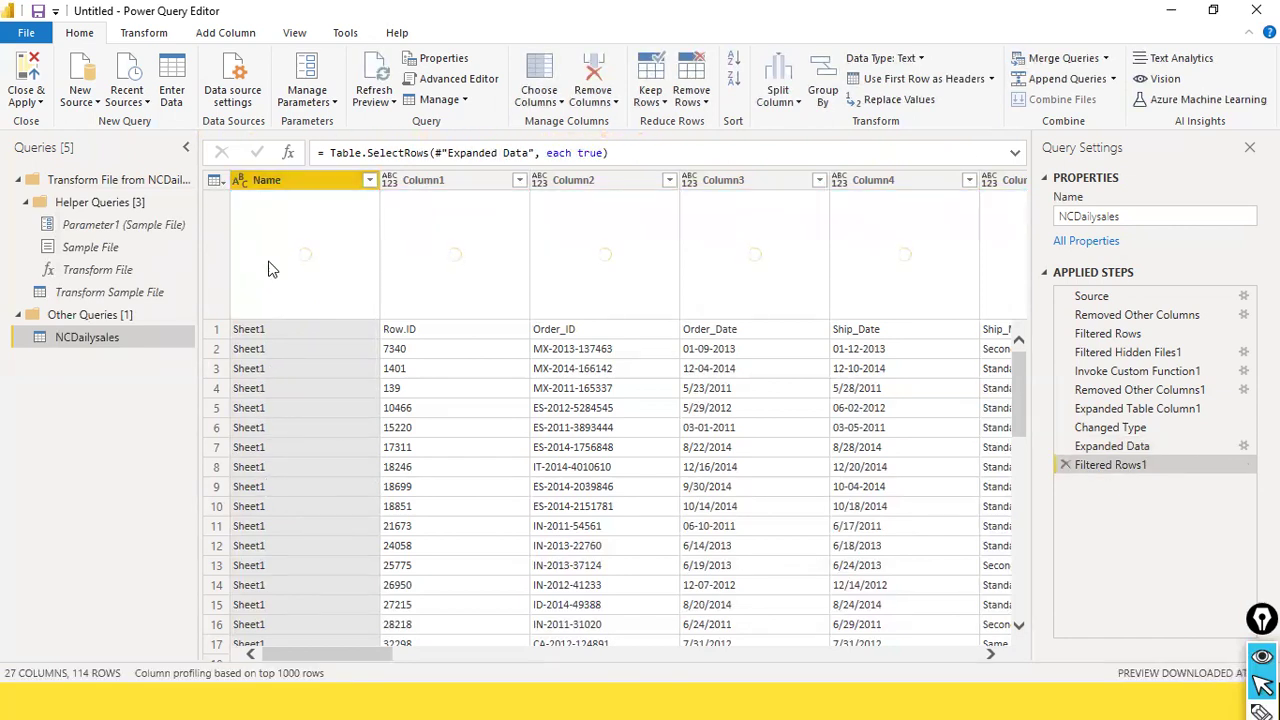
{"action": "right_click", "coordinate": [298, 175]}
{"action": "left_click", "coordinate": [345, 214]}
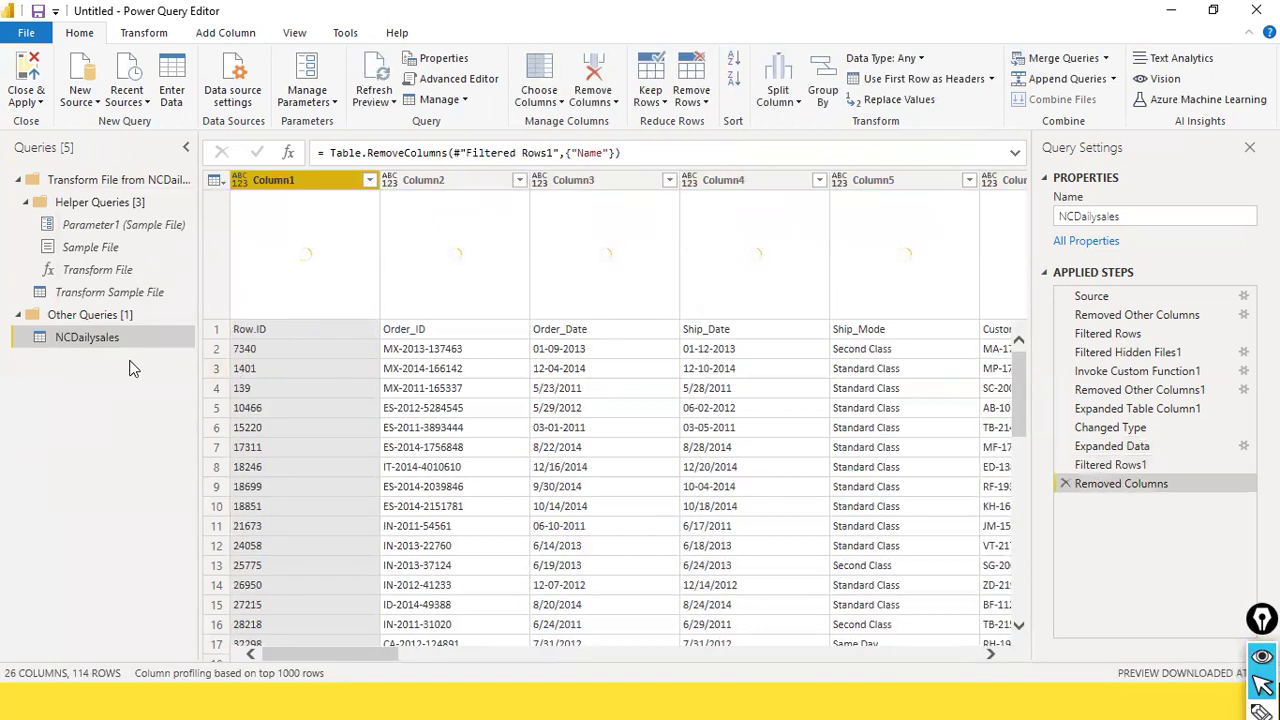
{"action": "left_click_drag", "start_coordinate": [150, 324], "coordinate": [203, 328]}
{"action": "left_click_drag", "start_coordinate": [148, 172], "coordinate": [222, 180]}
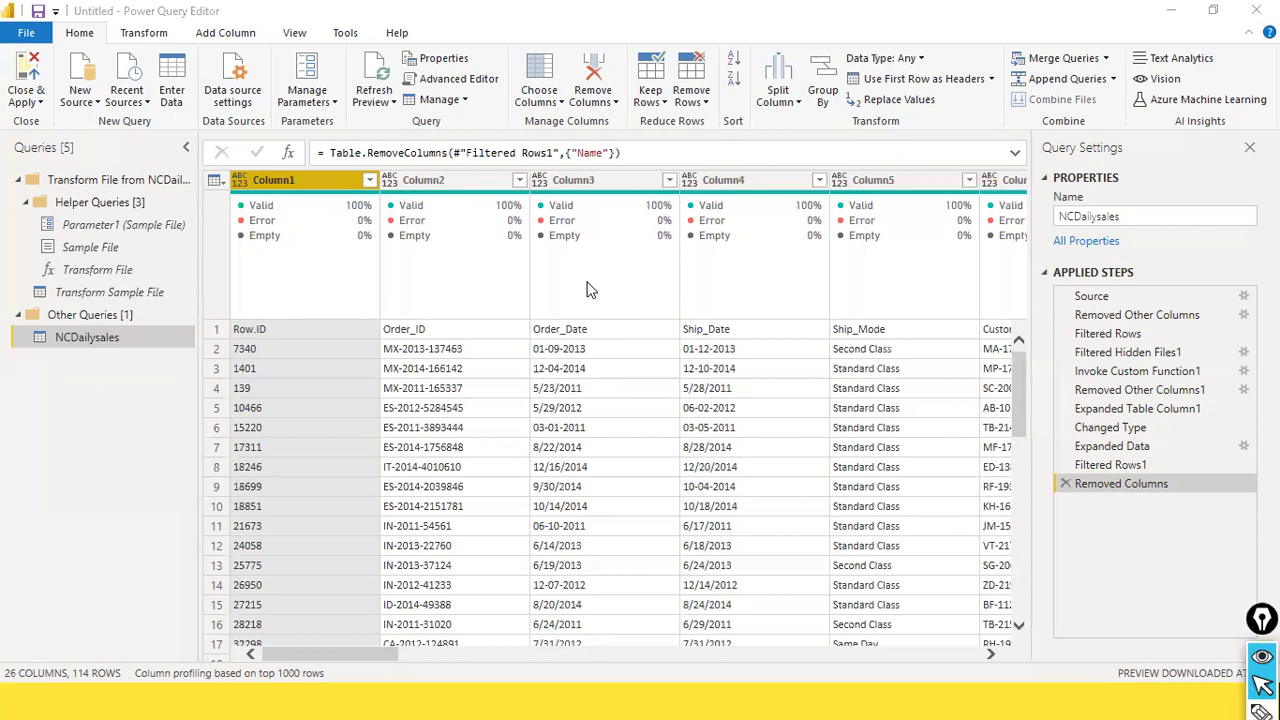
Use the first row of NCDailysales as headers and look across the renamed columns
{"action": "left_click", "coordinate": [163, 36]}
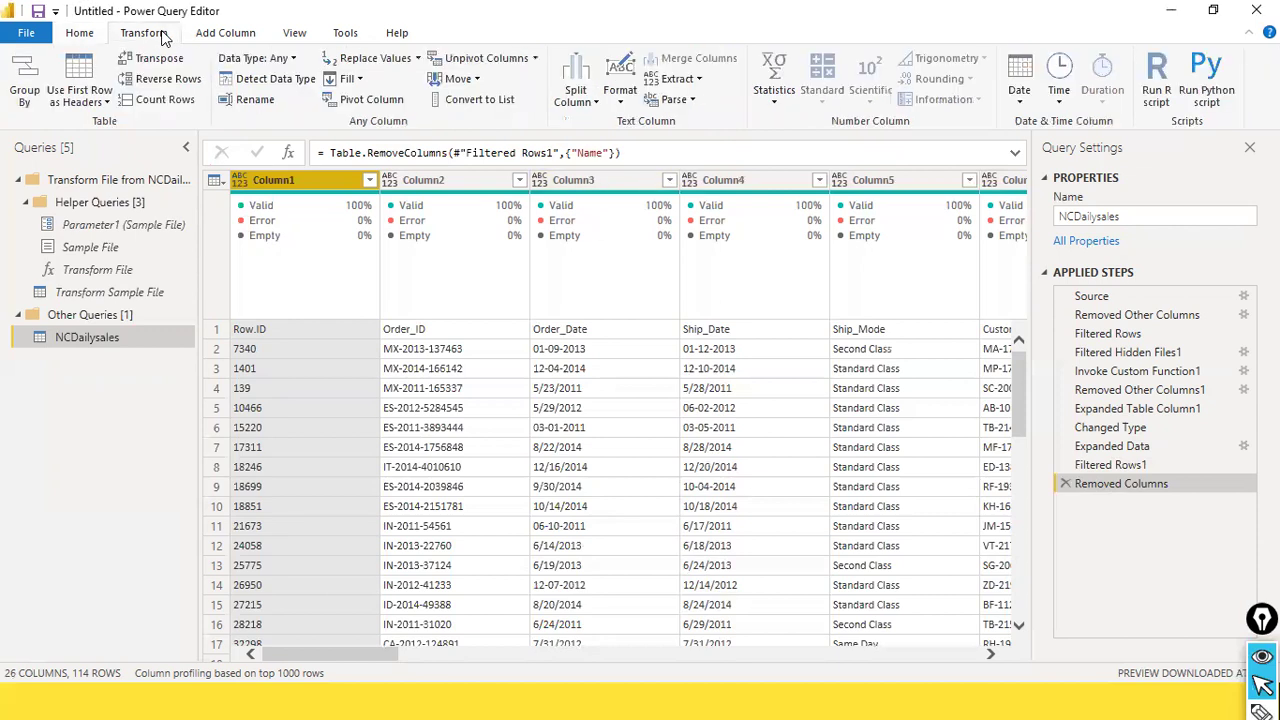
{"action": "left_click", "coordinate": [107, 103]}
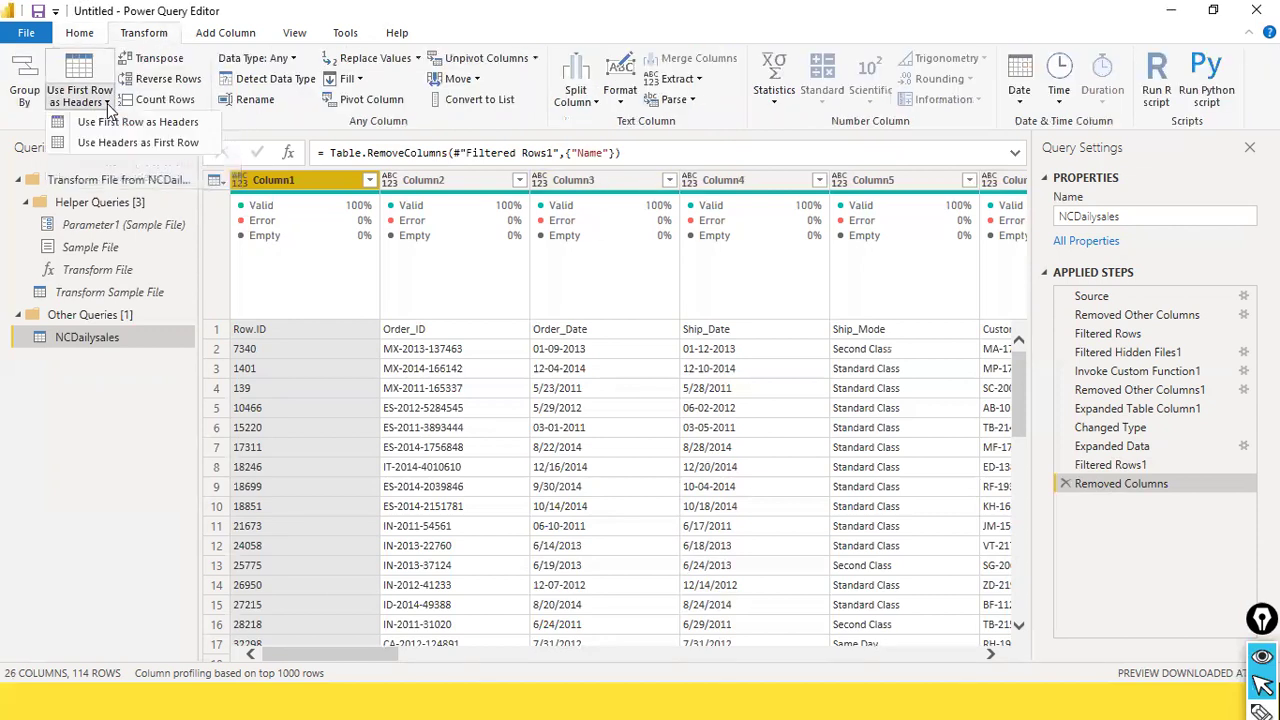
{"action": "left_click", "coordinate": [110, 122]}
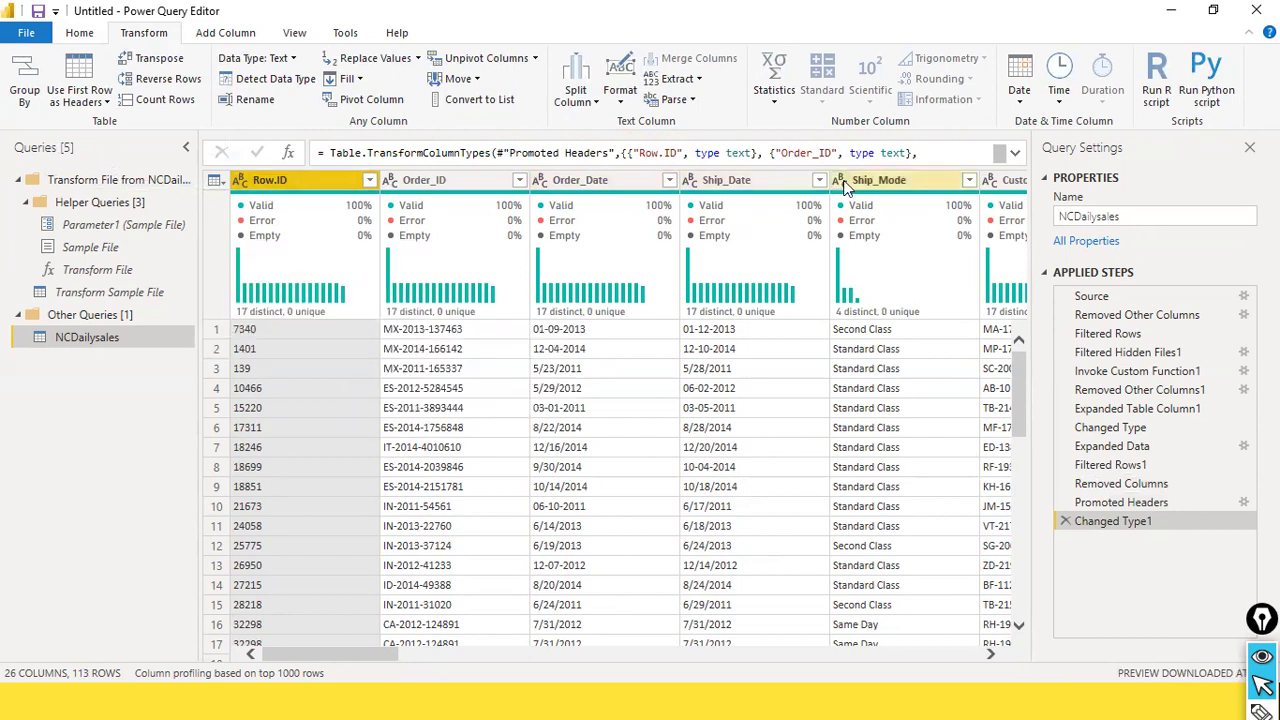
{"action": "left_click_drag", "start_coordinate": [339, 652], "coordinate": [955, 612]}
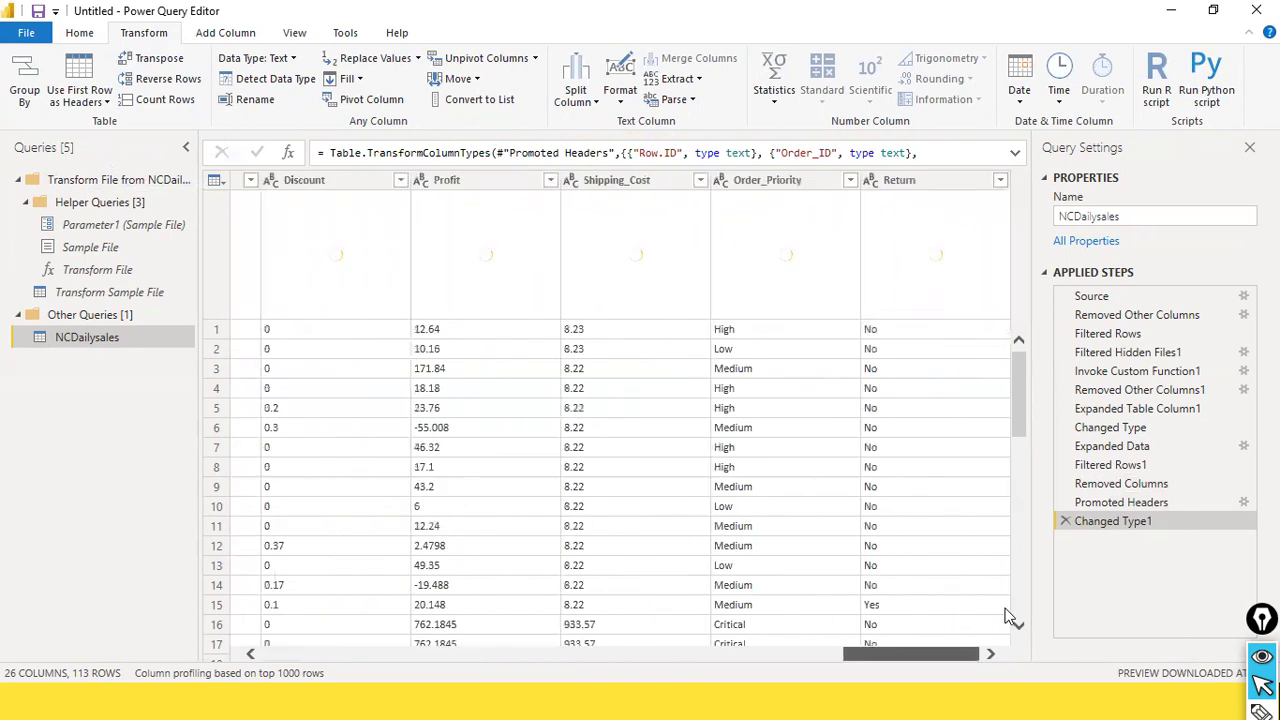
{"action": "scroll", "coordinate": [517, 609], "scroll_direction": "left", "scroll_amount": 10}
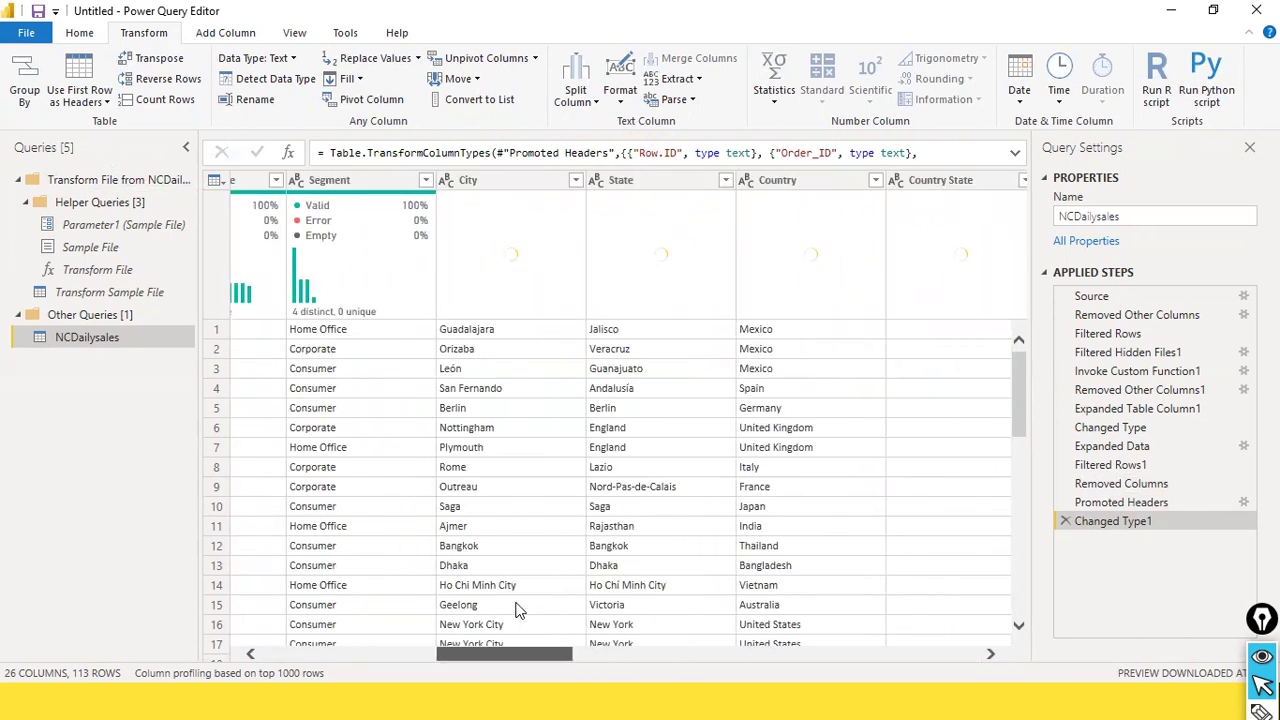
Change the Quantity column's data type to Whole Number, replacing the current type conversion
{"action": "scroll", "coordinate": [497, 605], "scroll_direction": "left", "scroll_amount": 4}
{"action": "scroll", "coordinate": [446, 600], "scroll_direction": "right", "scroll_amount": 8}
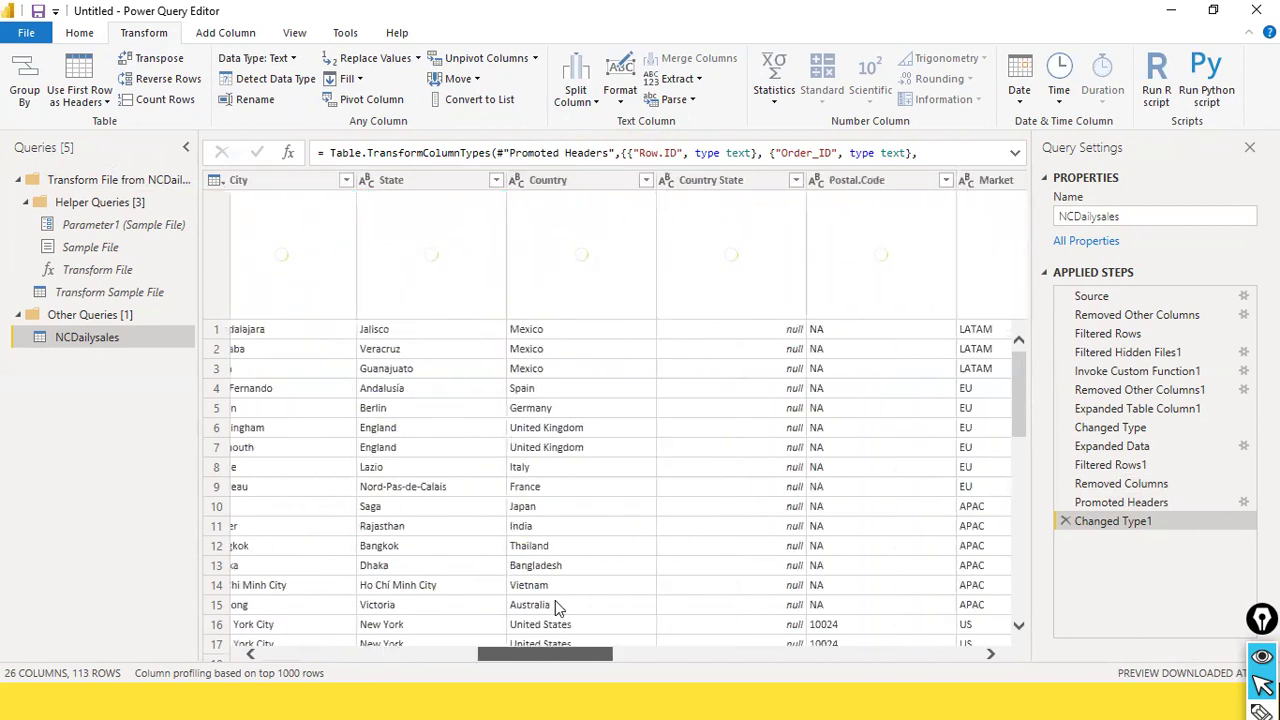
{"action": "scroll", "coordinate": [603, 605], "scroll_direction": "right", "scroll_amount": 8}
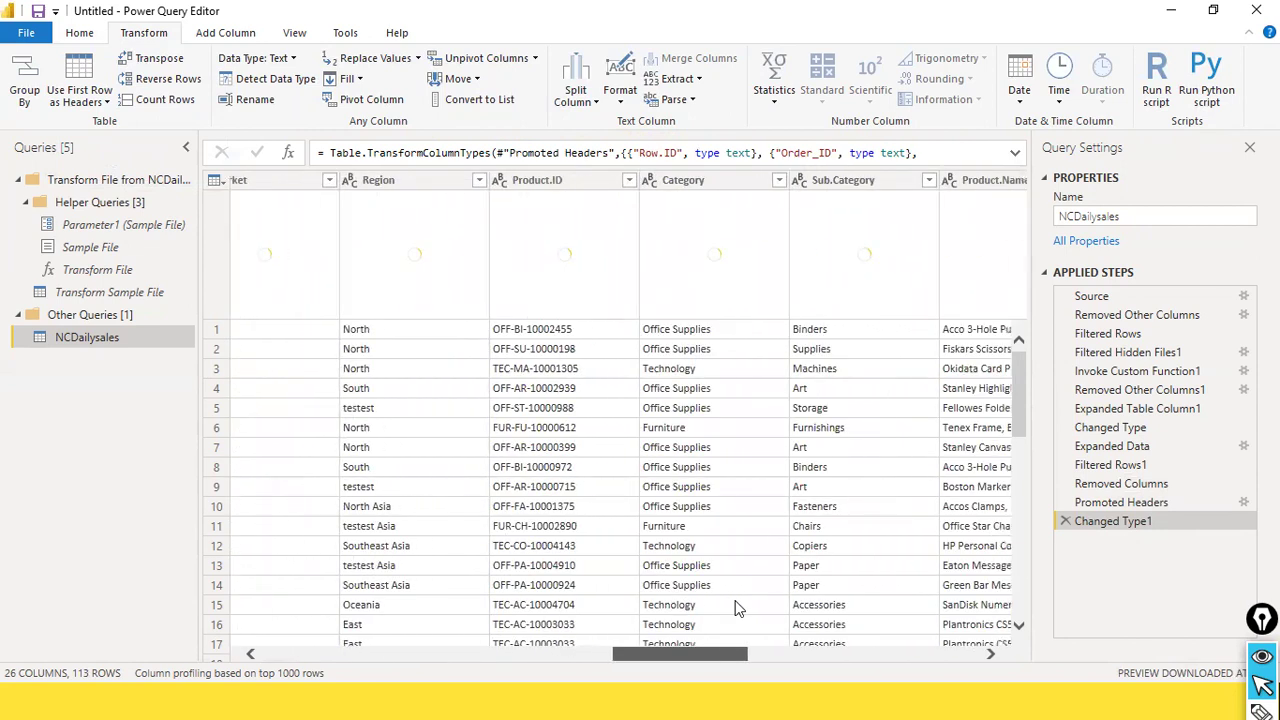
{"action": "scroll", "coordinate": [797, 606], "scroll_direction": "right", "scroll_amount": 5}
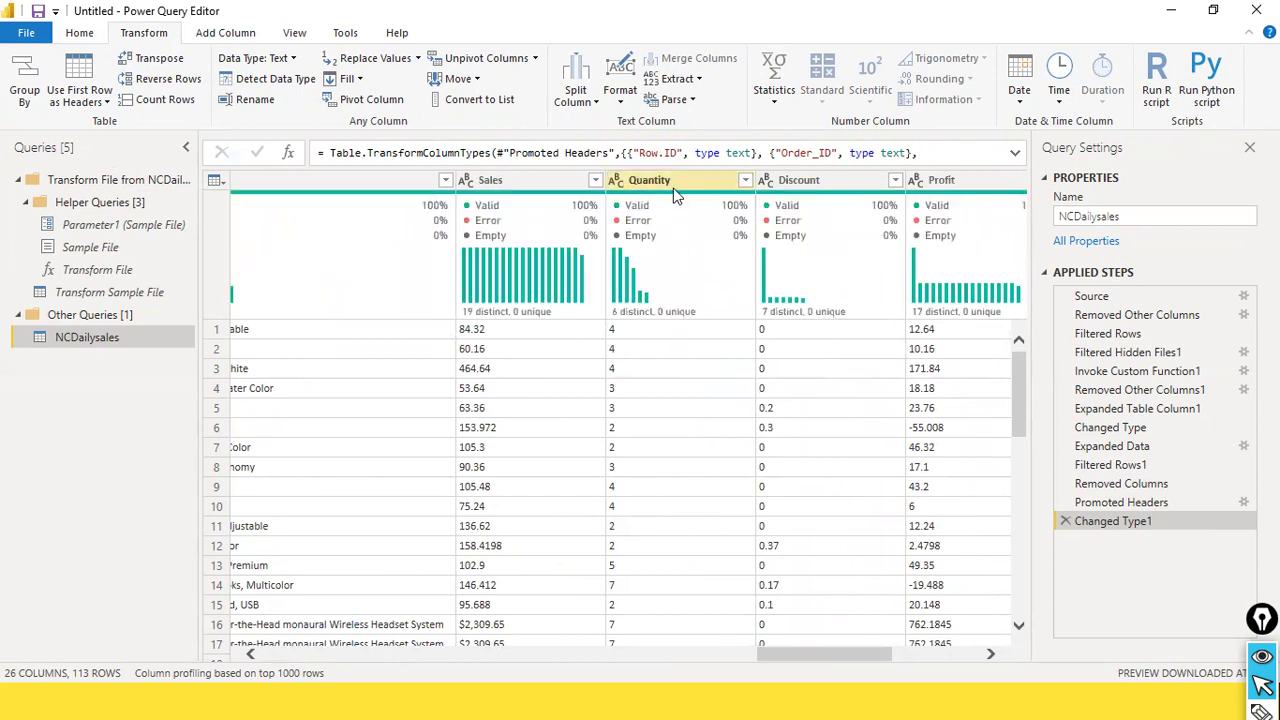
{"action": "left_click", "coordinate": [616, 181]}
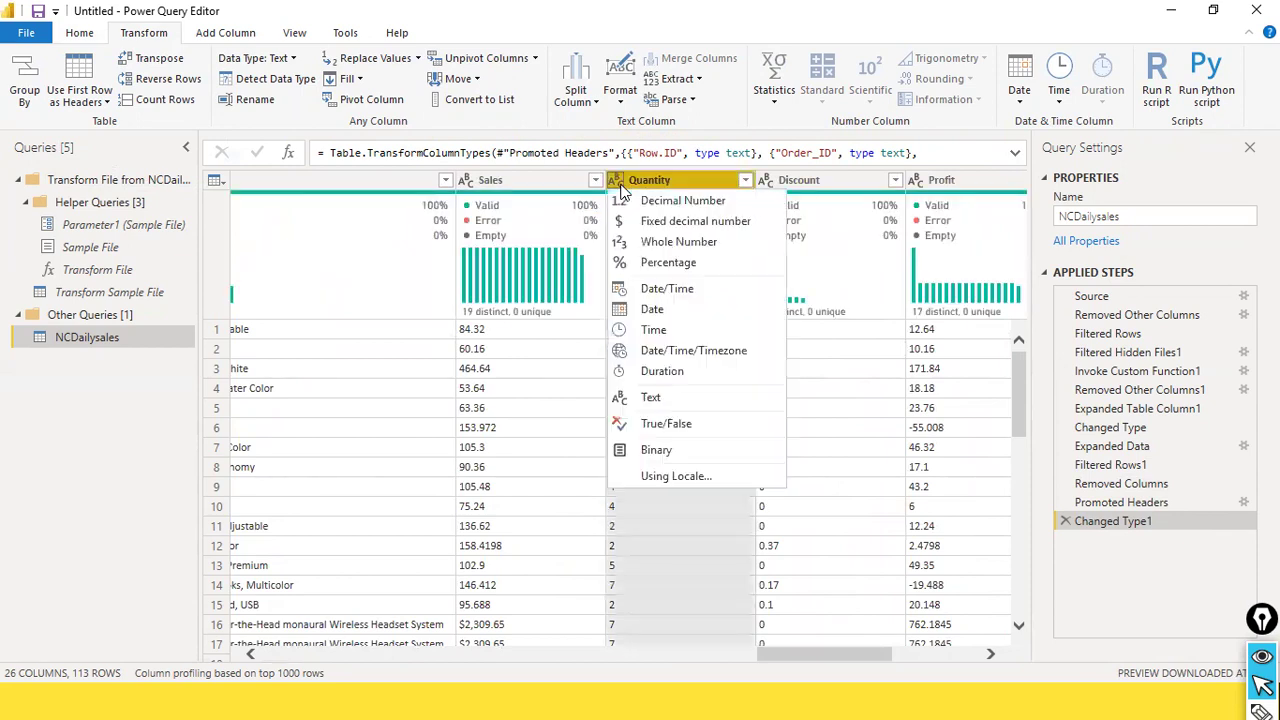
{"action": "left_click", "coordinate": [724, 244]}
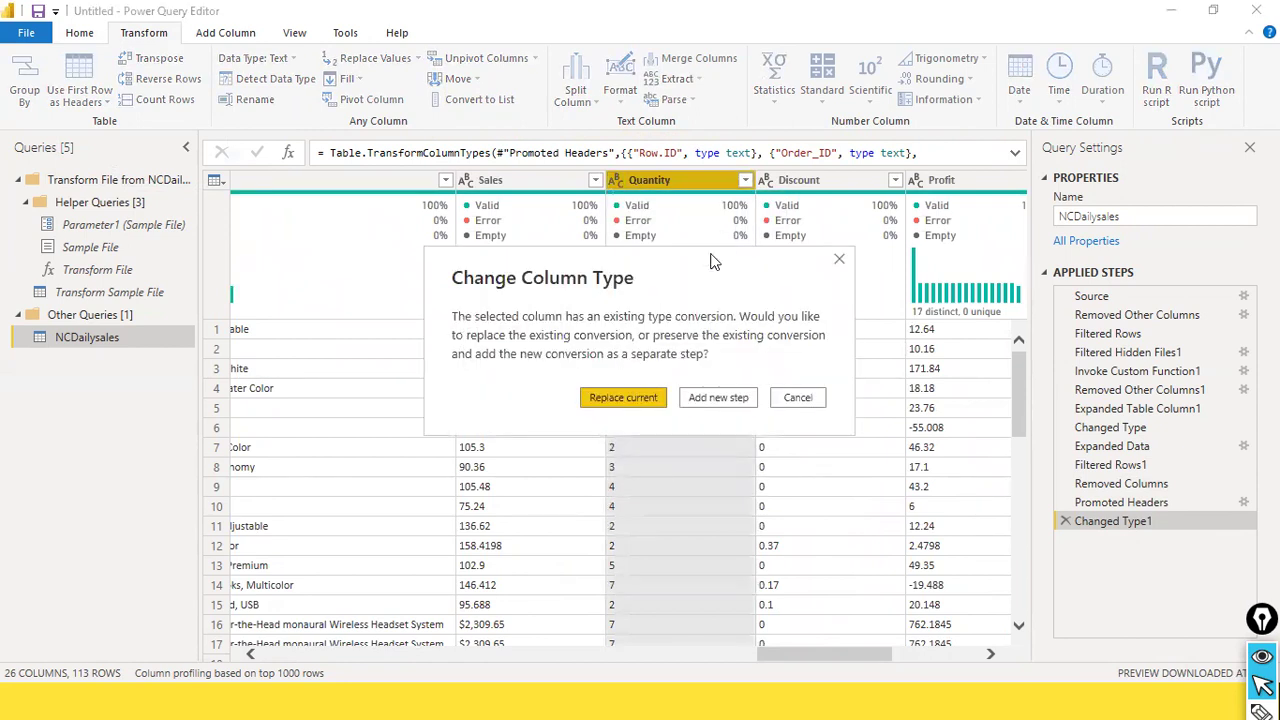
{"action": "left_click", "coordinate": [623, 397]}
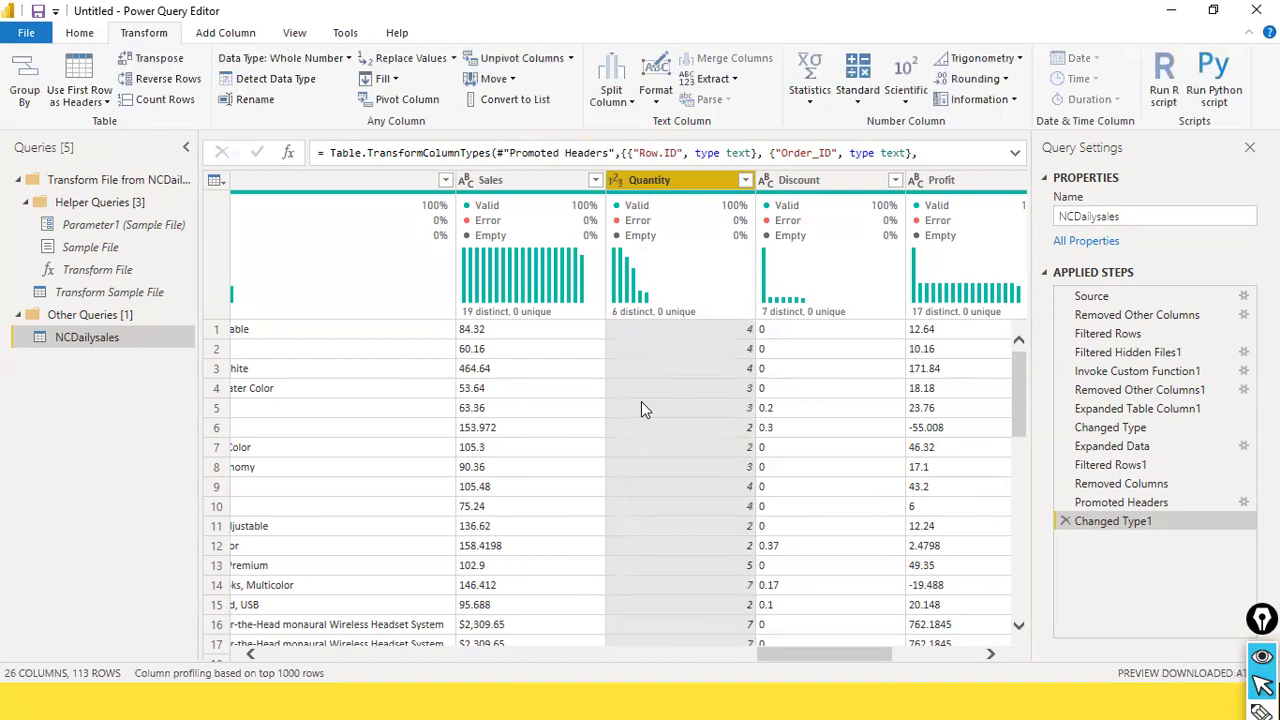
Change the Discount and Profit columns to Decimal Number, replacing the current type conversion for both
{"action": "left_click", "coordinate": [764, 180]}
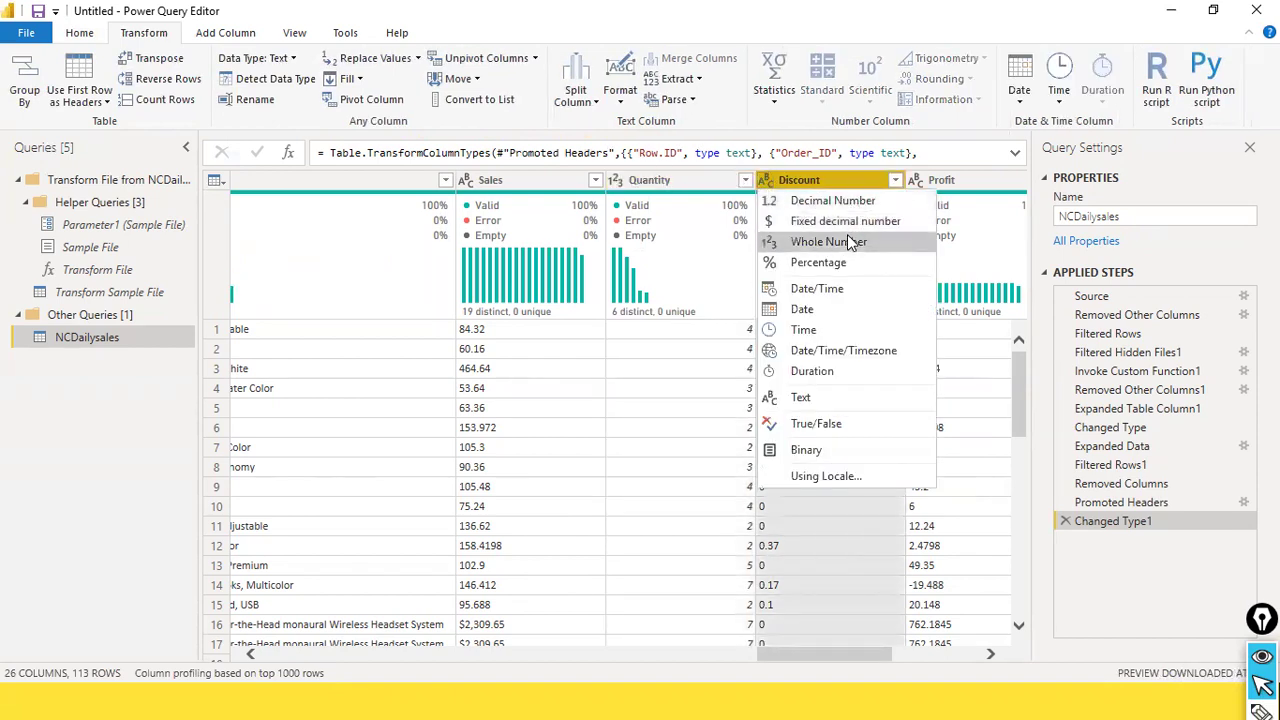
{"action": "left_click", "coordinate": [840, 201]}
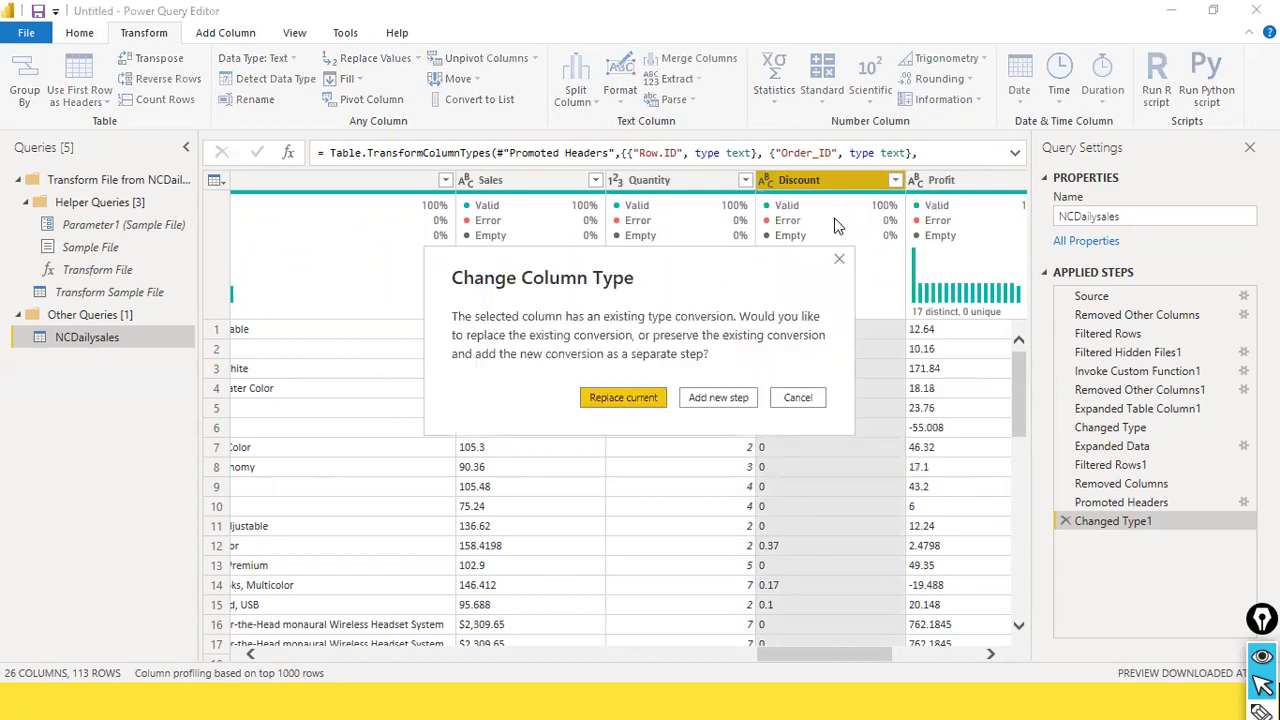
{"action": "left_click", "coordinate": [645, 396]}
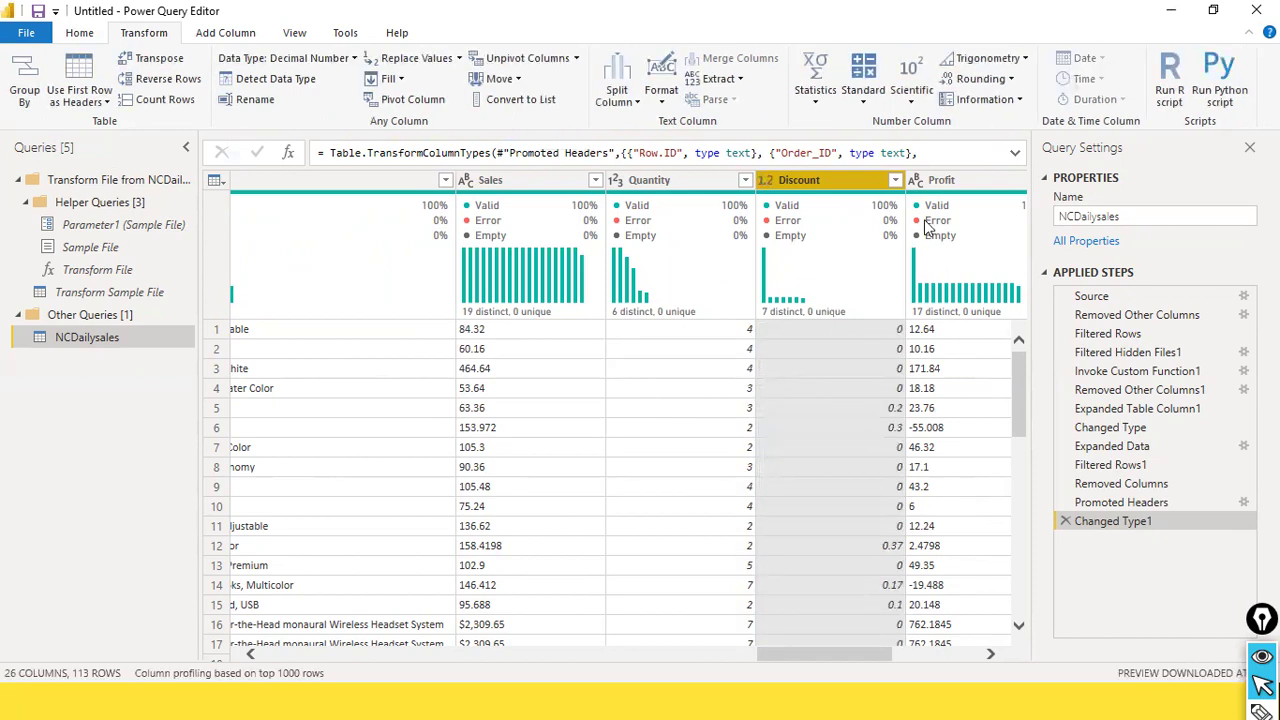
{"action": "left_click", "coordinate": [924, 182]}
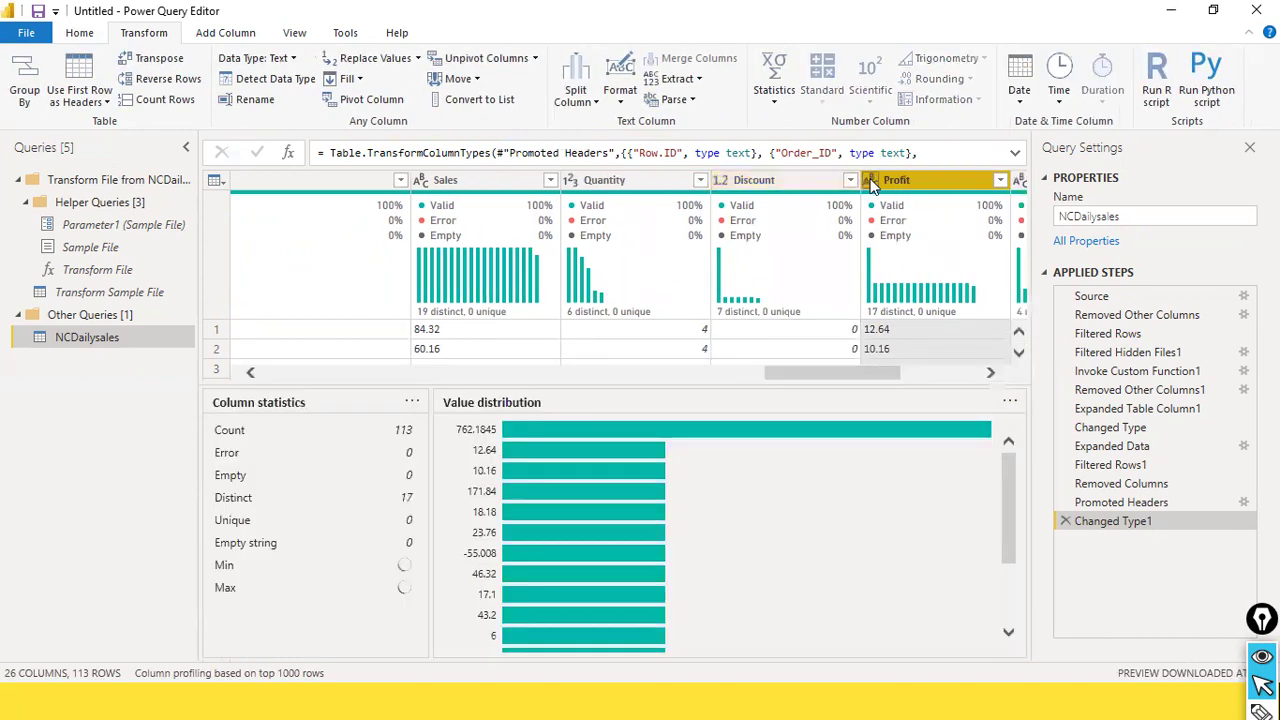
{"action": "left_click", "coordinate": [869, 181]}
{"action": "left_click", "coordinate": [898, 204]}
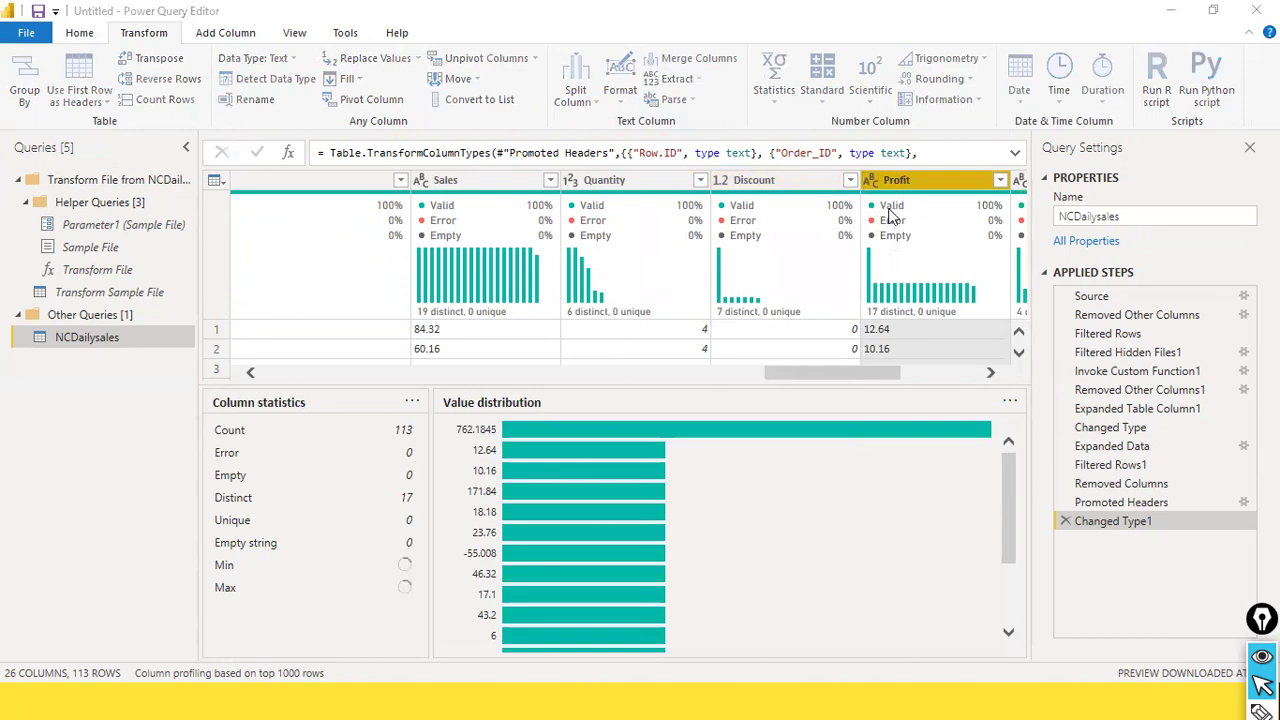
{"action": "left_click", "coordinate": [623, 401]}
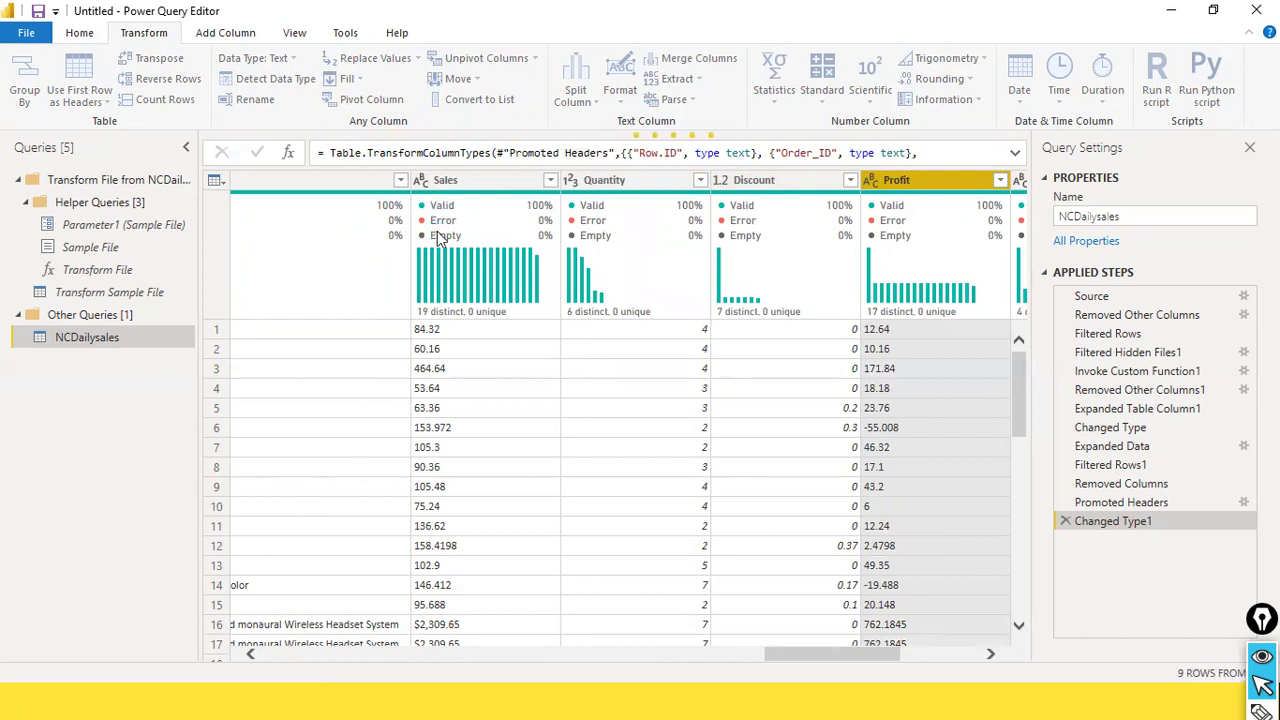
Replace every "$" in the Sales column with an empty value
{"action": "left_click_drag", "start_coordinate": [803, 655], "coordinate": [746, 648]}
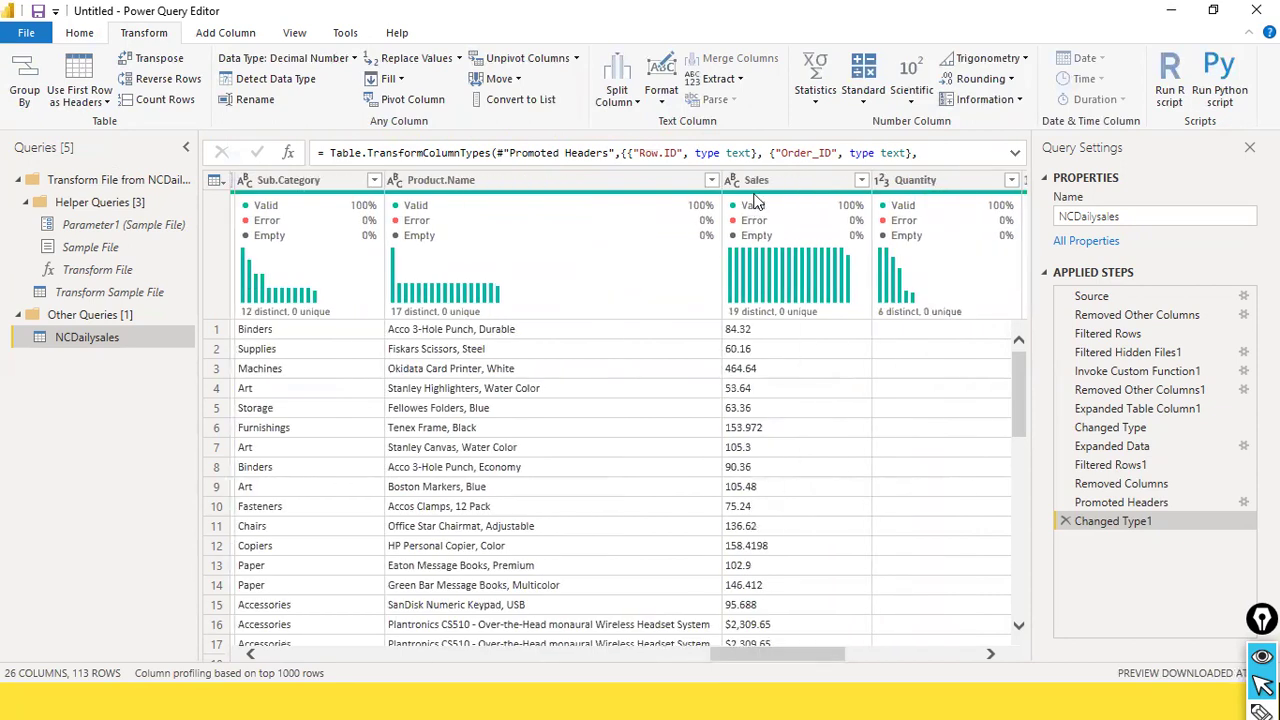
{"action": "right_click", "coordinate": [802, 180]}
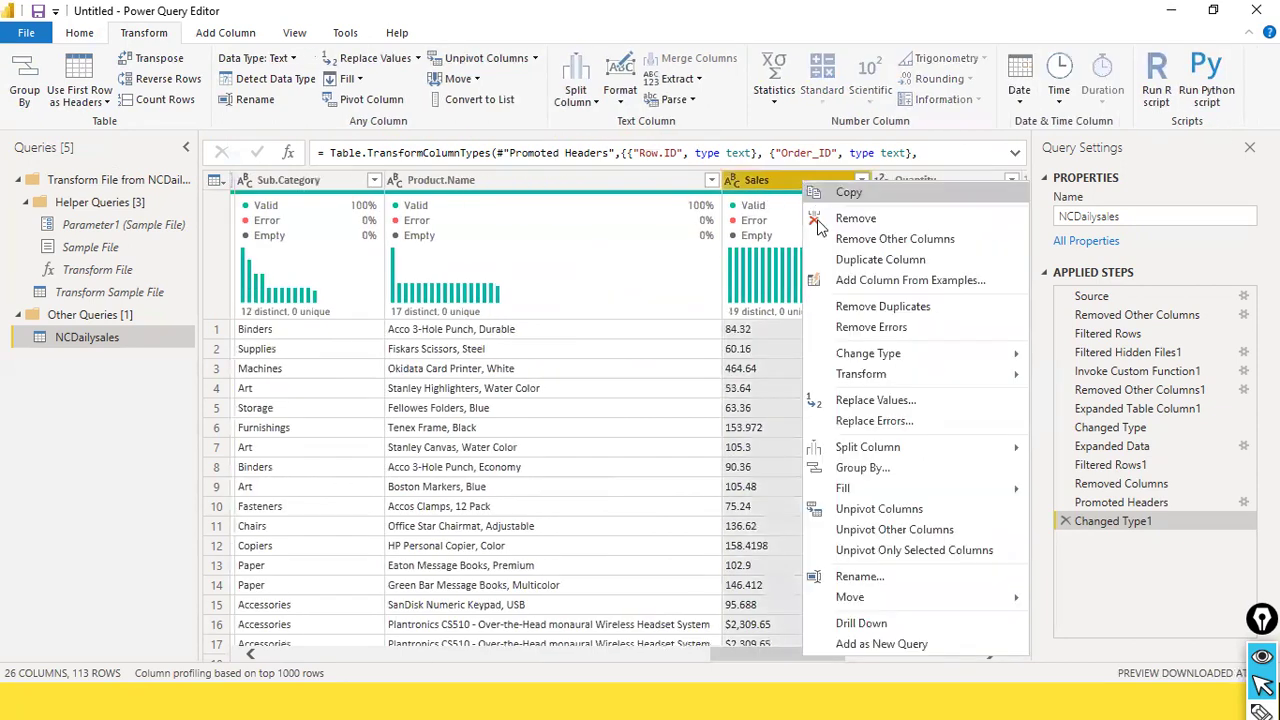
{"action": "left_click", "coordinate": [939, 400]}
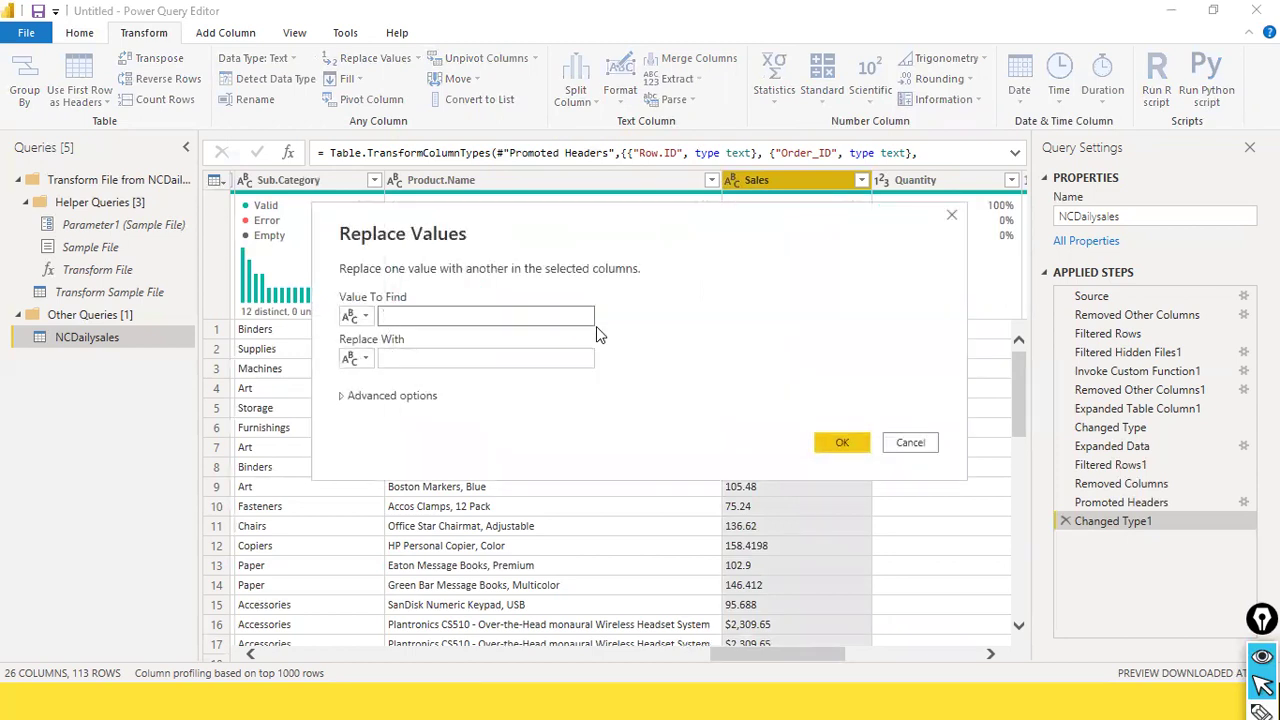
{"action": "type", "text": "$"}
{"action": "key", "text": "Tab"}
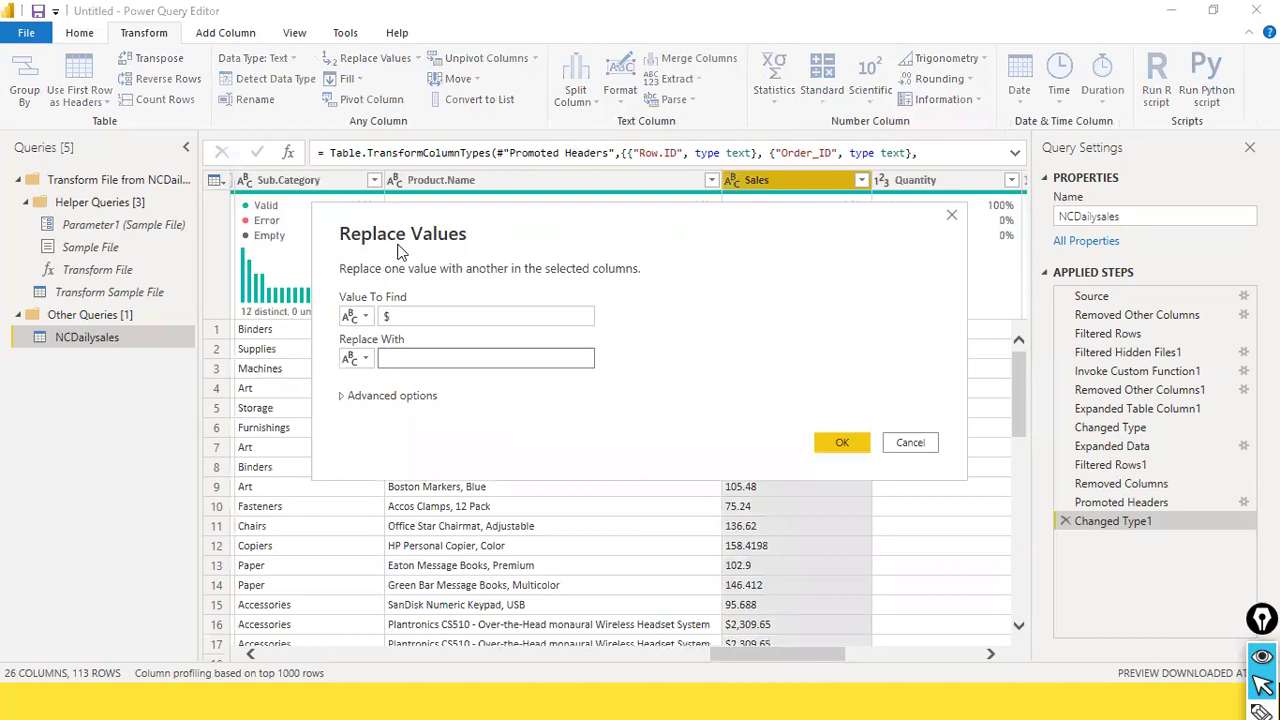
{"action": "left_click", "coordinate": [440, 316]}
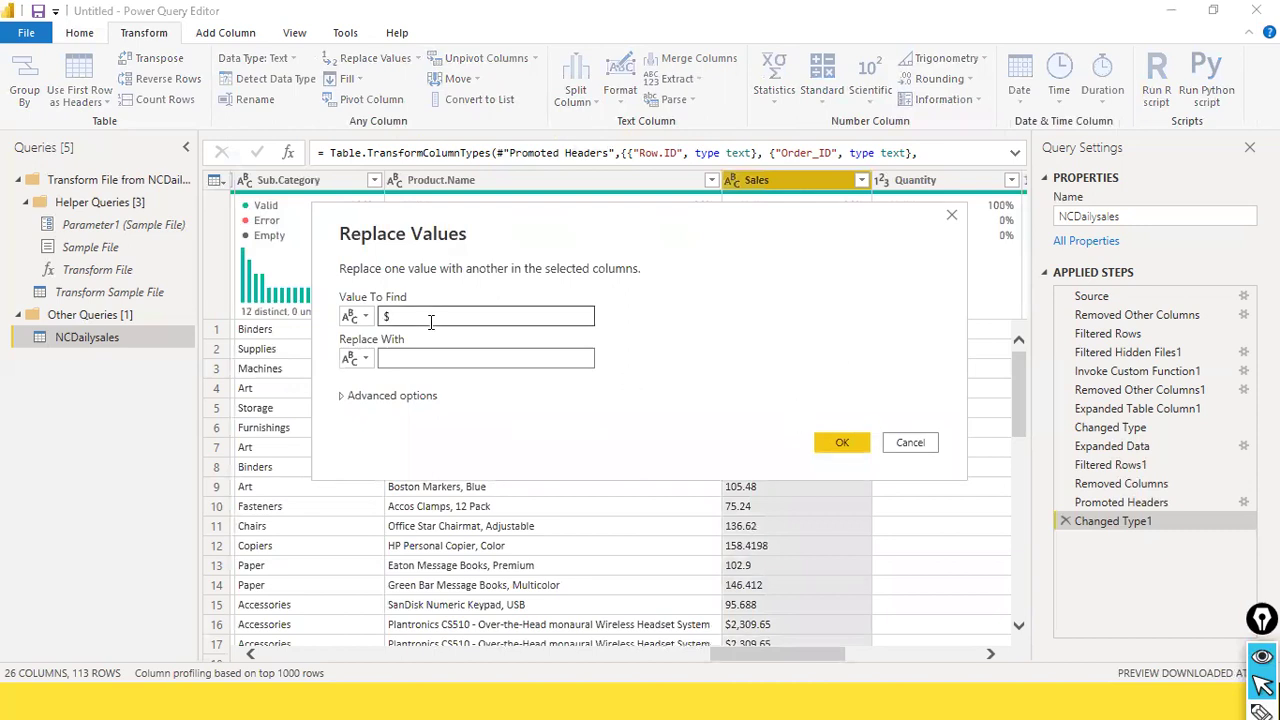
{"action": "left_click", "coordinate": [458, 360]}
{"action": "left_click", "coordinate": [412, 318]}
{"action": "left_click", "coordinate": [412, 352]}
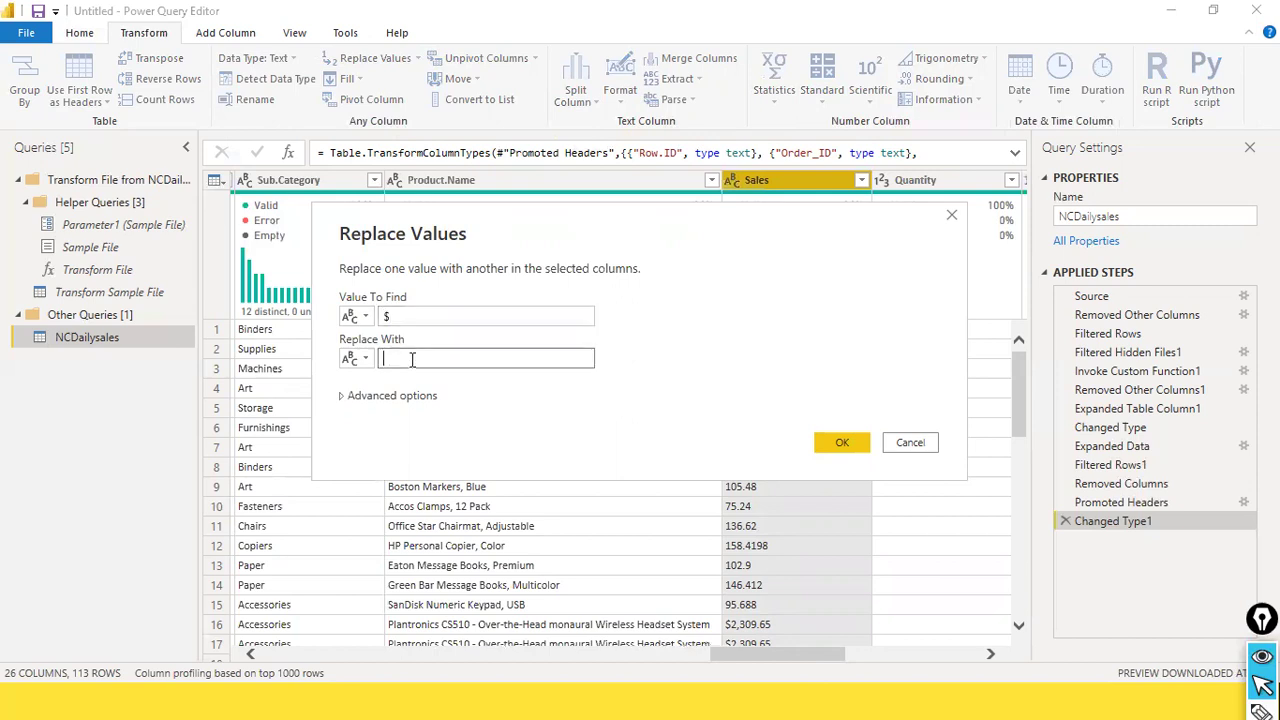
{"action": "left_click", "coordinate": [836, 440]}
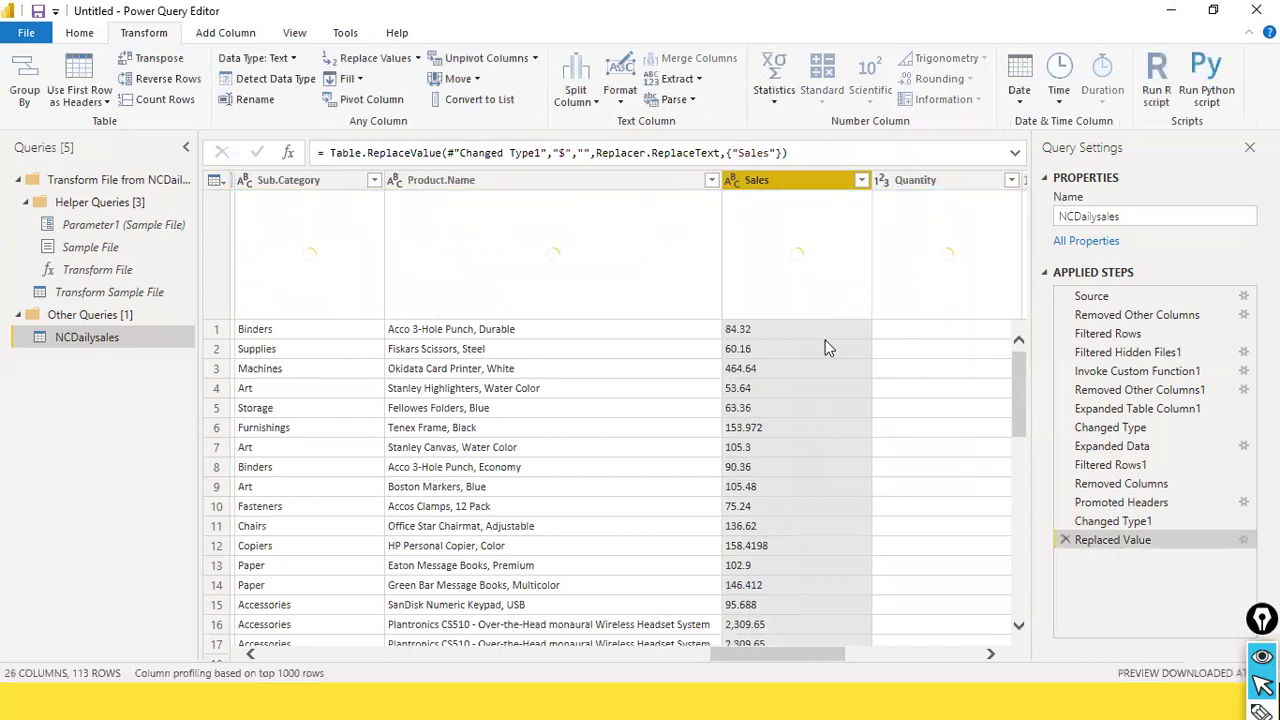
Replace the value "NA" with "0" in the Sales column
{"action": "right_click", "coordinate": [815, 180]}
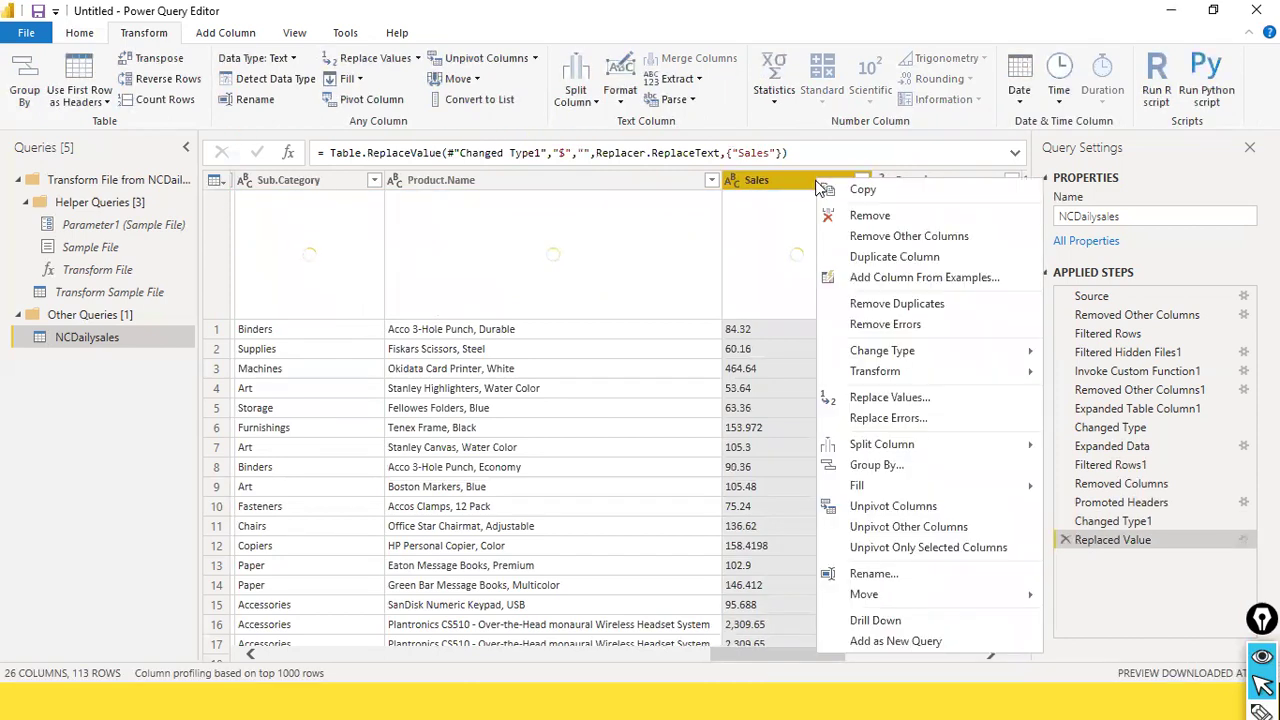
{"action": "left_click", "coordinate": [952, 397]}
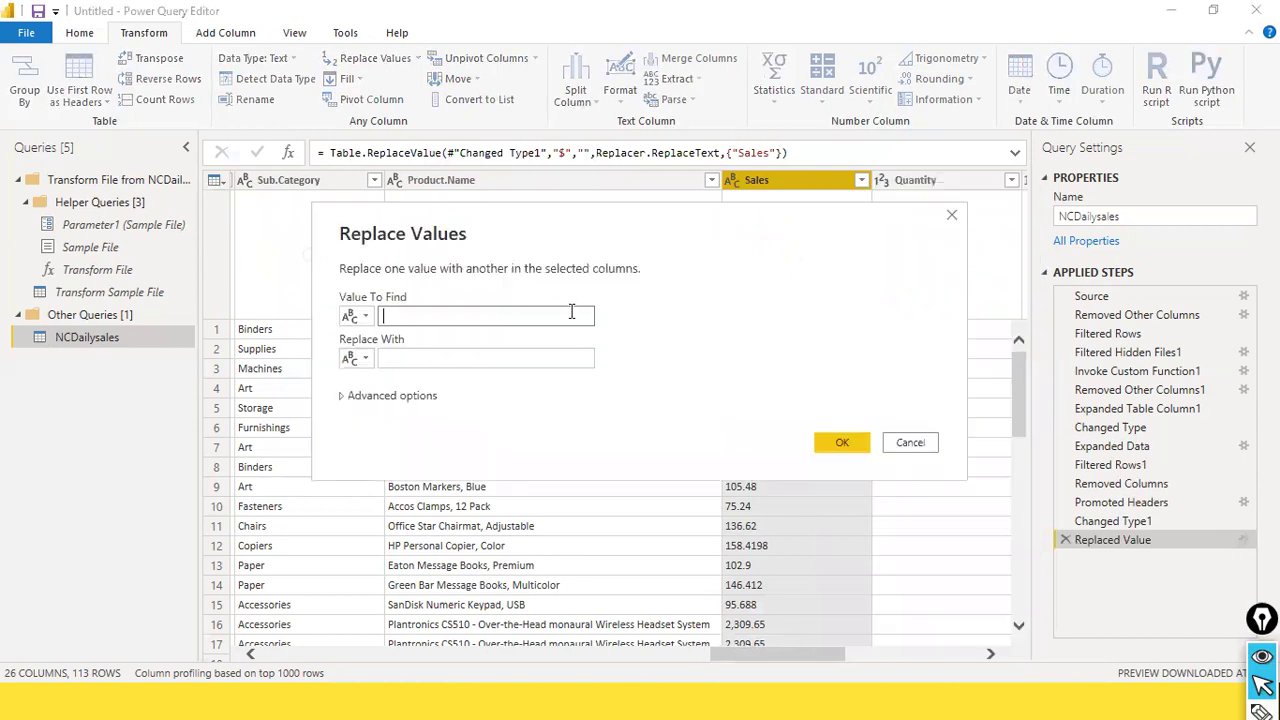
{"action": "type", "text": "NA"}
{"action": "left_click", "coordinate": [398, 345]}
{"action": "type", "text": "0"}
{"action": "left_click", "coordinate": [842, 442]}
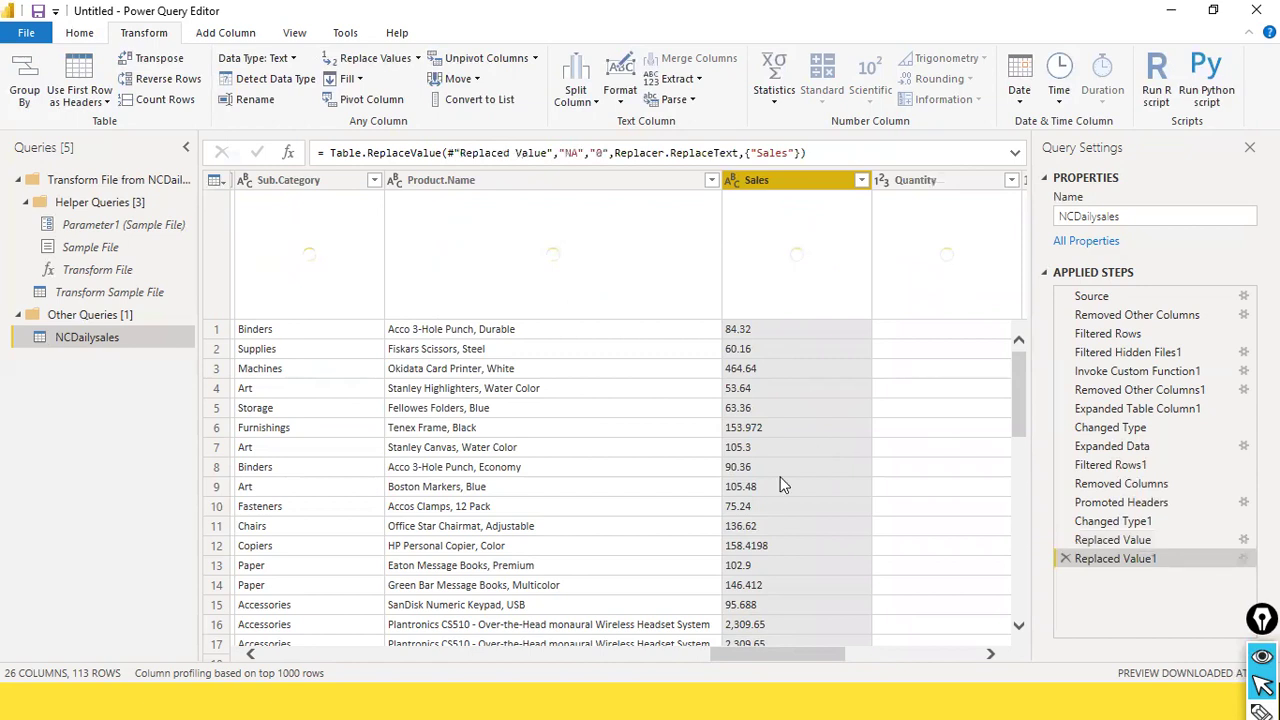
Look across the cleaned columns of NCDailysales from Row.ID to Return and count the table's rows
{"action": "left_click", "coordinate": [431, 658]}
{"action": "left_click", "coordinate": [440, 658]}
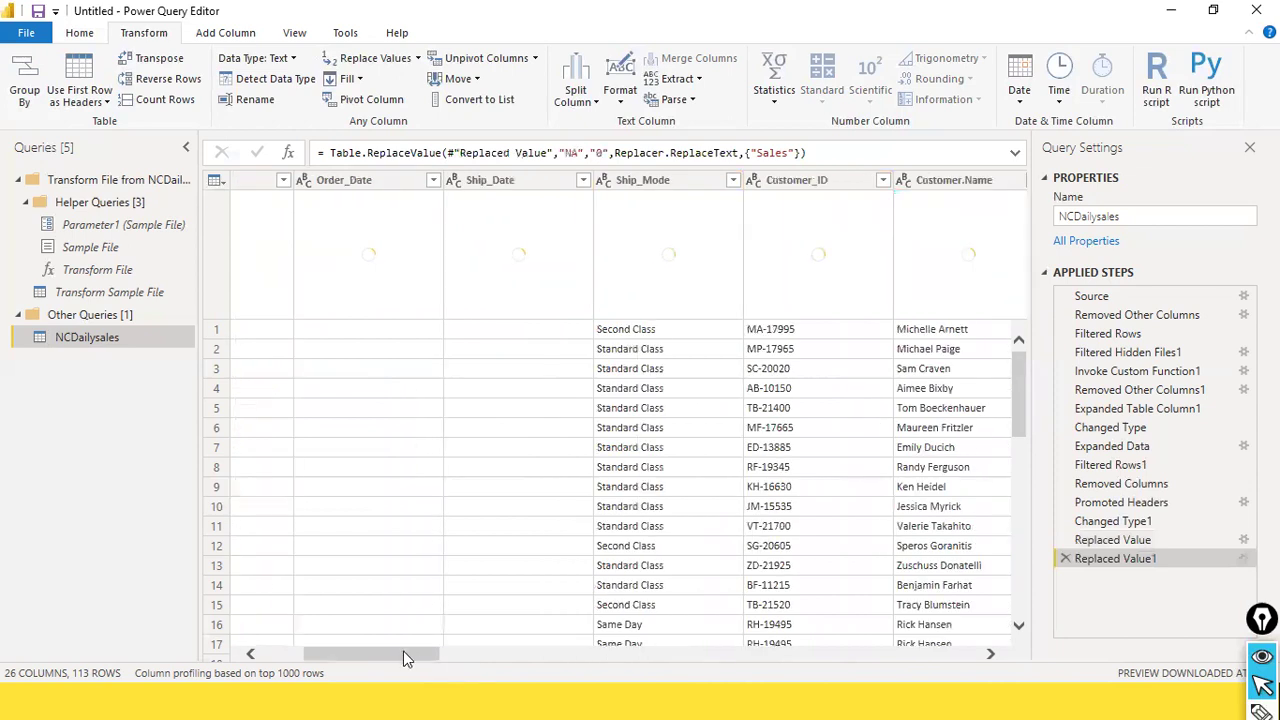
{"action": "left_click", "coordinate": [296, 654]}
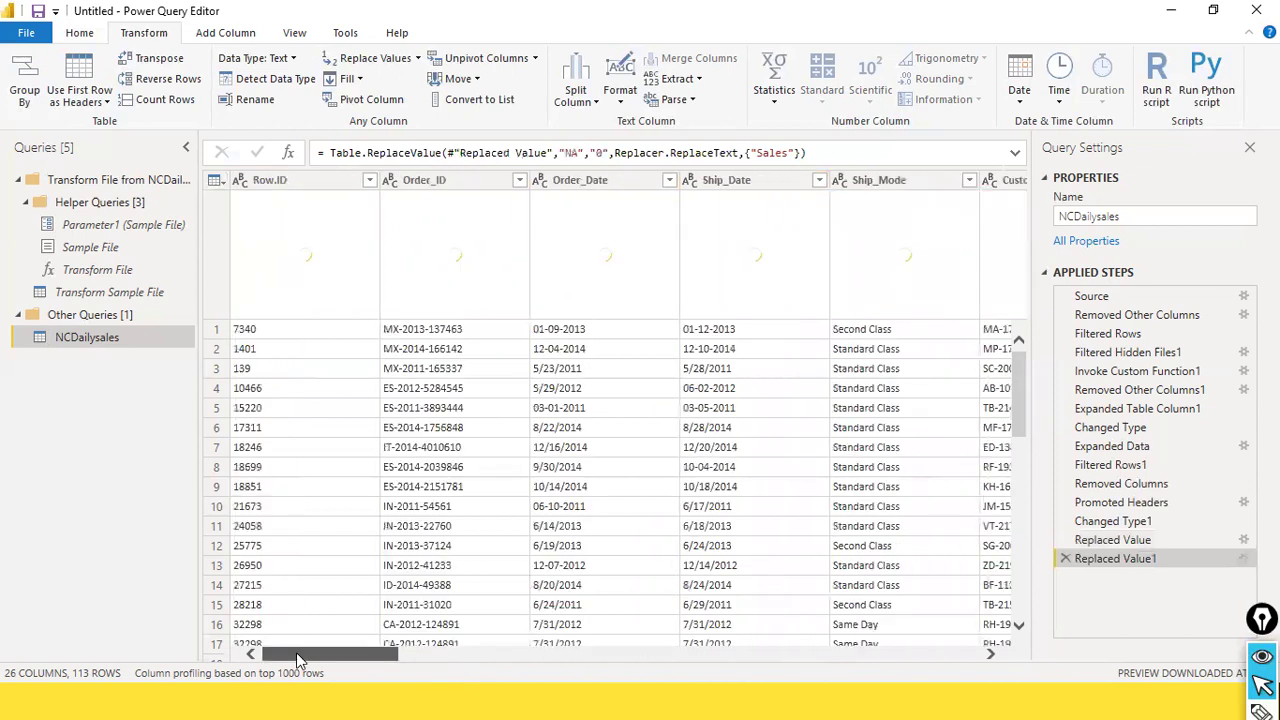
{"action": "left_click", "coordinate": [940, 655]}
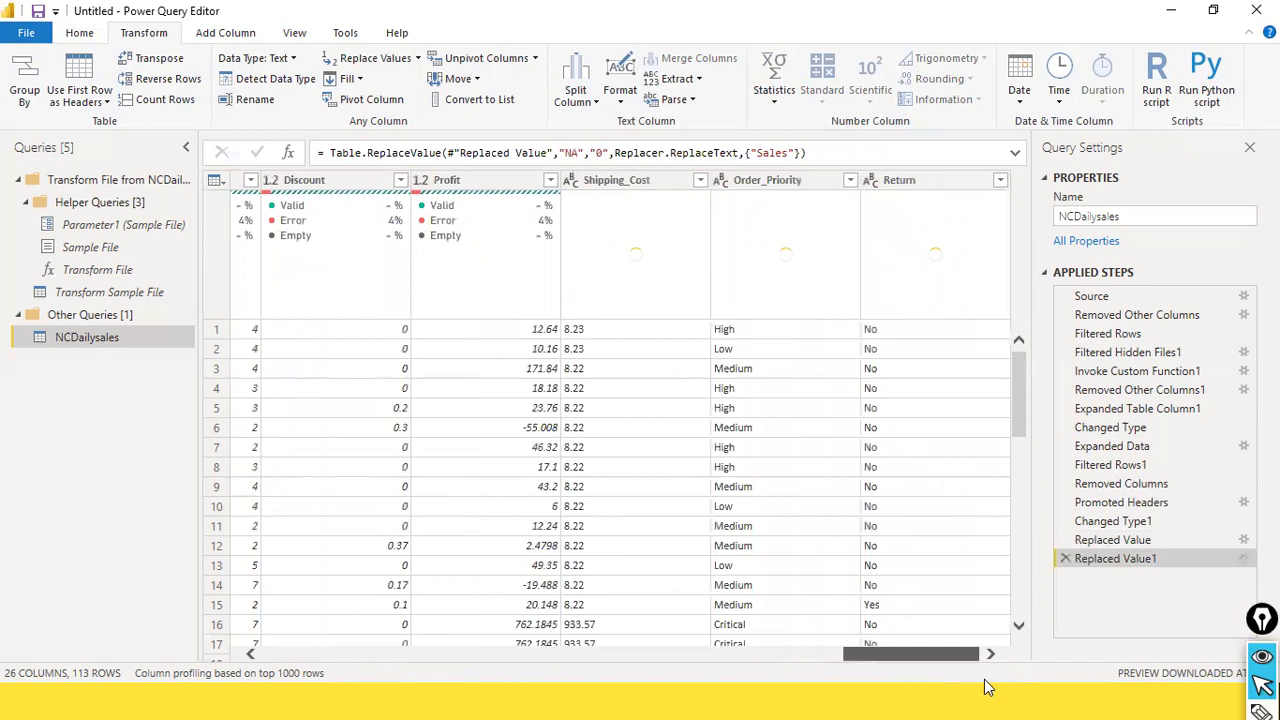
{"action": "scroll", "coordinate": [210, 630], "scroll_direction": "left", "scroll_amount": 10}
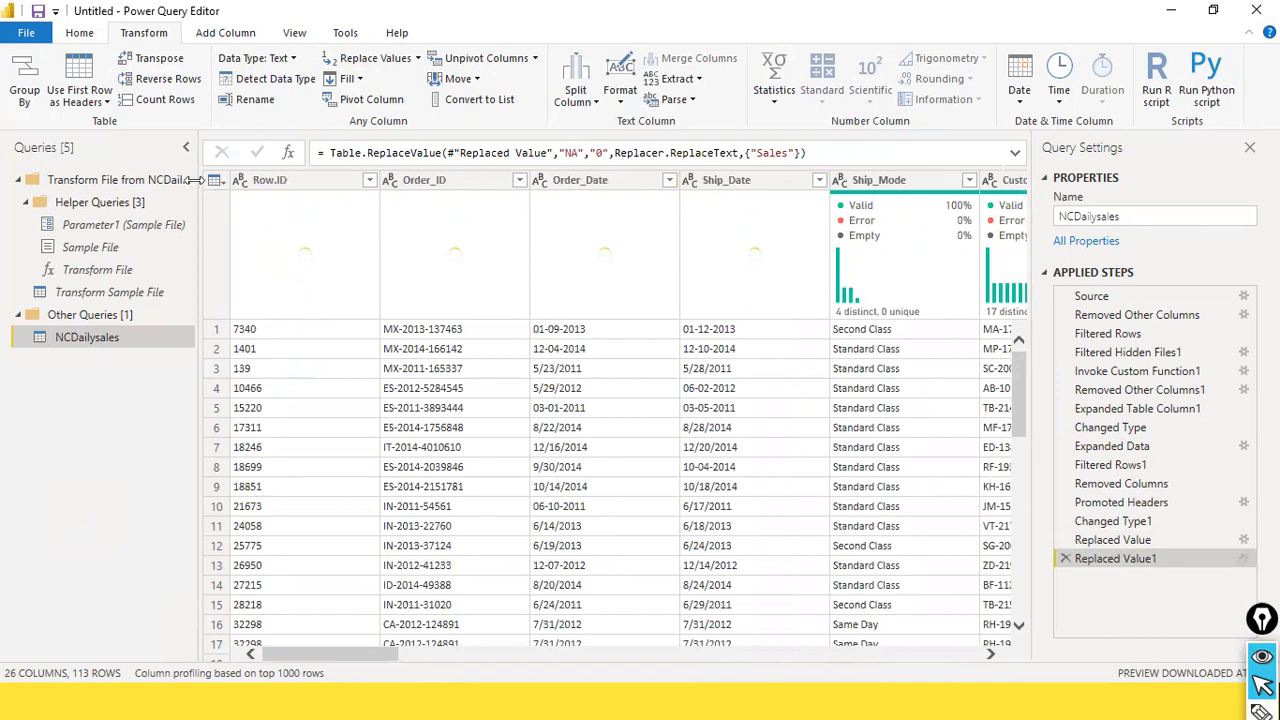
{"action": "left_click", "coordinate": [170, 105]}
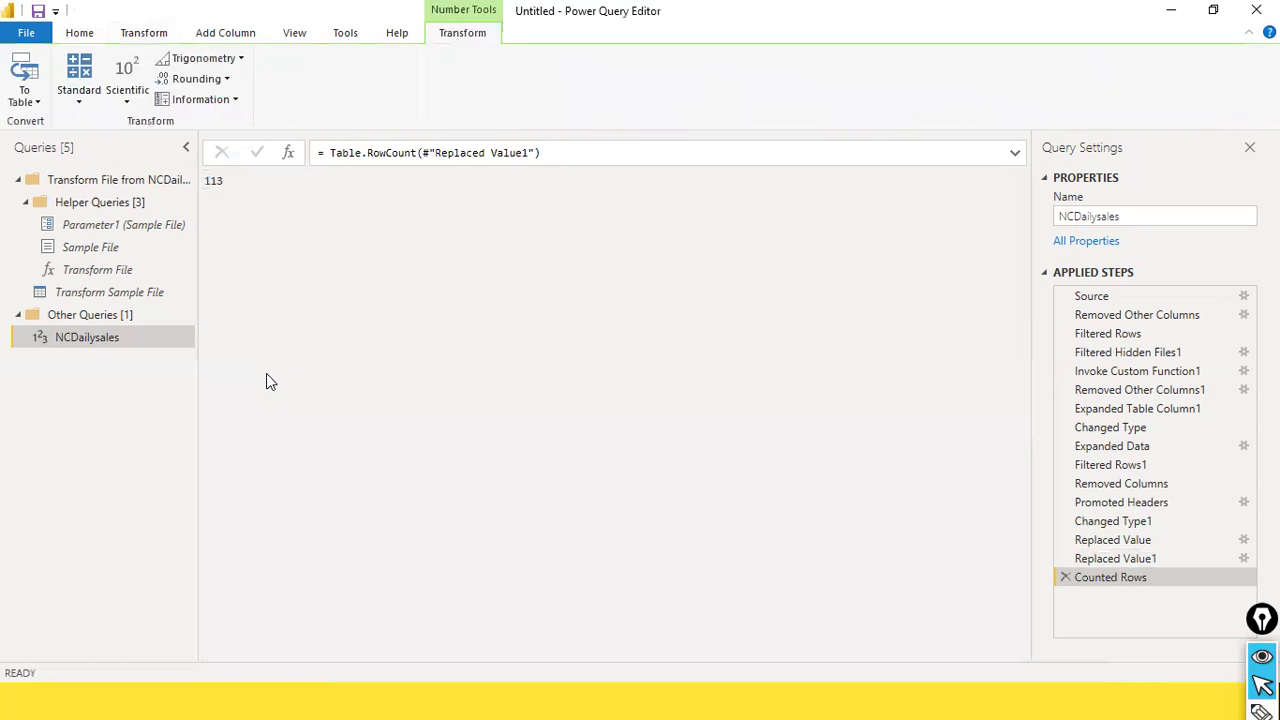
Switch to Calculator and compare its 3 × 36 result with the row count of NCDailysales
{"action": "key", "text": "alt+Tab"}
{"action": "key", "text": "alt+Tab"}
{"action": "key", "text": "alt+Tab"}
{"action": "key", "text": "alt+Tab"}
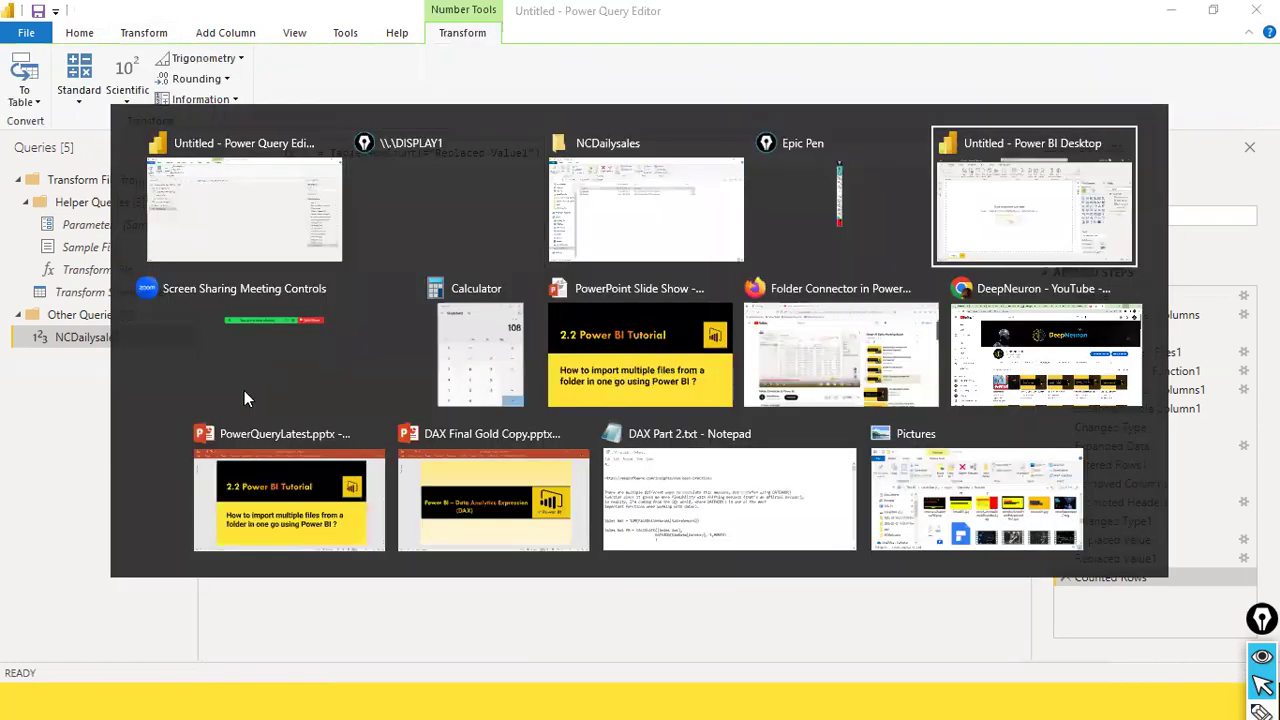
{"action": "key", "text": "alt+Tab"}
{"action": "key", "text": "alt+Tab"}
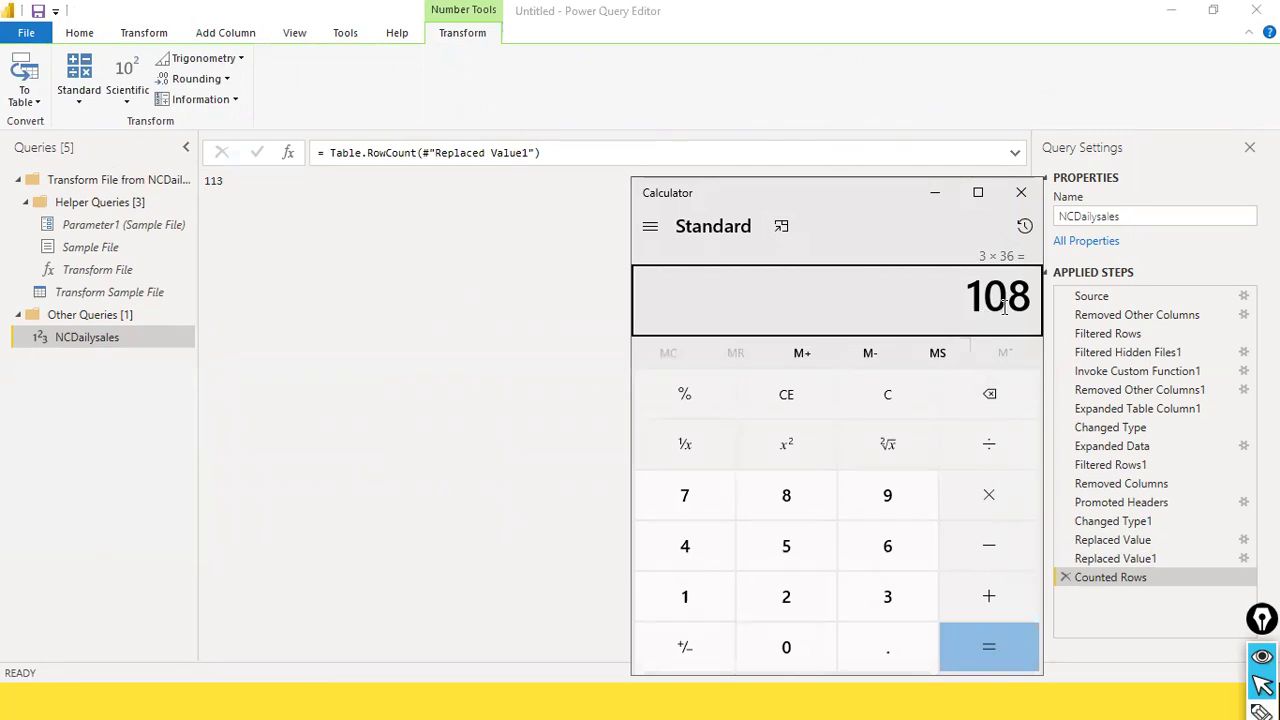
{"action": "left_click_drag", "start_coordinate": [1006, 300], "coordinate": [1037, 307]}
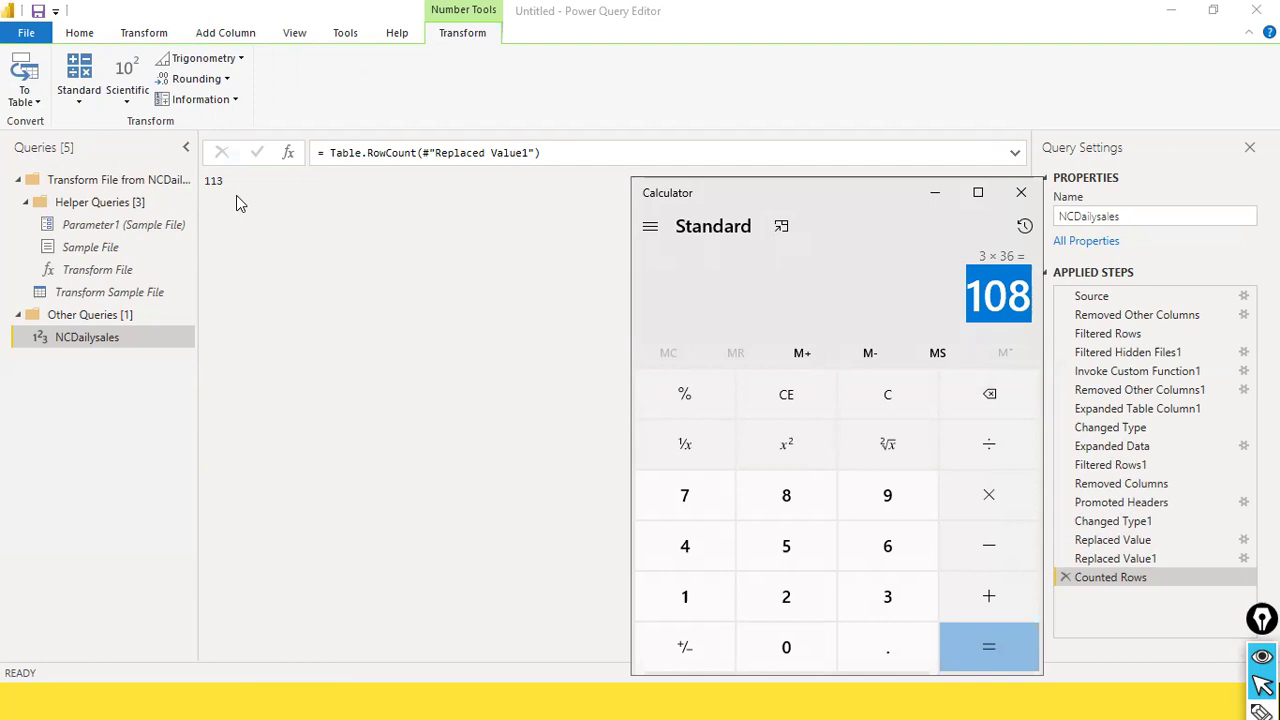
{"action": "left_click", "coordinate": [926, 294]}
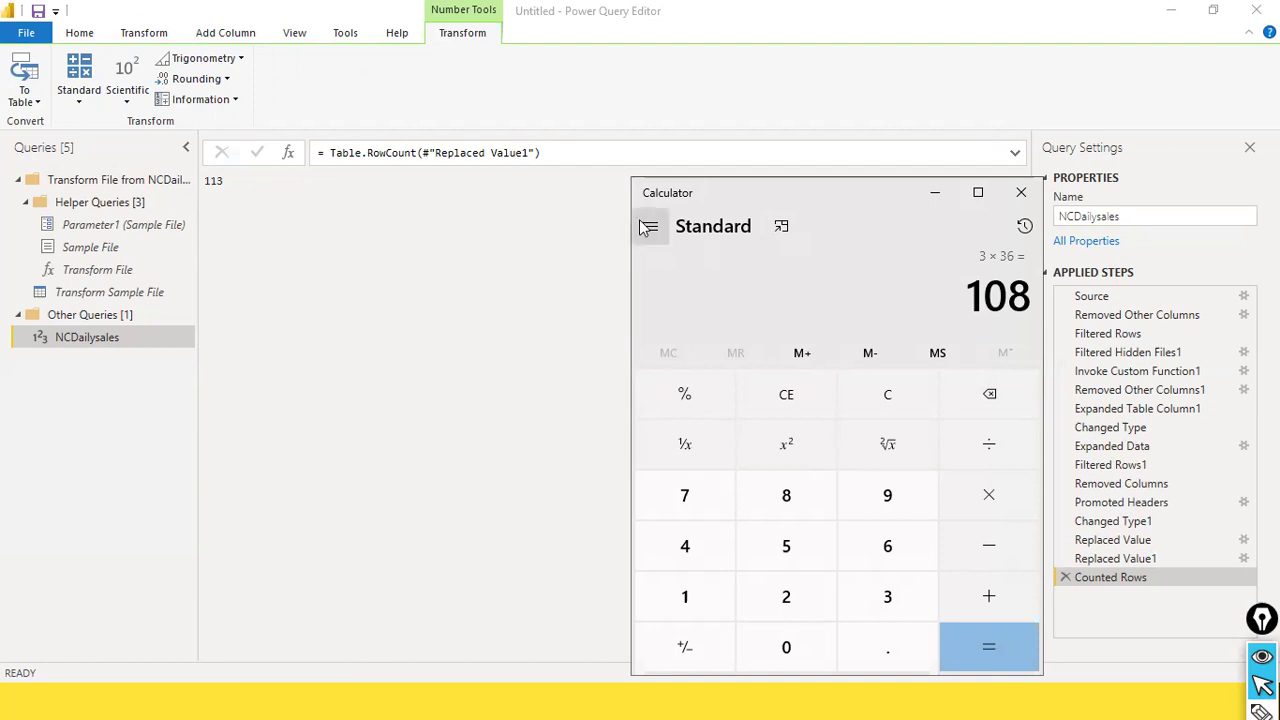
Switch to the NCDailysales folder, open June.xls in Excel and select the Row.ID header cell on Sheet1
{"action": "key", "text": "alt+Tab"}
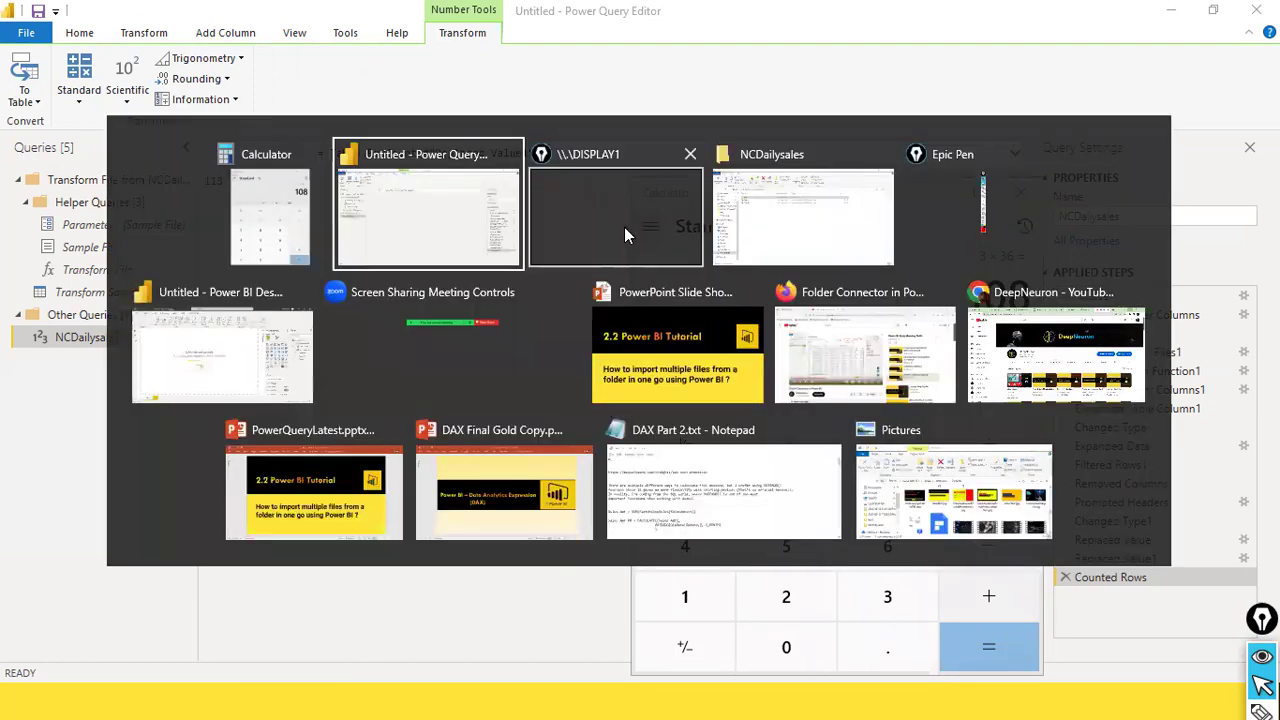
{"action": "key", "text": "alt+Tab"}
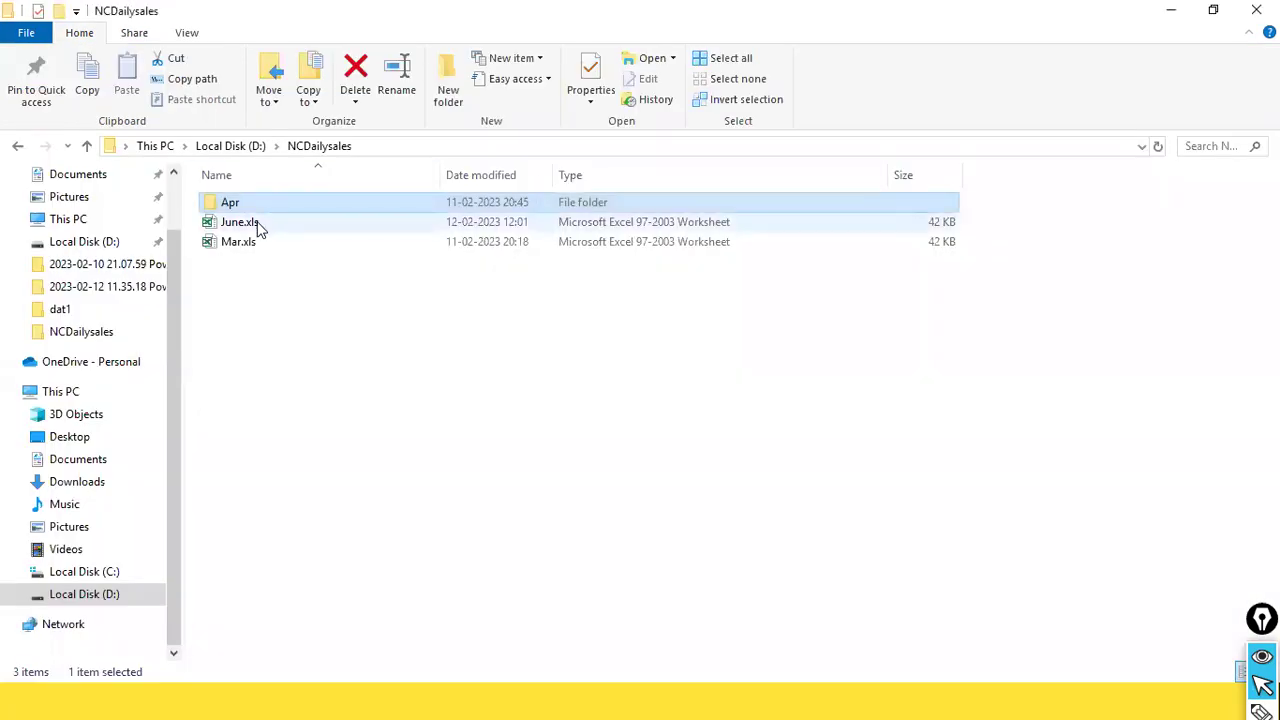
{"action": "double_click", "coordinate": [258, 221]}
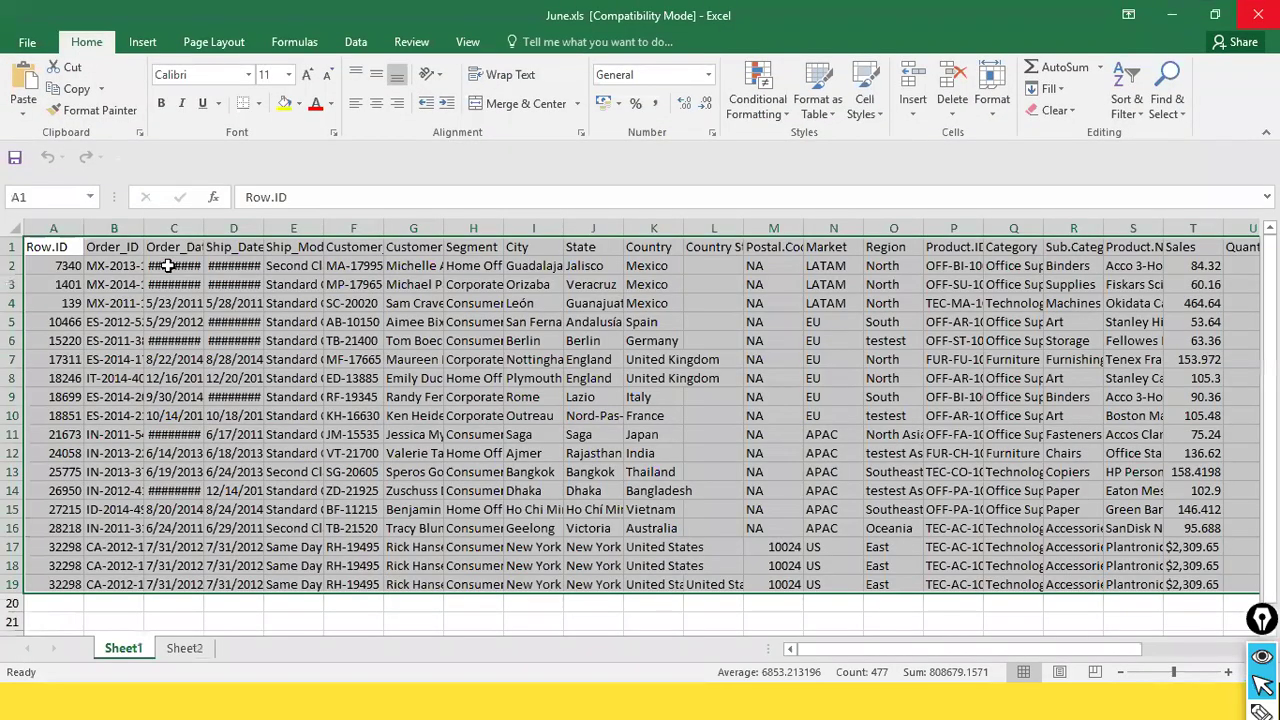
{"action": "left_click", "coordinate": [33, 250]}
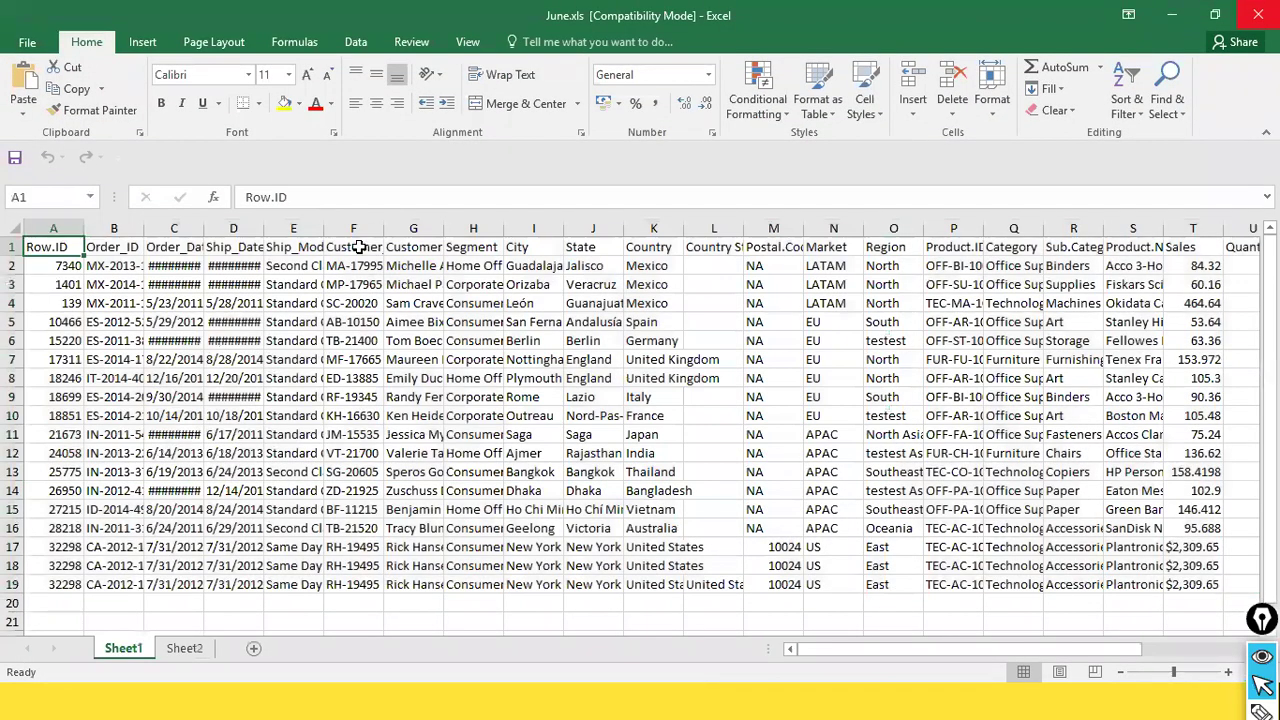
Compare the data on Sheet1 and Sheet2 of June.xls
{"action": "left_click", "coordinate": [182, 649]}
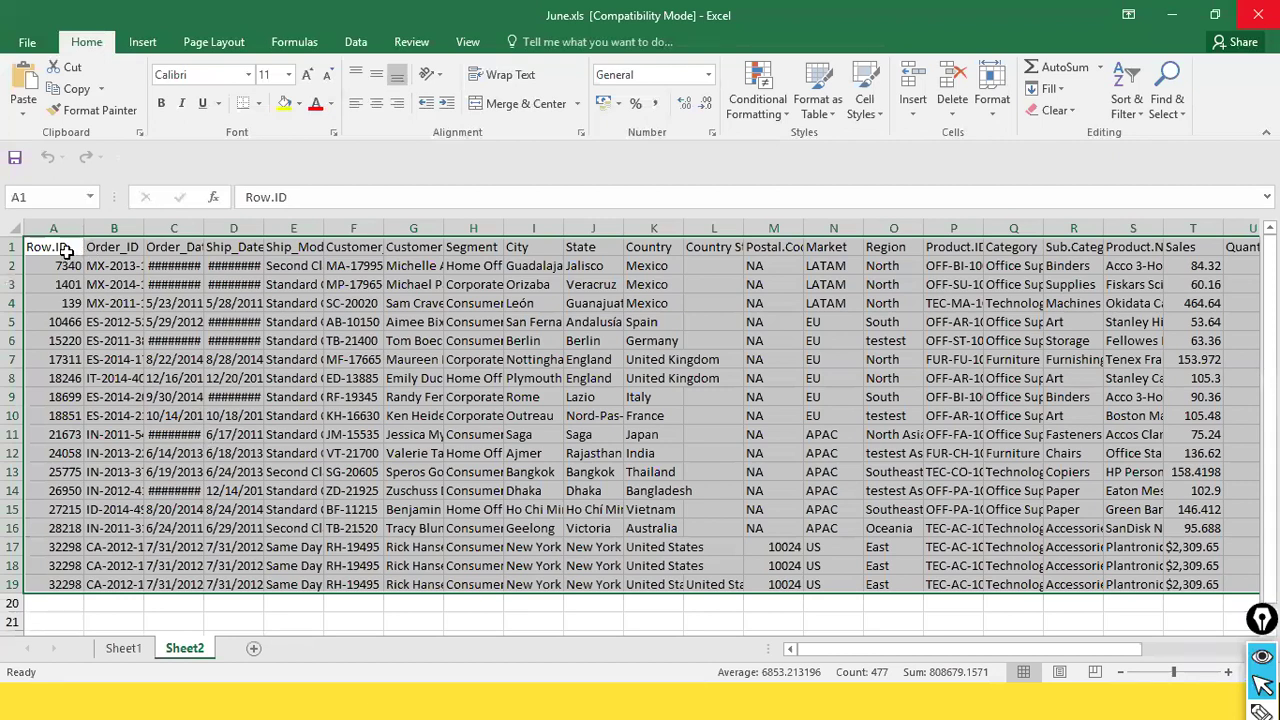
{"action": "left_click", "coordinate": [126, 640]}
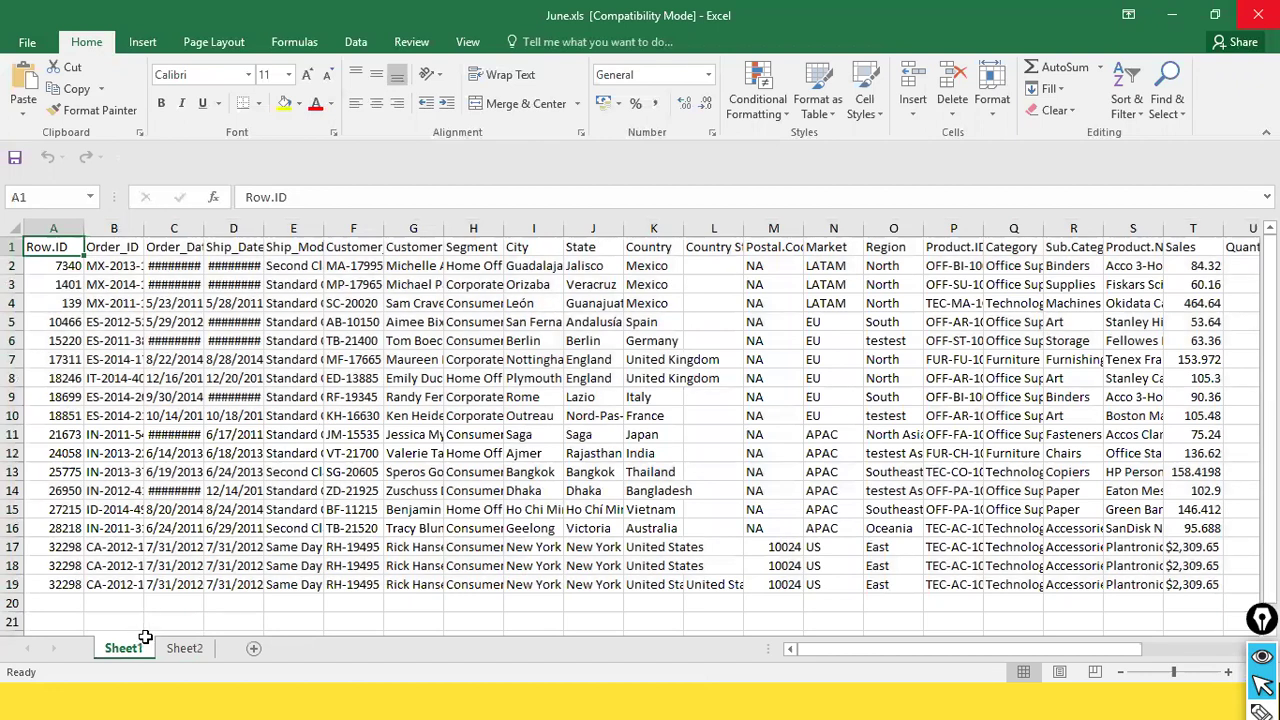
{"action": "left_click", "coordinate": [180, 648]}
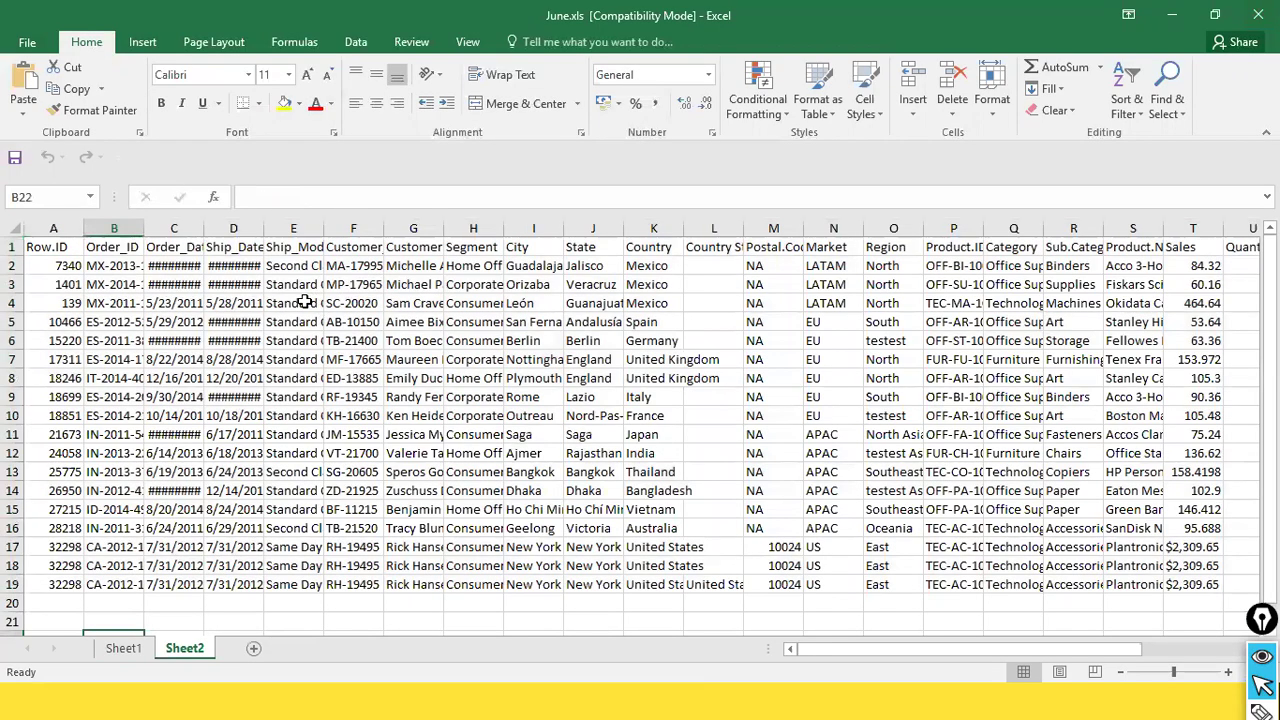
Switch back to Power Query Editor and remove the Counted Rows step from the NCDailysales query
{"action": "key", "text": "alt+Tab"}
{"action": "key", "text": "alt+Tab"}
{"action": "key", "text": "alt+Tab"}
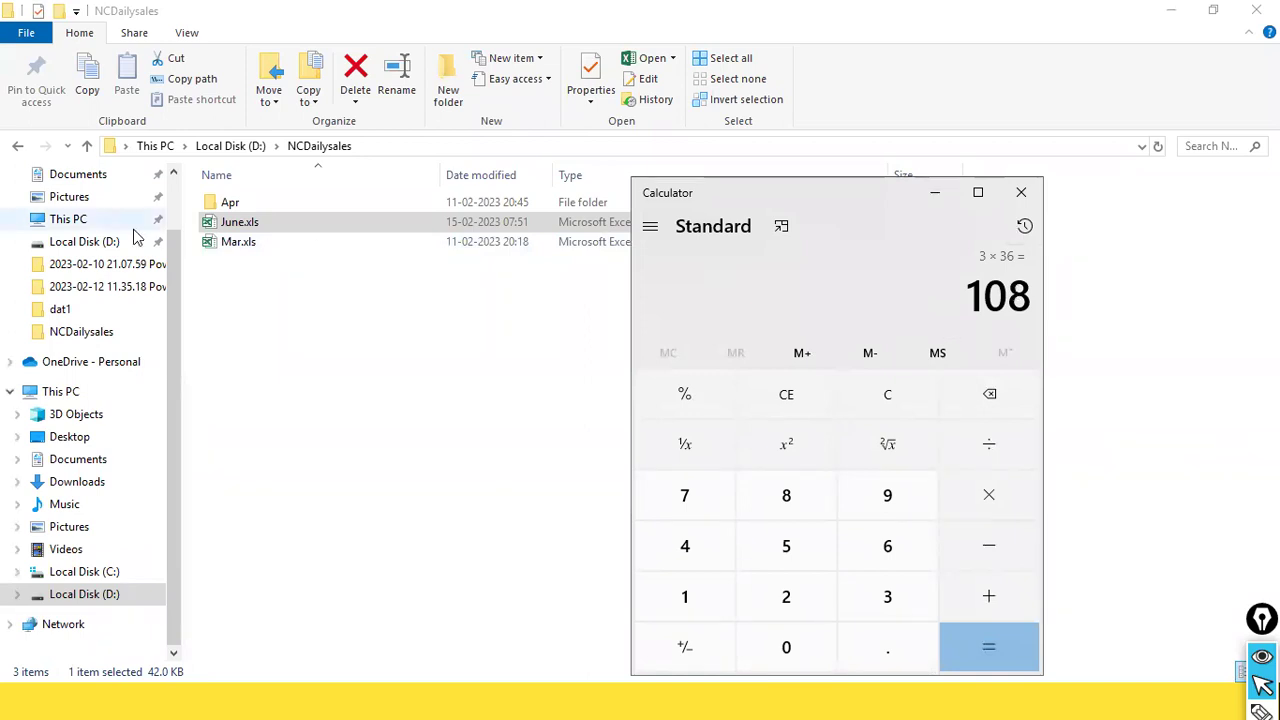
{"action": "key", "text": "alt+Tab"}
{"action": "key", "text": "alt+Tab"}
{"action": "key", "text": "alt+Tab"}
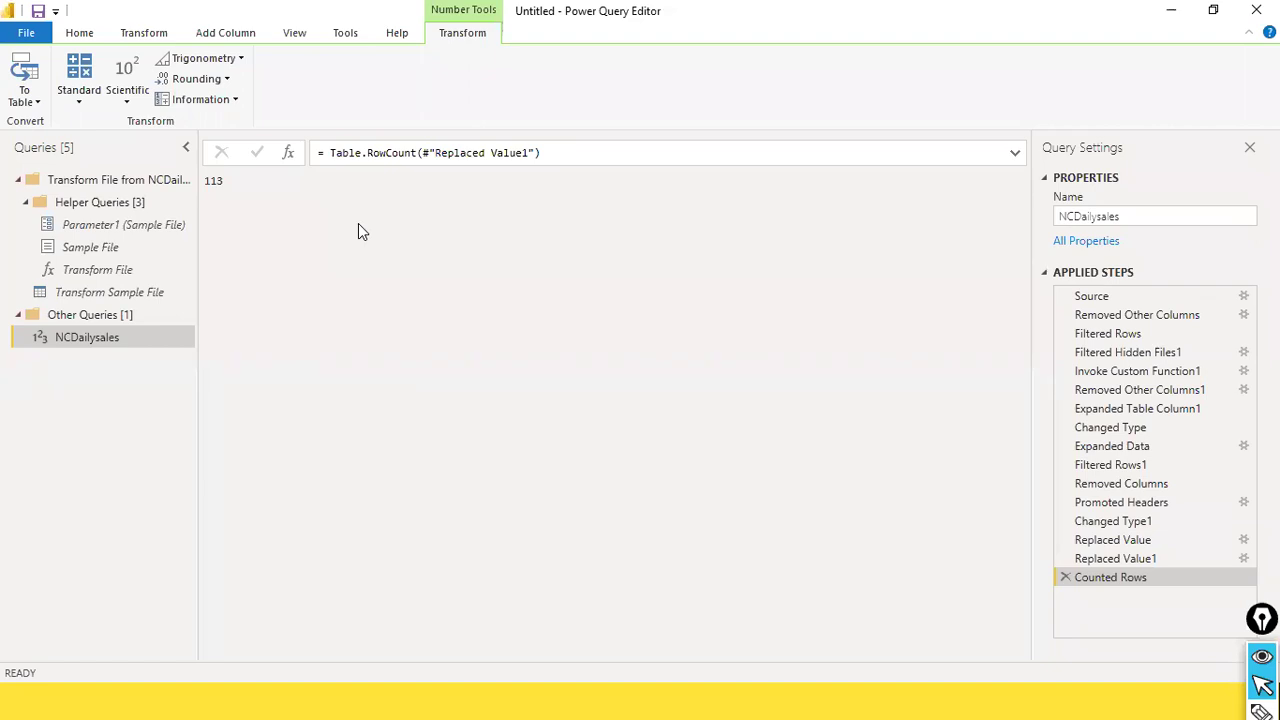
{"action": "left_click", "coordinate": [1065, 578]}
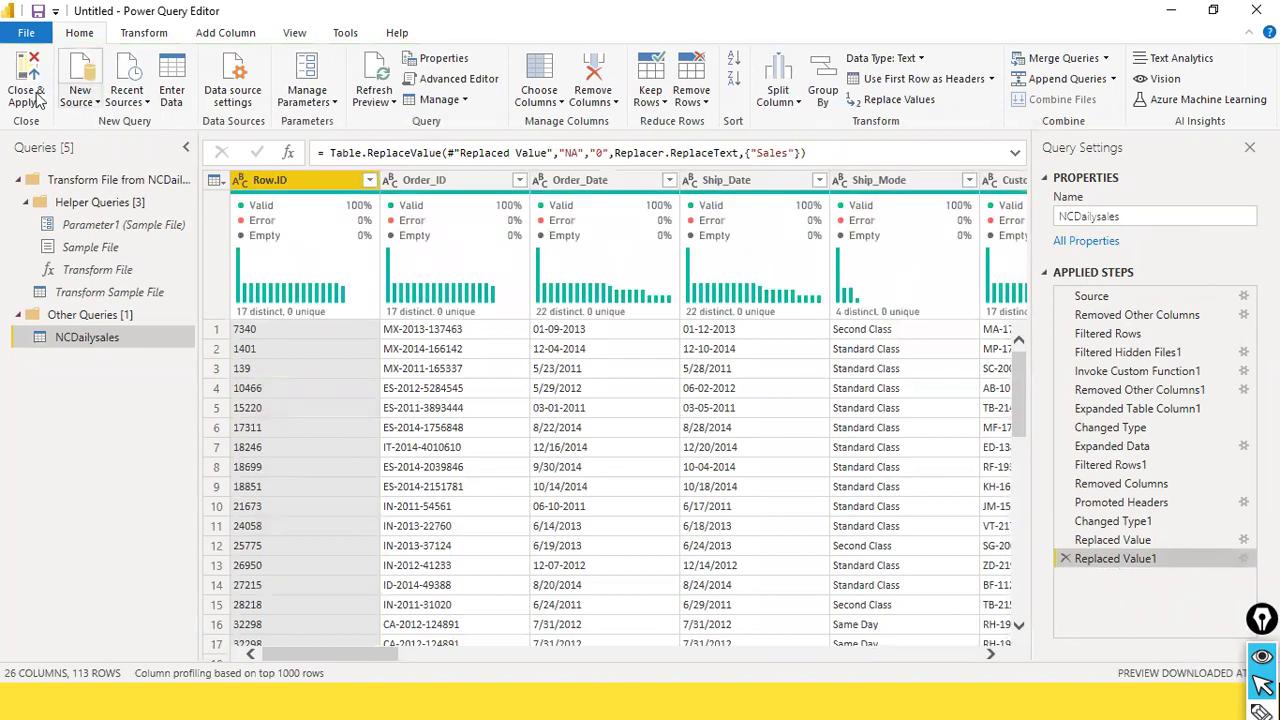
Close and apply the query changes to load NCDailysales, and open the errors reported for the load
{"action": "left_click", "coordinate": [27, 34]}
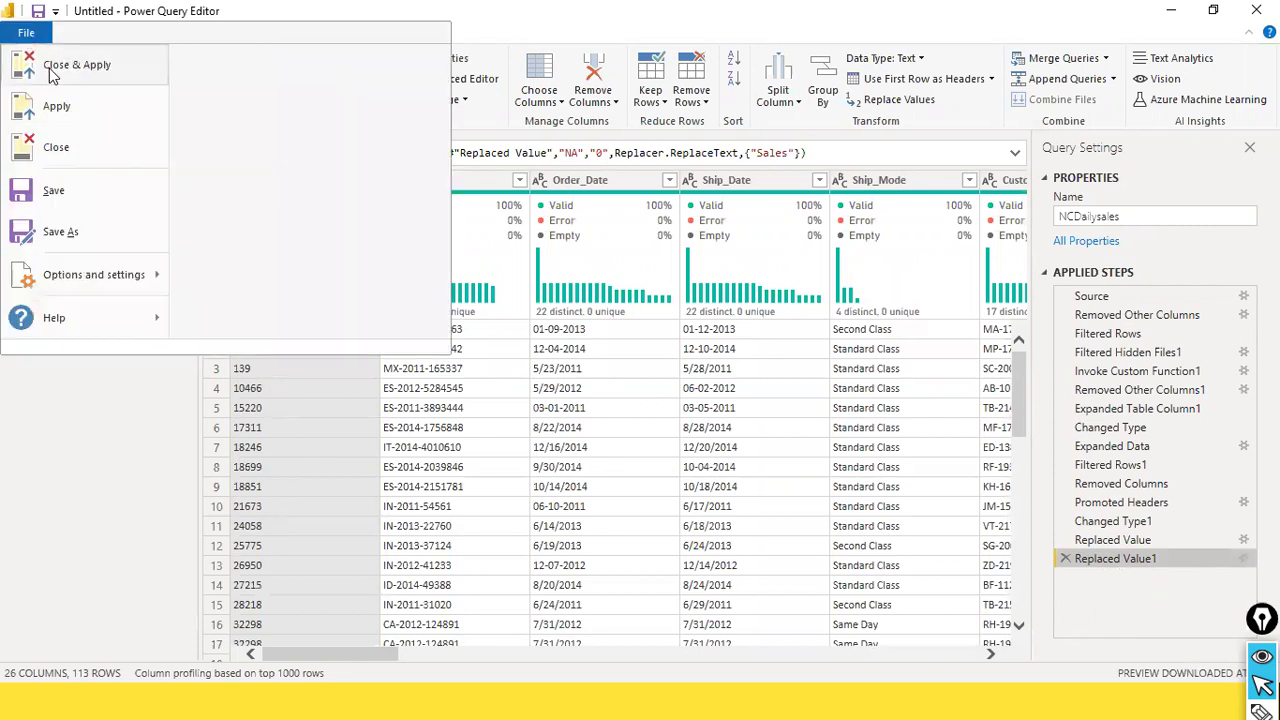
{"action": "left_click", "coordinate": [52, 77]}
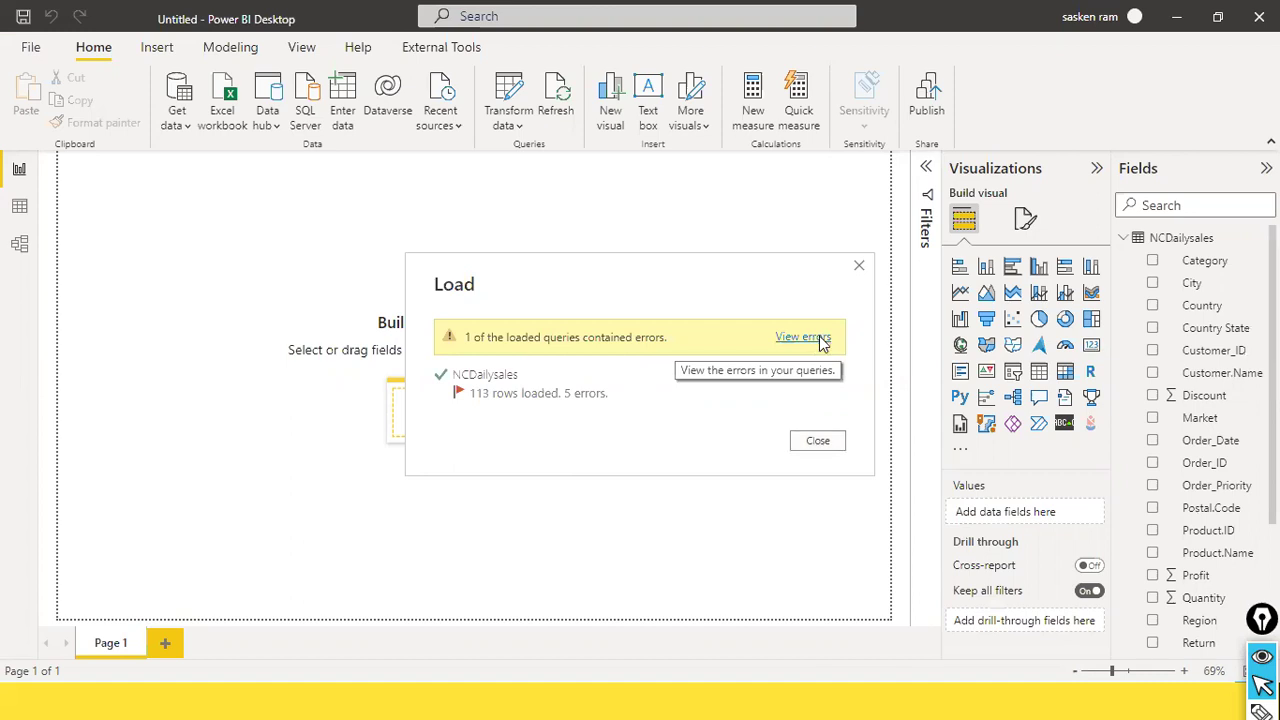
{"action": "left_click", "coordinate": [821, 341]}
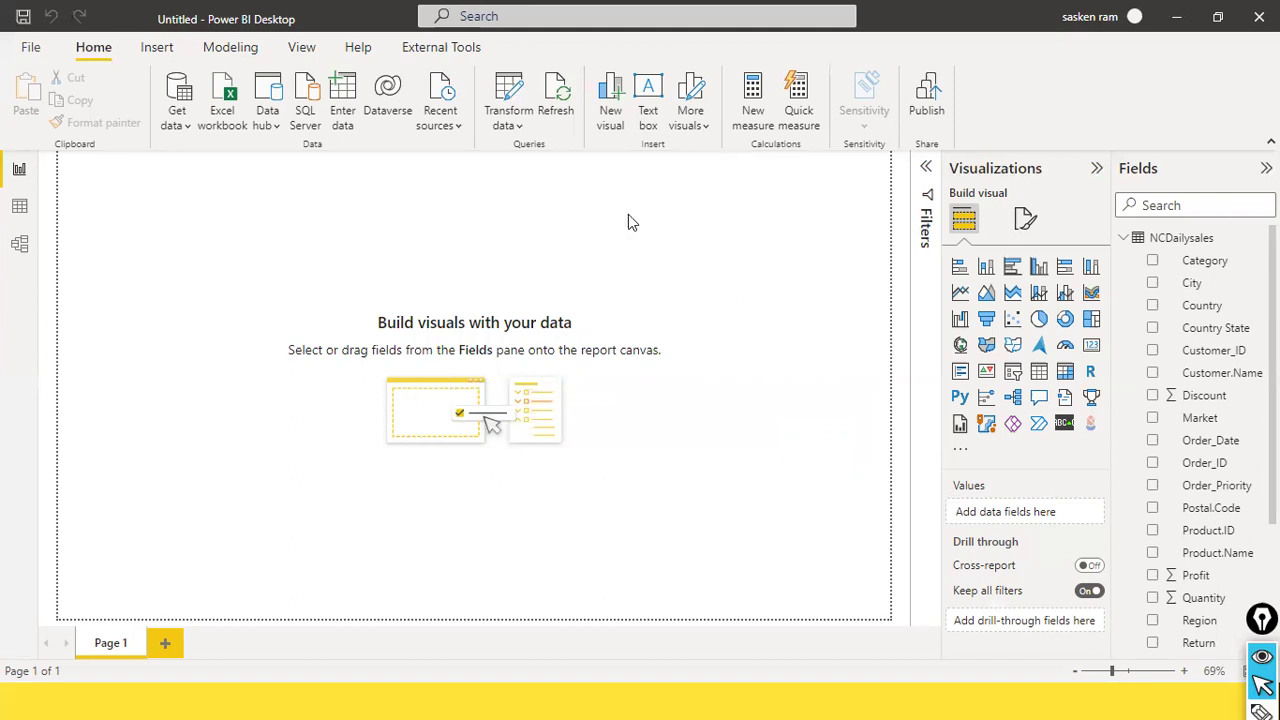
Return to Power Query Editor and examine the Errors in NCDailysales query across its columns up to Quantity and Discount
{"action": "left_click", "coordinate": [519, 128]}
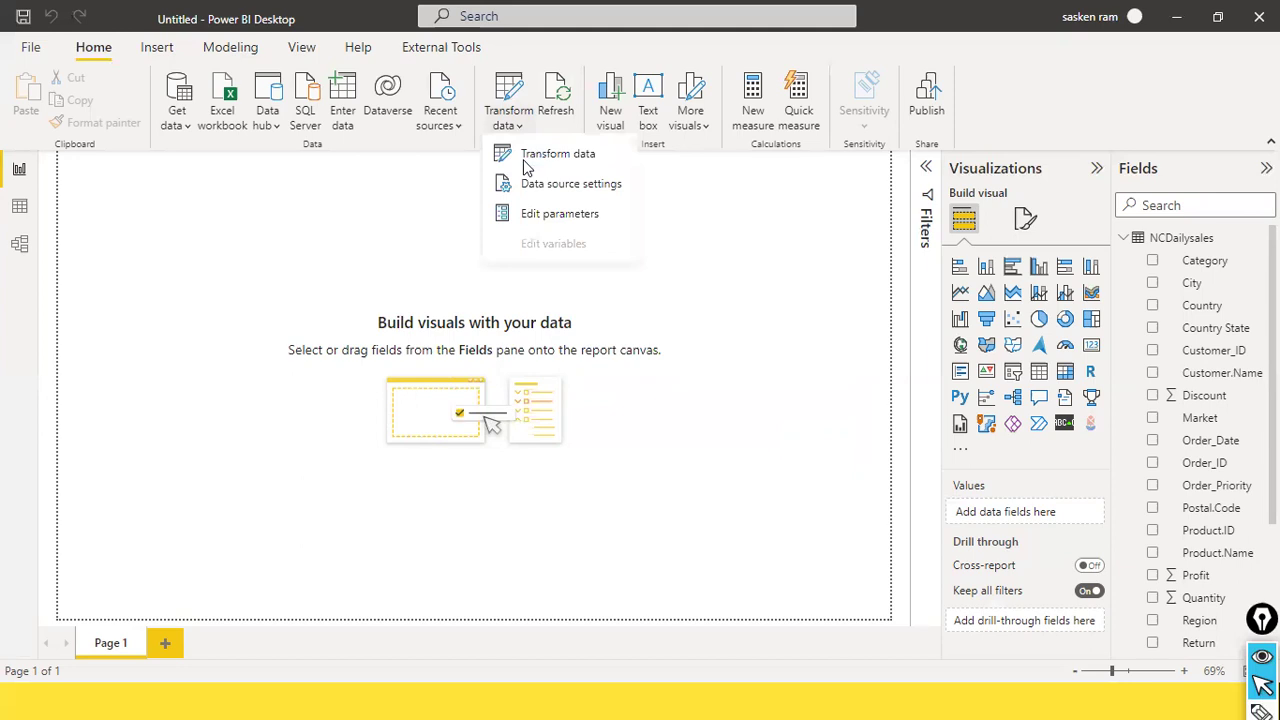
{"action": "left_click", "coordinate": [524, 162]}
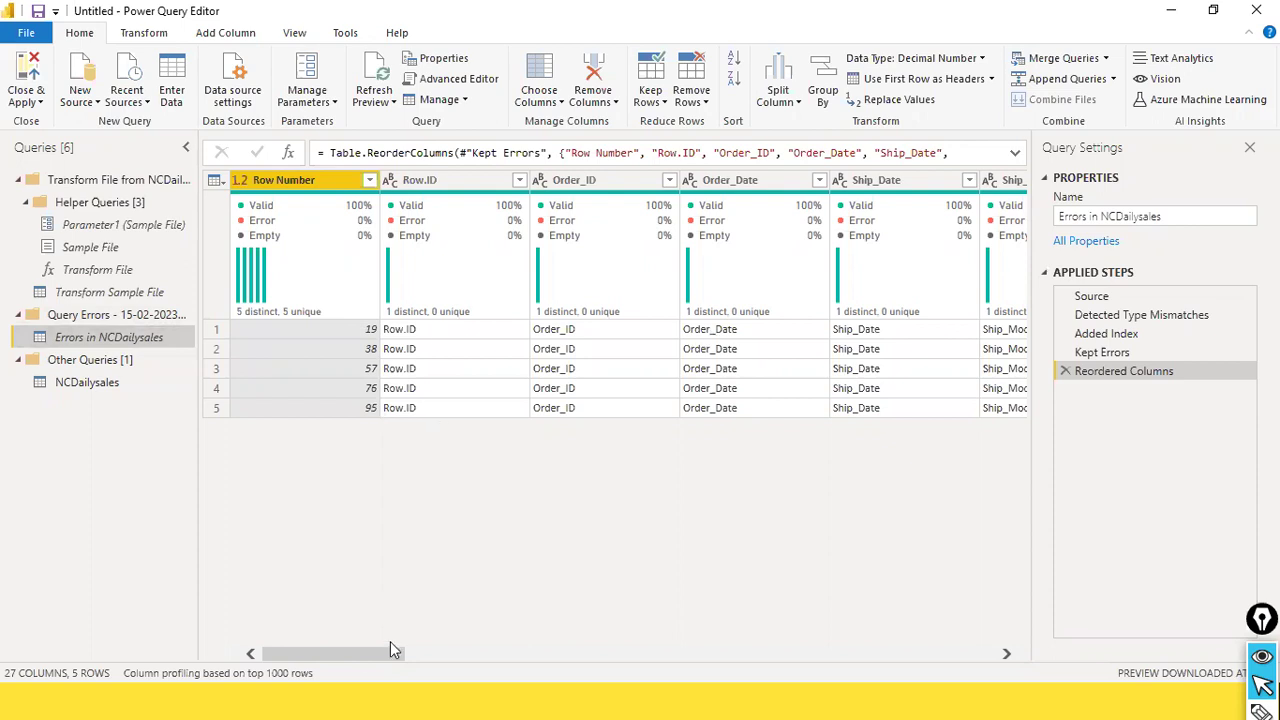
{"action": "left_click", "coordinate": [551, 650]}
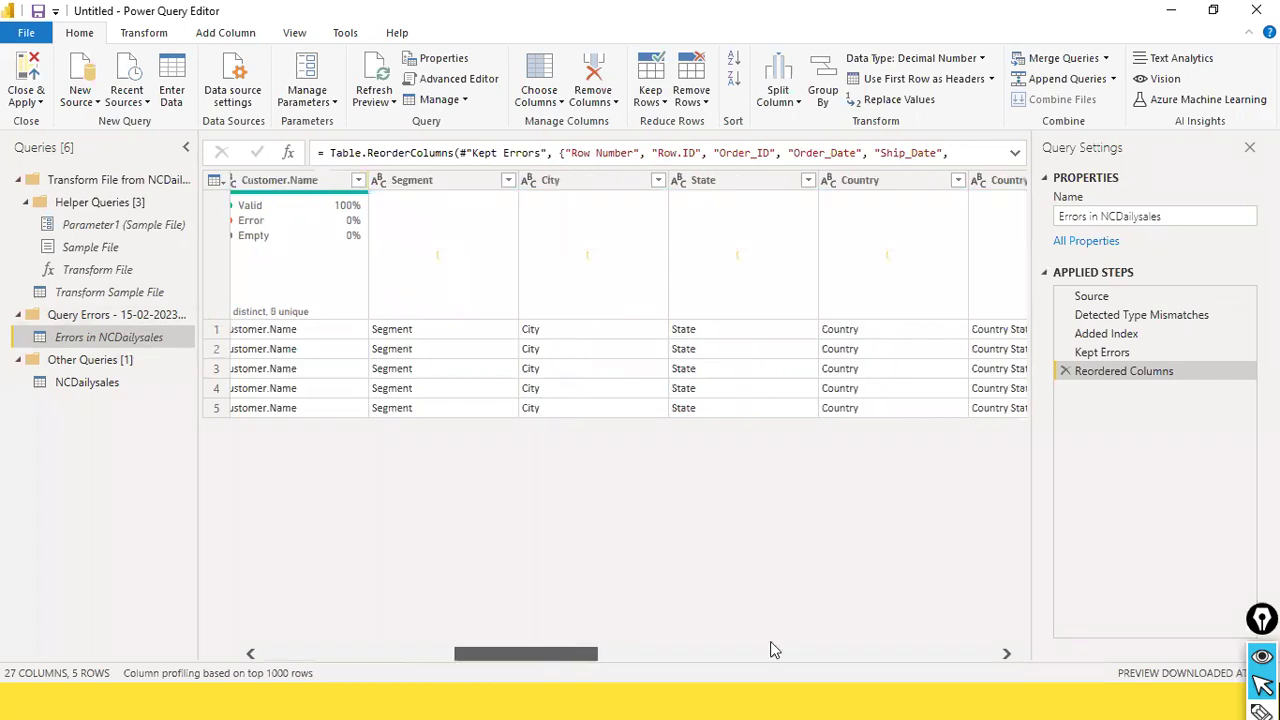
{"action": "left_click", "coordinate": [770, 650]}
{"action": "left_click", "coordinate": [828, 650]}
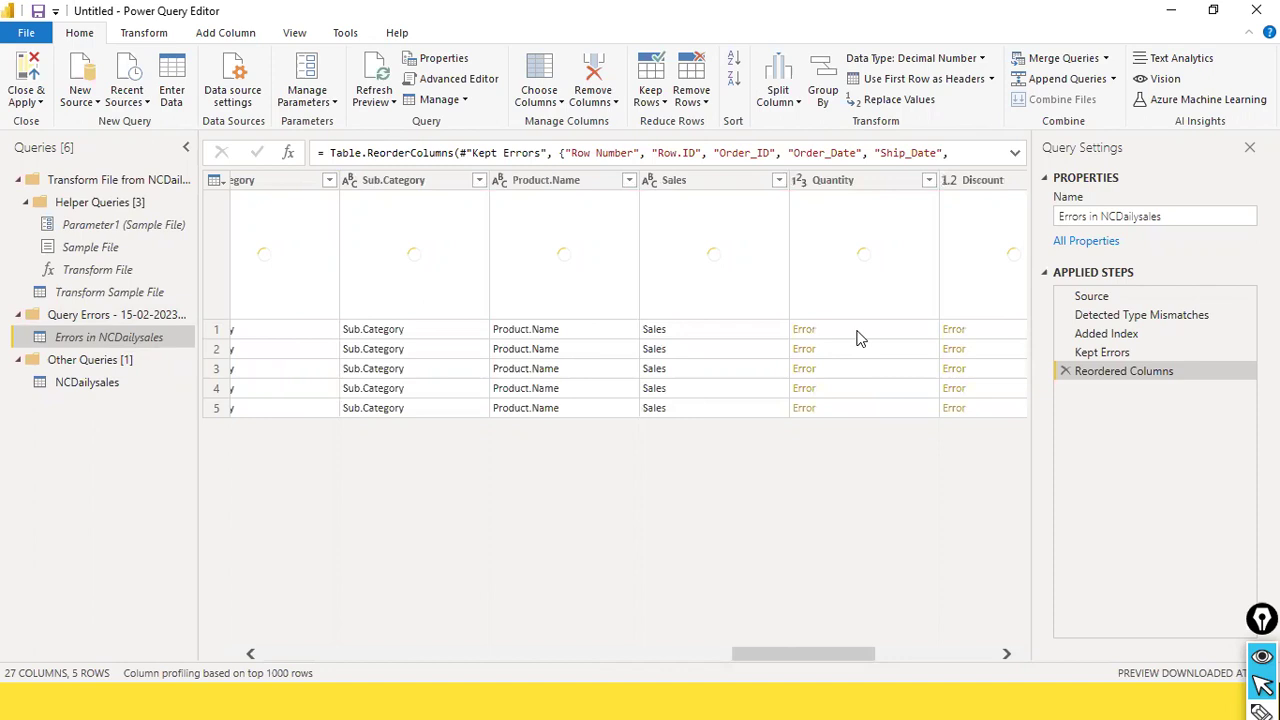
Switch to June.xls in Excel and go to the first empty cell below the Row.ID data on Sheet2
{"action": "key", "text": "alt+Tab"}
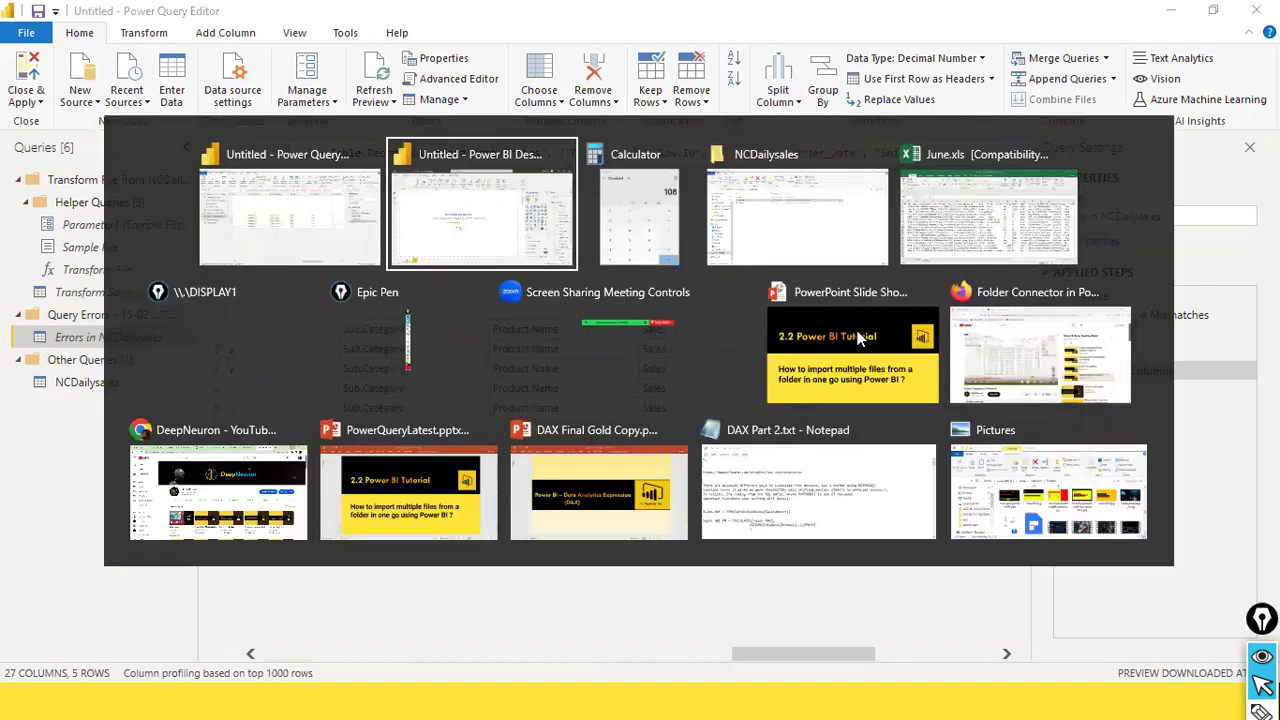
{"action": "key", "text": "Tab"}
{"action": "key", "text": "Tab"}
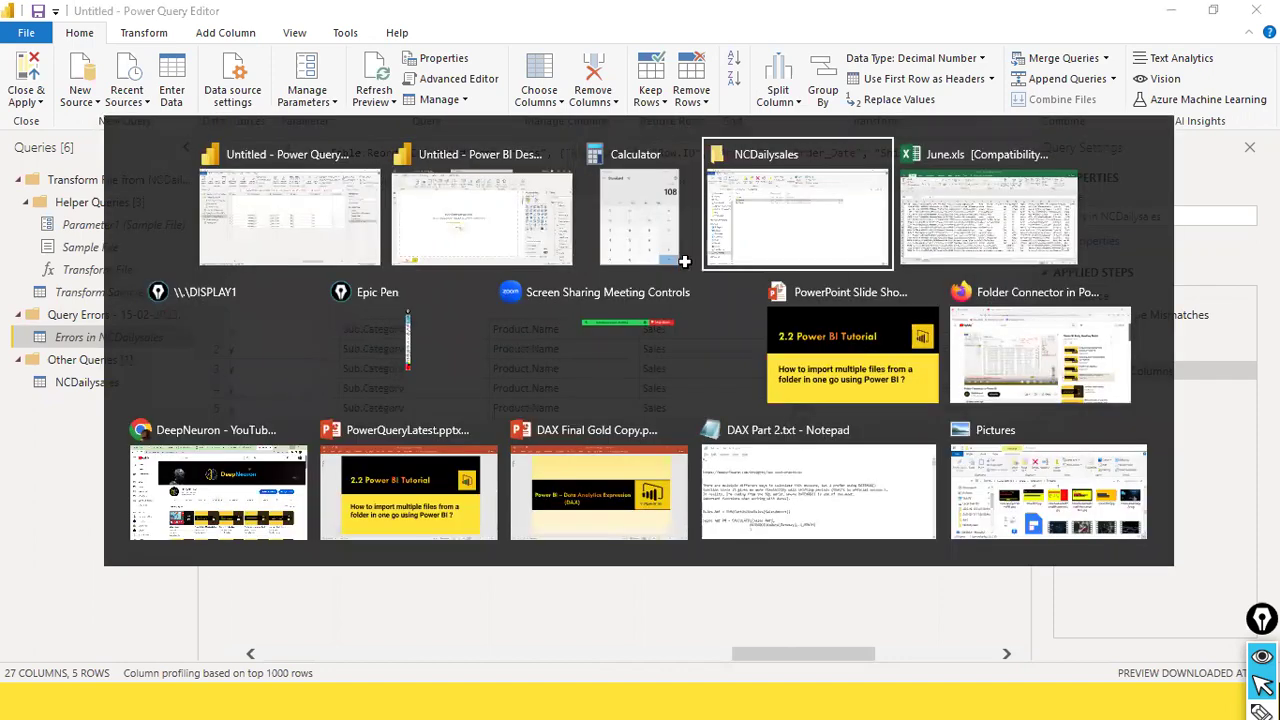
{"action": "key", "text": "Tab"}
{"action": "left_click", "coordinate": [1020, 264]}
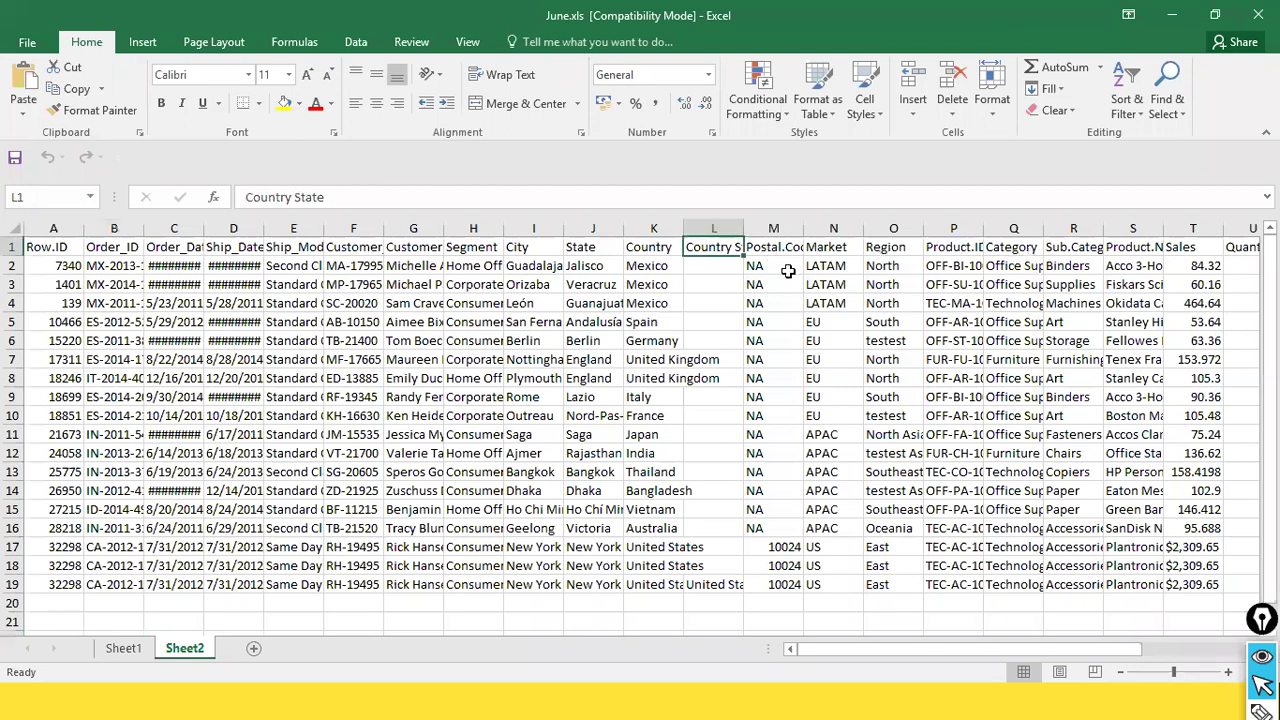
{"action": "left_click", "coordinate": [40, 248]}
{"action": "key", "text": "ctrl+Down"}
{"action": "key", "text": "Down"}
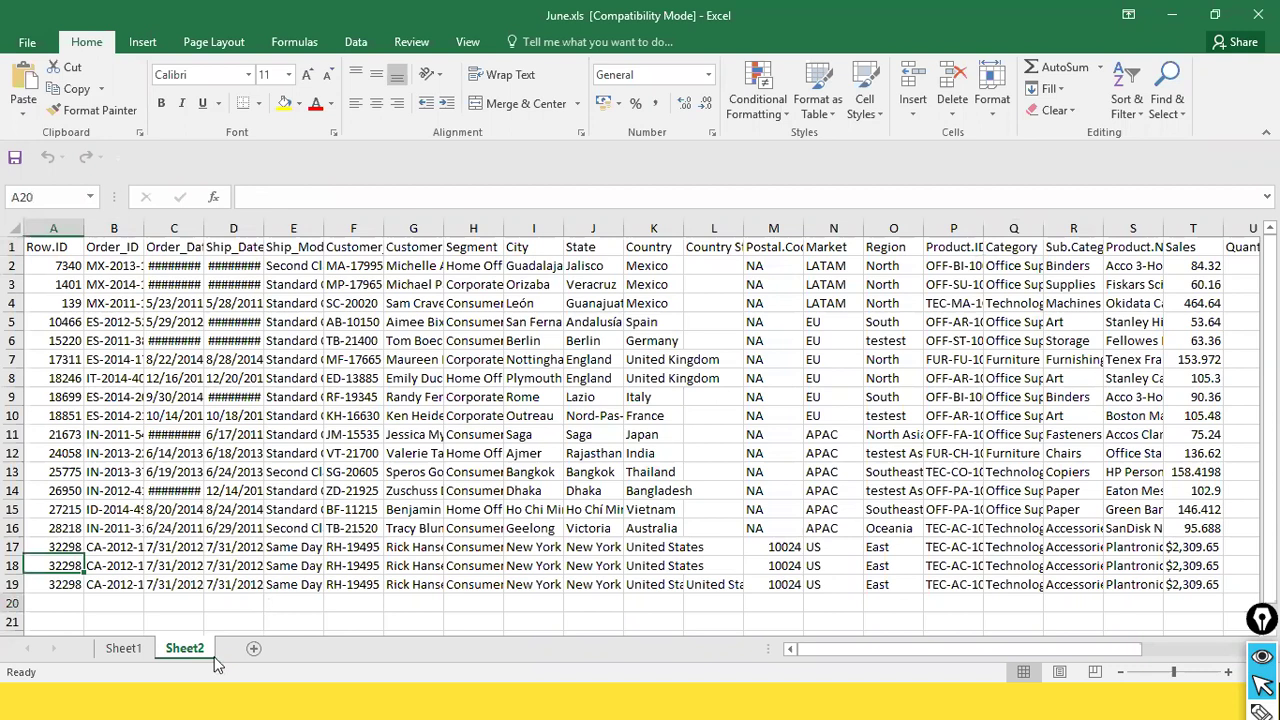
Select cells A20:E20 below the data on Sheet2 and compare that spot with the header row of Sheet1
{"action": "key", "text": "shift+Right"}
{"action": "key", "text": "shift+Right"}
{"action": "key", "text": "shift+Right"}
{"action": "key", "text": "shift+Right"}
{"action": "left_click", "coordinate": [135, 654]}
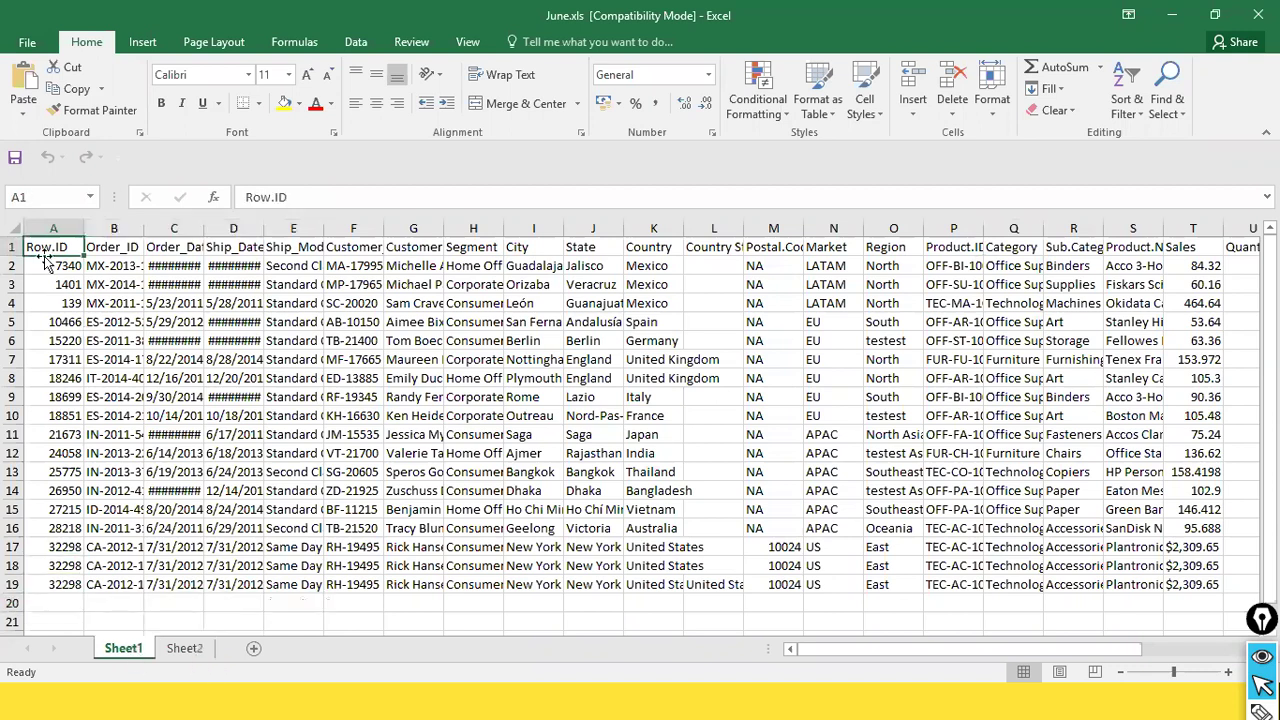
{"action": "left_click", "coordinate": [165, 652]}
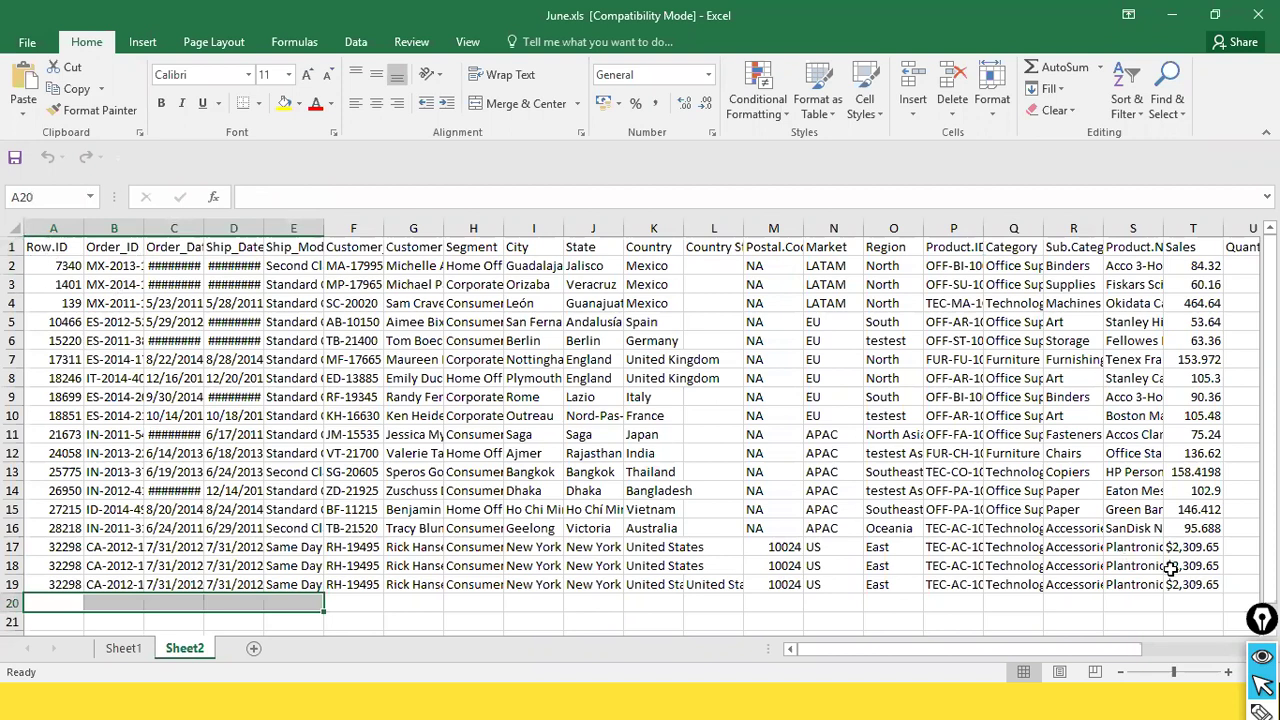
Copy the Row.ID through Sales data, headers included, from Sheet2 and paste it below the Sheet1 data starting at A20
{"action": "key", "text": "ctrl+Home"}
{"action": "key", "text": "ctrl+a"}
{"action": "key", "text": "ctrl+c"}
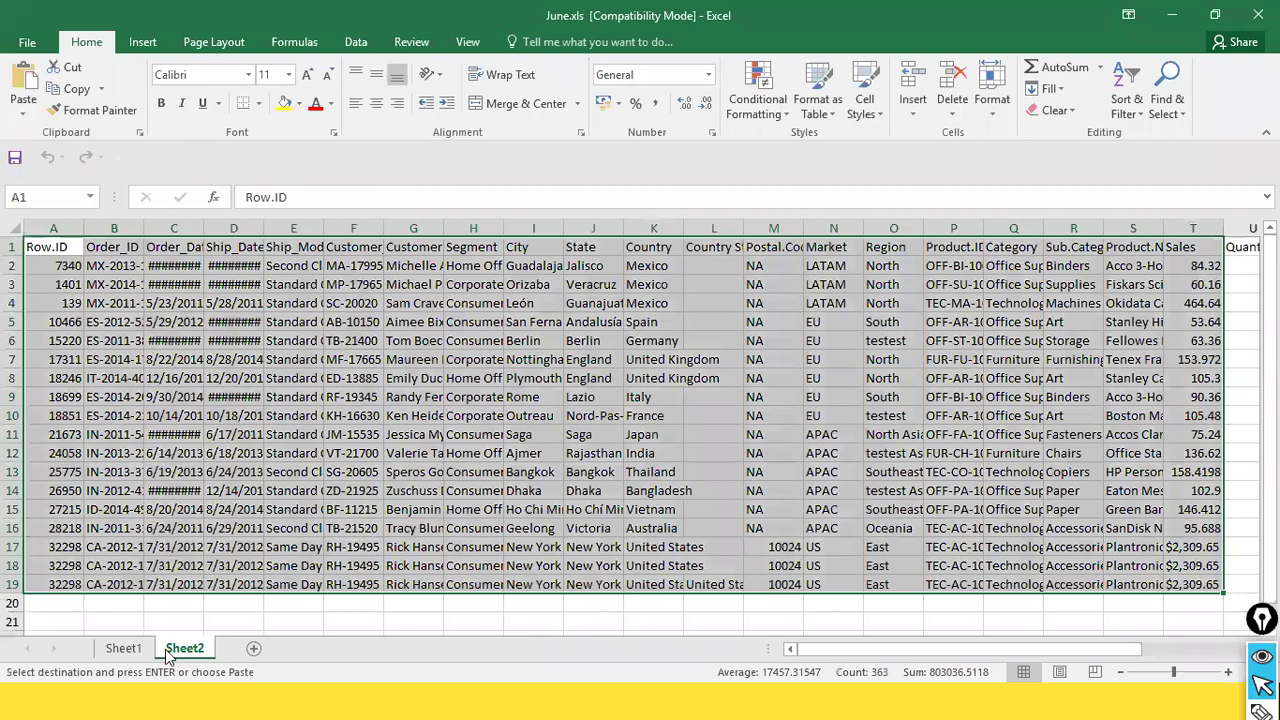
{"action": "left_click", "coordinate": [123, 648]}
{"action": "left_click", "coordinate": [61, 606]}
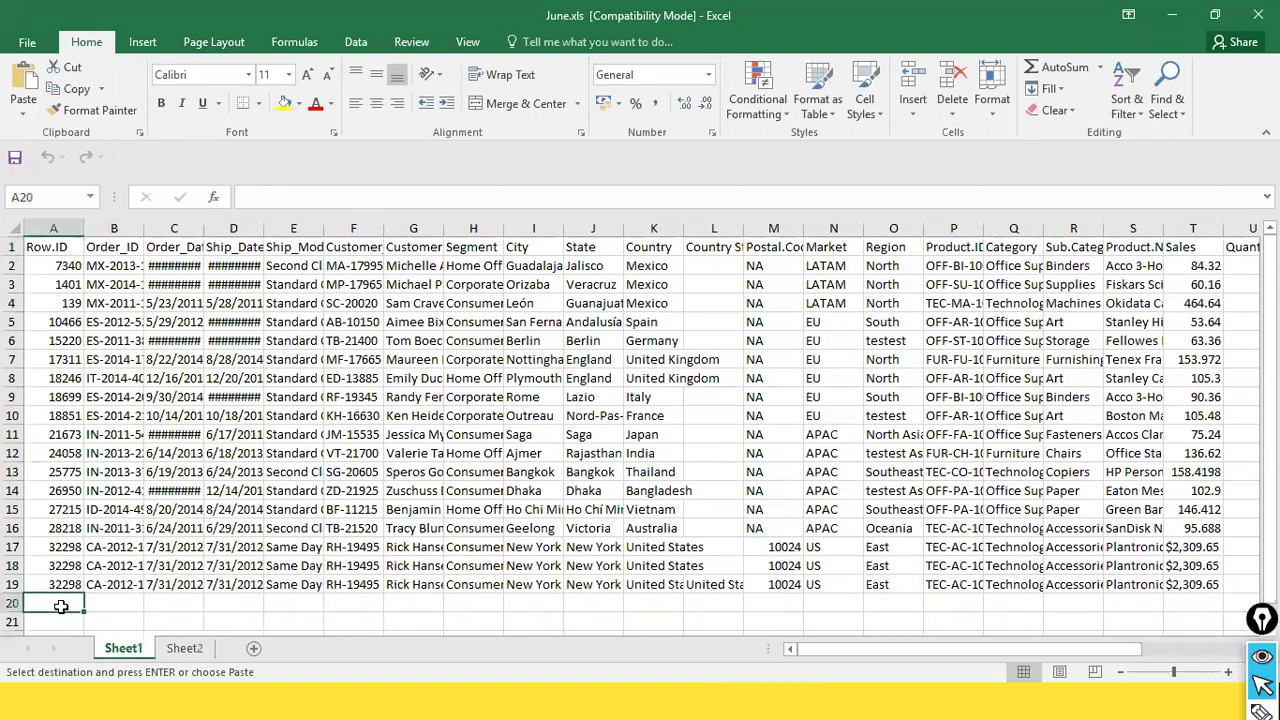
{"action": "key", "text": "ctrl+v"}
{"action": "scroll", "coordinate": [321, 582], "scroll_direction": "down", "scroll_amount": 2}
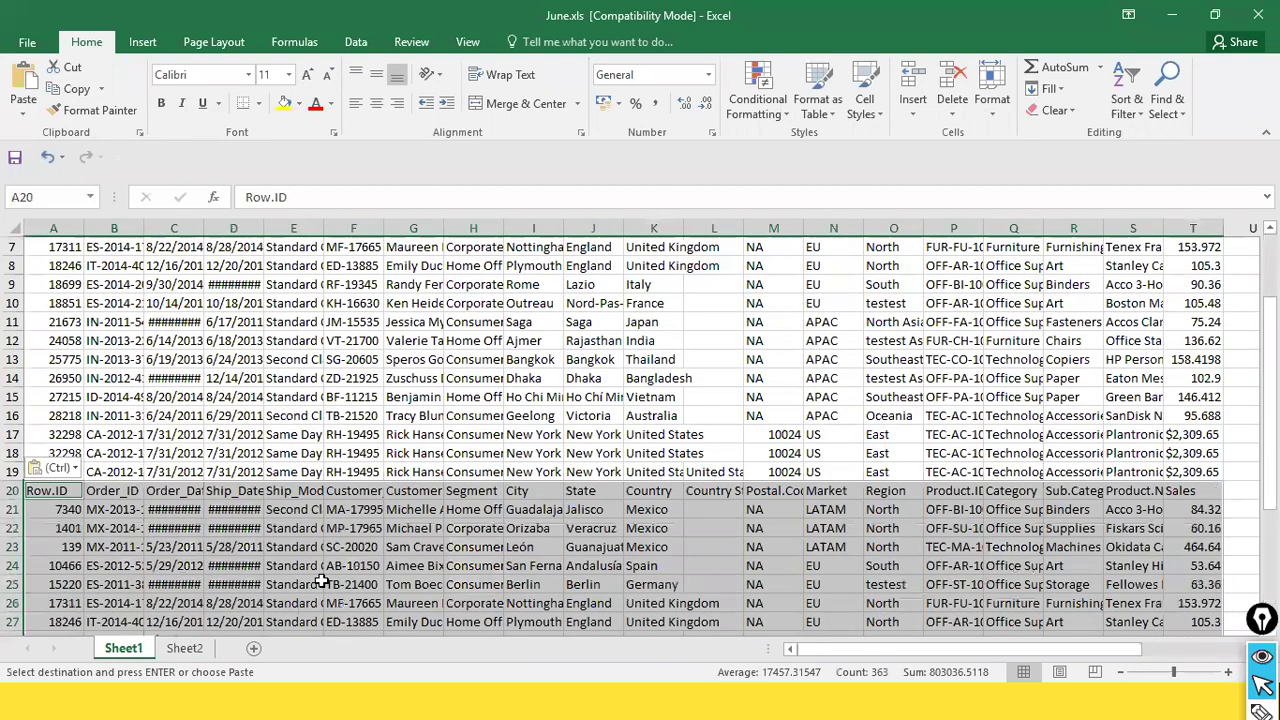
Examine the pasted header row on Sheet1 against the original headers and the columns to the right of Sales
{"action": "left_click", "coordinate": [46, 478]}
{"action": "scroll", "coordinate": [90, 518], "scroll_direction": "up", "scroll_amount": 2}
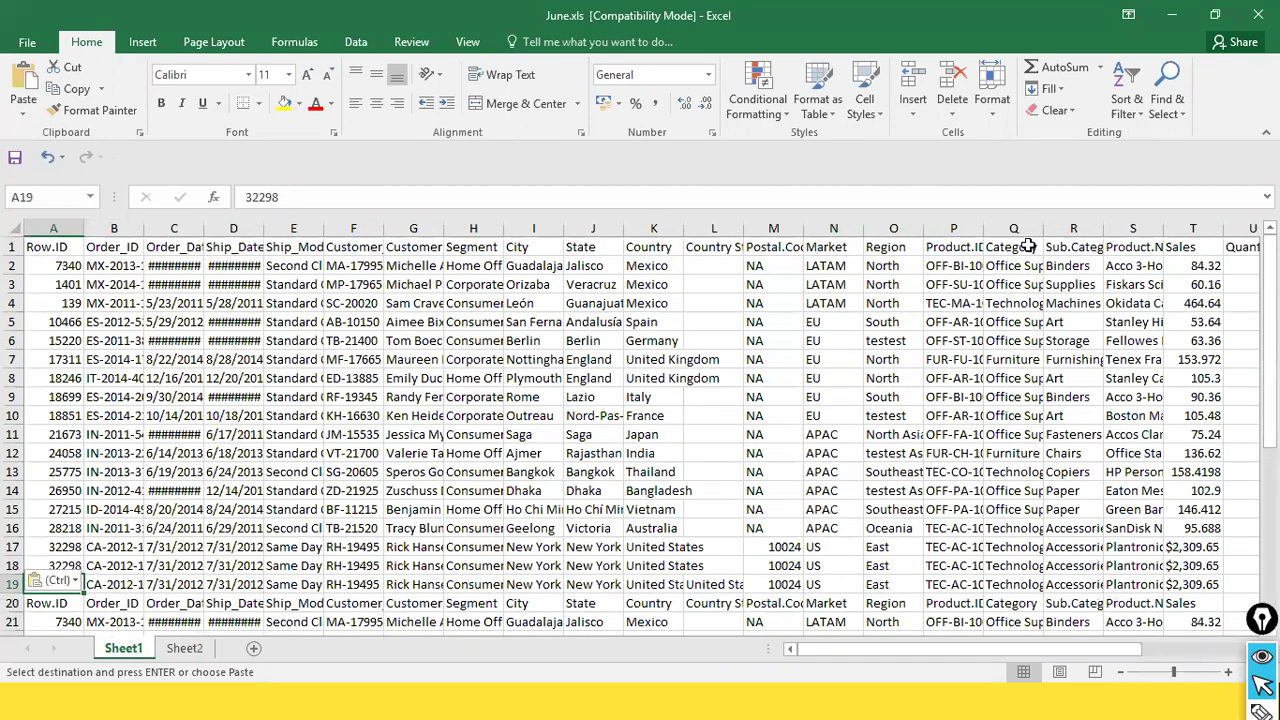
{"action": "scroll", "coordinate": [834, 414], "scroll_direction": "down", "scroll_amount": 1}
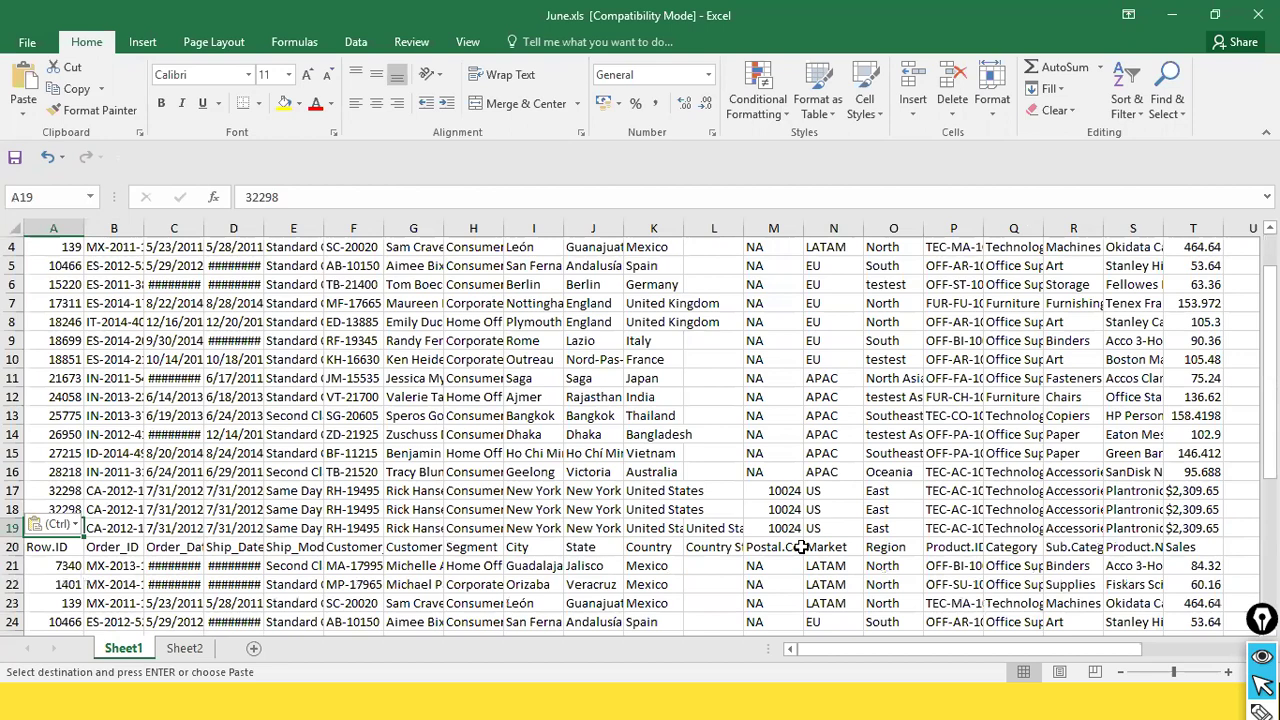
{"action": "left_click_drag", "start_coordinate": [969, 654], "coordinate": [1080, 648]}
{"action": "scroll", "coordinate": [970, 443], "scroll_direction": "up", "scroll_amount": 1}
{"action": "scroll", "coordinate": [970, 443], "scroll_direction": "down", "scroll_amount": 2}
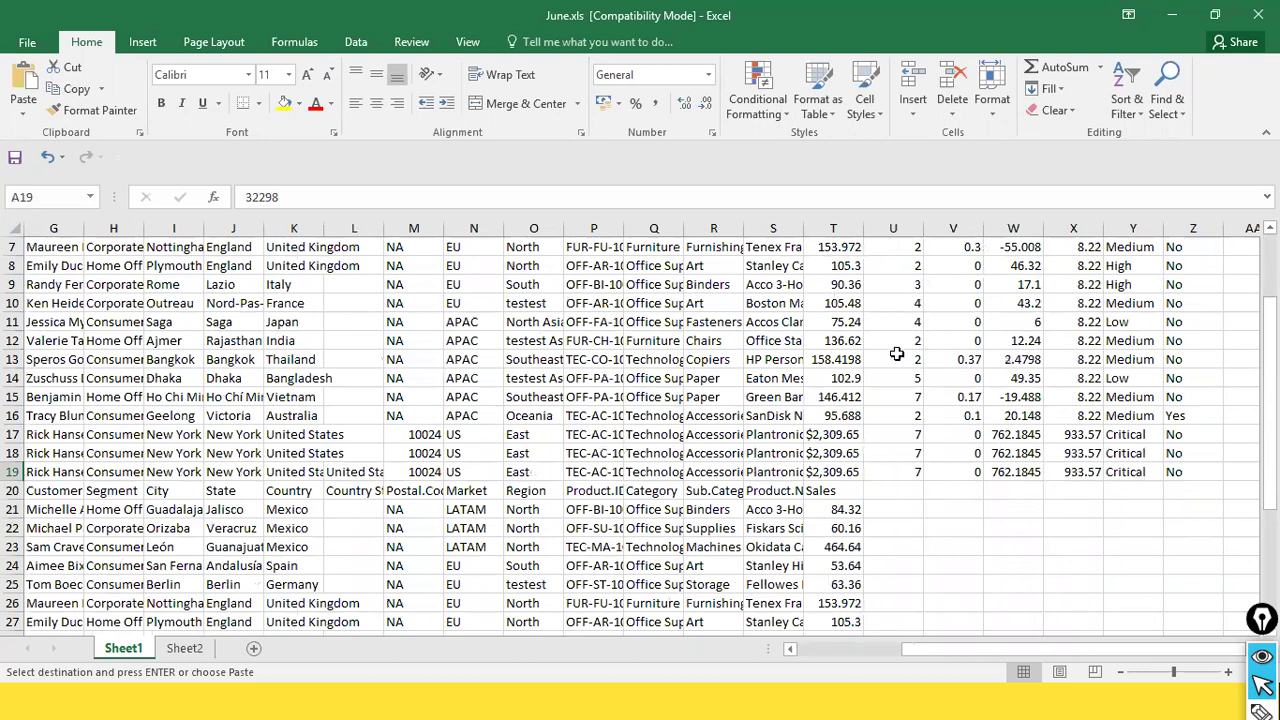
{"action": "scroll", "coordinate": [890, 390], "scroll_direction": "up", "scroll_amount": 2}
Copy the Quantity header from U1 into U20 on Sheet1 and select the Quantity values in U2:U18
{"action": "left_click", "coordinate": [893, 249]}
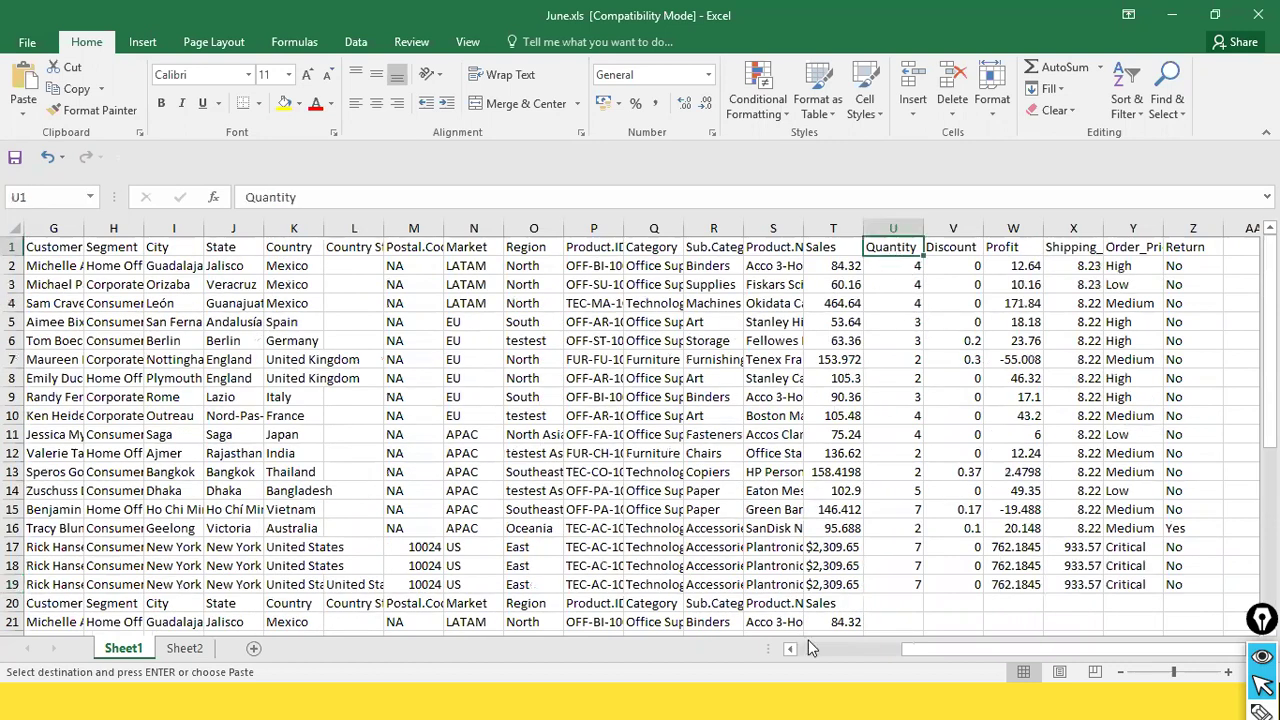
{"action": "scroll", "coordinate": [886, 616], "scroll_direction": "down", "scroll_amount": 1}
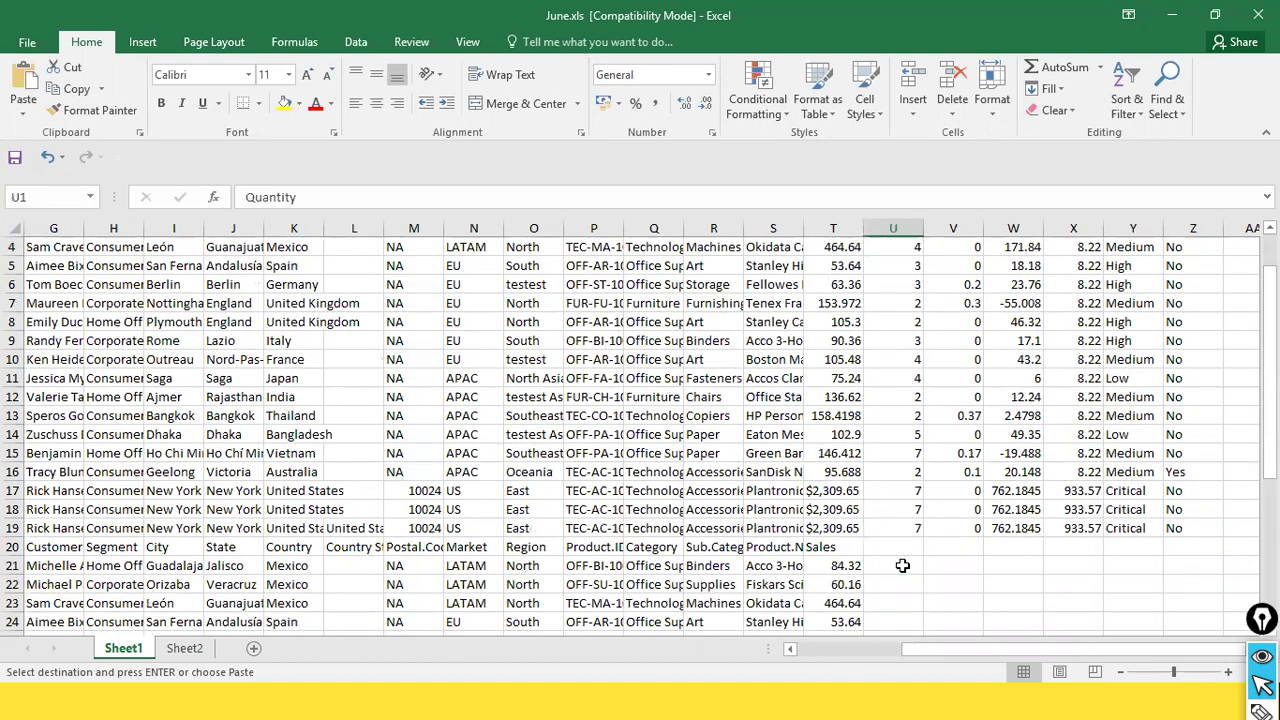
{"action": "left_click", "coordinate": [902, 566]}
{"action": "left_click_drag", "start_coordinate": [956, 650], "coordinate": [946, 614]}
{"action": "left_click", "coordinate": [906, 543]}
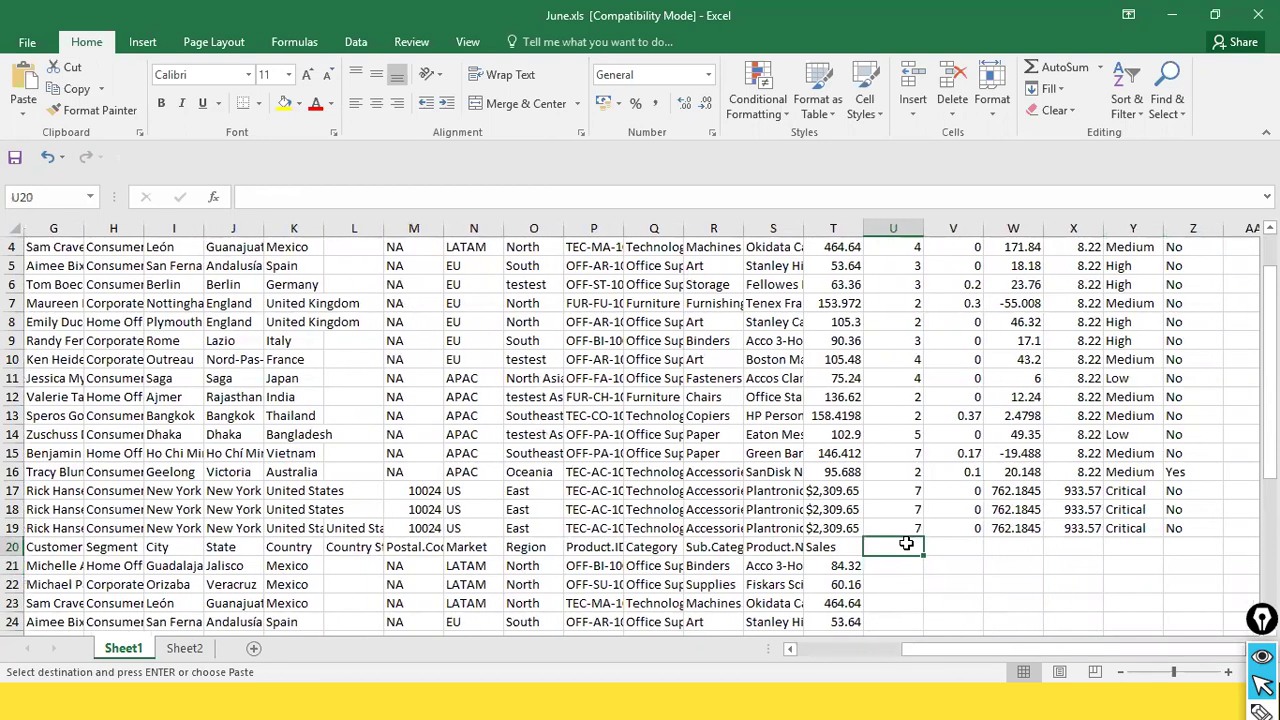
{"action": "key", "text": "ctrl+v"}
{"action": "scroll", "coordinate": [1074, 570], "scroll_direction": "up", "scroll_amount": 1}
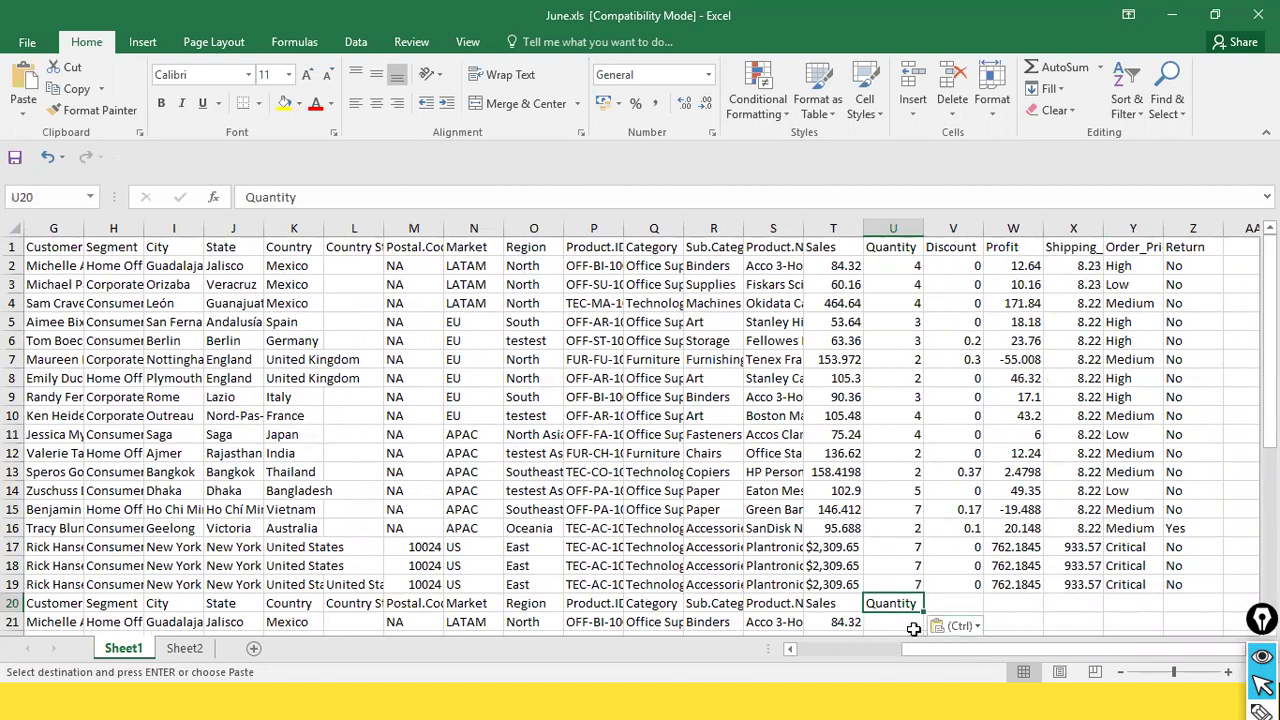
{"action": "left_click_drag", "start_coordinate": [913, 267], "coordinate": [906, 571]}
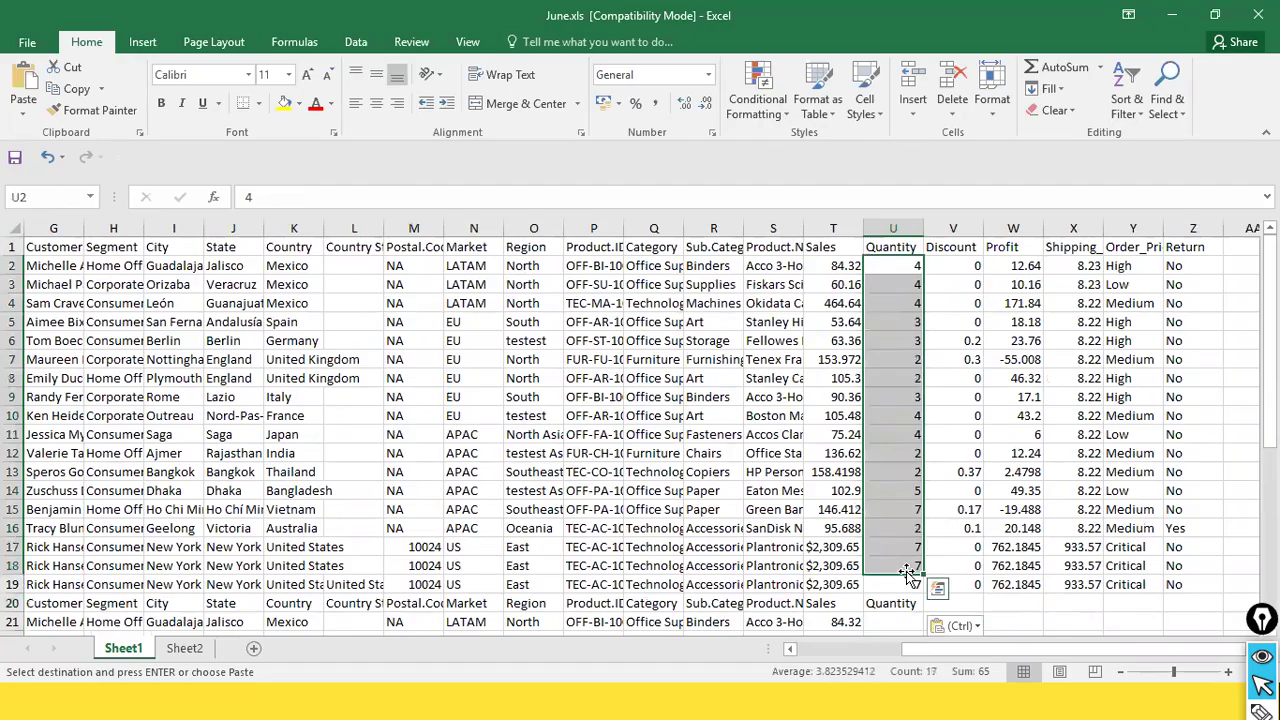
Switch back to Power Query Editor and change the Sales column of NCDailysales to Decimal Number
{"action": "key", "text": "alt+Tab"}
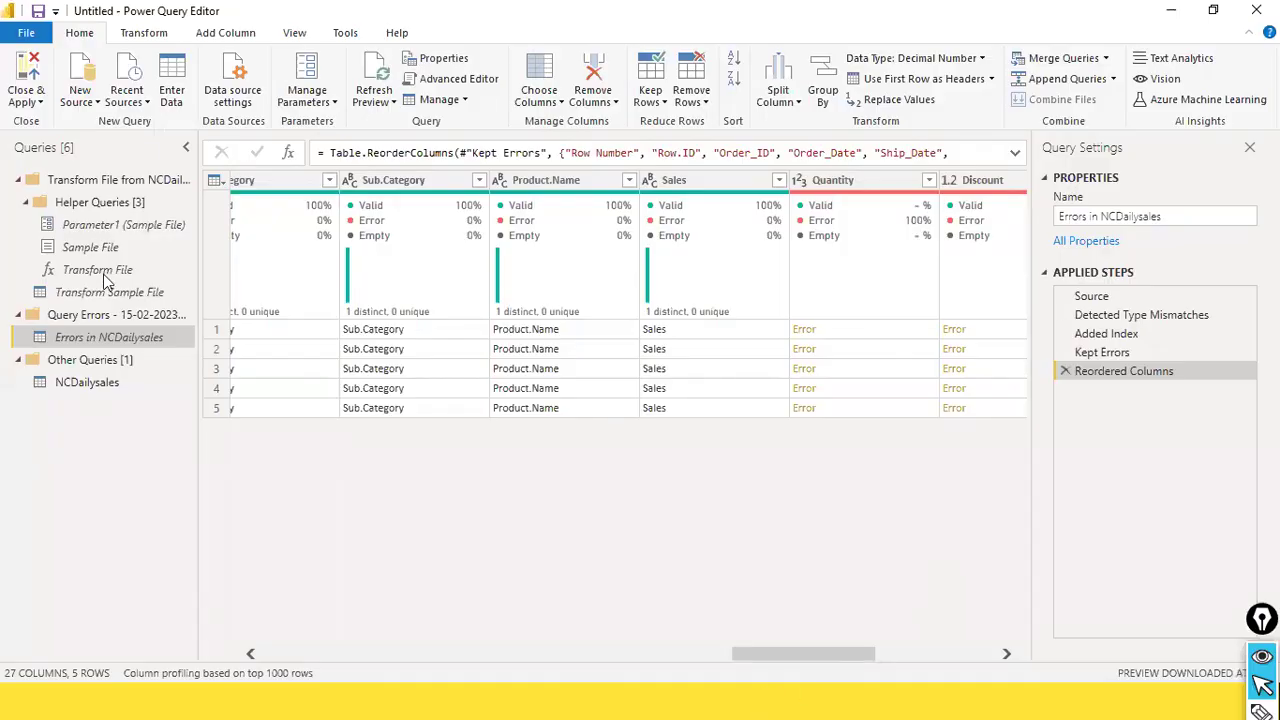
{"action": "left_click", "coordinate": [71, 386]}
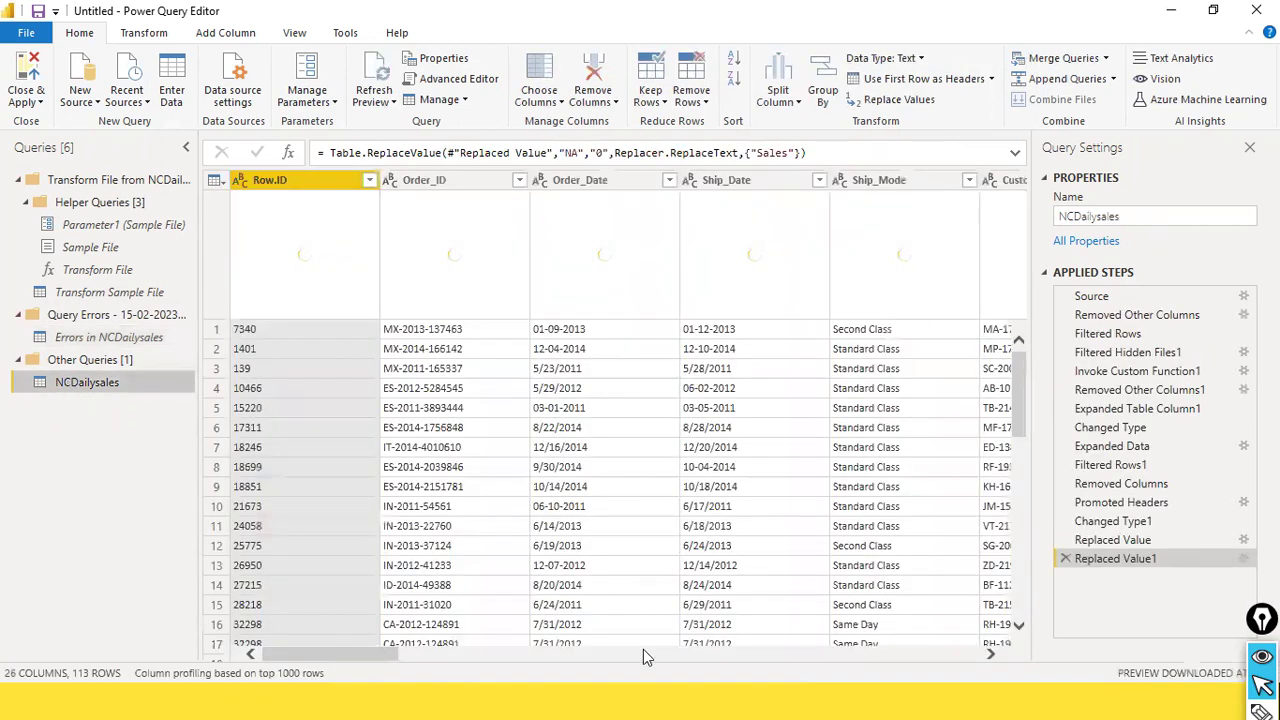
{"action": "left_click_drag", "start_coordinate": [355, 655], "coordinate": [806, 620]}
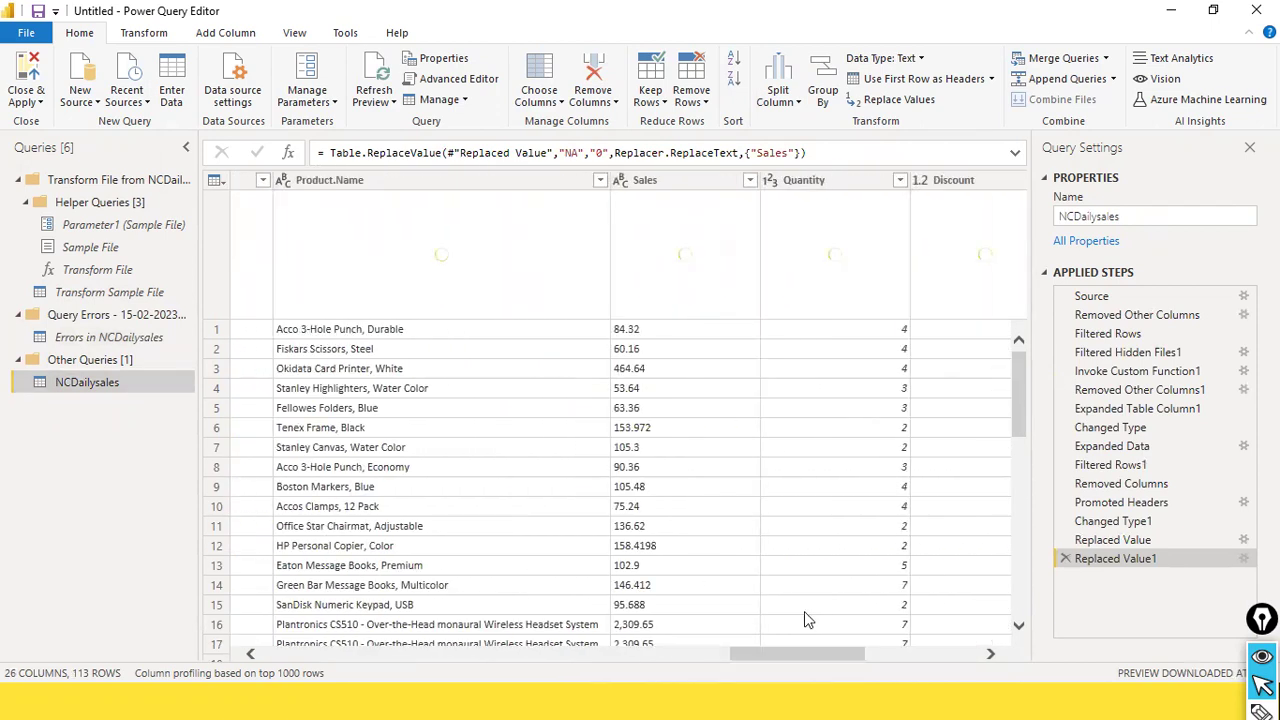
{"action": "left_click", "coordinate": [622, 181]}
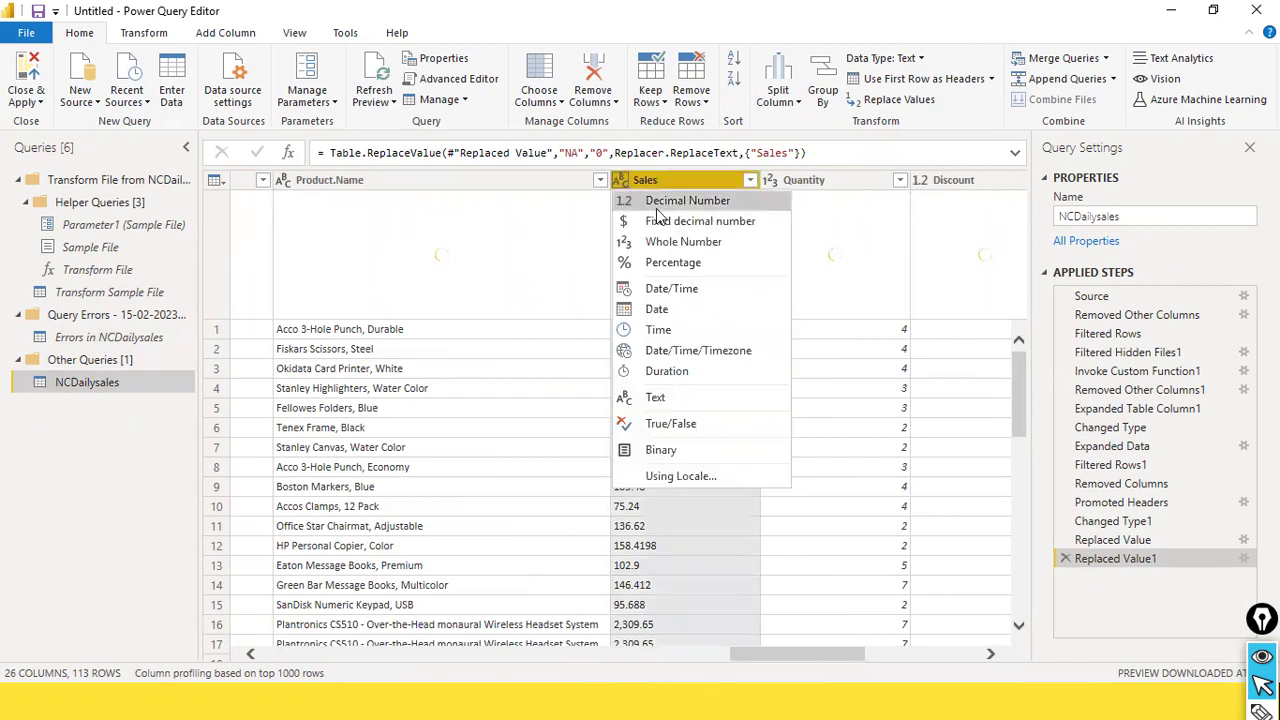
{"action": "left_click", "coordinate": [655, 200]}
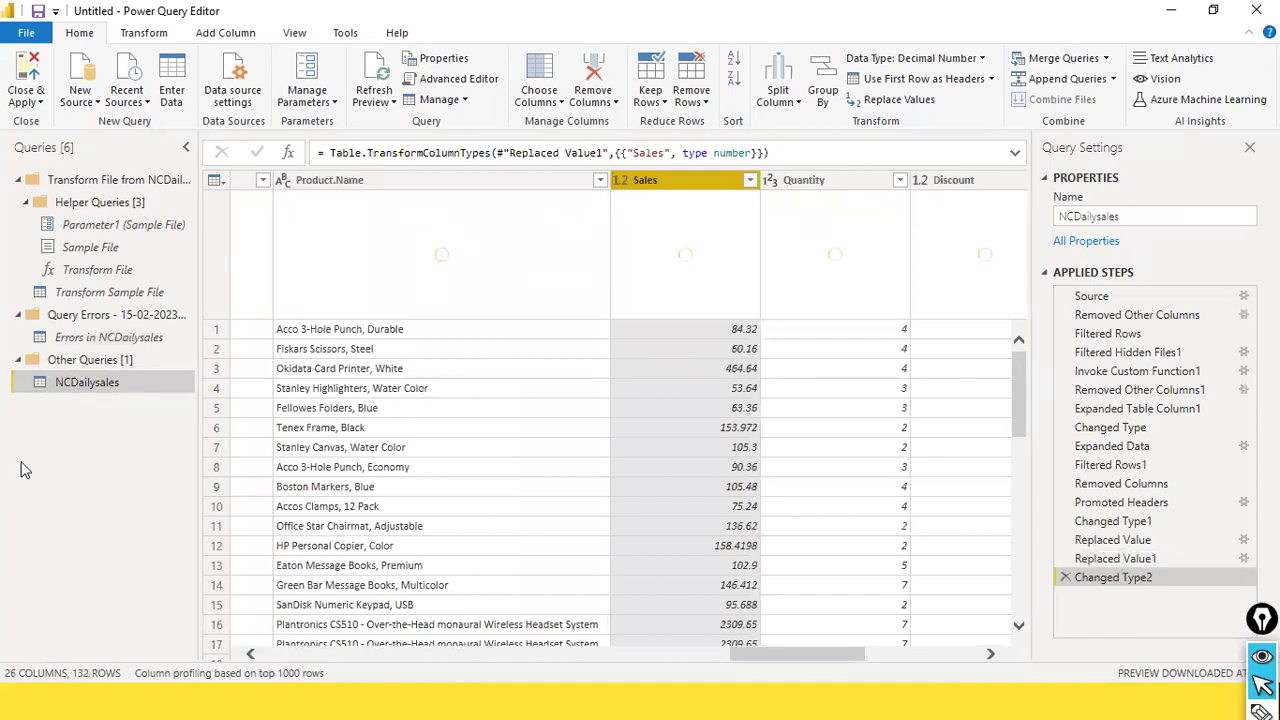
Select the NCDailysales query and close Power Query Editor, applying its changes to the data model
{"action": "left_click", "coordinate": [127, 342]}
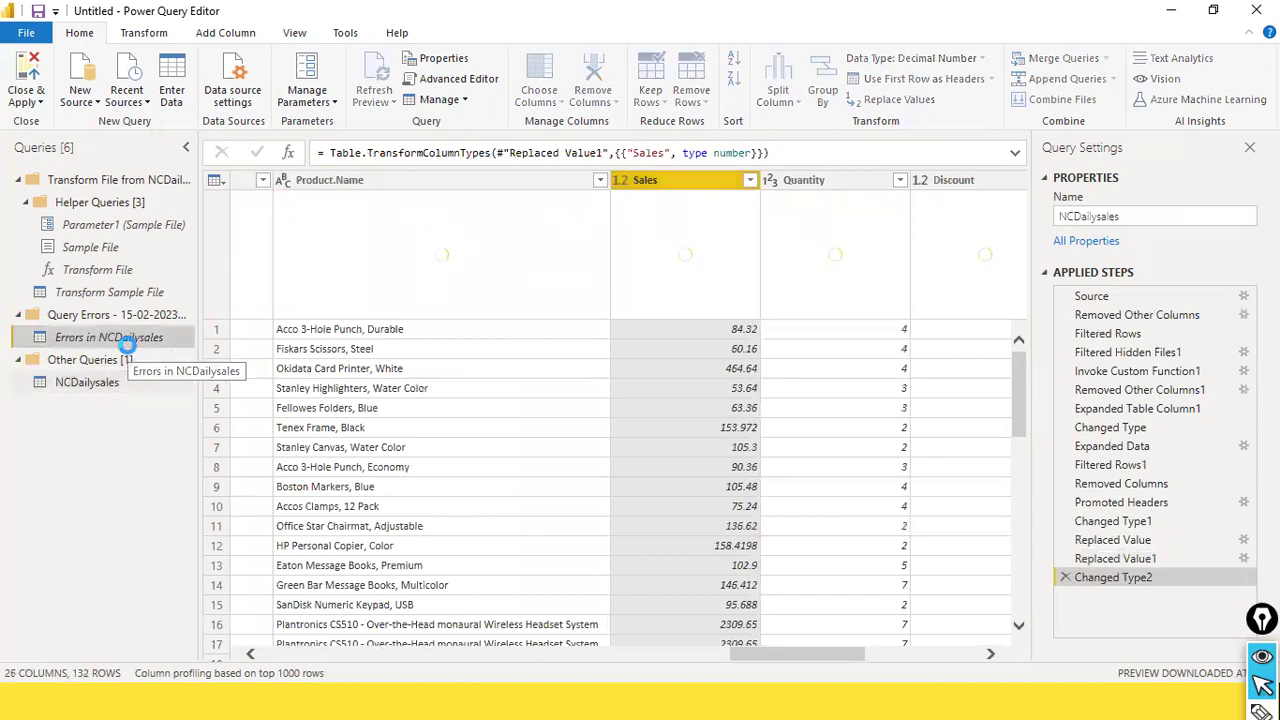
{"action": "left_click", "coordinate": [110, 384]}
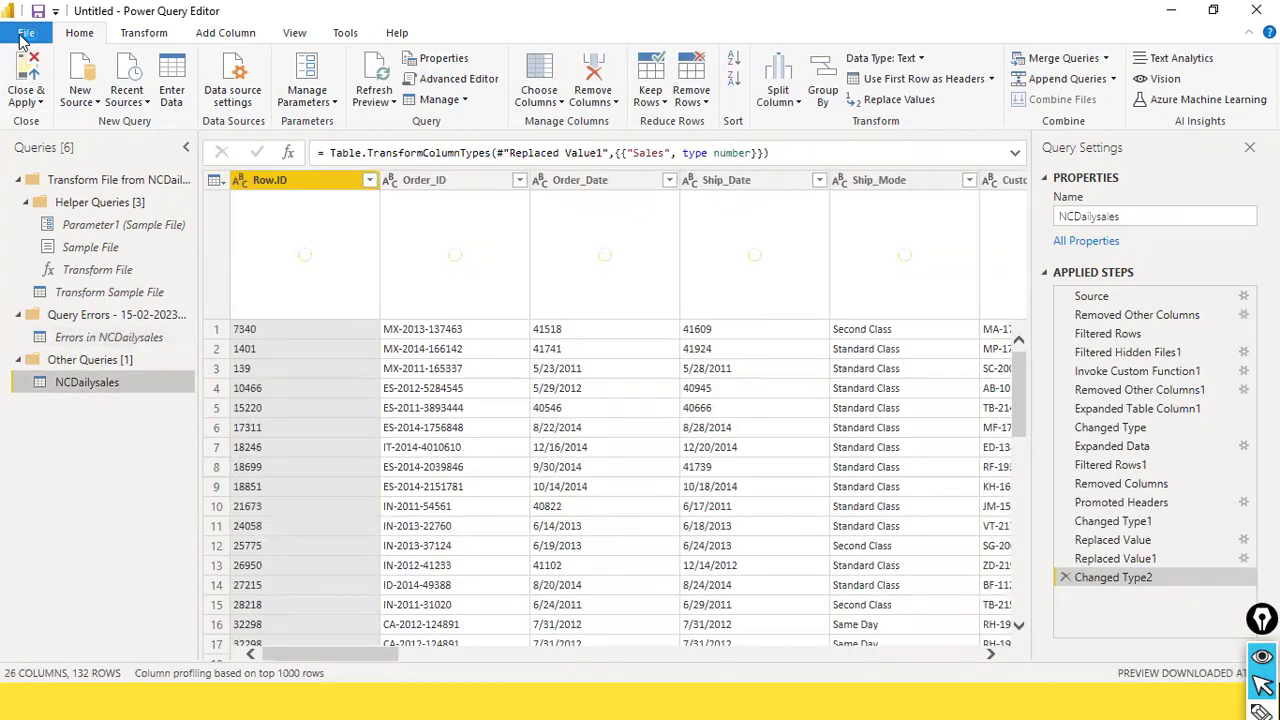
{"action": "left_click", "coordinate": [24, 33]}
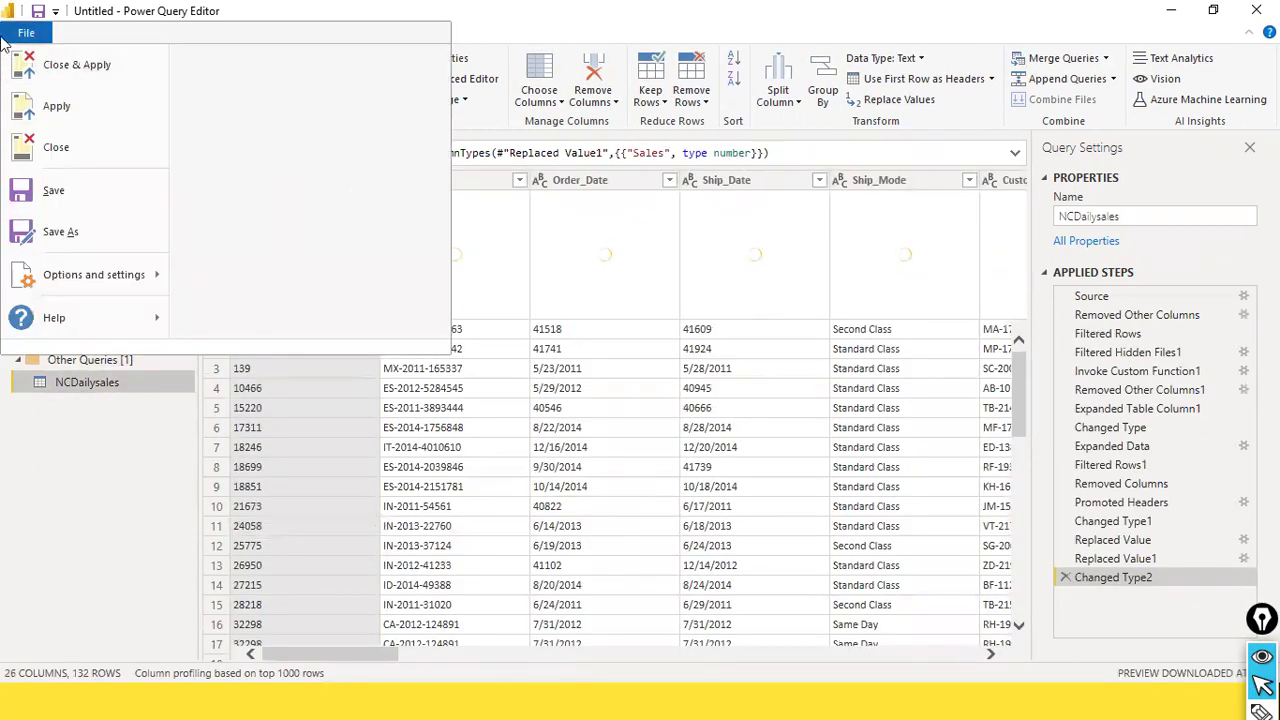
{"action": "left_click", "coordinate": [70, 64]}
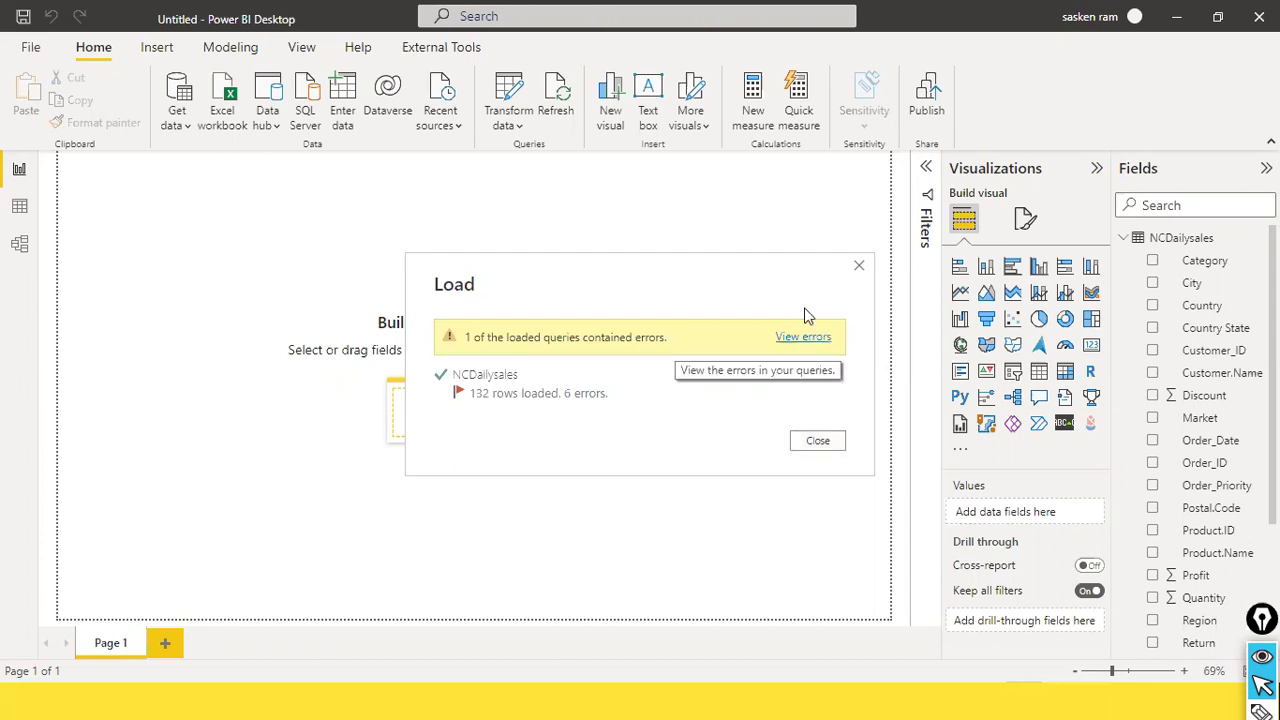
View the NCDailysales load errors, close the load report and apply the pending query changes
{"action": "left_click", "coordinate": [805, 313]}
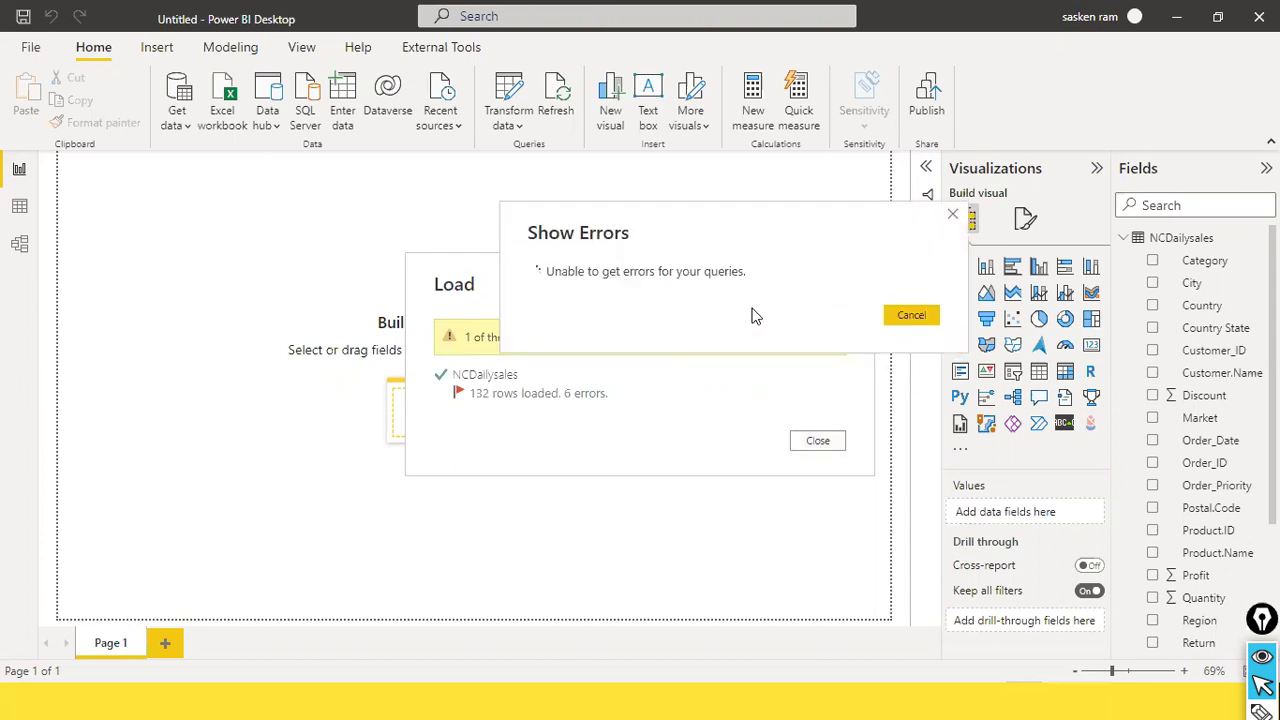
{"action": "key", "text": "Escape"}
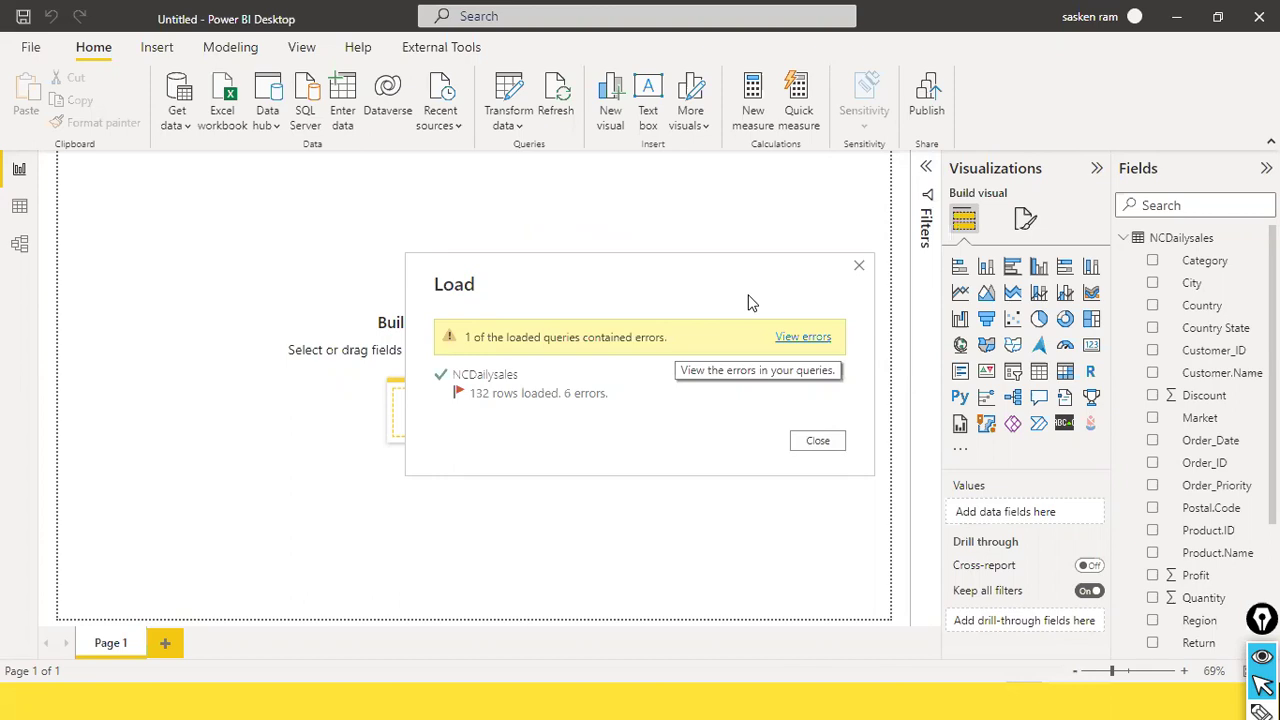
{"action": "left_click", "coordinate": [812, 338]}
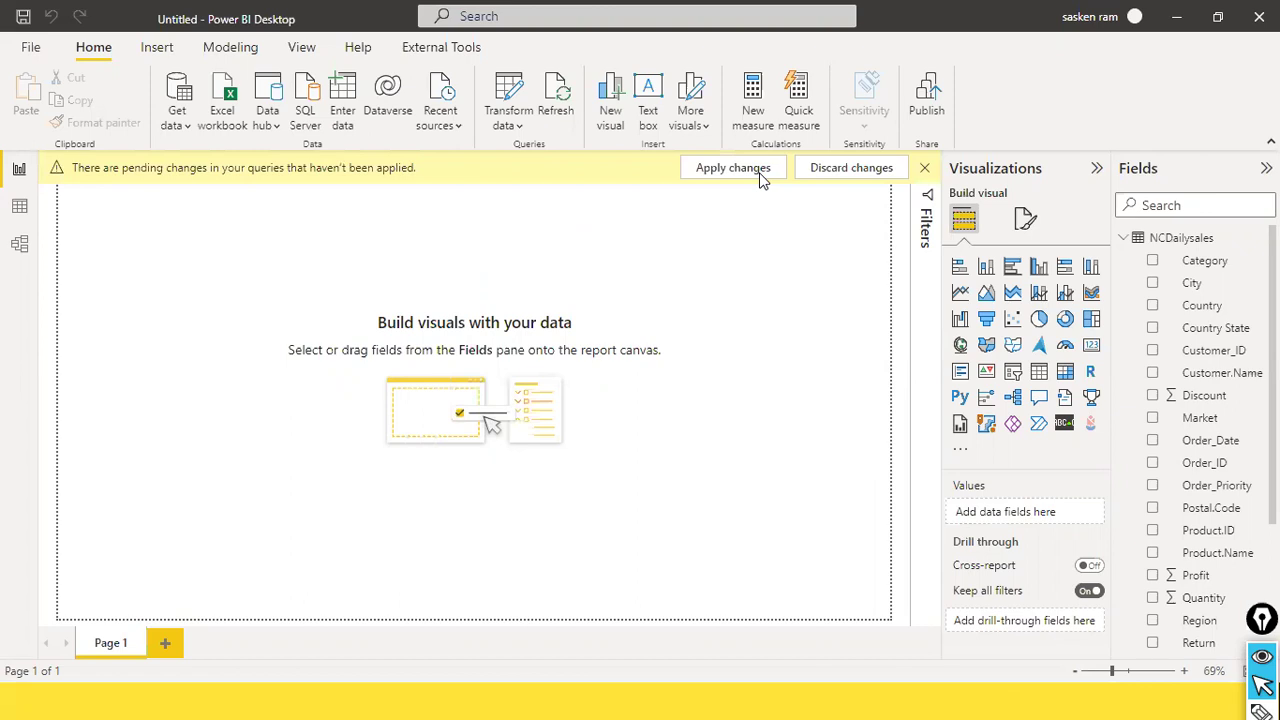
{"action": "left_click", "coordinate": [760, 177]}
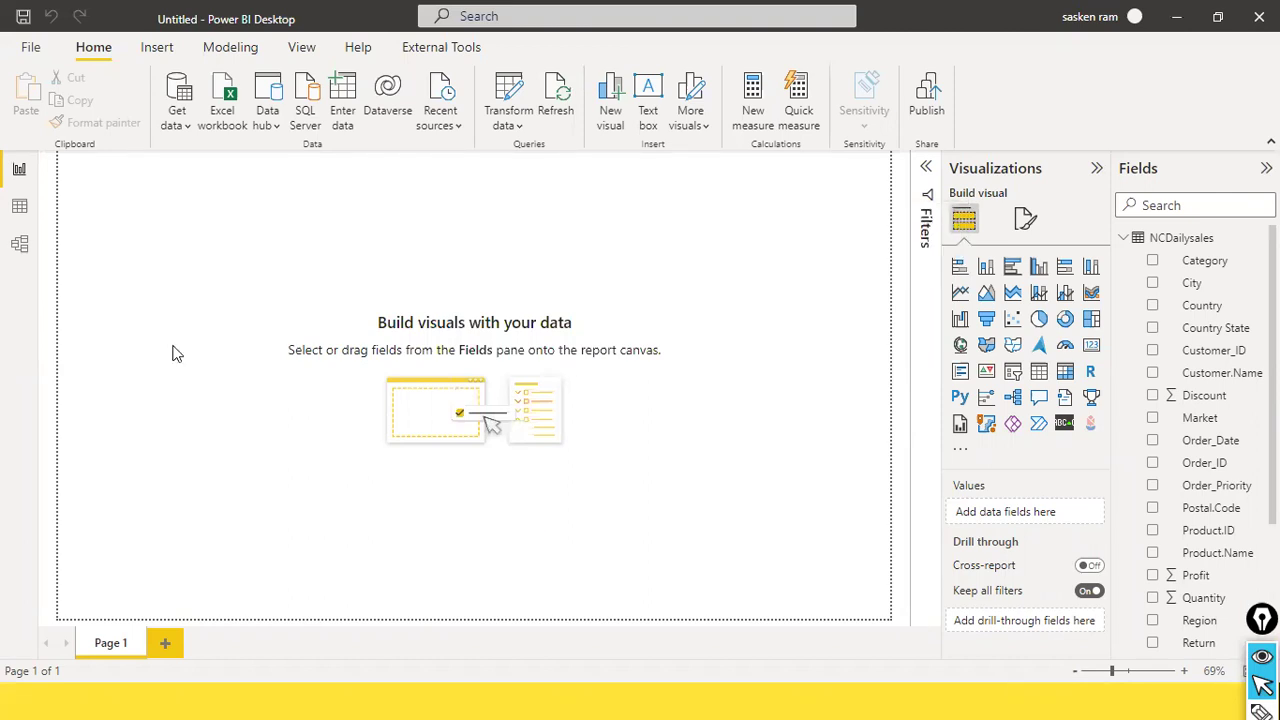
Insert an empty table visual on Page 1 in report view, move it toward the canvas centre and enlarge it
{"action": "left_click", "coordinate": [19, 245]}
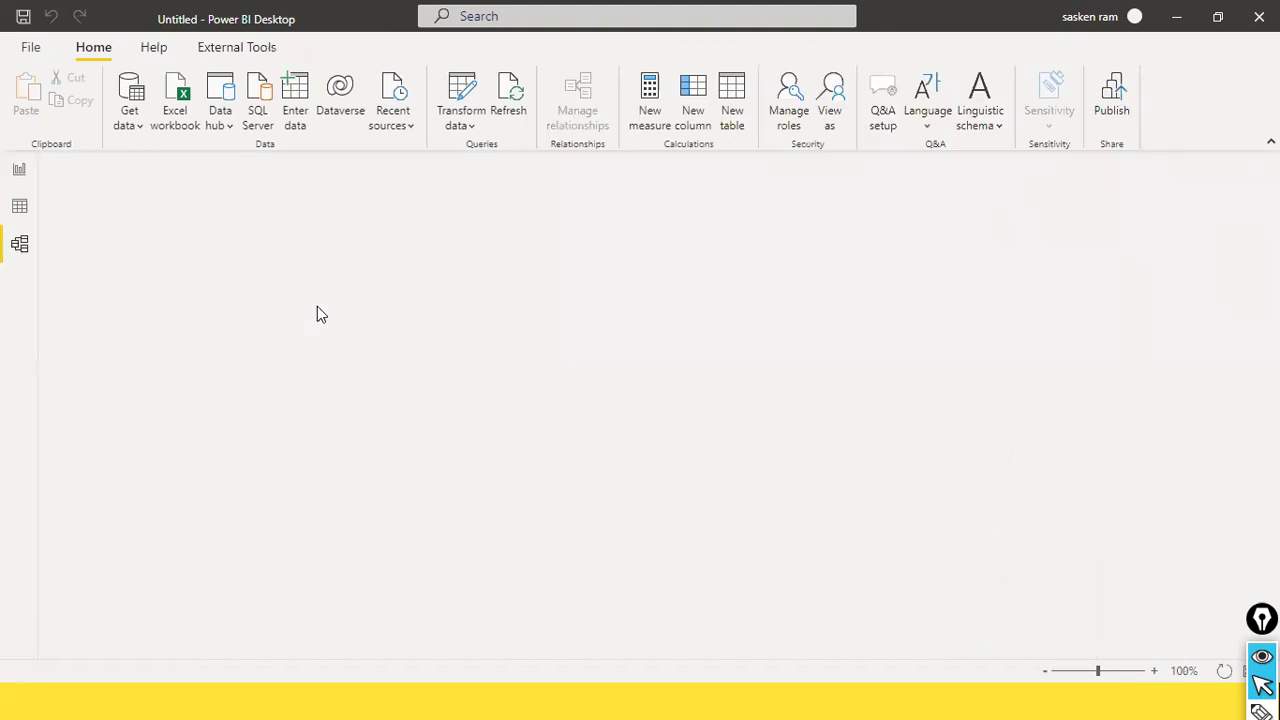
{"action": "left_click", "coordinate": [17, 170]}
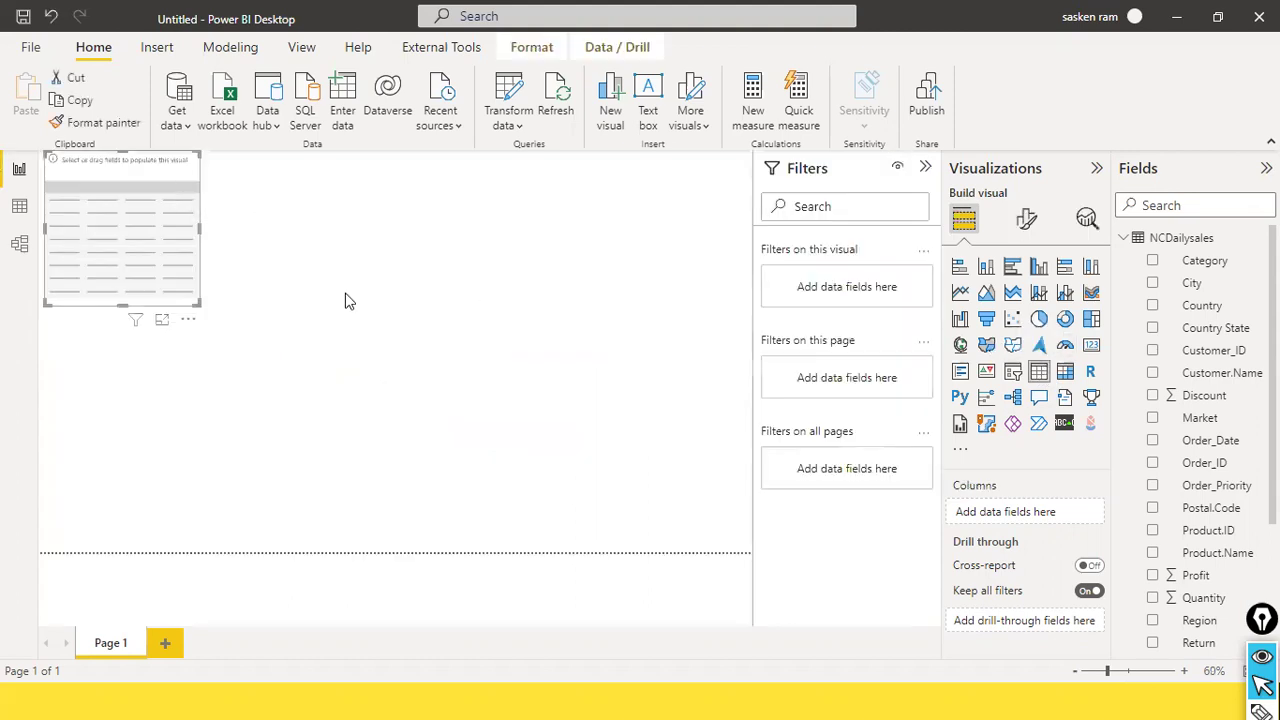
{"action": "left_click_drag", "start_coordinate": [196, 231], "coordinate": [357, 351]}
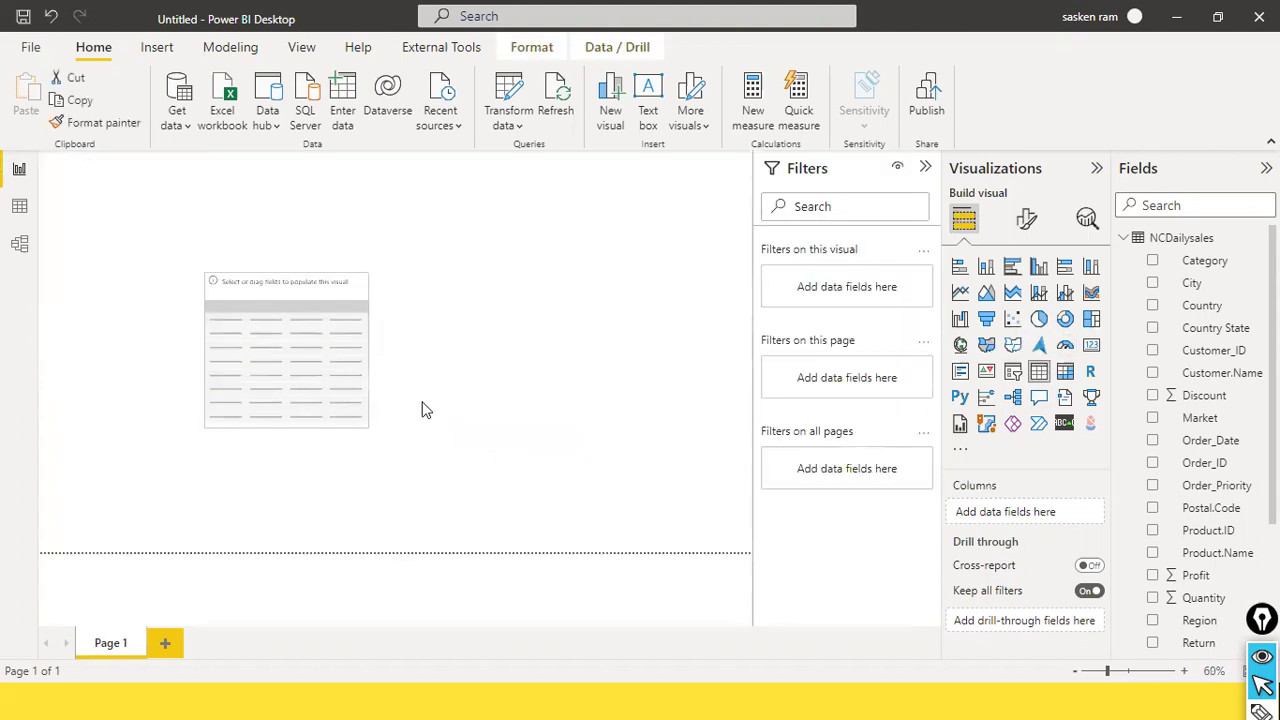
{"action": "left_click_drag", "start_coordinate": [349, 429], "coordinate": [340, 496]}
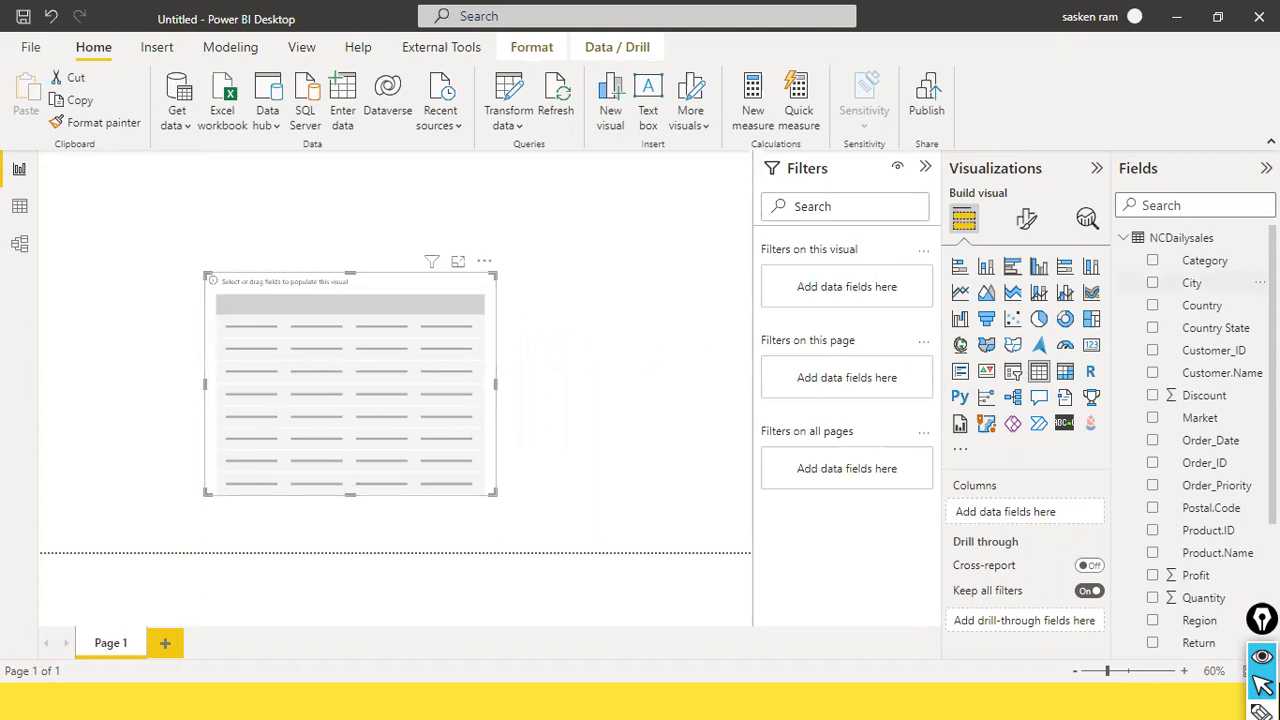
Add the Category, Sales and Quantity fields from NCDailysales to the table visual
{"action": "left_click_drag", "start_coordinate": [1205, 260], "coordinate": [337, 343]}
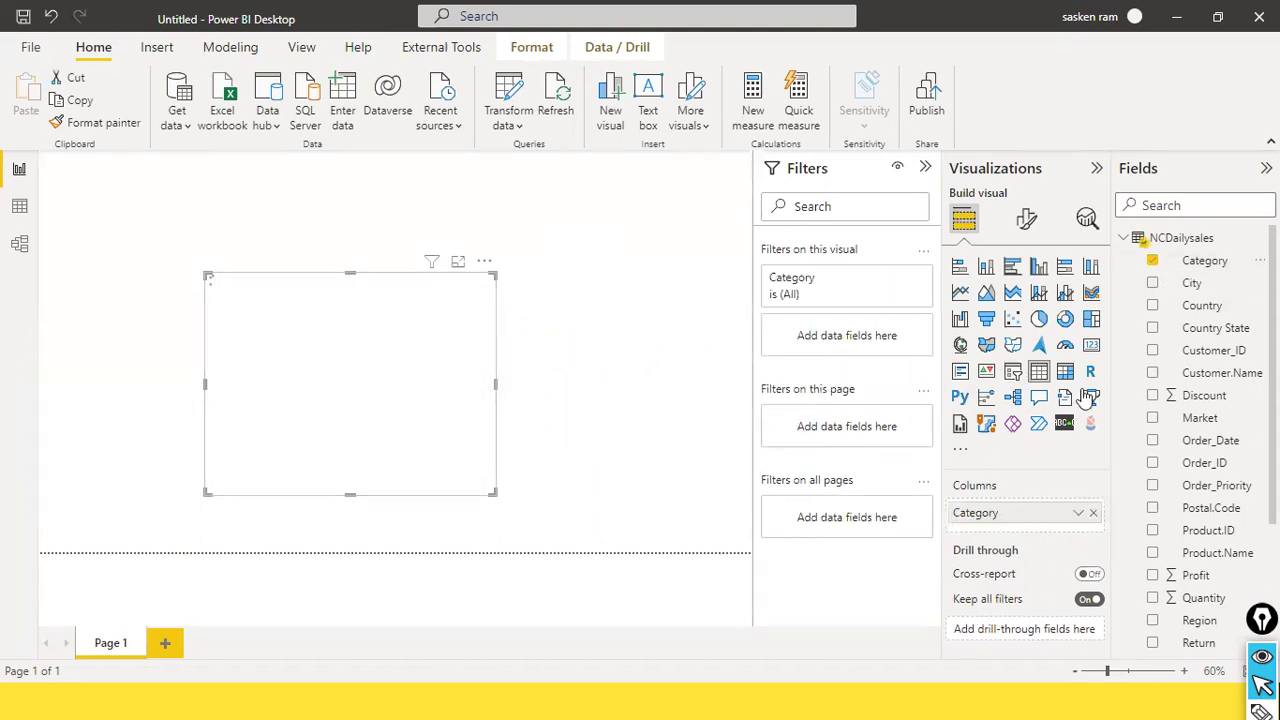
{"action": "scroll", "coordinate": [1200, 392], "scroll_direction": "down", "scroll_amount": 4}
{"action": "left_click_drag", "start_coordinate": [1194, 505], "coordinate": [366, 300]}
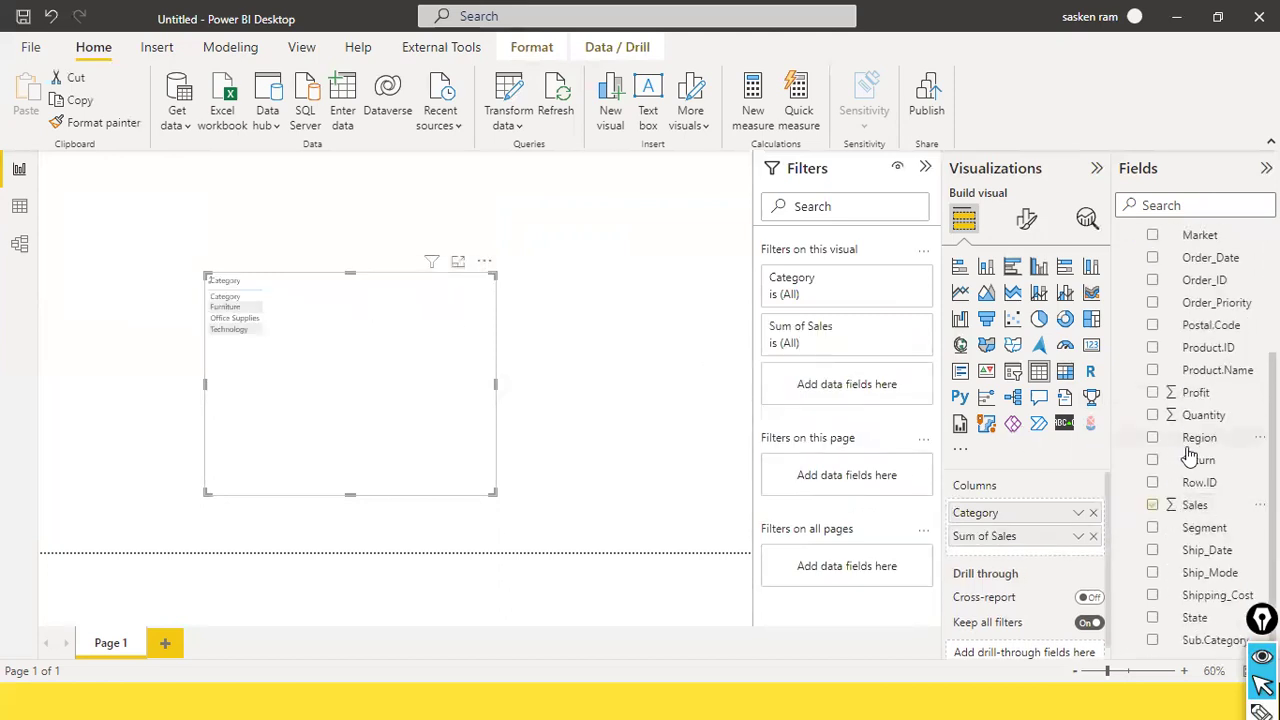
{"action": "left_click_drag", "start_coordinate": [1204, 415], "coordinate": [436, 290]}
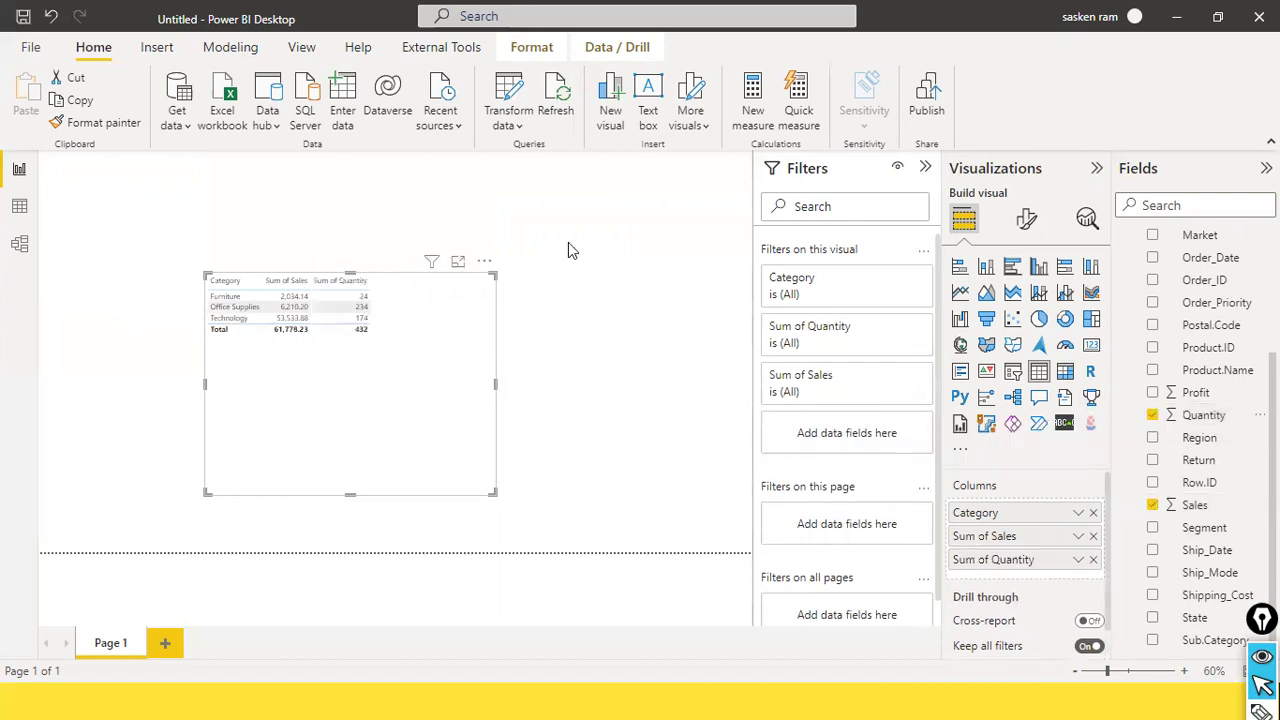
Reduce the height of the Category table visual and reposition it on the report canvas
{"action": "left_click", "coordinate": [570, 250]}
{"action": "left_click", "coordinate": [451, 334]}
{"action": "left_click_drag", "start_coordinate": [345, 492], "coordinate": [345, 401]}
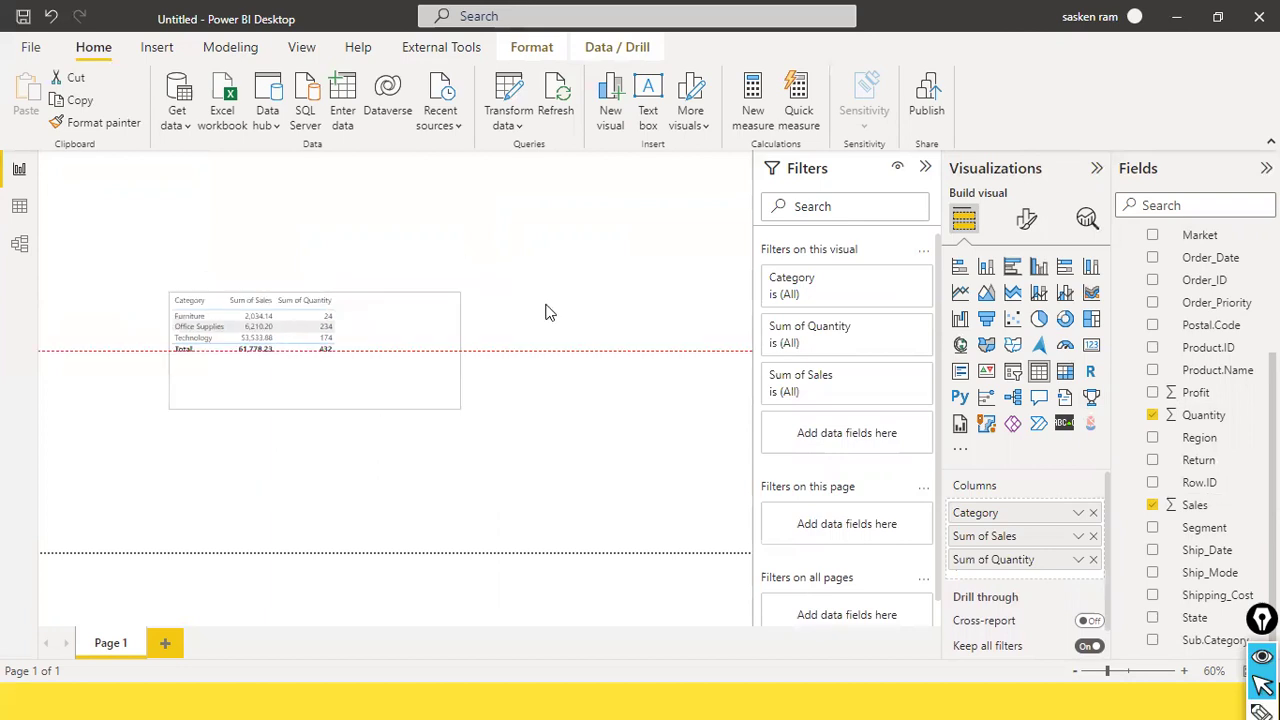
Switch to File Explorer and copy May.xls from the D:\stu folder
{"action": "key", "text": "alt+Tab"}
{"action": "key", "text": "alt+Tab"}
{"action": "key", "text": "alt+Tab"}
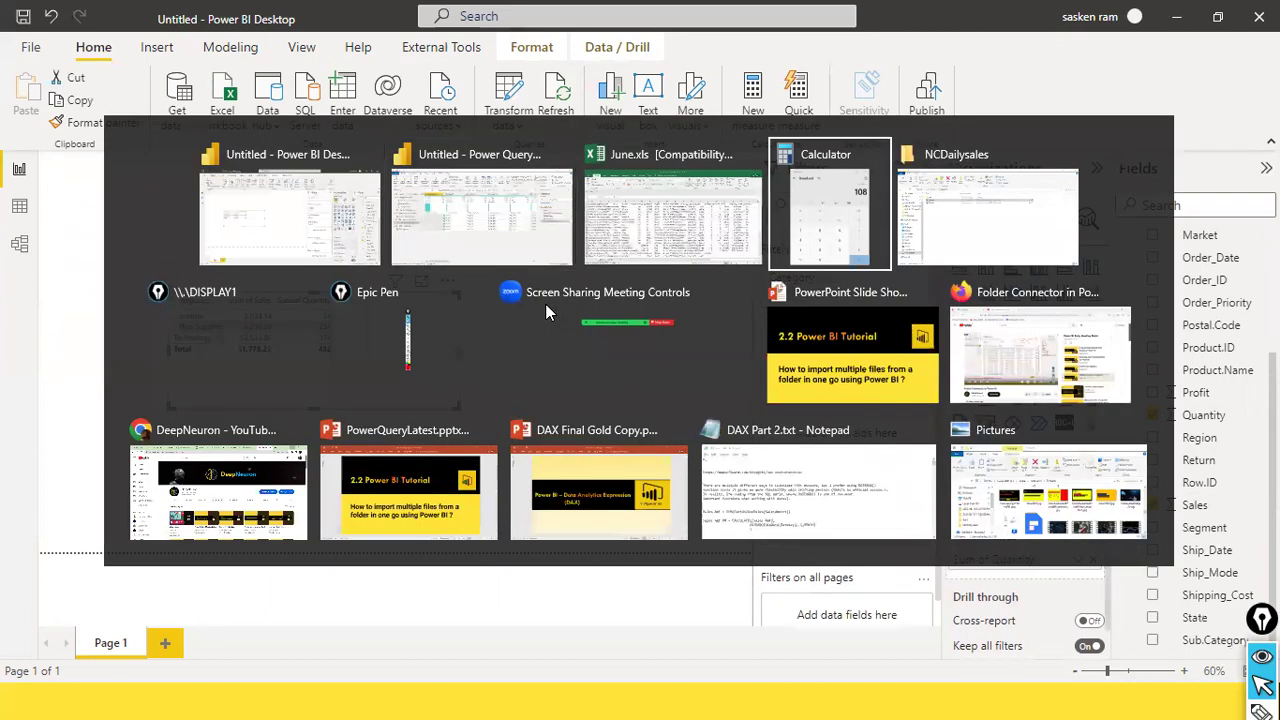
{"action": "key", "text": "alt+Tab"}
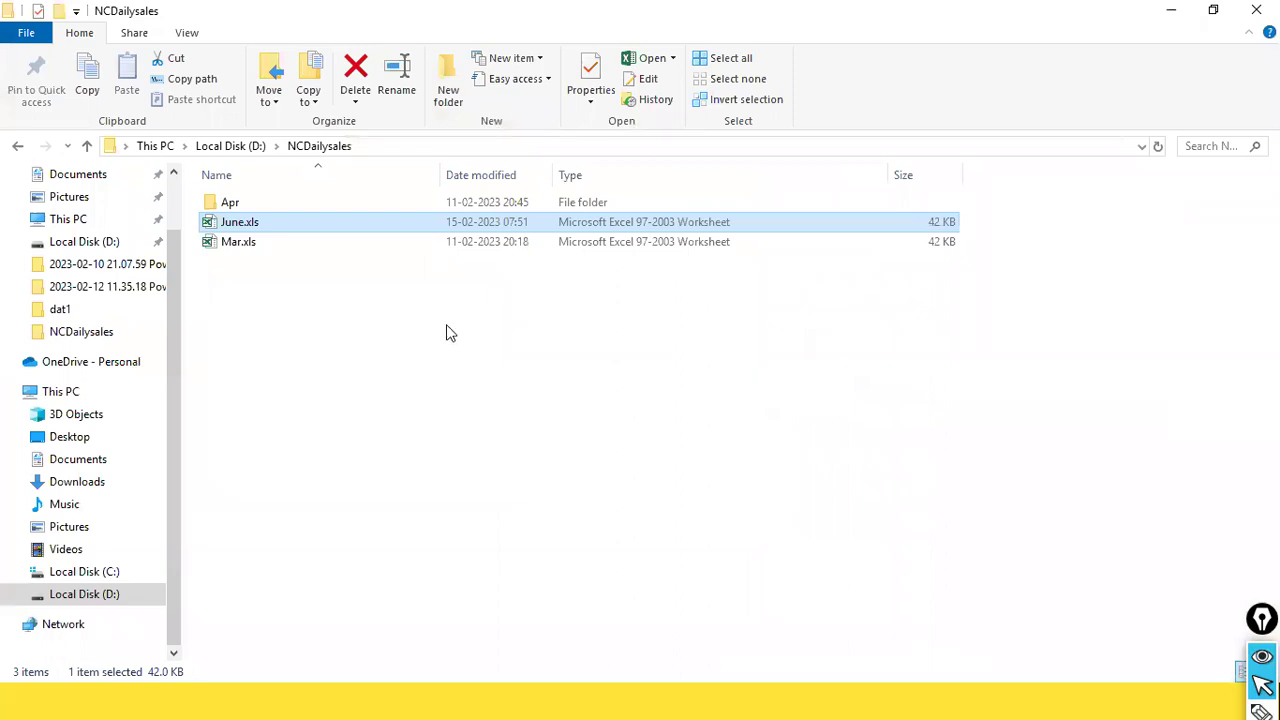
{"action": "left_click", "coordinate": [80, 596]}
{"action": "left_click", "coordinate": [256, 438]}
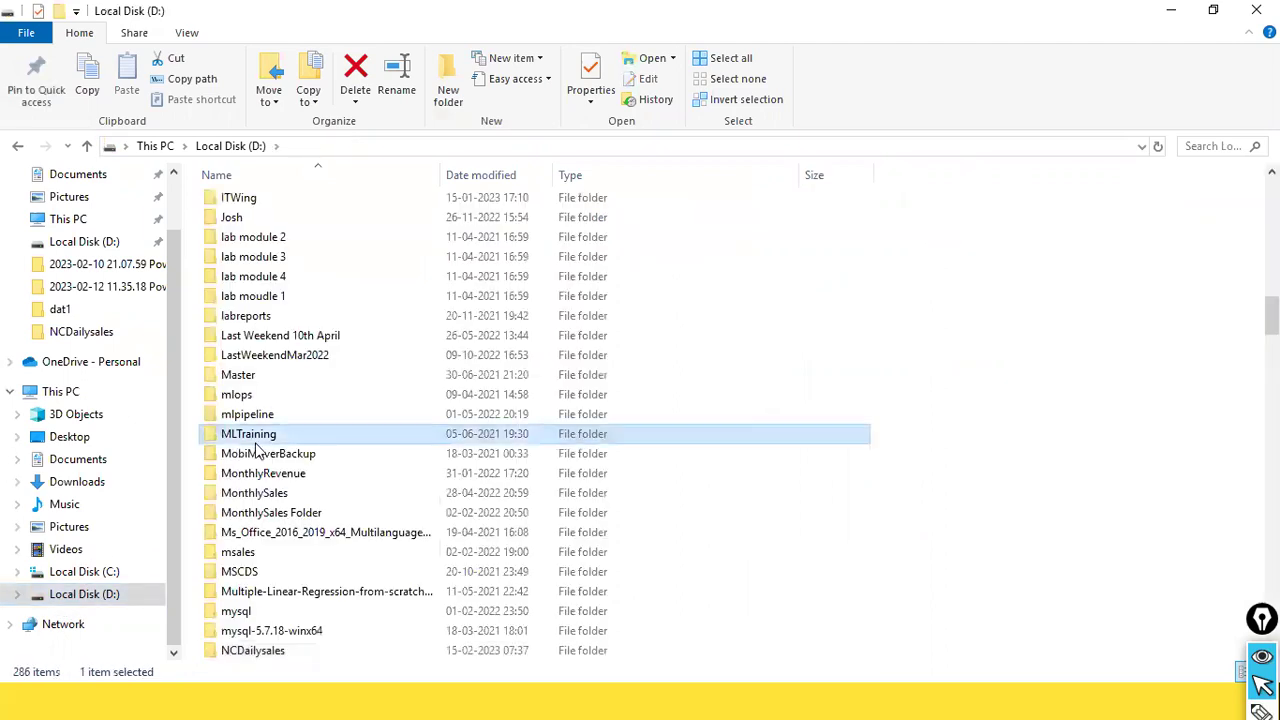
{"action": "type", "text": "stu"}
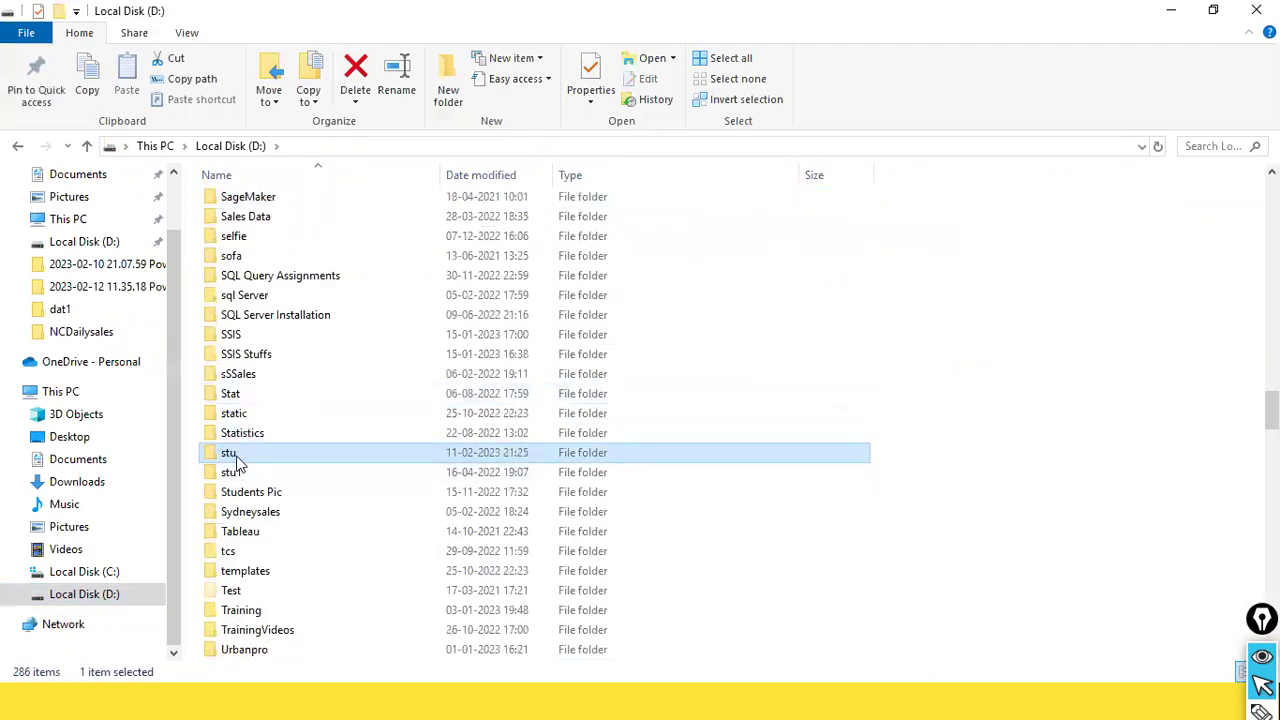
{"action": "key", "text": "Return"}
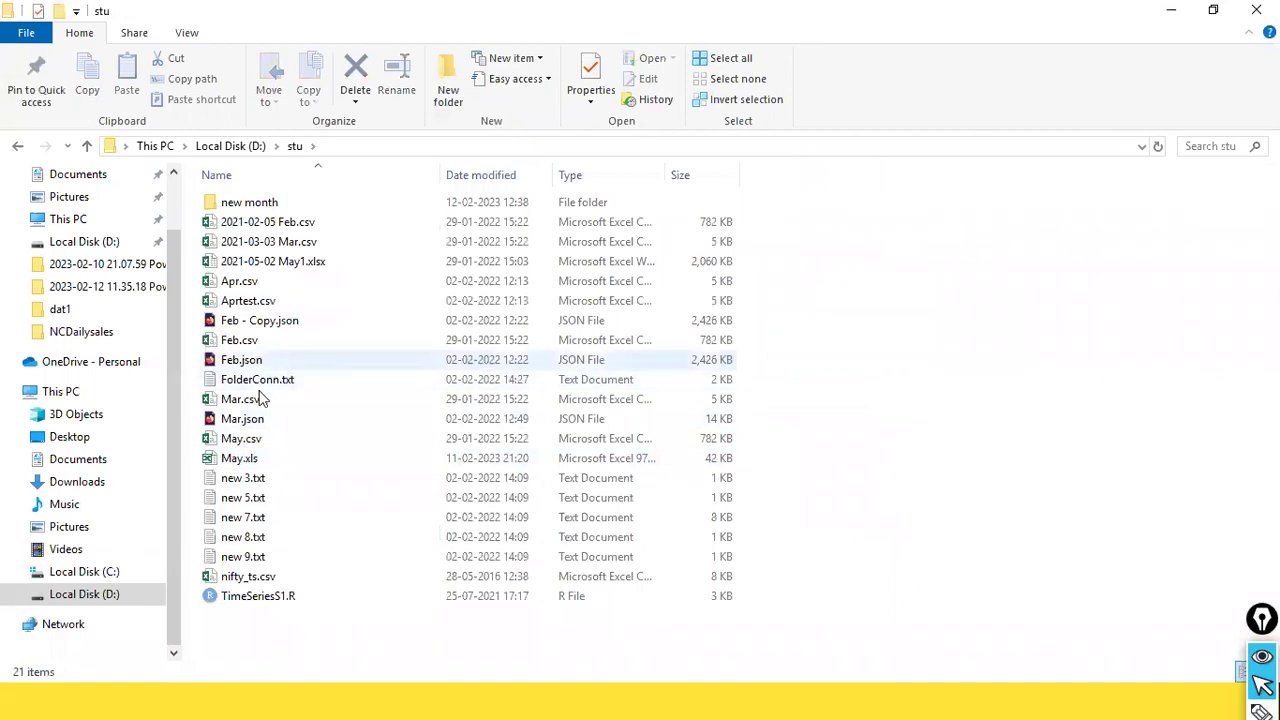
{"action": "left_click", "coordinate": [265, 464]}
{"action": "double_click", "coordinate": [258, 458]}
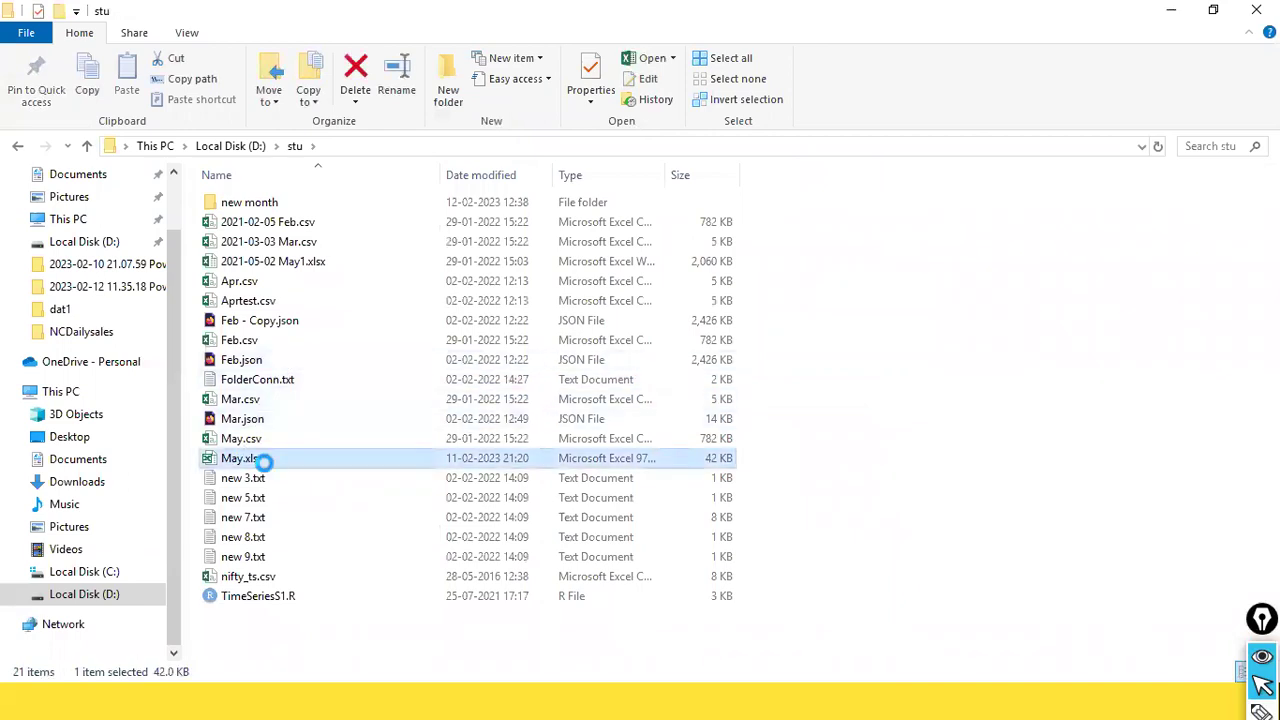
{"action": "right_click", "coordinate": [268, 458]}
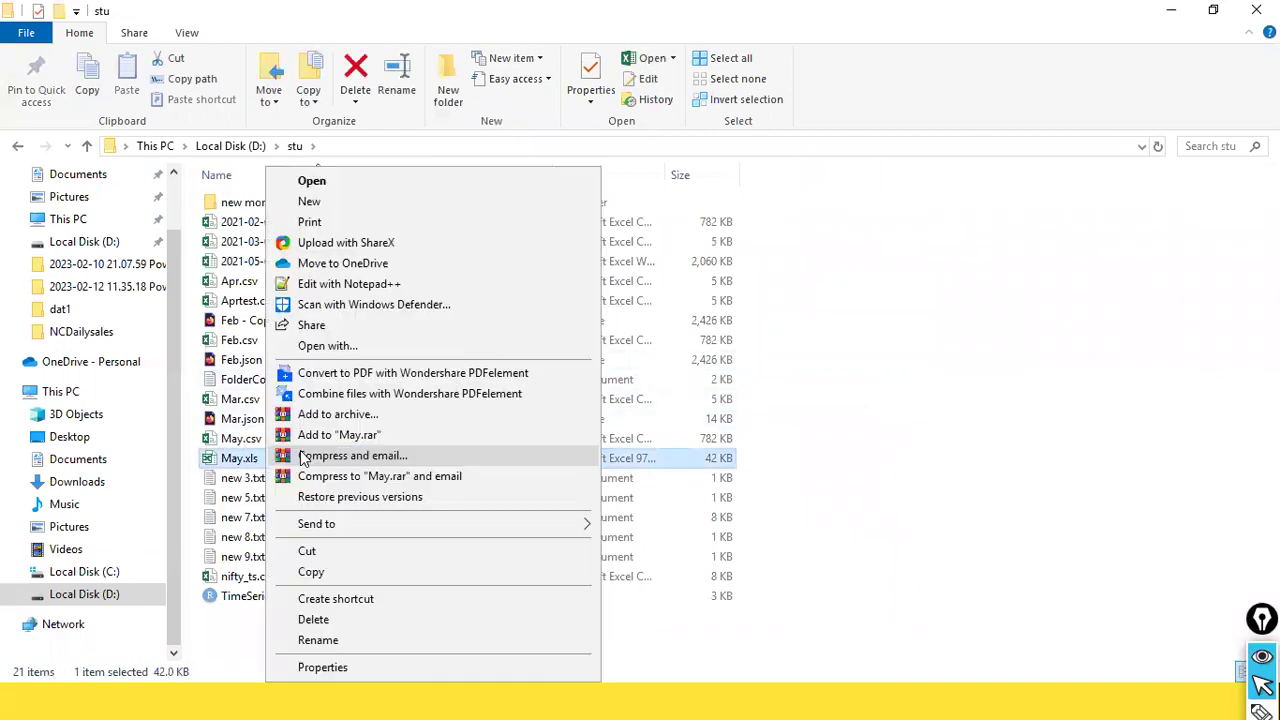
{"action": "left_click", "coordinate": [357, 570]}
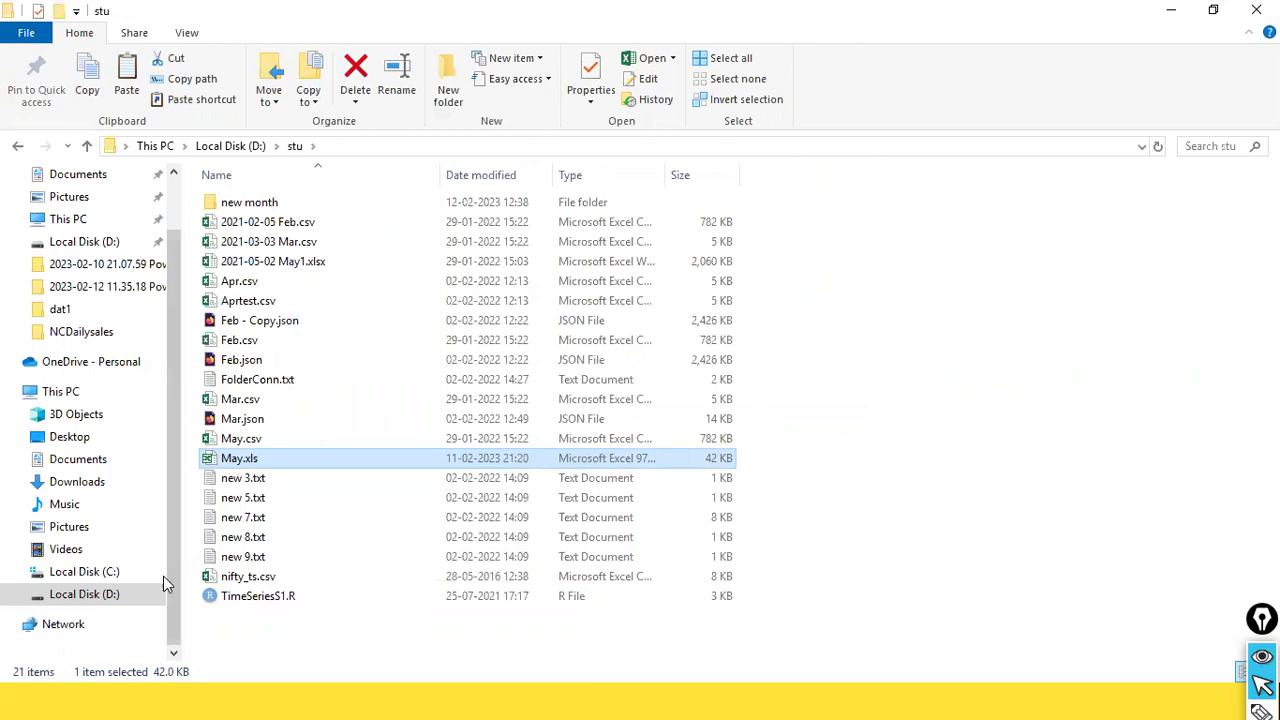
Paste May.xls into the D:\NCDailysales folder and check its Apr subfolder
{"action": "left_click", "coordinate": [116, 594]}
{"action": "left_click", "coordinate": [327, 496]}
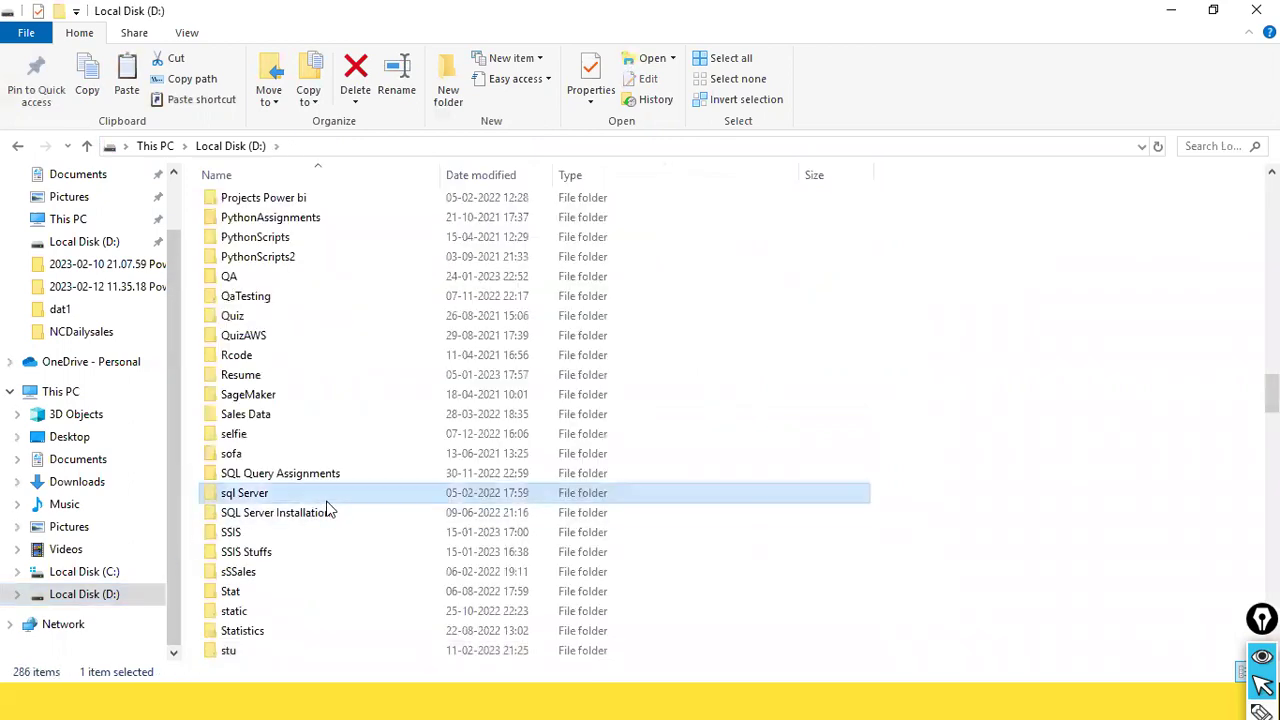
{"action": "type", "text": "n"}
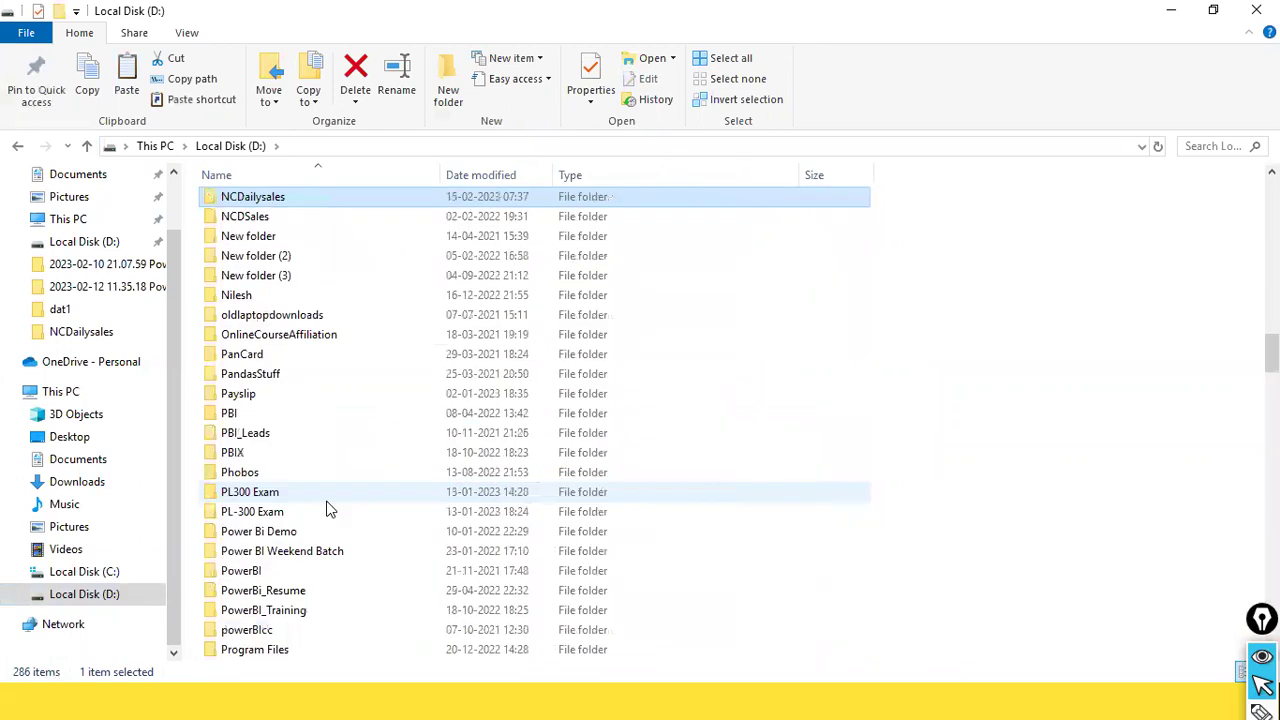
{"action": "key", "text": "Return"}
{"action": "key", "text": "ctrl+v"}
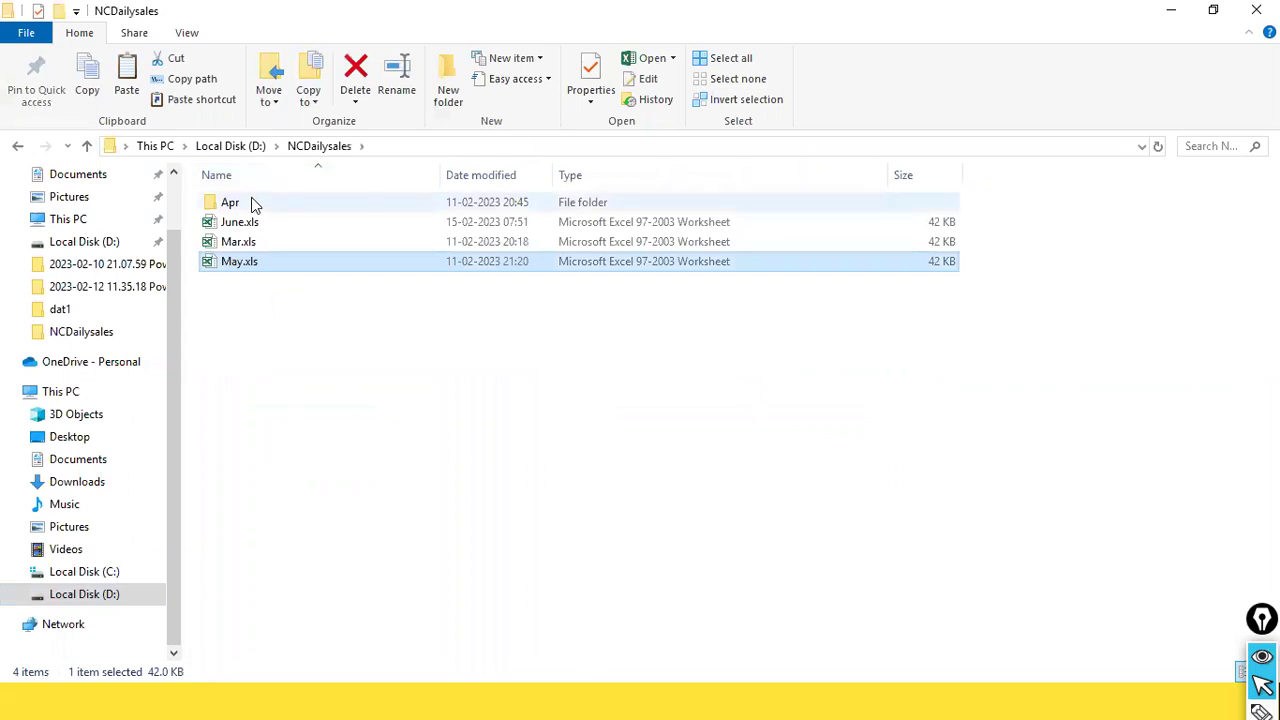
{"action": "double_click", "coordinate": [240, 205]}
{"action": "left_click", "coordinate": [310, 148]}
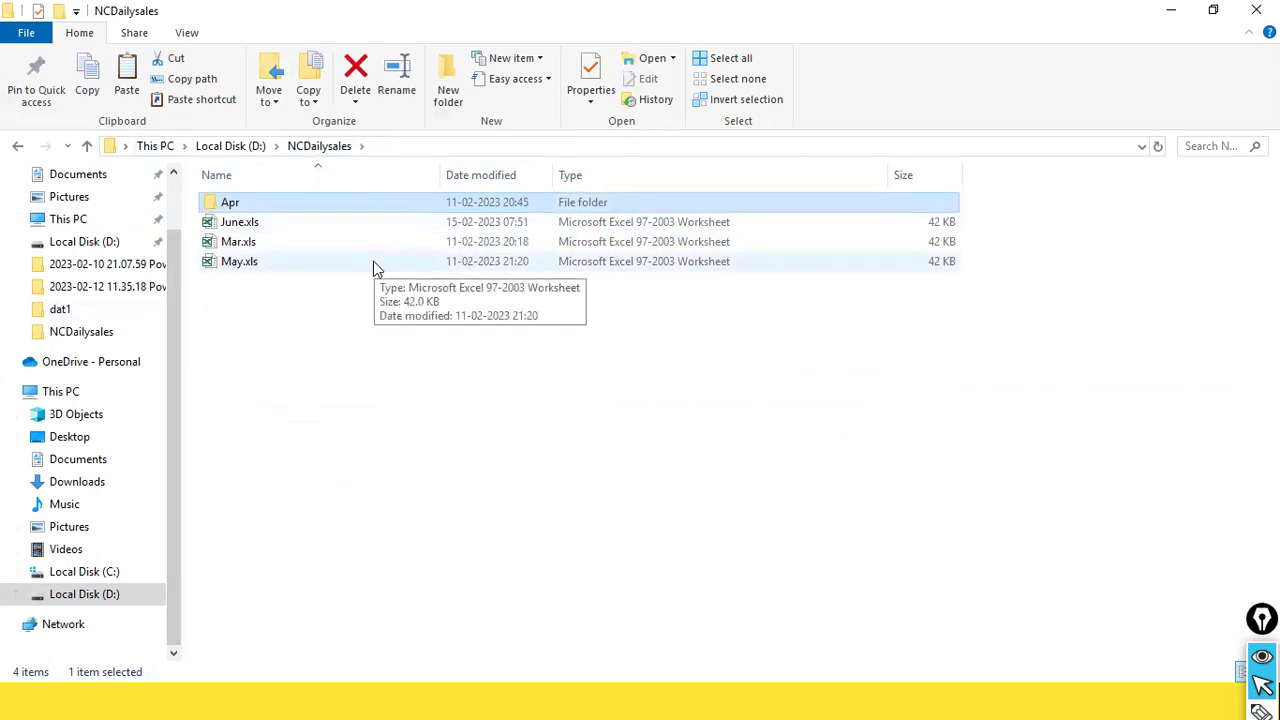
Switch back to Power BI Desktop, refresh the report data and apply the pending query changes
{"action": "key", "text": "alt+Tab"}
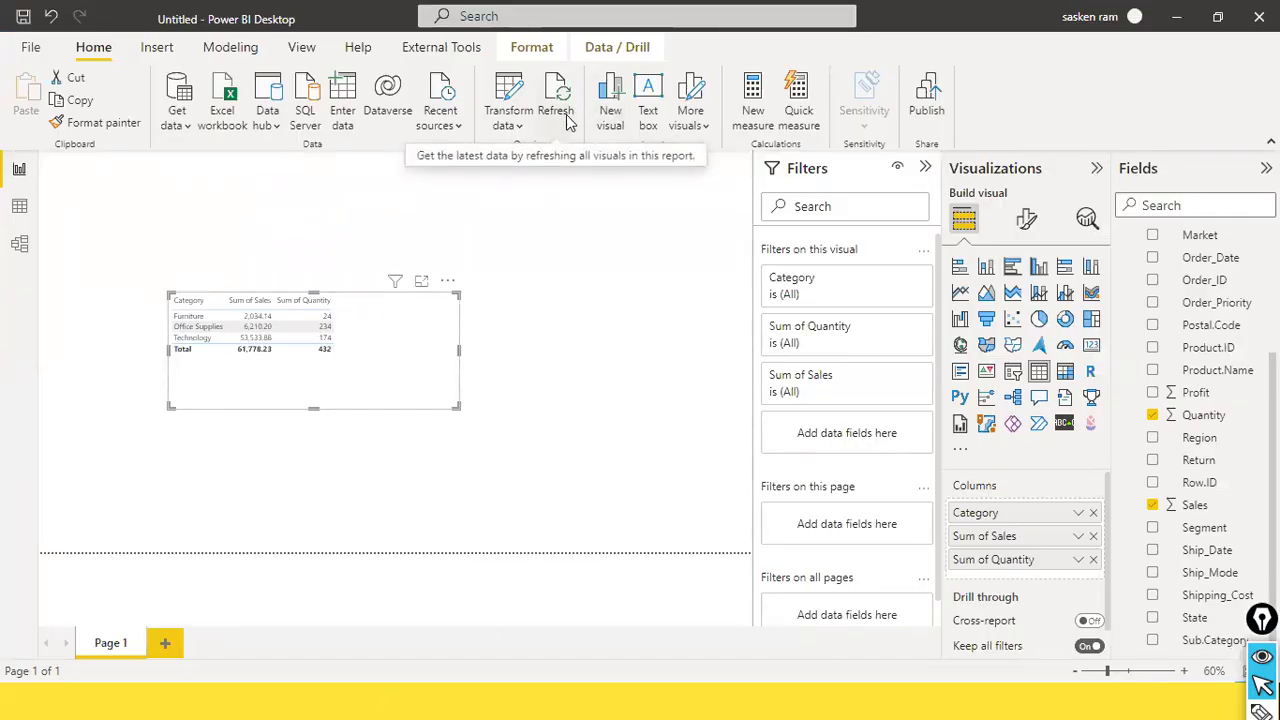
{"action": "key", "text": "alt+Tab"}
{"action": "left_click", "coordinate": [523, 143]}
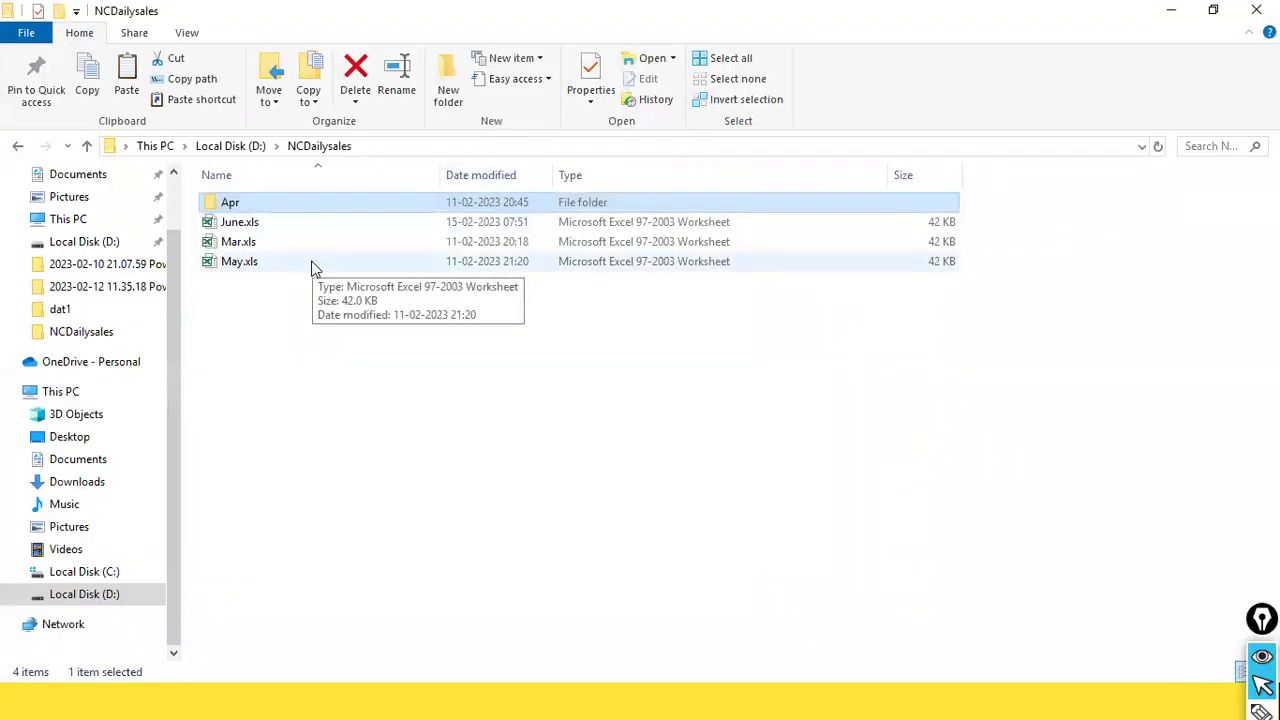
{"action": "key", "text": "alt+Tab"}
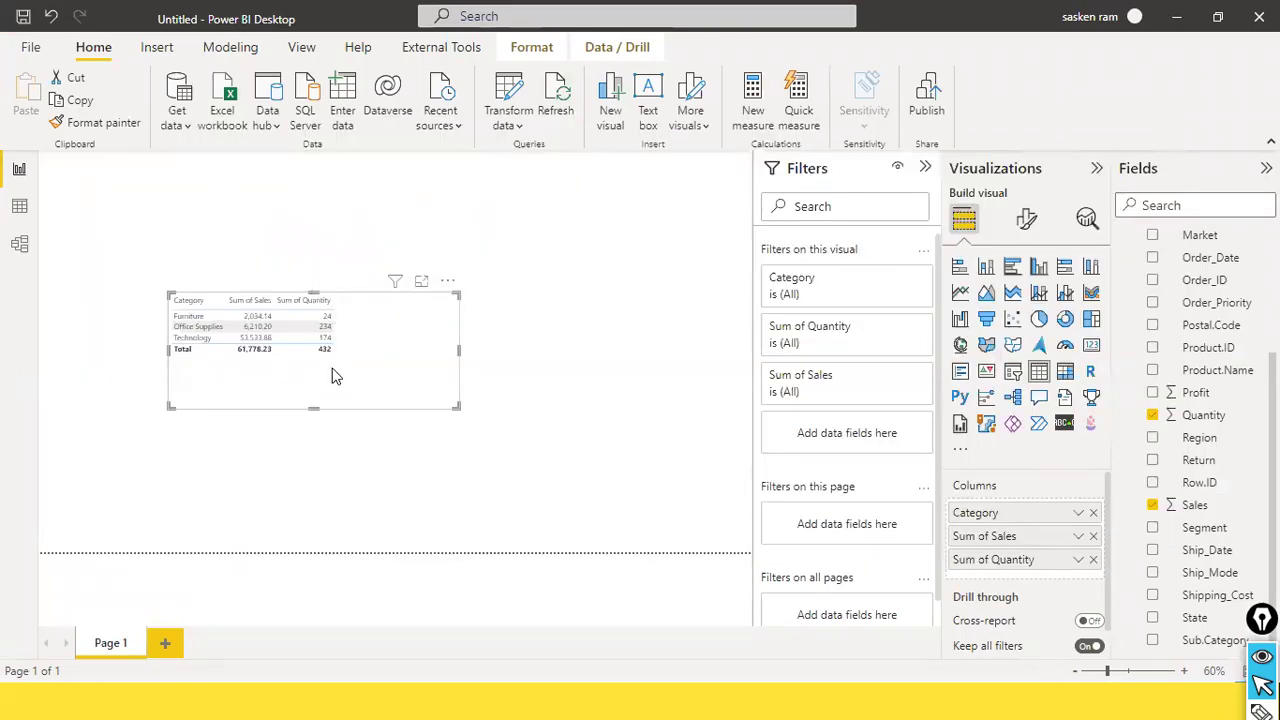
{"action": "left_click", "coordinate": [559, 95]}
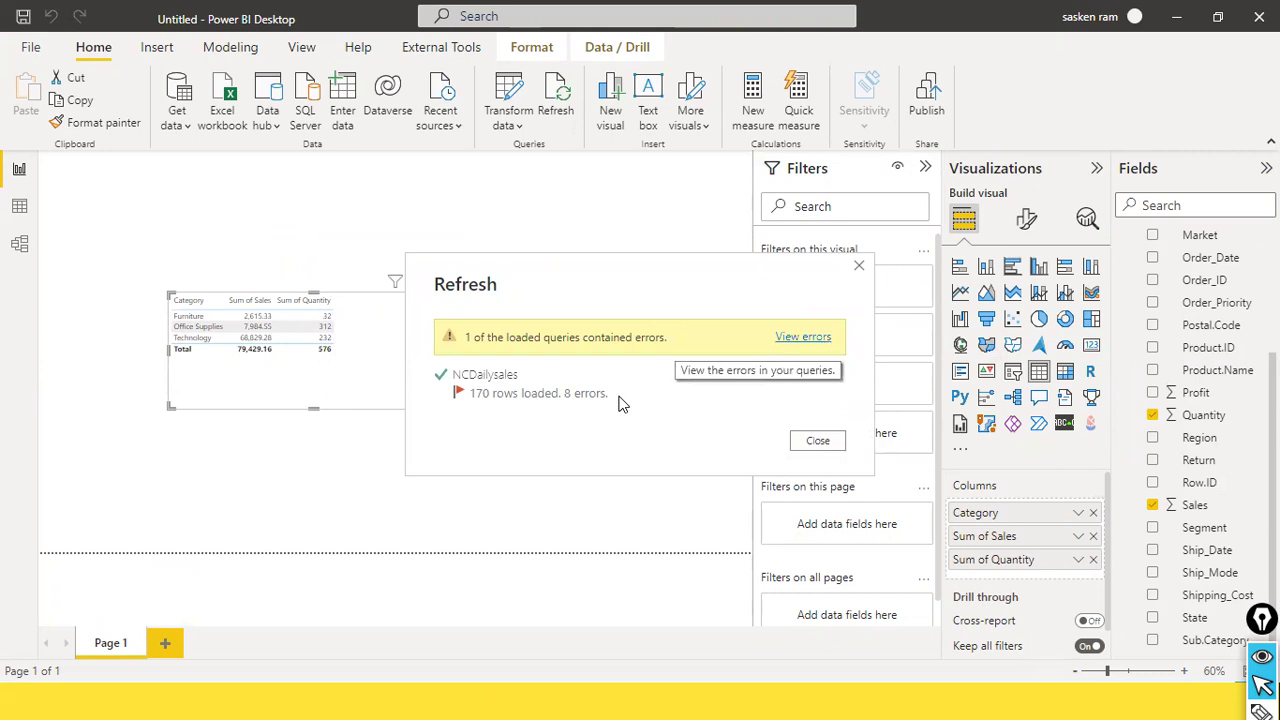
{"action": "key", "text": "Escape"}
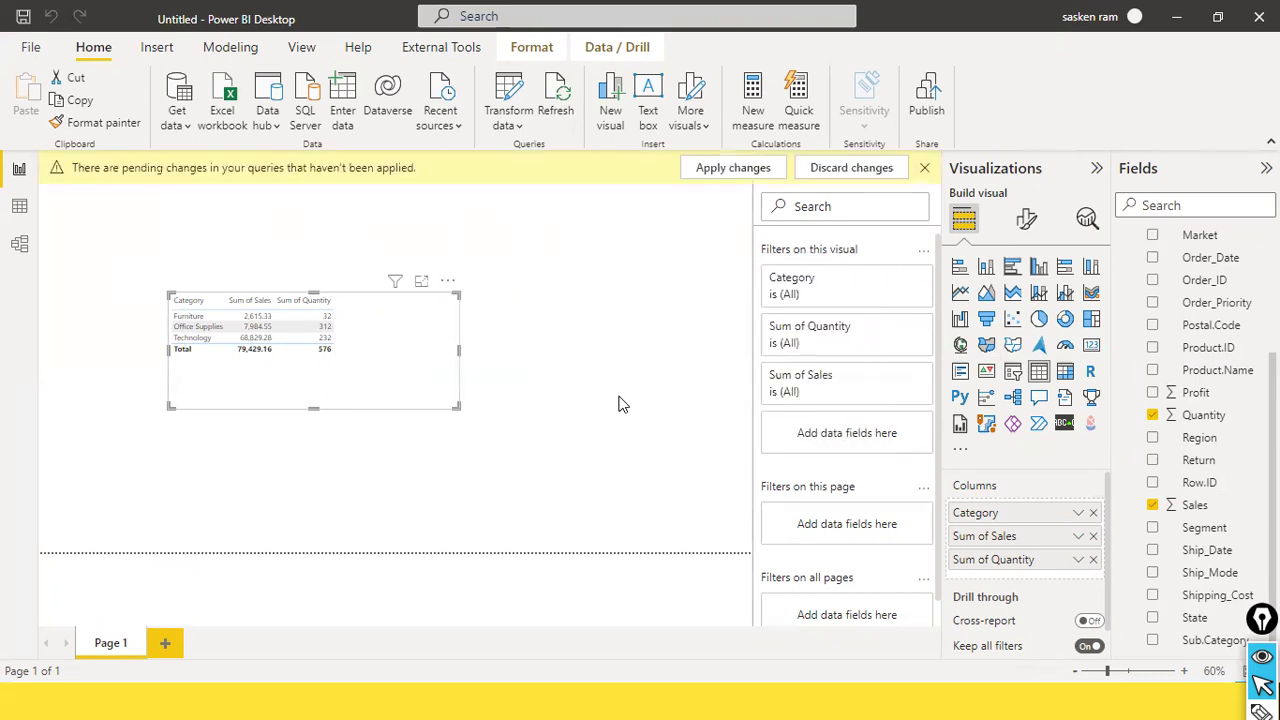
{"action": "left_click", "coordinate": [700, 168]}
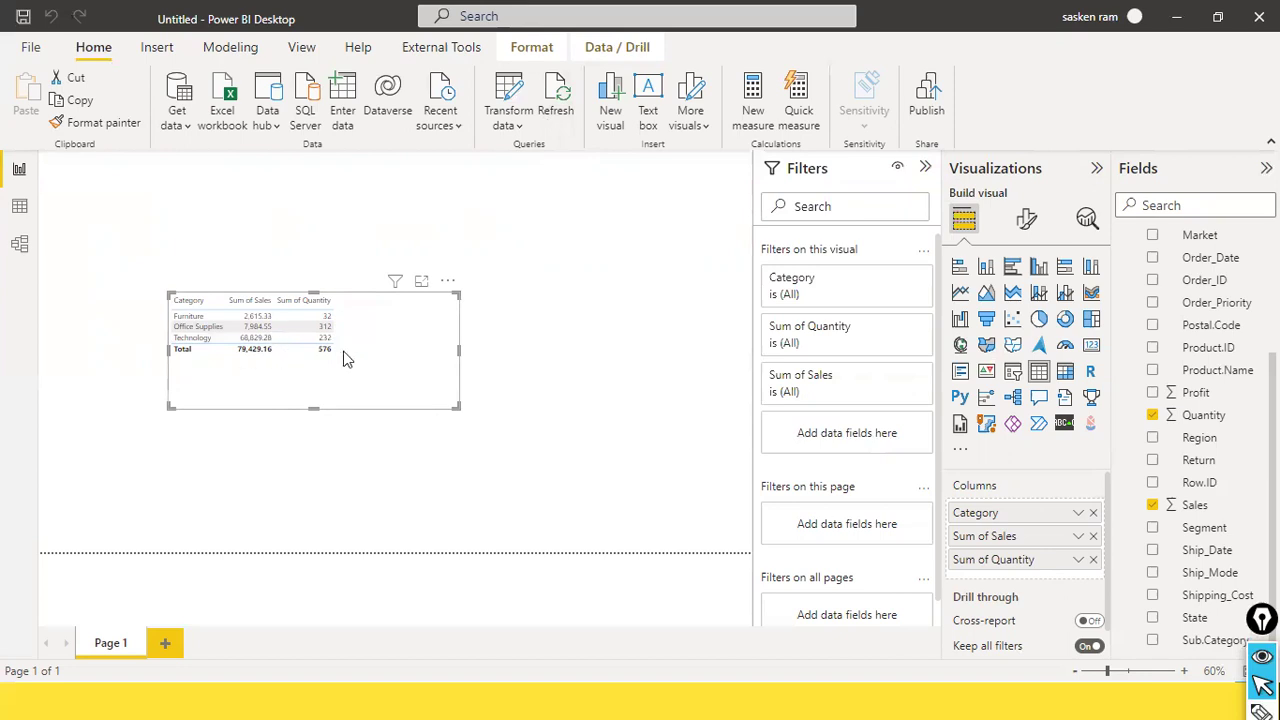
Open the report's queries in the Power Query Editor
{"action": "left_click", "coordinate": [509, 130]}
{"action": "left_click", "coordinate": [522, 153]}
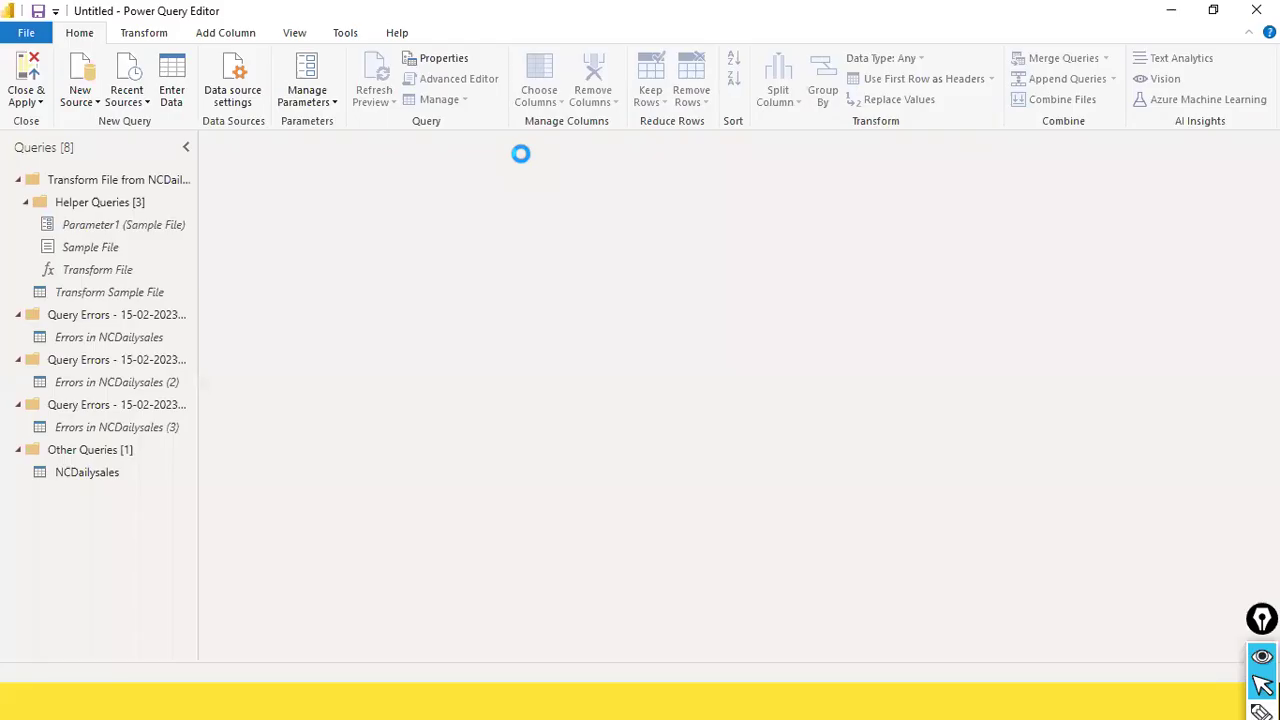
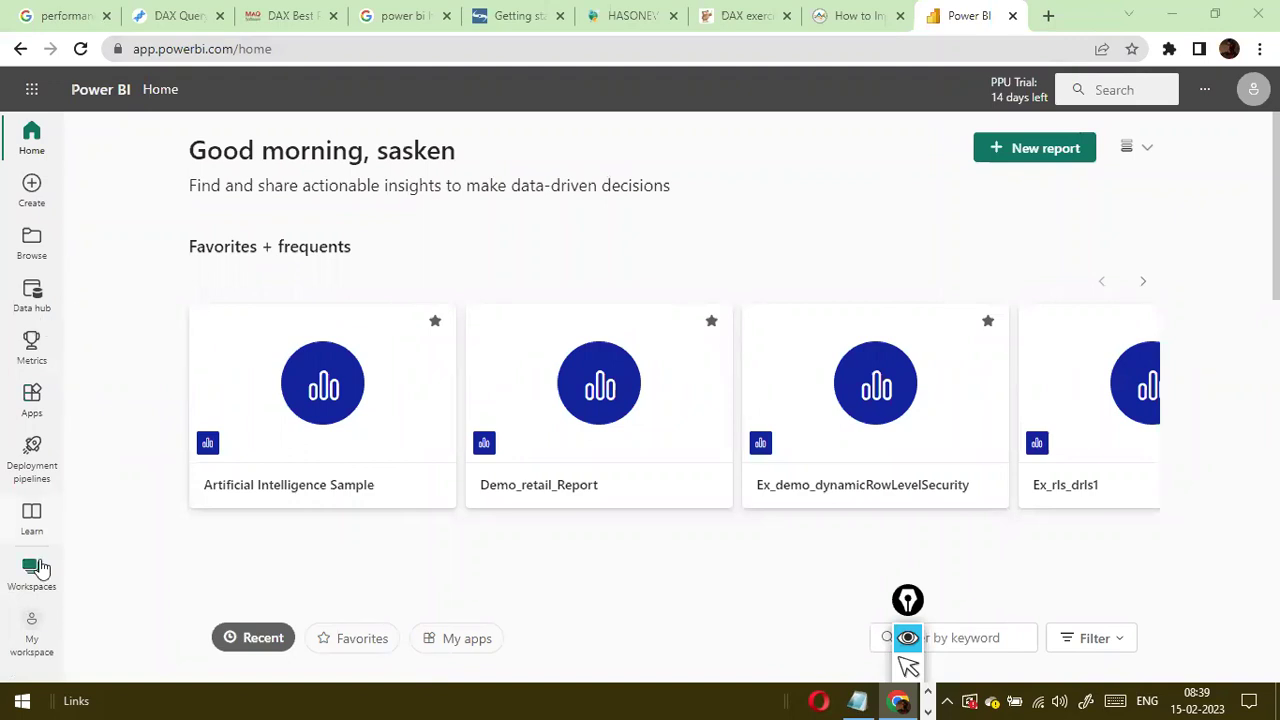
In the Power BI service in Chrome, open My workspace and check which new item types it offers
{"action": "left_click", "coordinate": [31, 632]}
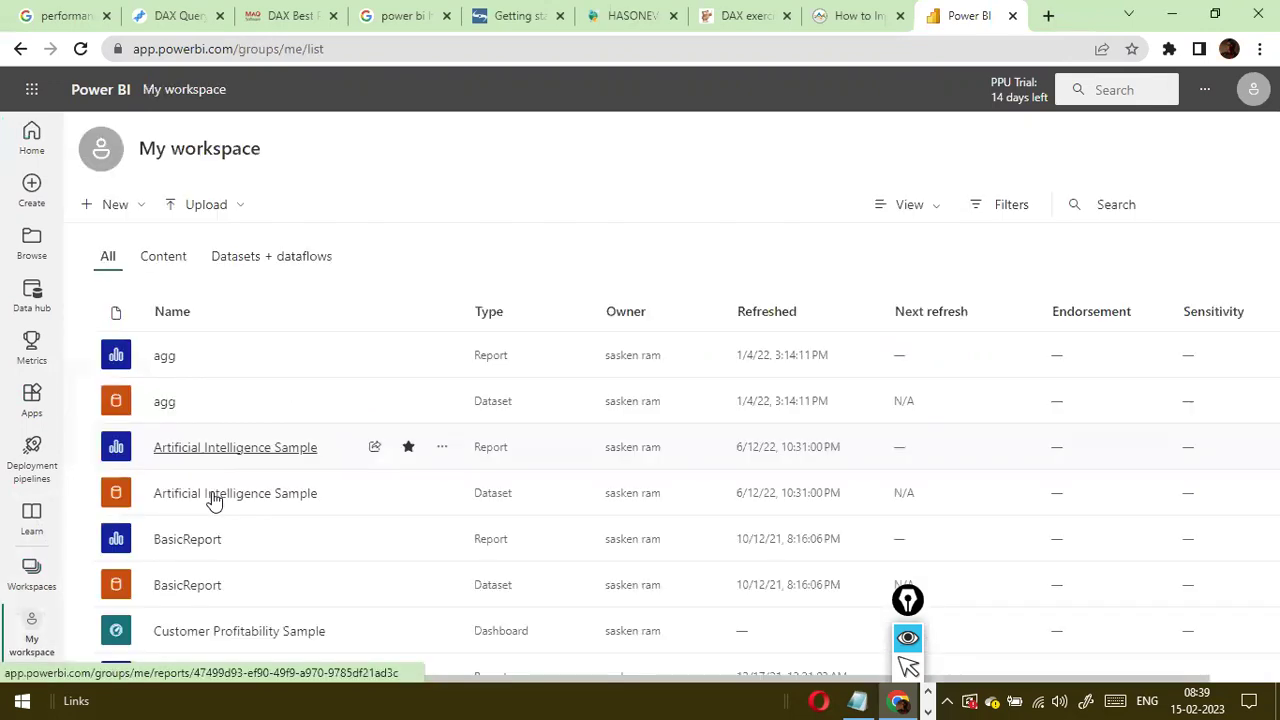
{"action": "left_click", "coordinate": [136, 206]}
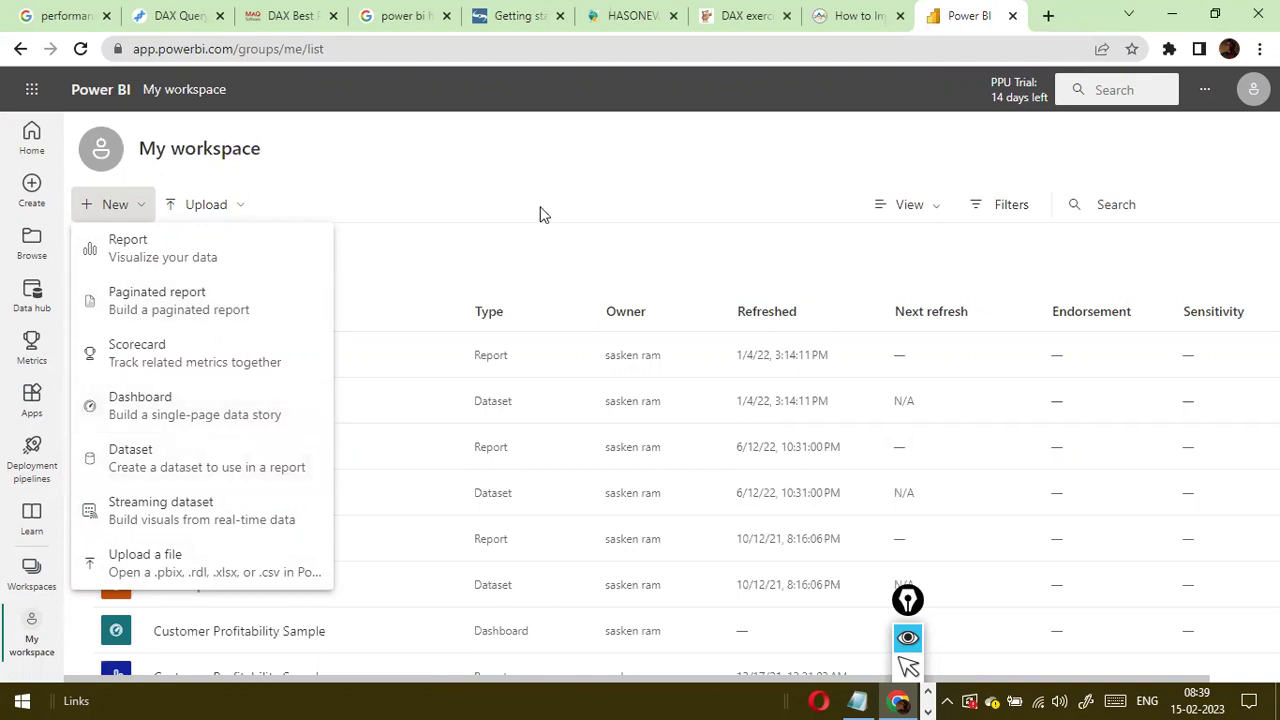
{"action": "left_click", "coordinate": [112, 204]}
Open the dev_order workspace and start creating a new dataflow in it
{"action": "left_click", "coordinate": [31, 572]}
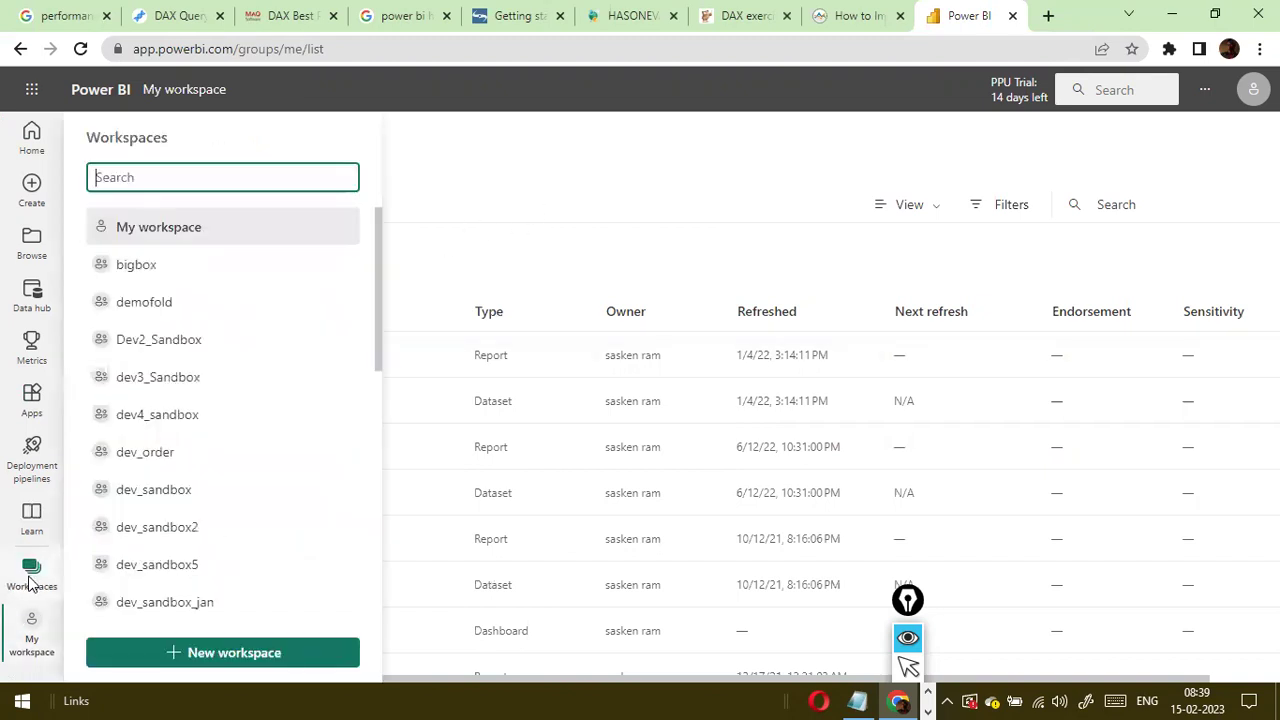
{"action": "left_click", "coordinate": [168, 463]}
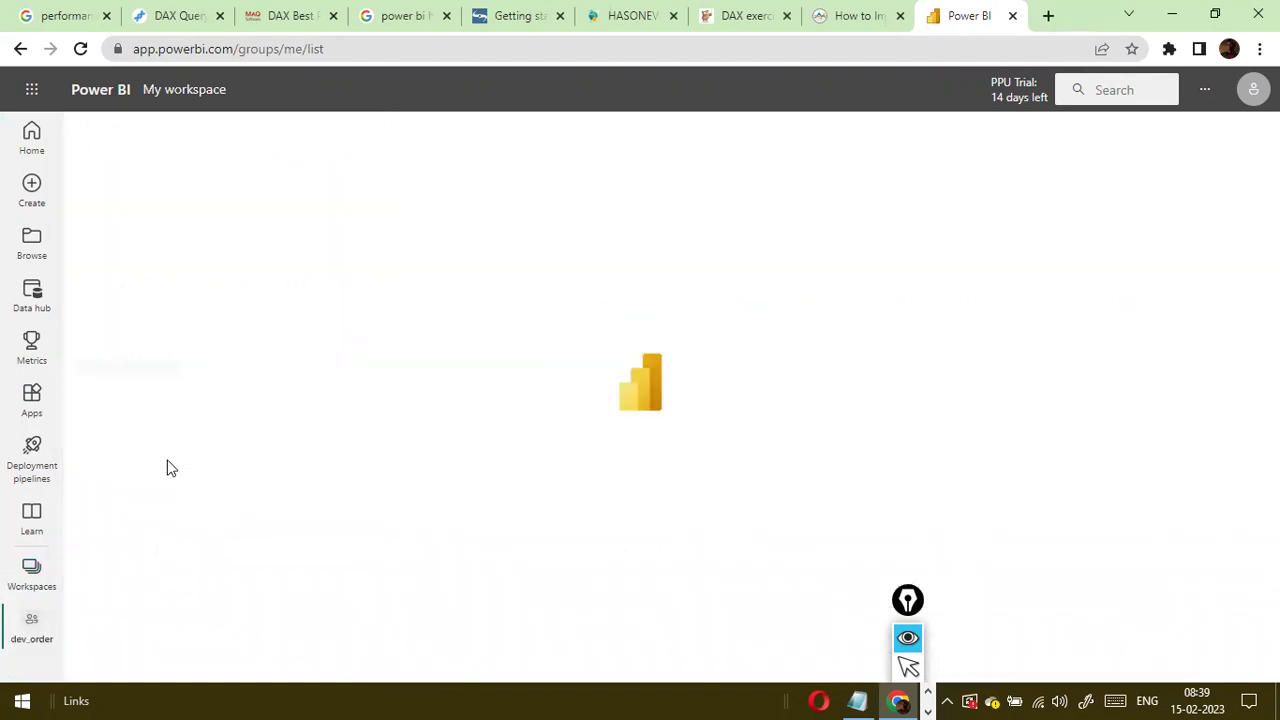
{"action": "left_click", "coordinate": [140, 204]}
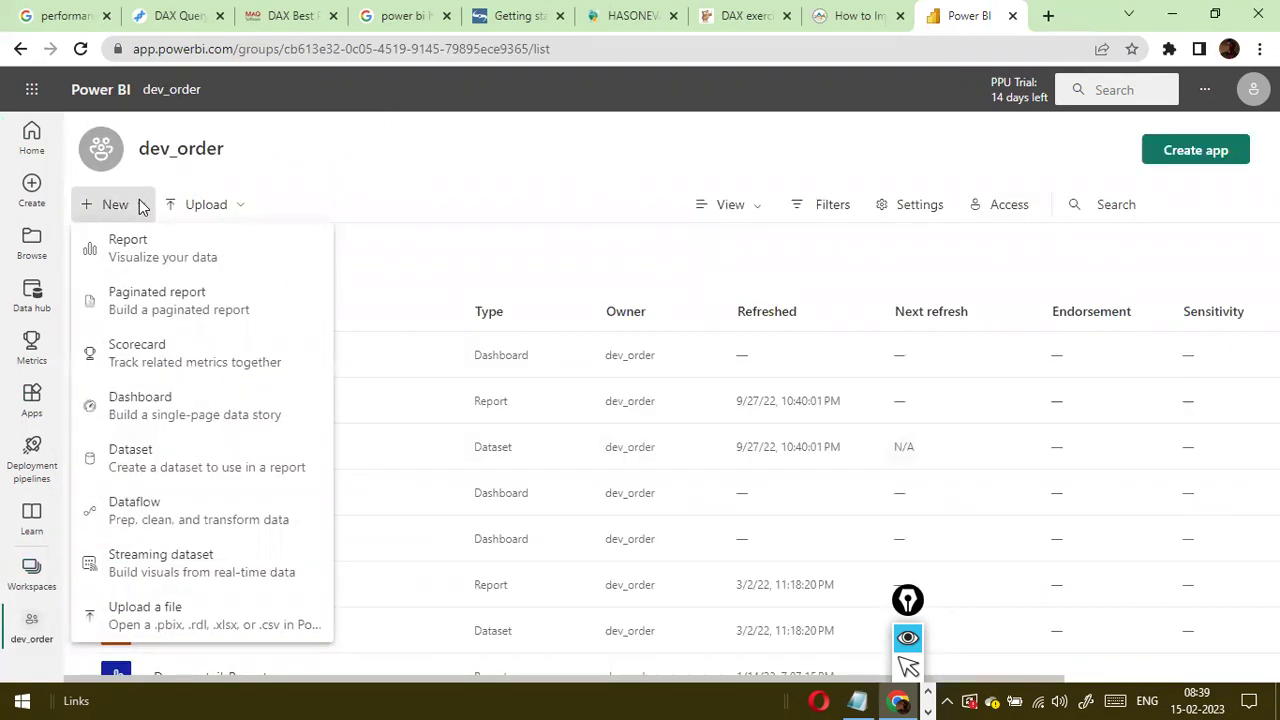
{"action": "left_click", "coordinate": [164, 509]}
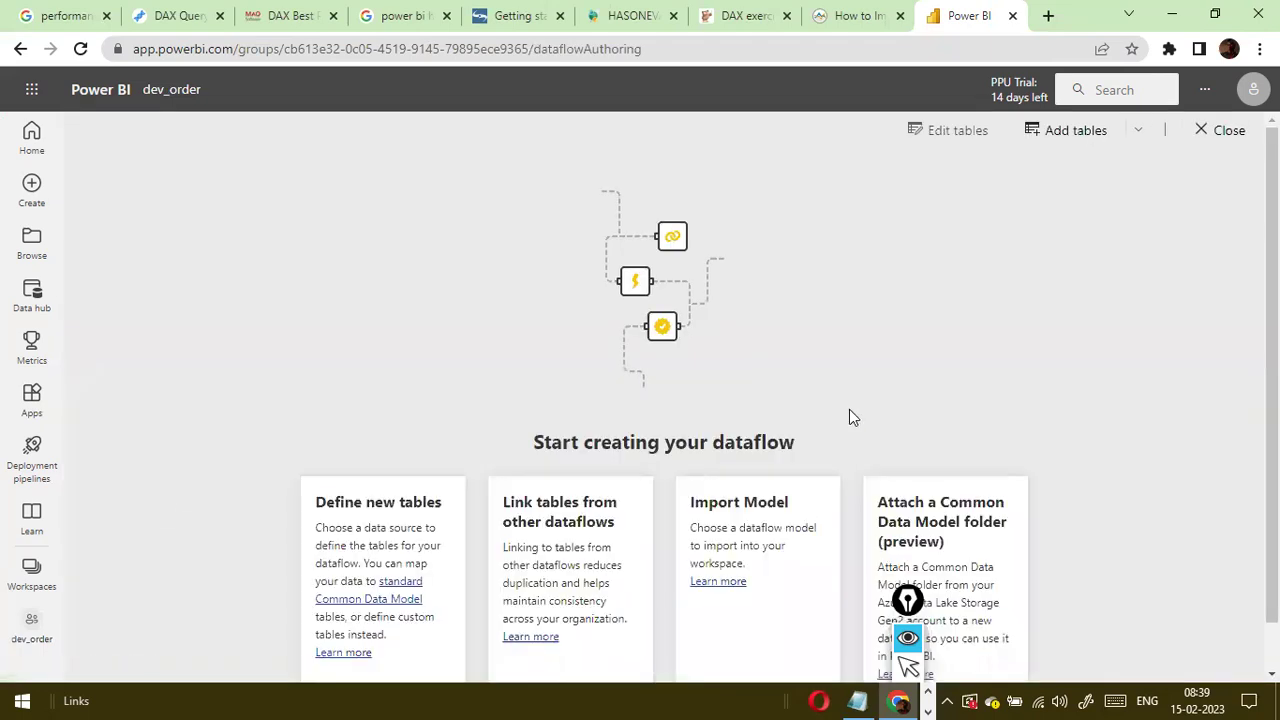
Begin defining new dataflow tables with a JSON file as the data source
{"action": "scroll", "coordinate": [403, 490], "scroll_direction": "down", "scroll_amount": 1}
{"action": "left_click", "coordinate": [350, 655]}
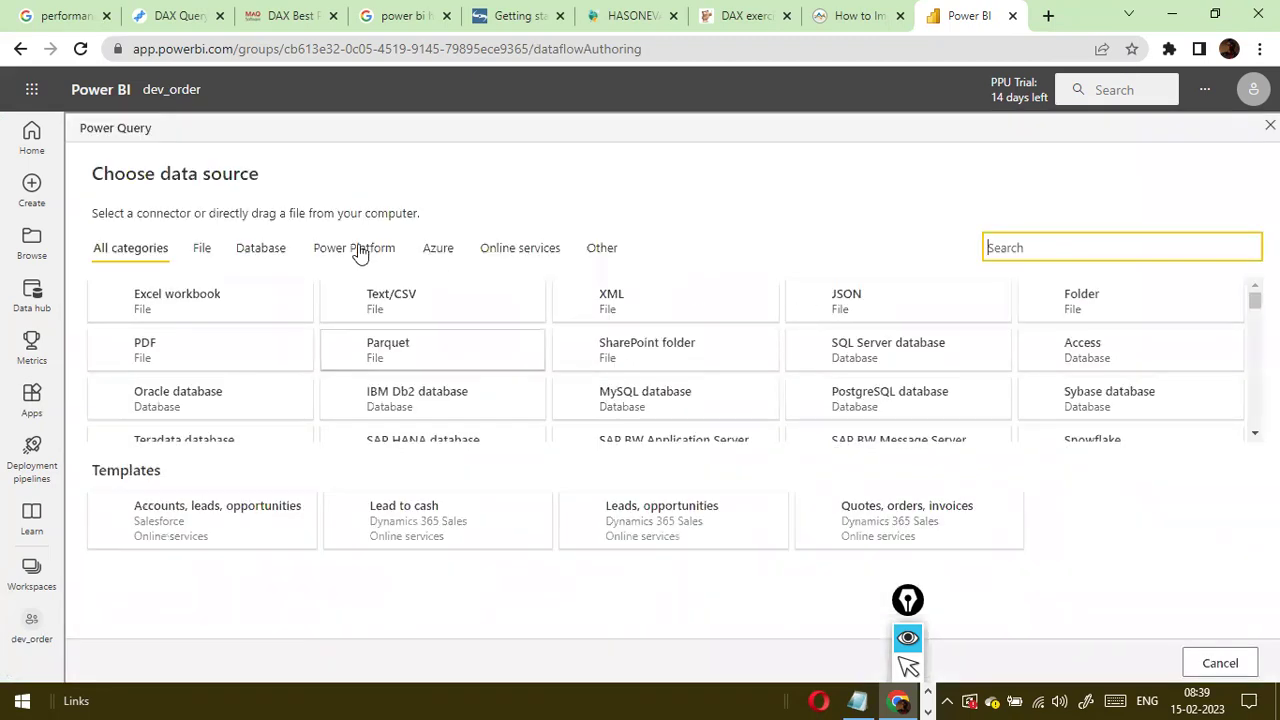
{"action": "left_click", "coordinate": [200, 256]}
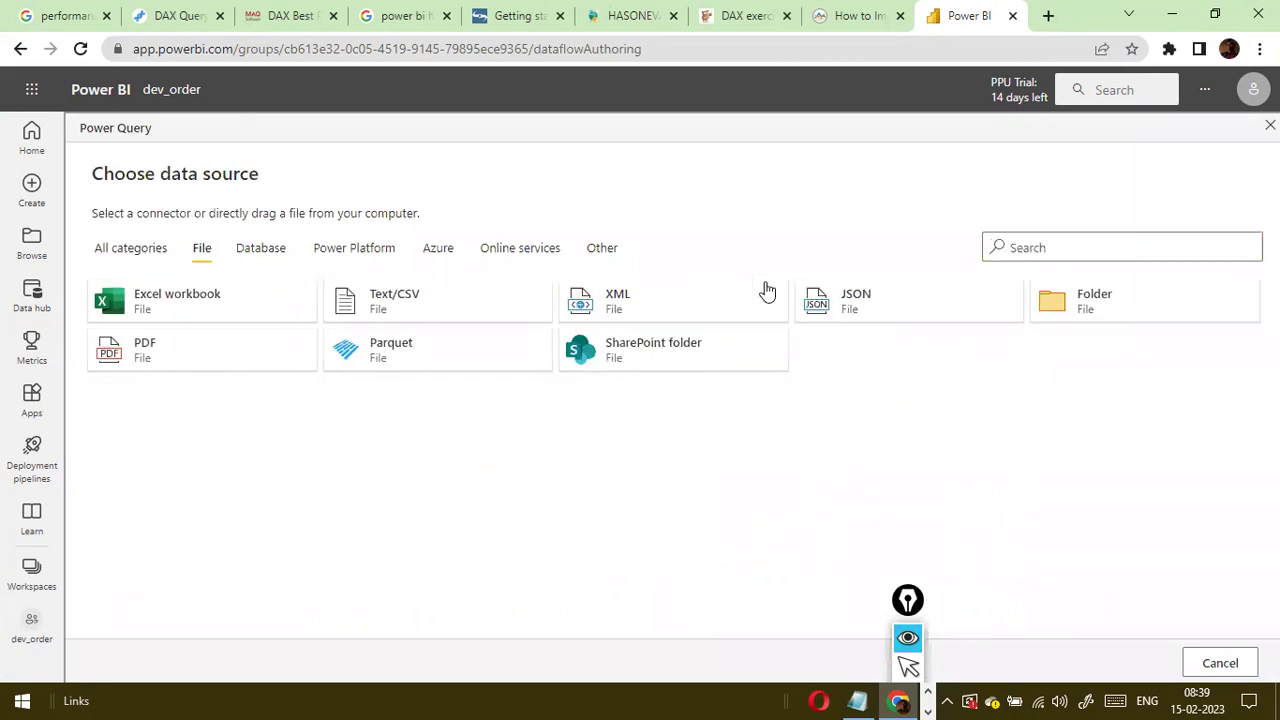
{"action": "left_click", "coordinate": [866, 300]}
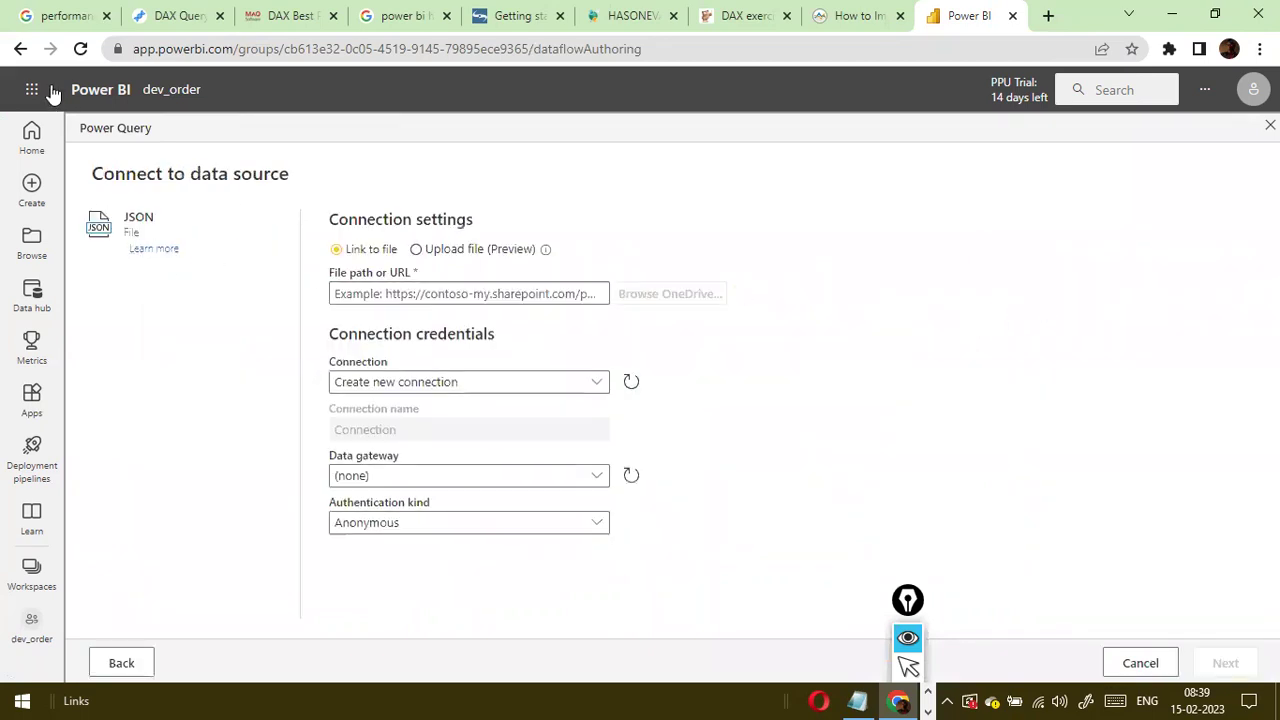
Abandon the JSON source connection in the dev_order dataflow and return to the Power BI home page
{"action": "left_click", "coordinate": [20, 48]}
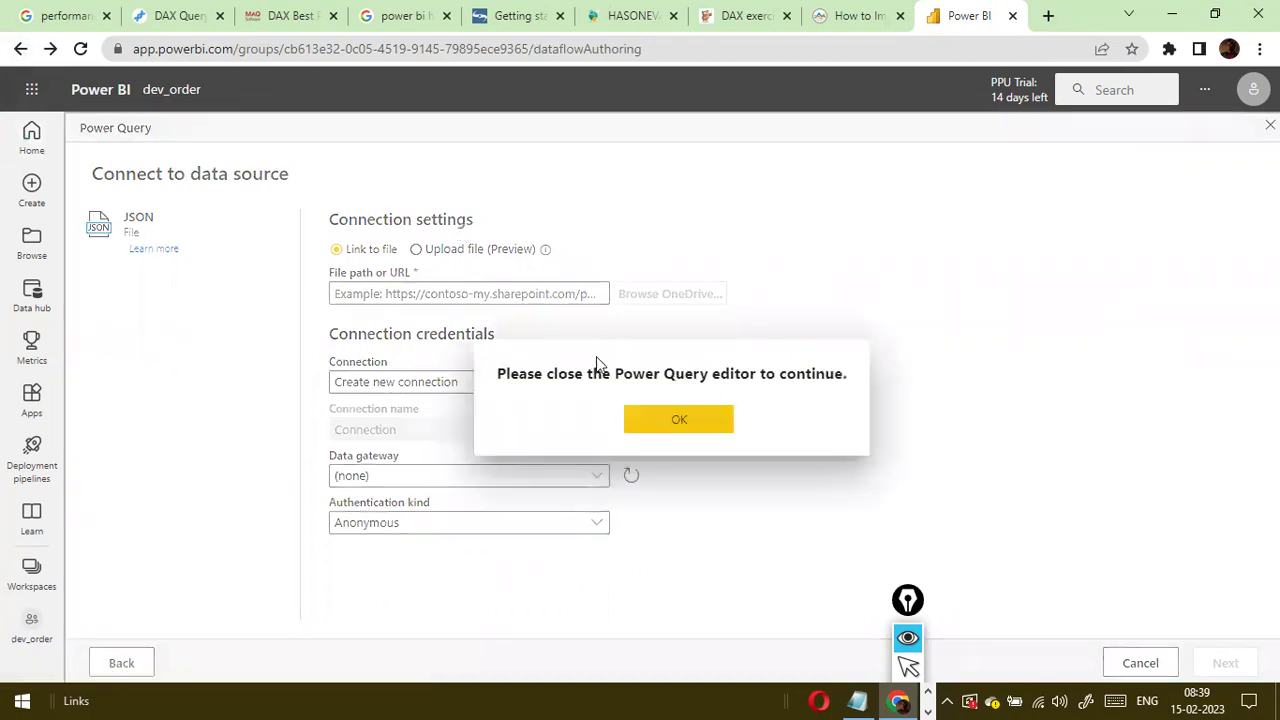
{"action": "left_click", "coordinate": [651, 420]}
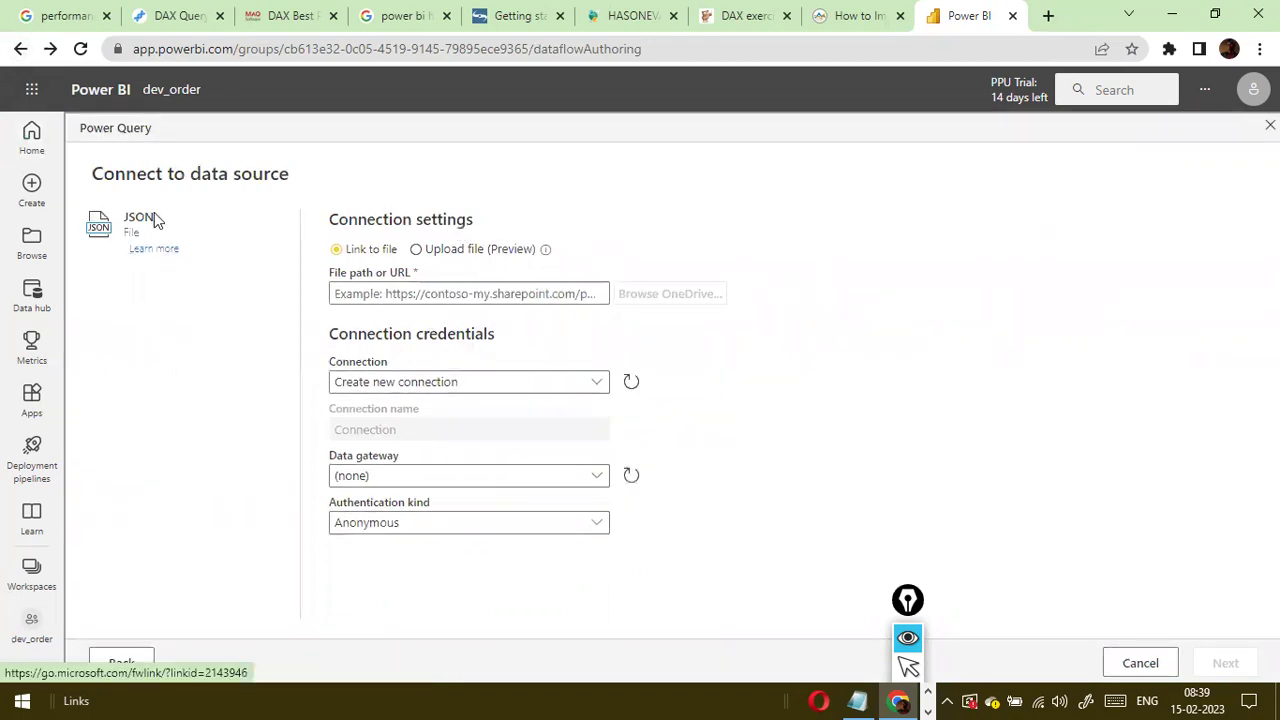
{"action": "left_click", "coordinate": [24, 56]}
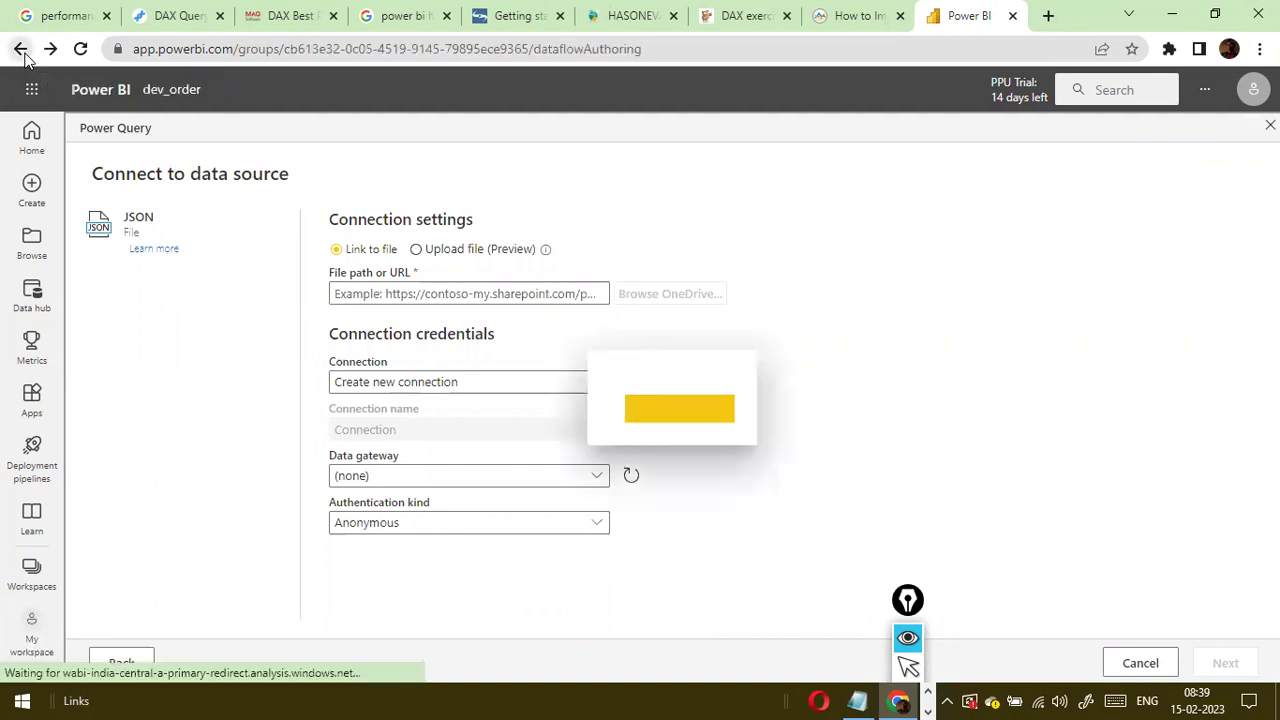
{"action": "left_click", "coordinate": [680, 428]}
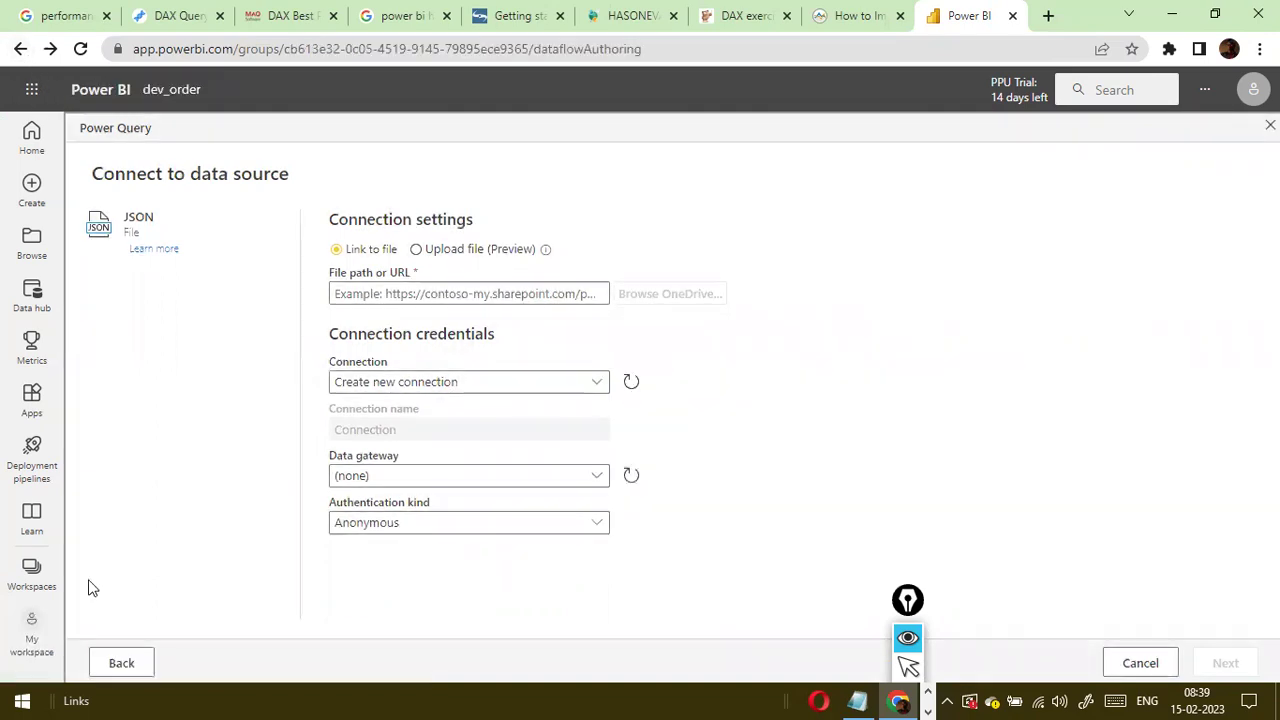
{"action": "left_click", "coordinate": [32, 575]}
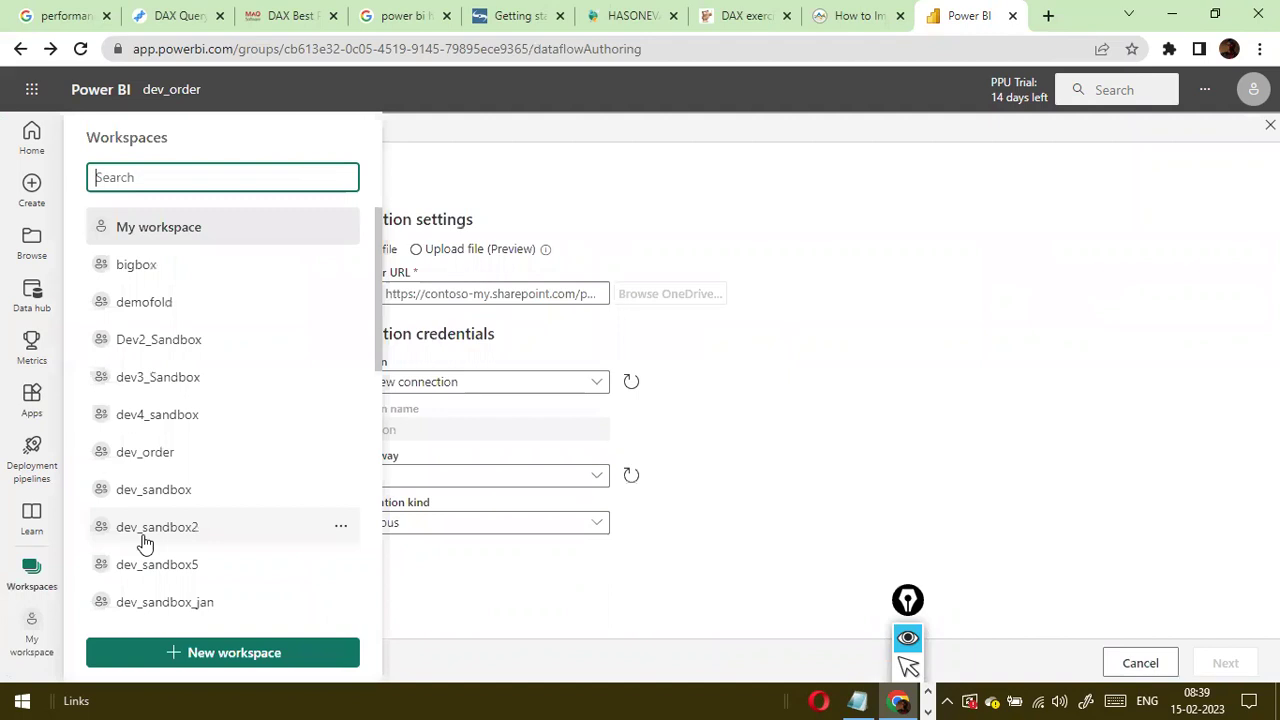
{"action": "left_click", "coordinate": [145, 538]}
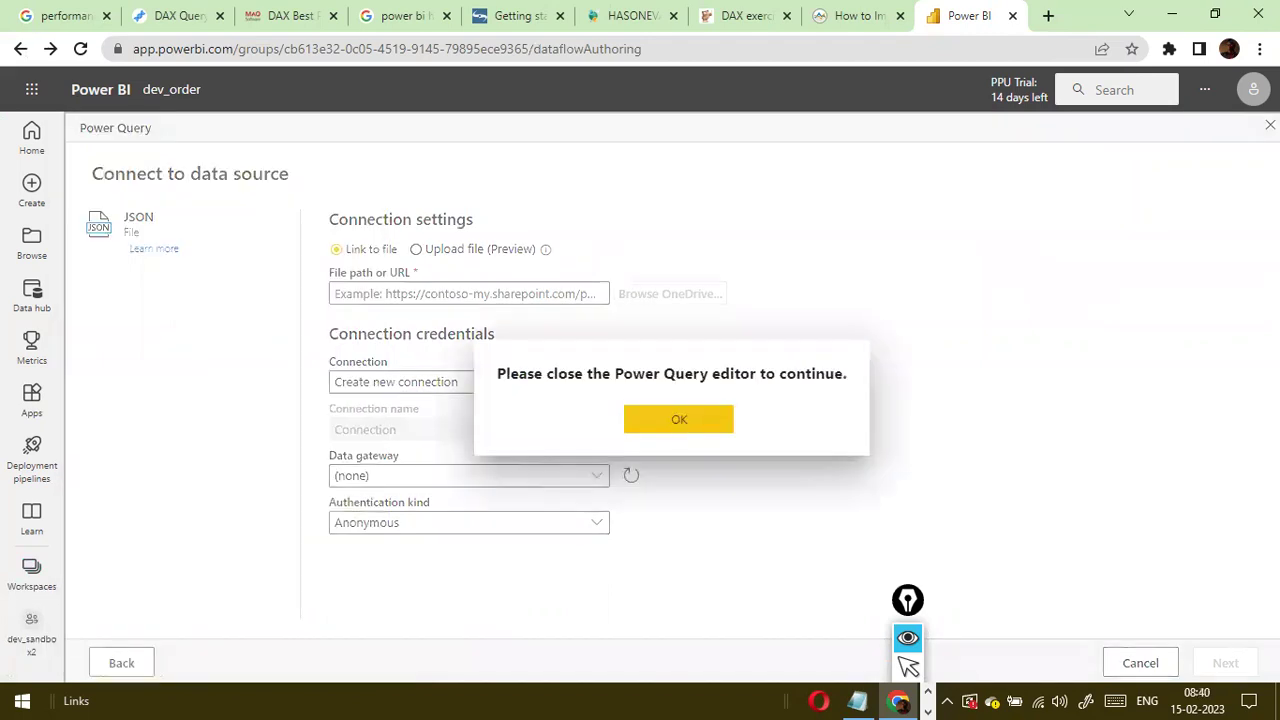
{"action": "key", "text": "Return"}
{"action": "left_click", "coordinate": [991, 37]}
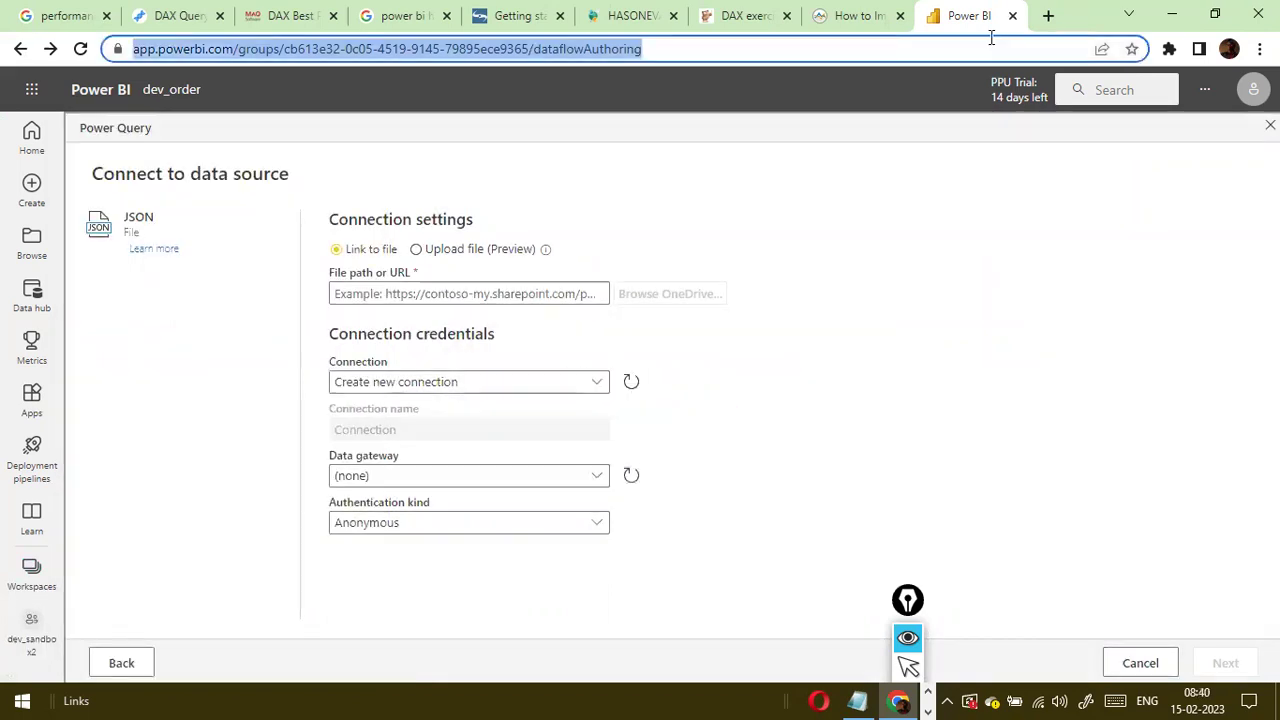
{"action": "type", "text": "a"}
{"action": "key", "text": "Return"}
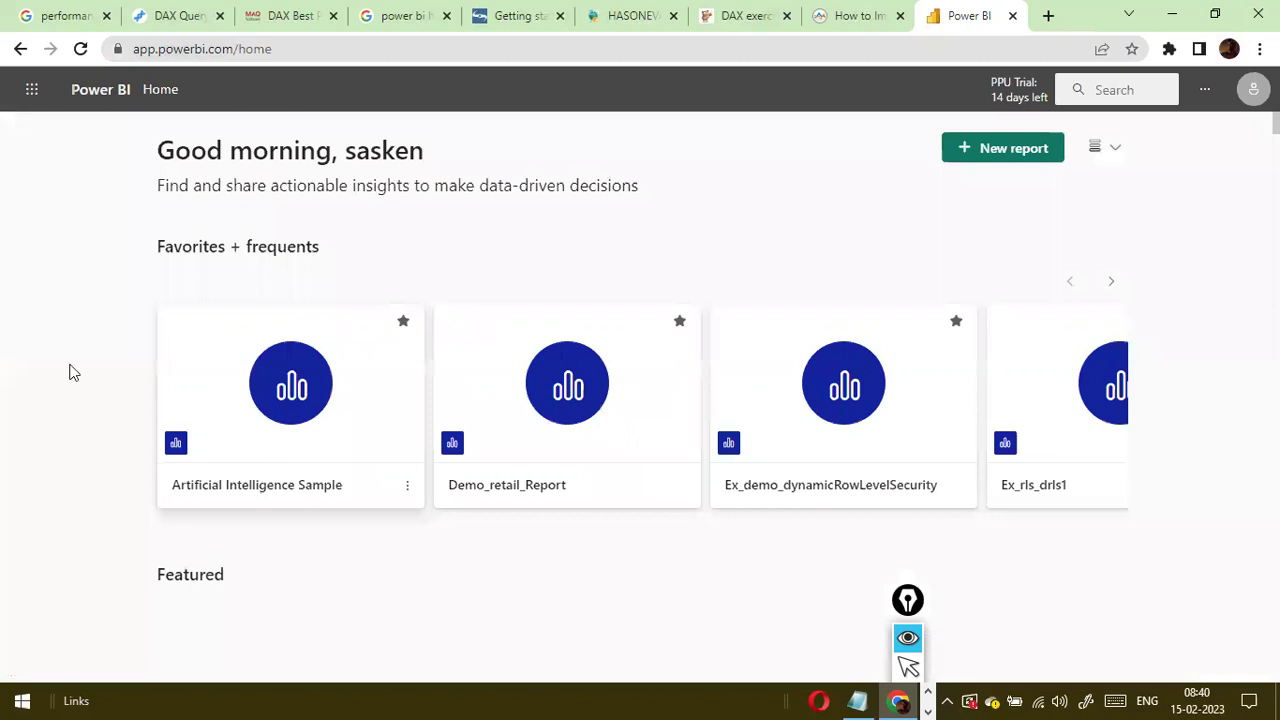
Open My workspace from the recent items and review whether a dataflow can be created there
{"action": "scroll", "coordinate": [44, 432], "scroll_direction": "down", "scroll_amount": 4}
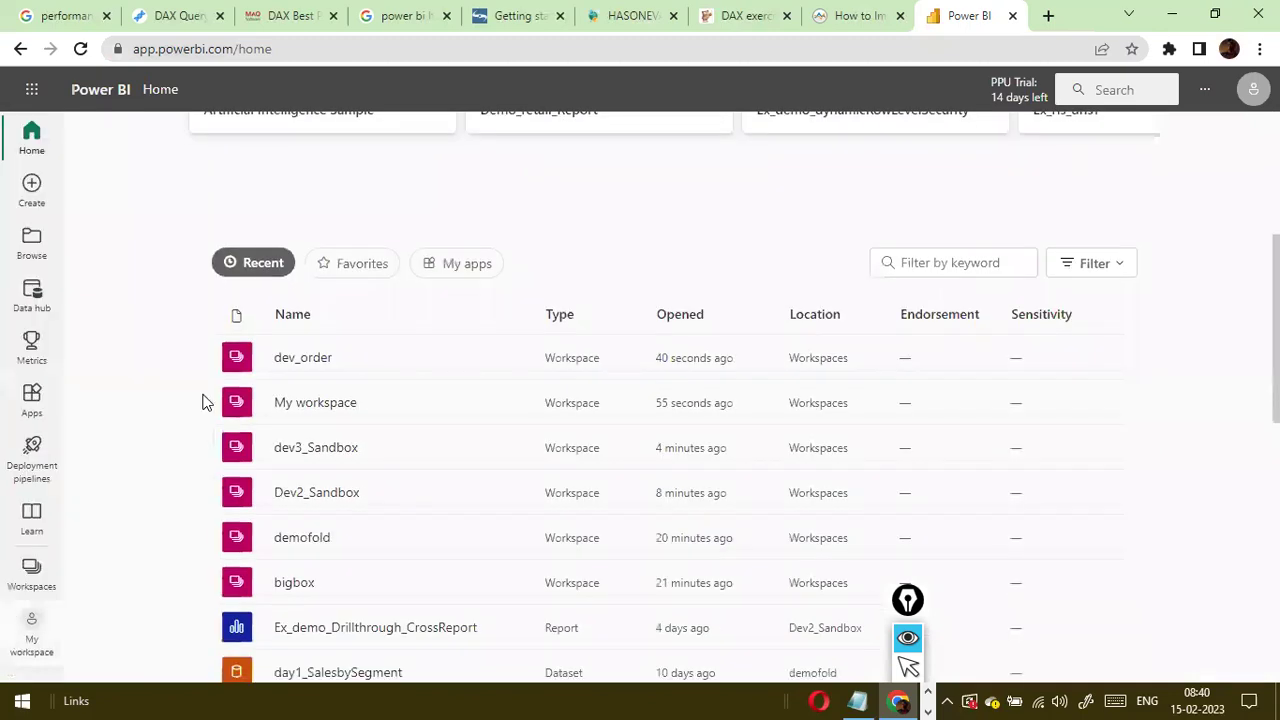
{"action": "left_click", "coordinate": [220, 391]}
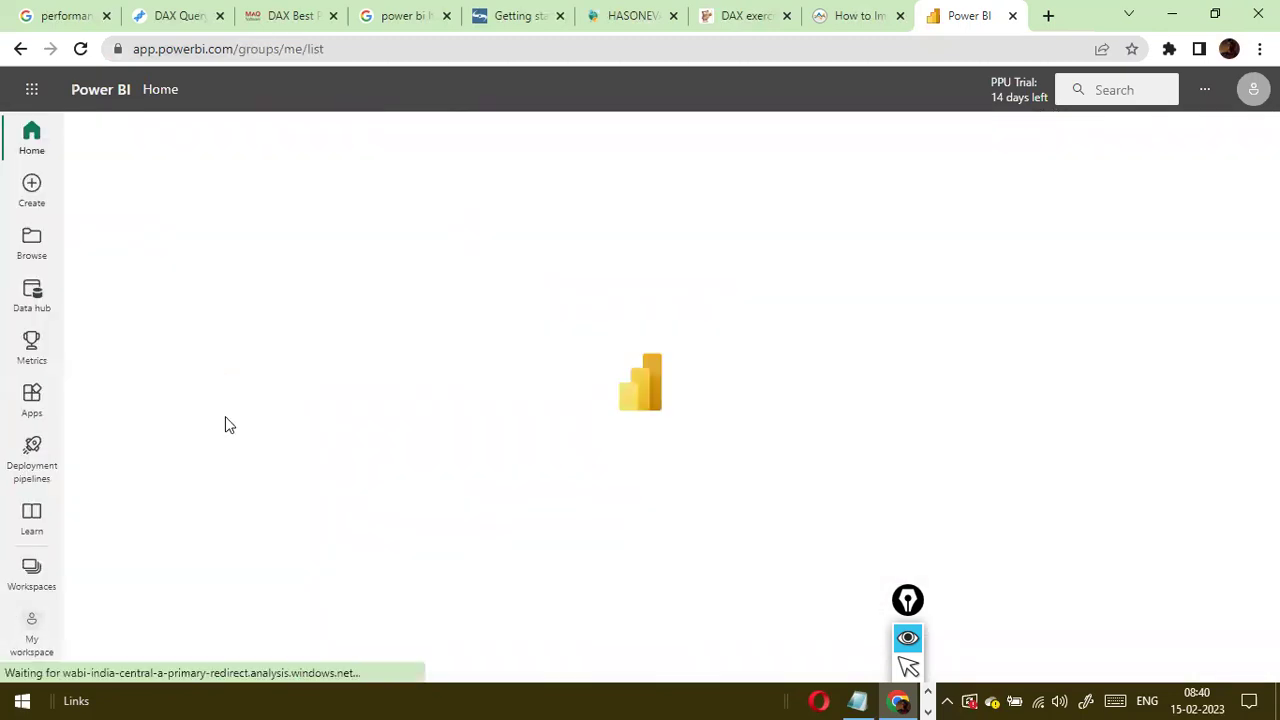
{"action": "left_click", "coordinate": [149, 204]}
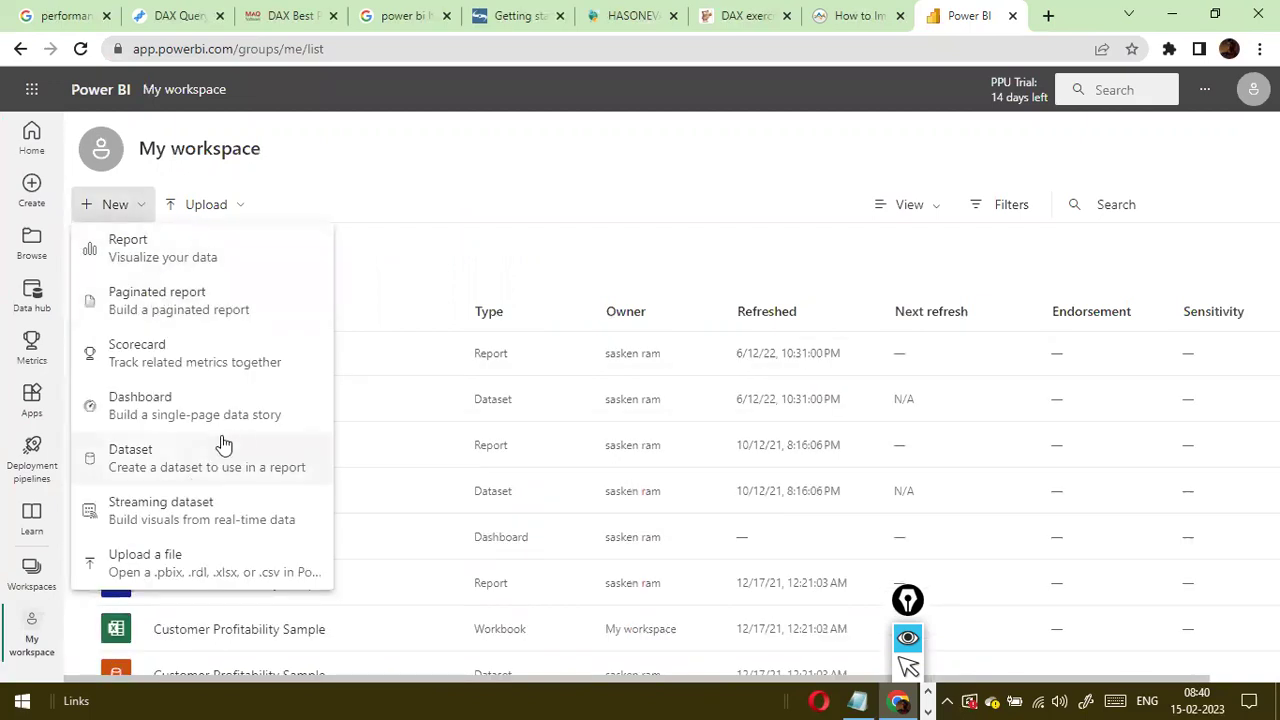
{"action": "key", "text": "Escape"}
Start a new dataflow in the dev3_Sandbox workspace, declining recovery of the previous one from cache
{"action": "left_click", "coordinate": [20, 575]}
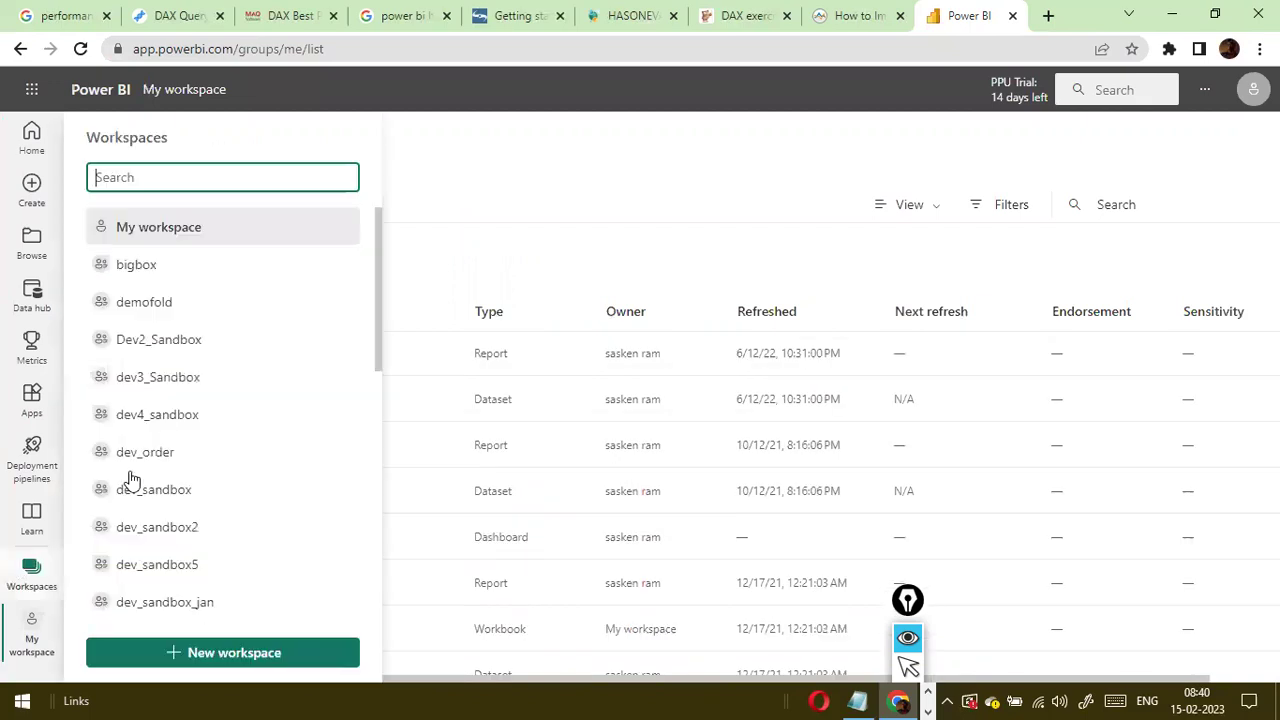
{"action": "left_click", "coordinate": [153, 378]}
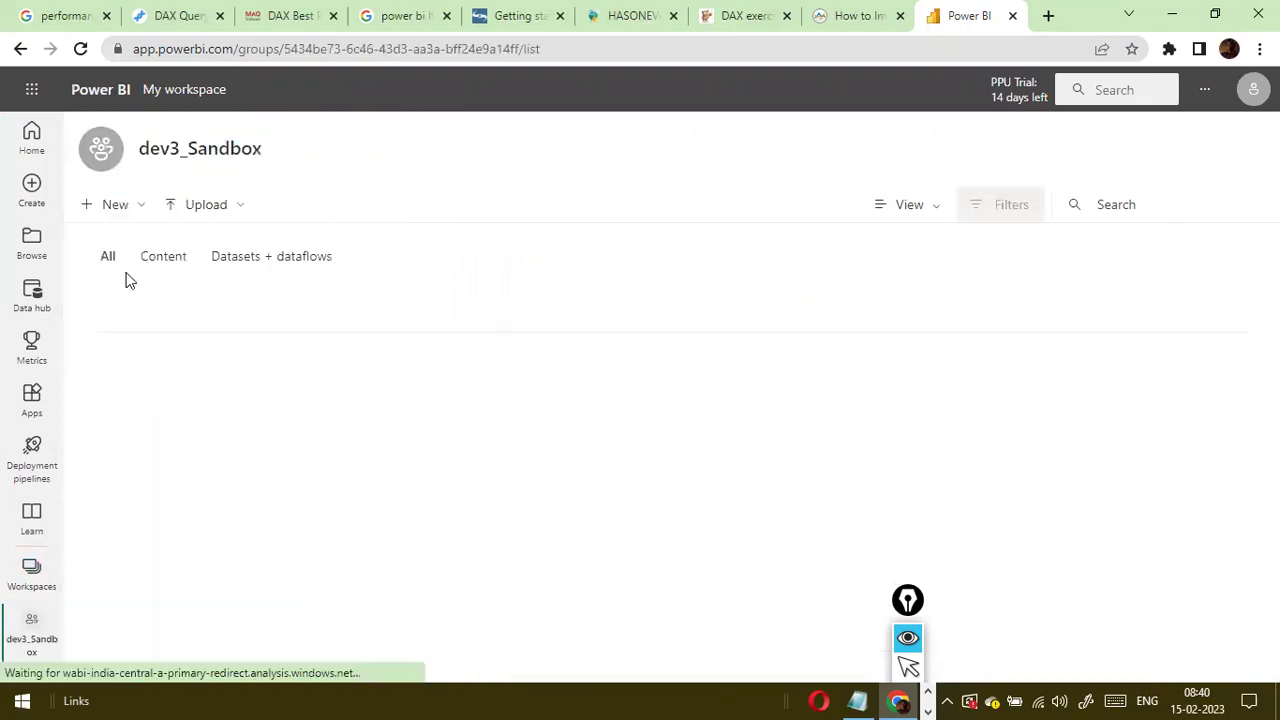
{"action": "left_click", "coordinate": [115, 204]}
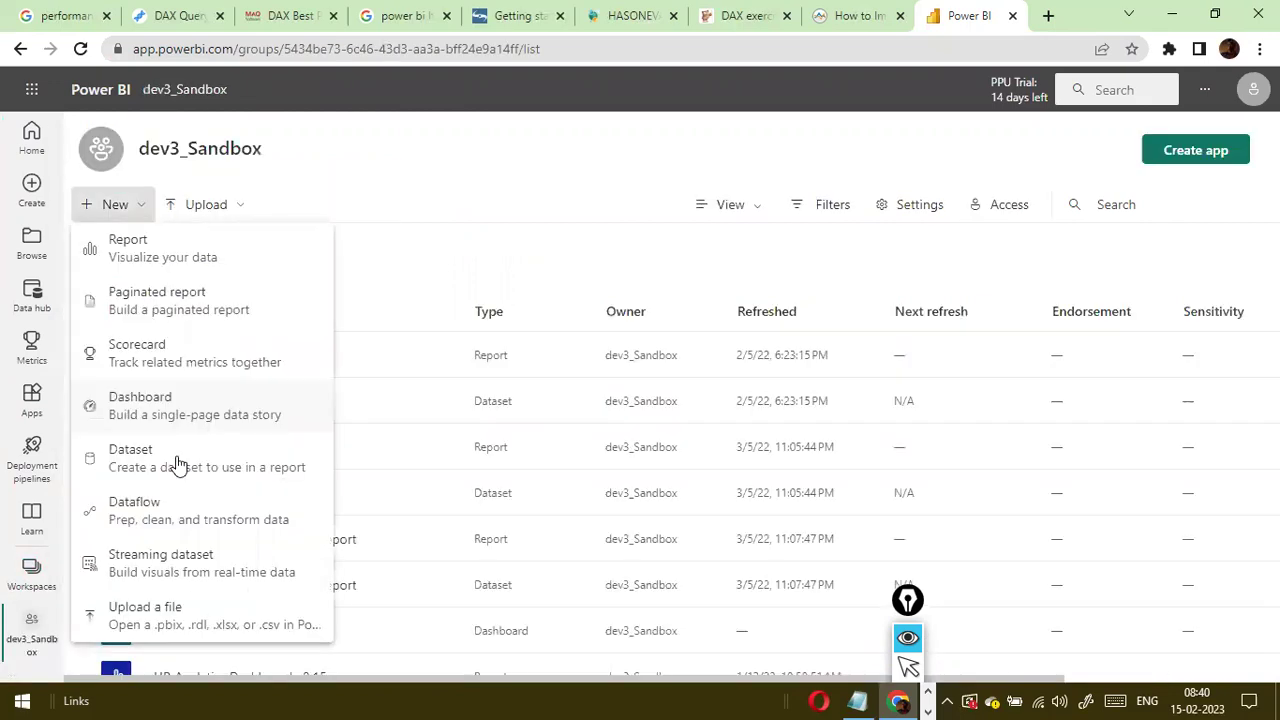
{"action": "left_click", "coordinate": [165, 512]}
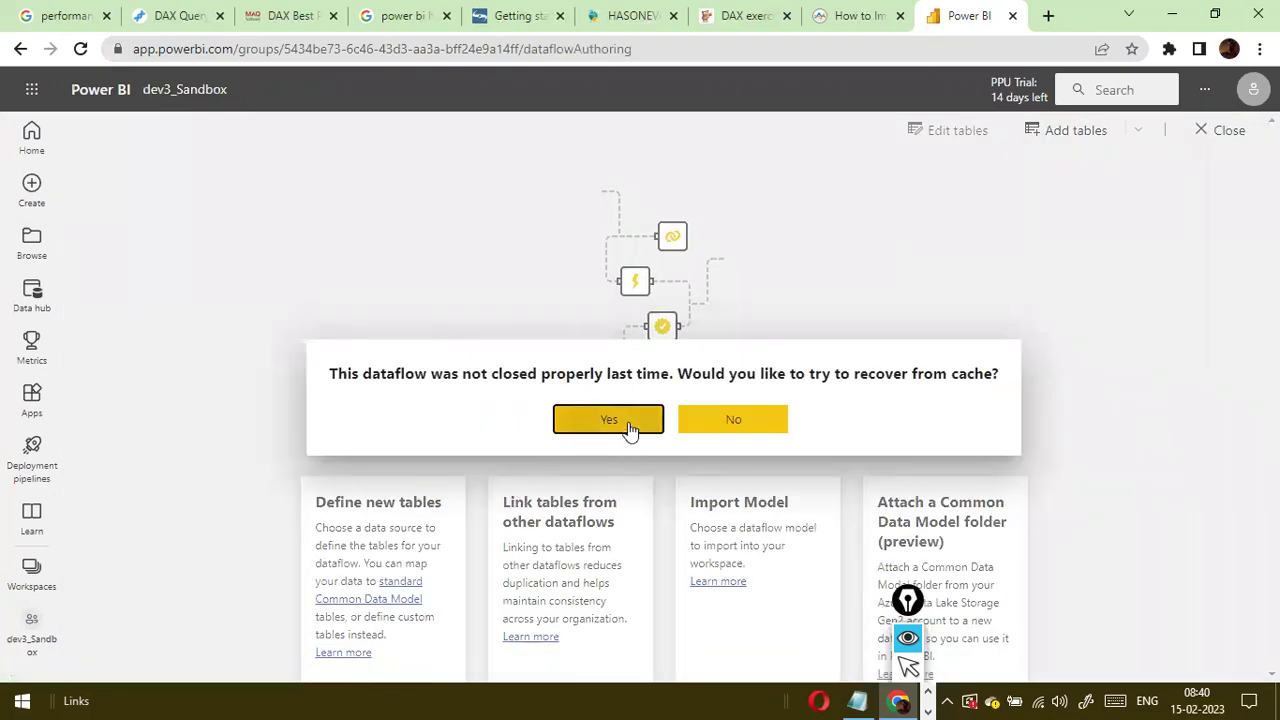
{"action": "left_click", "coordinate": [730, 420]}
Define new dataflow tables from a Folder source with the path D:\NCDailysales and load the folder preview
{"action": "scroll", "coordinate": [420, 460], "scroll_direction": "down", "scroll_amount": 1}
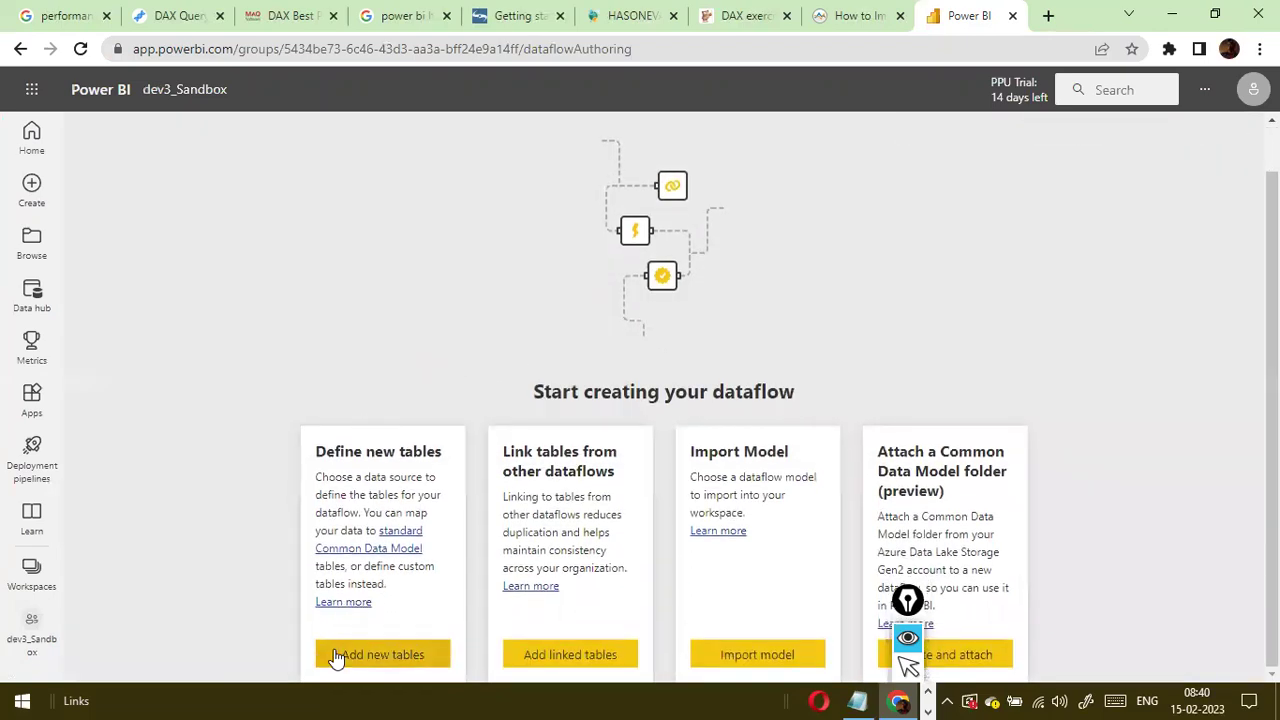
{"action": "left_click", "coordinate": [378, 654]}
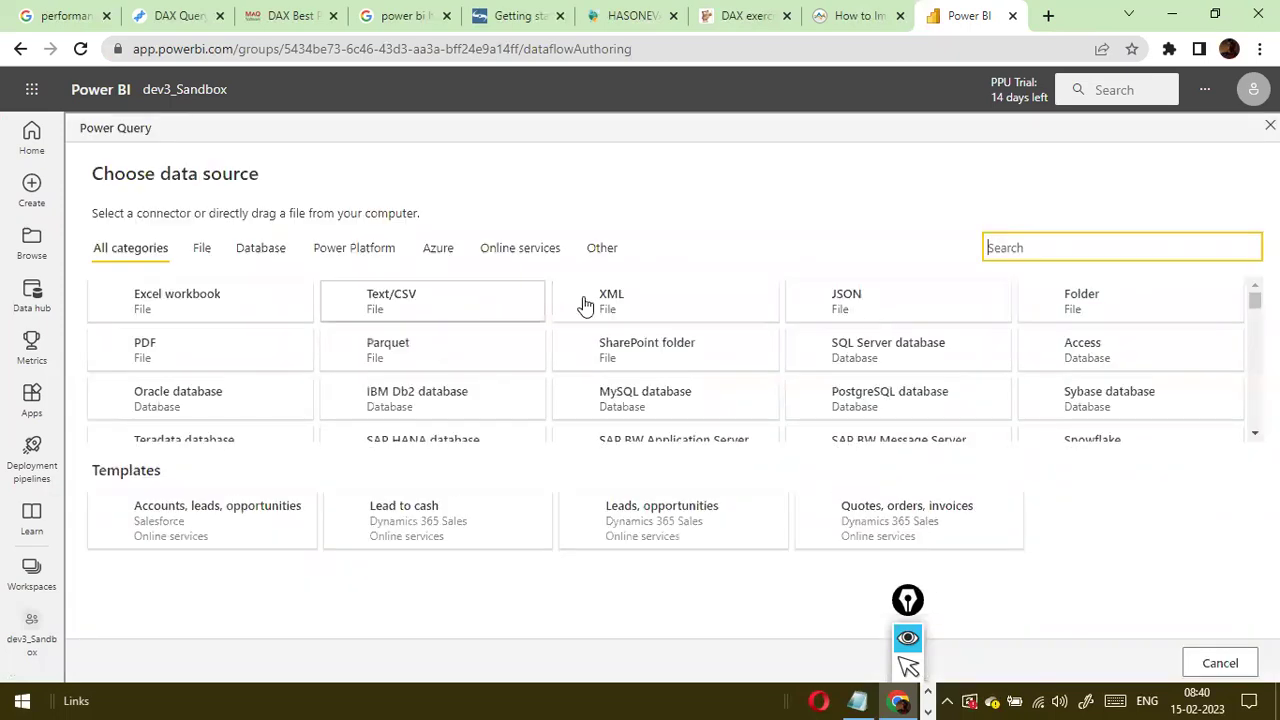
{"action": "left_click", "coordinate": [202, 250]}
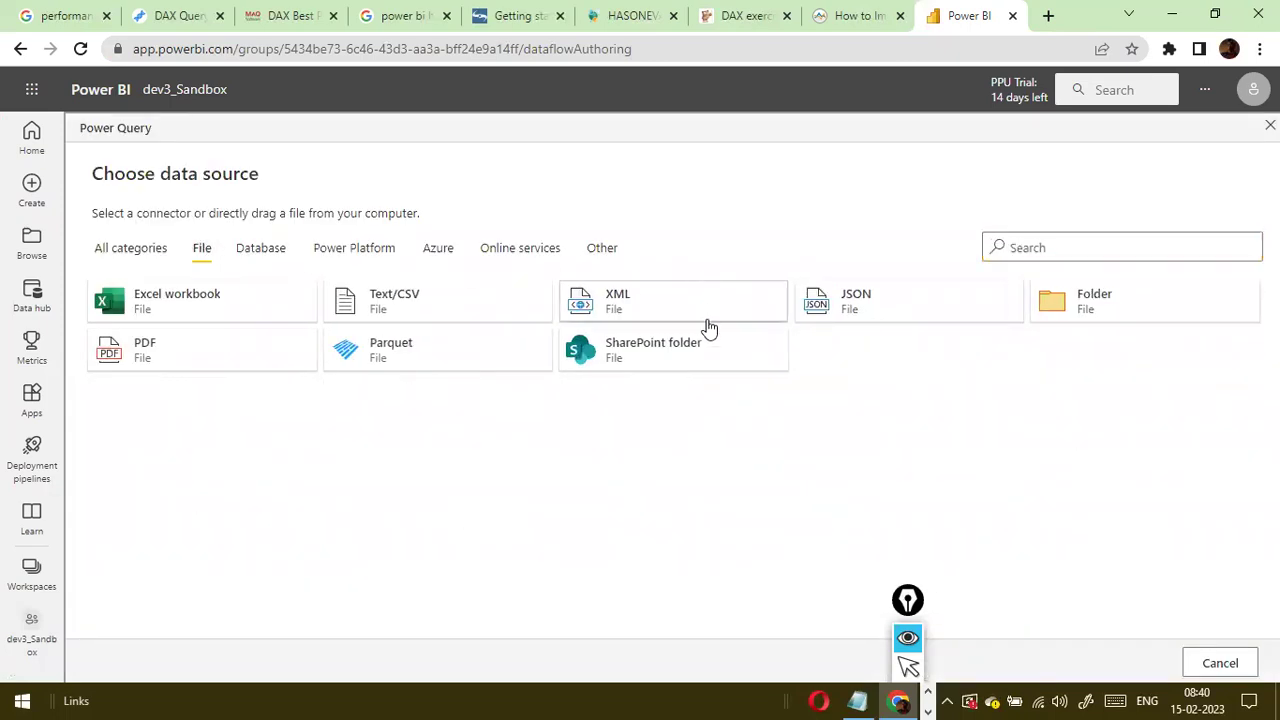
{"action": "left_click", "coordinate": [1082, 318]}
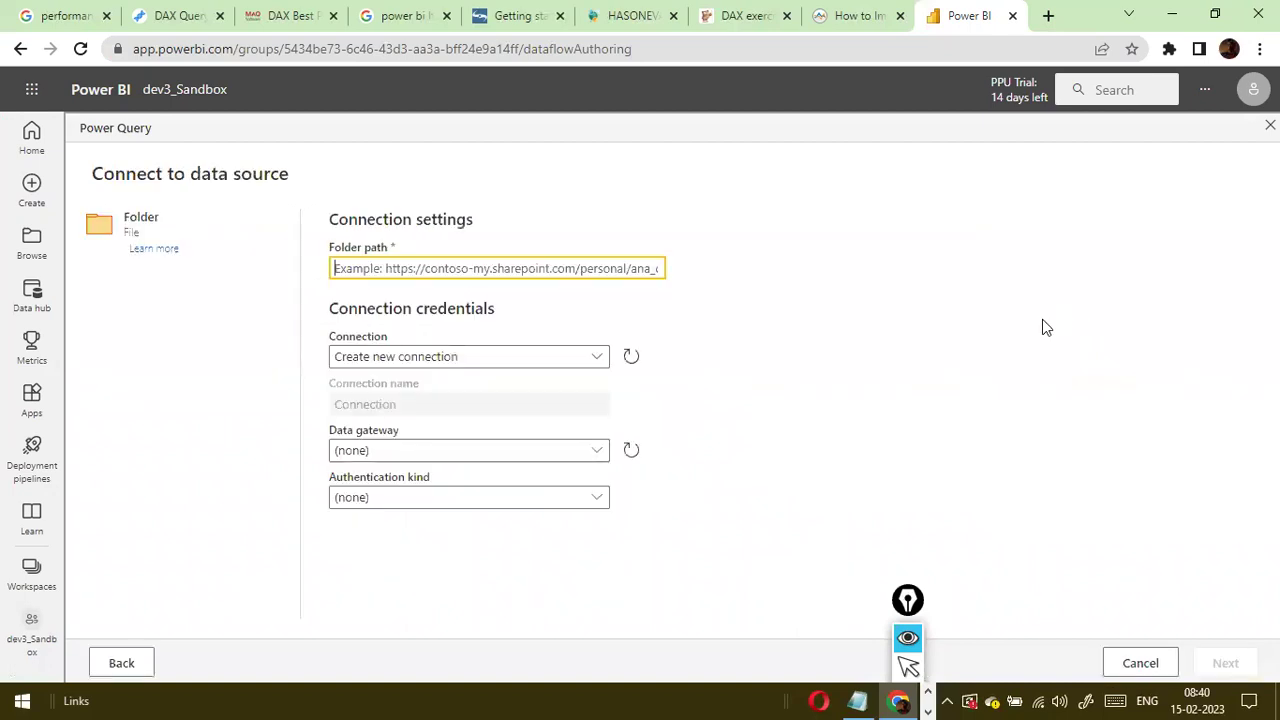
{"action": "type", "text": "D:\\NCDailysales"}
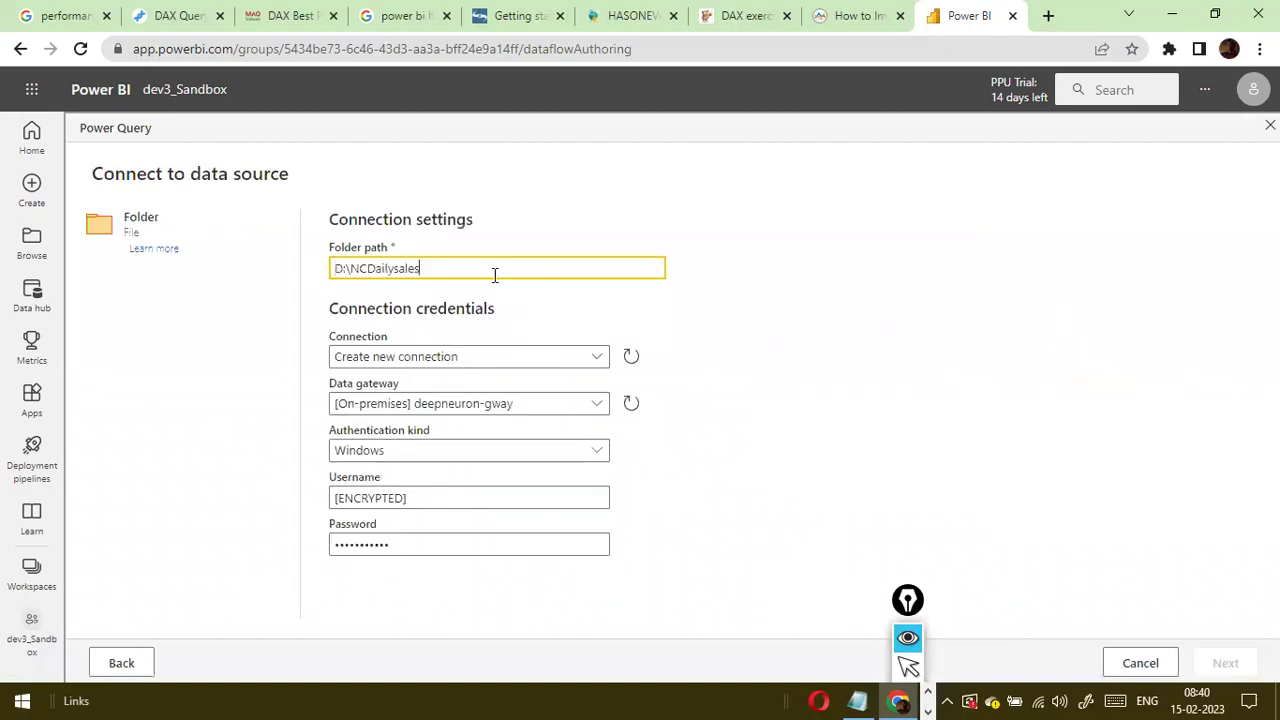
{"action": "left_click", "coordinate": [1225, 662]}
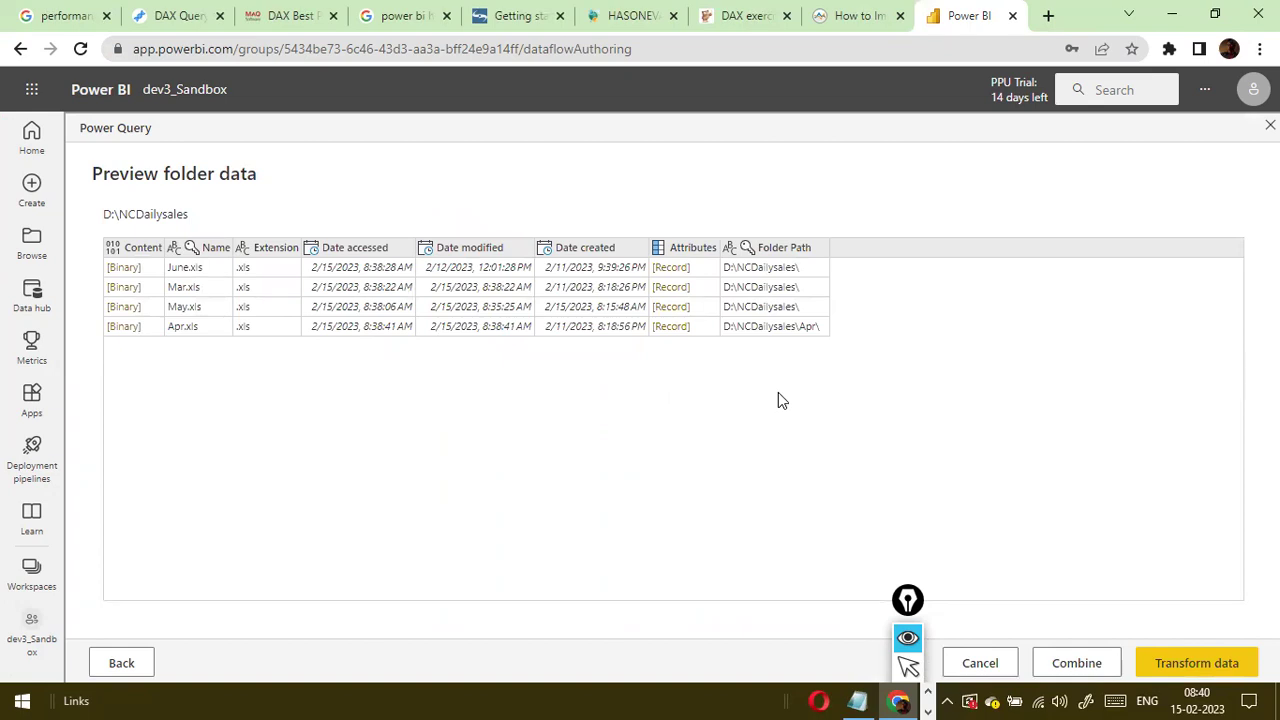
Combine the D:\NCDailysales files using Mar.xls as the example file and Sheet1 as the object, and load them for transformation
{"action": "left_click", "coordinate": [1080, 664]}
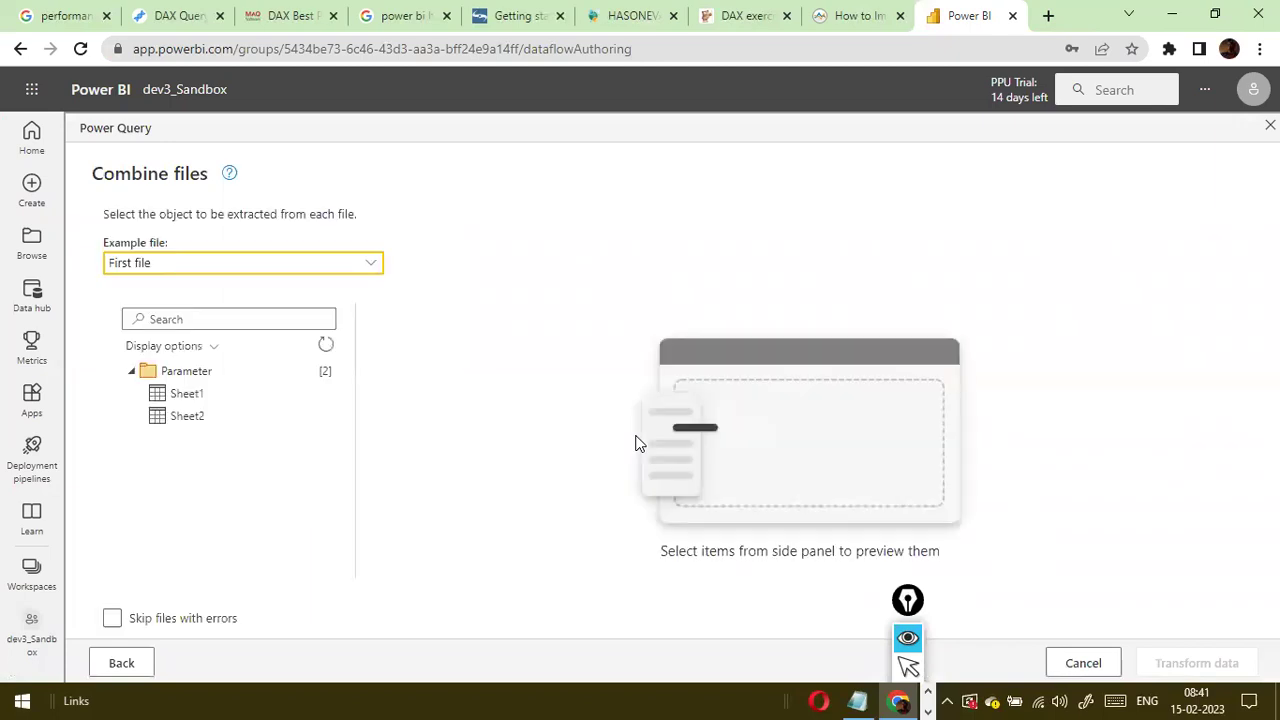
{"action": "left_click", "coordinate": [188, 371]}
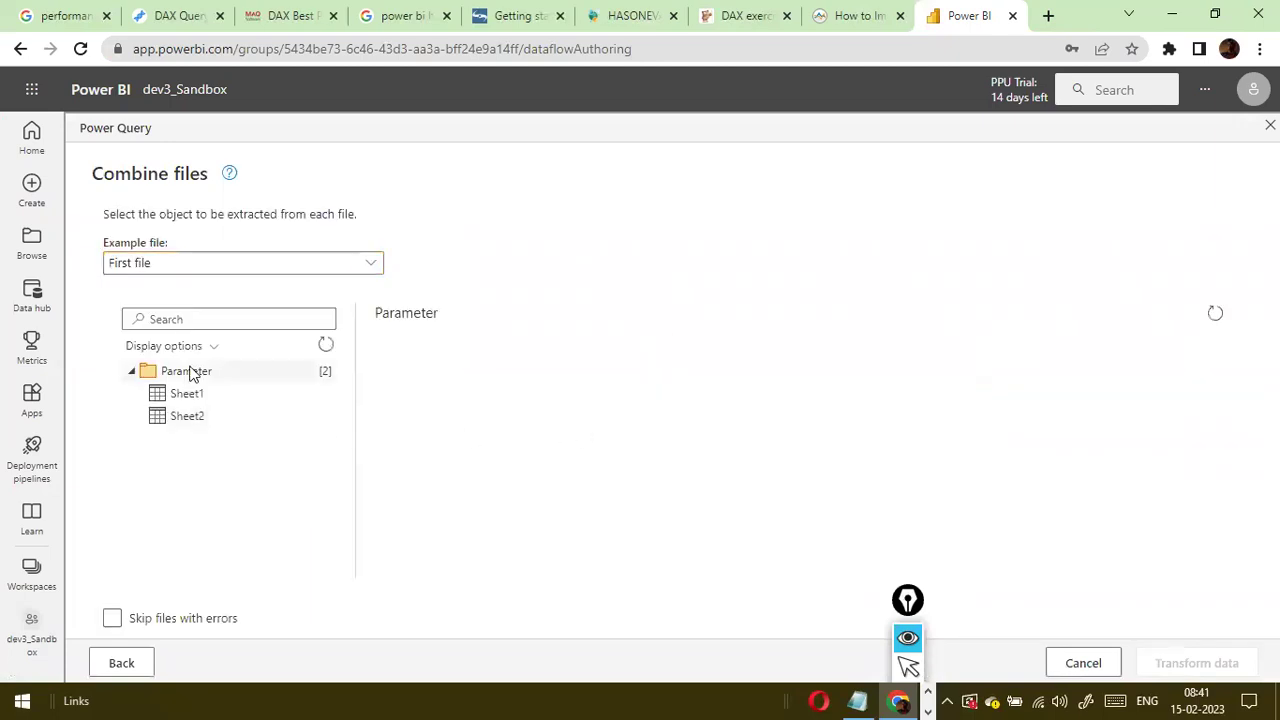
{"action": "left_click", "coordinate": [371, 264]}
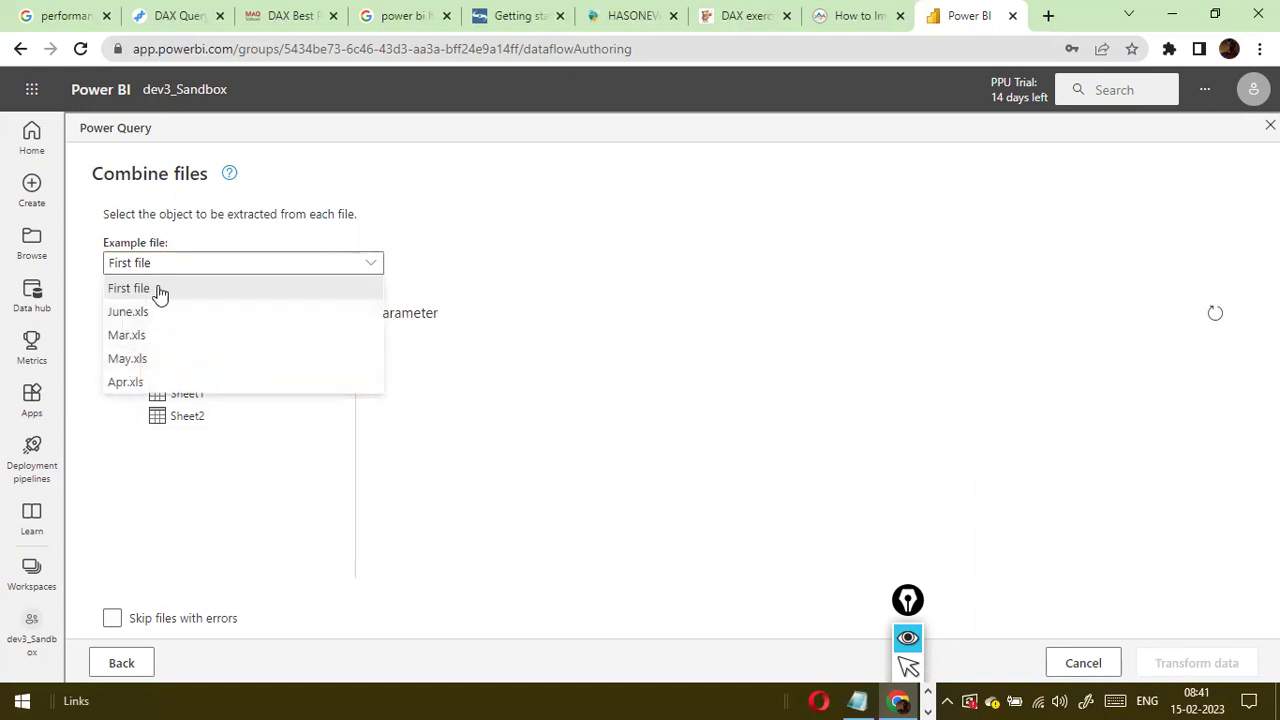
{"action": "left_click", "coordinate": [152, 343]}
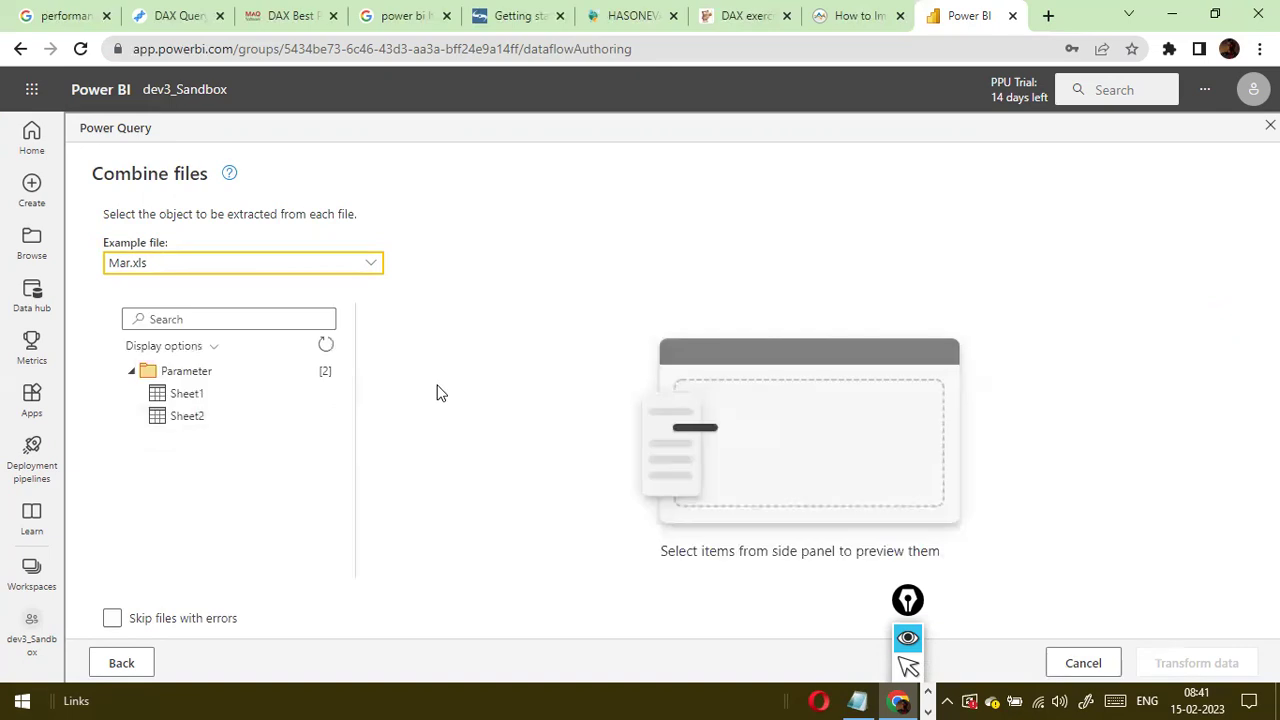
{"action": "left_click", "coordinate": [258, 393]}
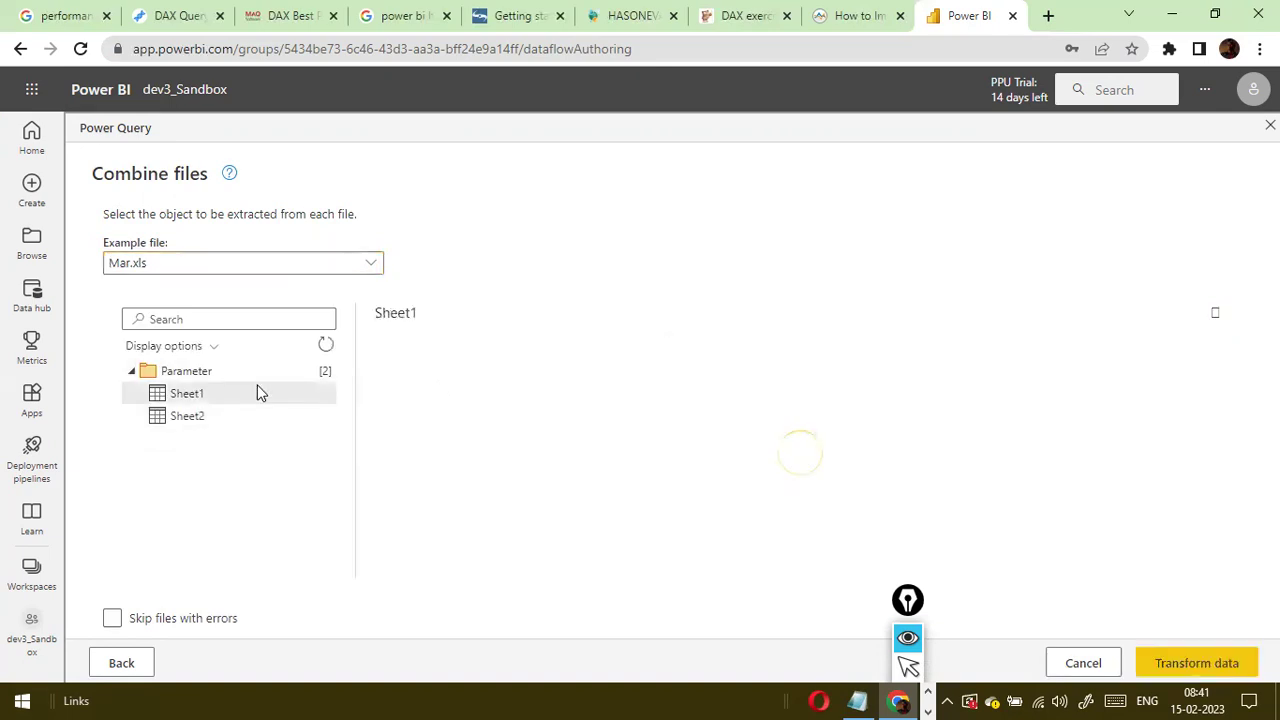
{"action": "left_click", "coordinate": [1160, 665]}
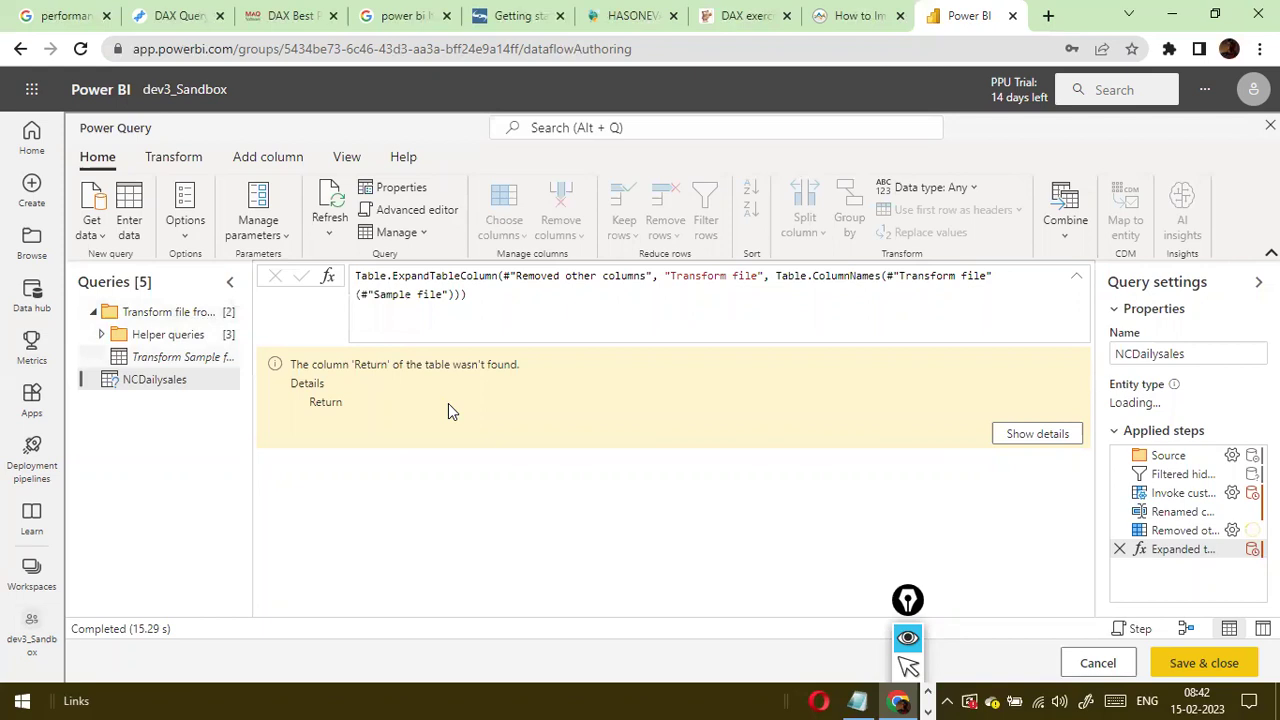
Open May.xls from the NCDailysales folder in Excel and check Sheet2's headers against the dataflow error for the Return column
{"action": "key", "text": "alt+Tab"}
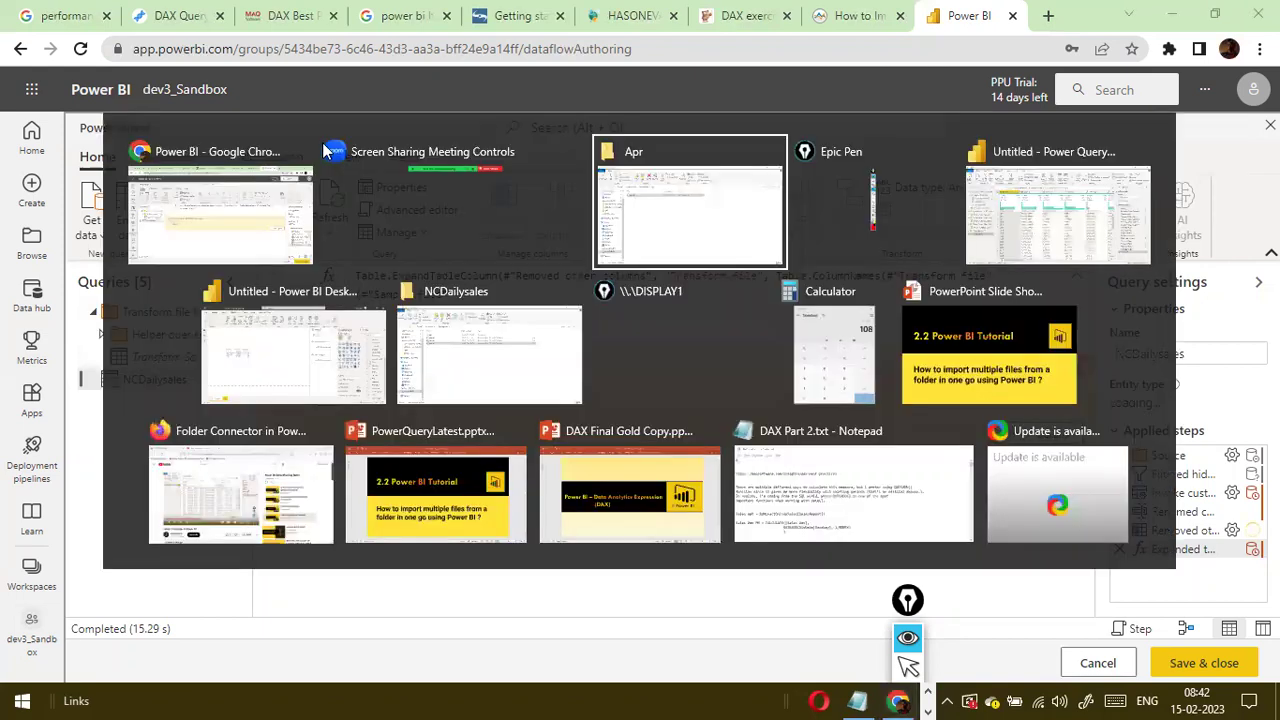
{"action": "key", "text": "BackSpace"}
{"action": "double_click", "coordinate": [249, 263]}
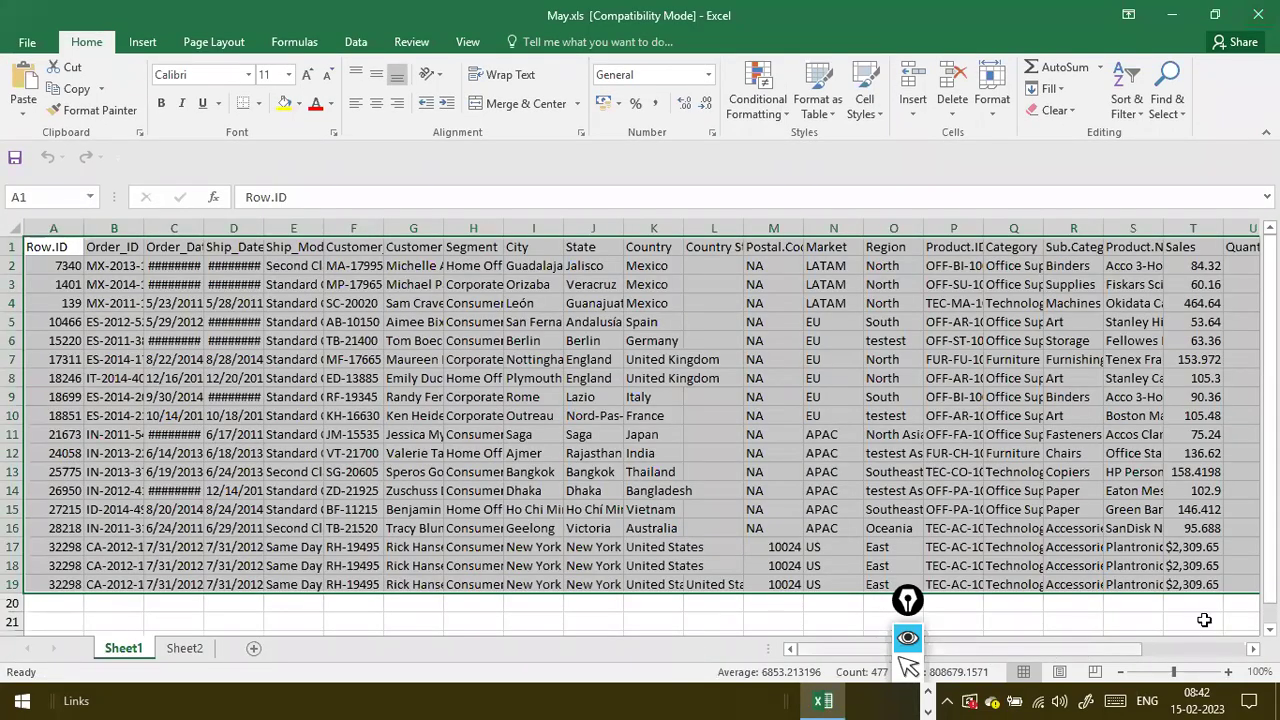
{"action": "left_click", "coordinate": [184, 648]}
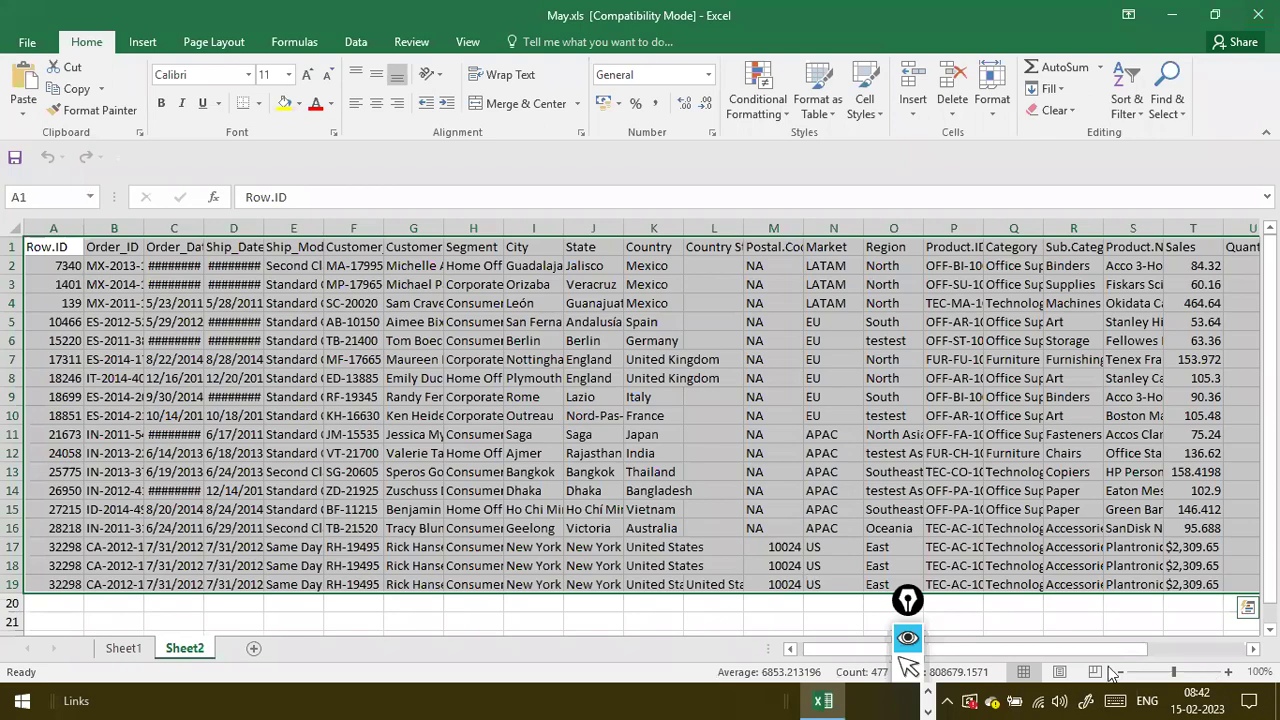
{"action": "key", "text": "alt+Tab"}
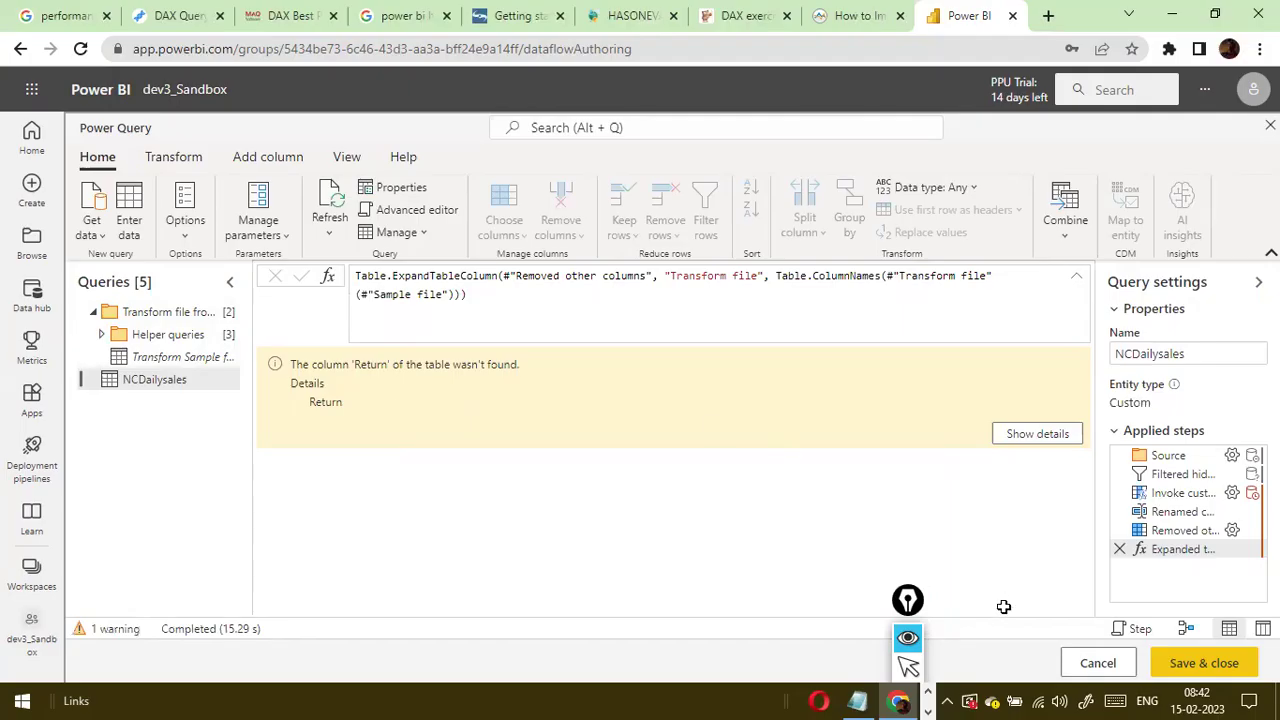
{"action": "key", "text": "alt+Tab"}
{"action": "left_click_drag", "start_coordinate": [1020, 647], "coordinate": [1215, 650]}
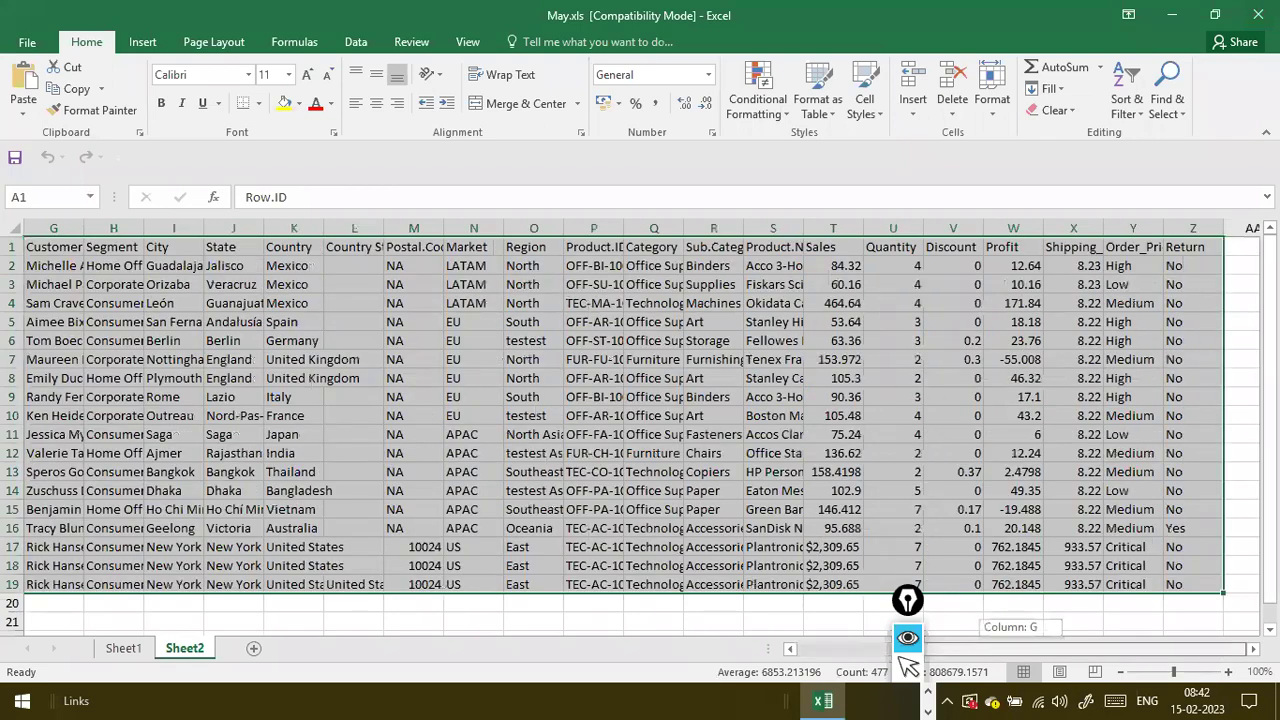
{"action": "key", "text": "alt+Tab"}
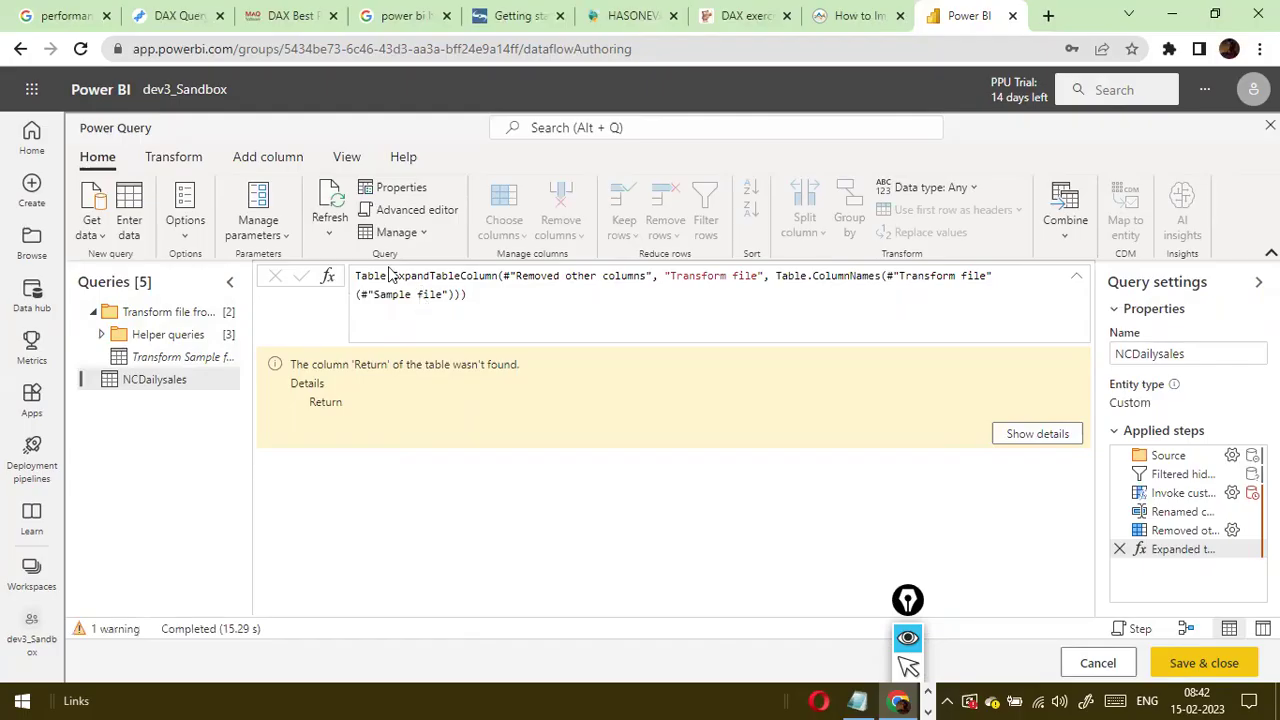
Open Mar.xls from the NCDailysales folder, check Sheet2 for the Return column, and close the workbook
{"action": "key", "text": "alt+Tab"}
{"action": "left_click", "coordinate": [258, 241]}
{"action": "double_click", "coordinate": [258, 241]}
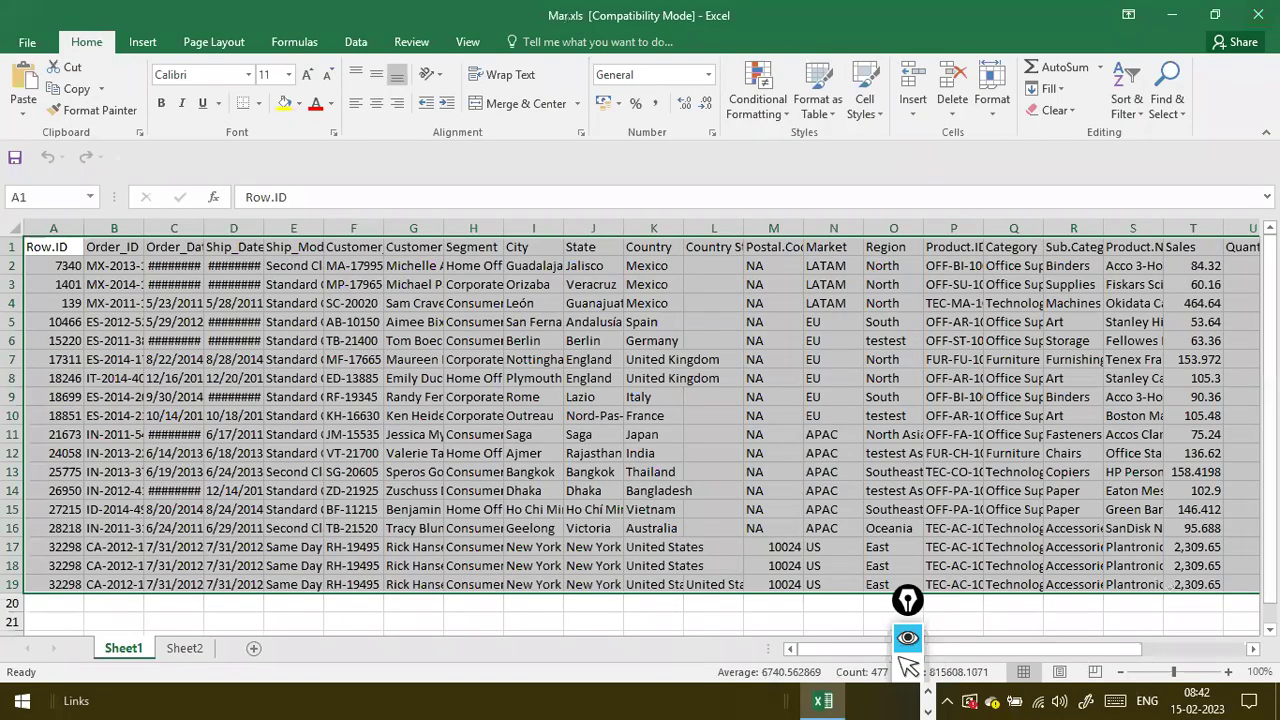
{"action": "scroll", "coordinate": [600, 500], "scroll_direction": "right", "scroll_amount": 3}
{"action": "left_click", "coordinate": [186, 650]}
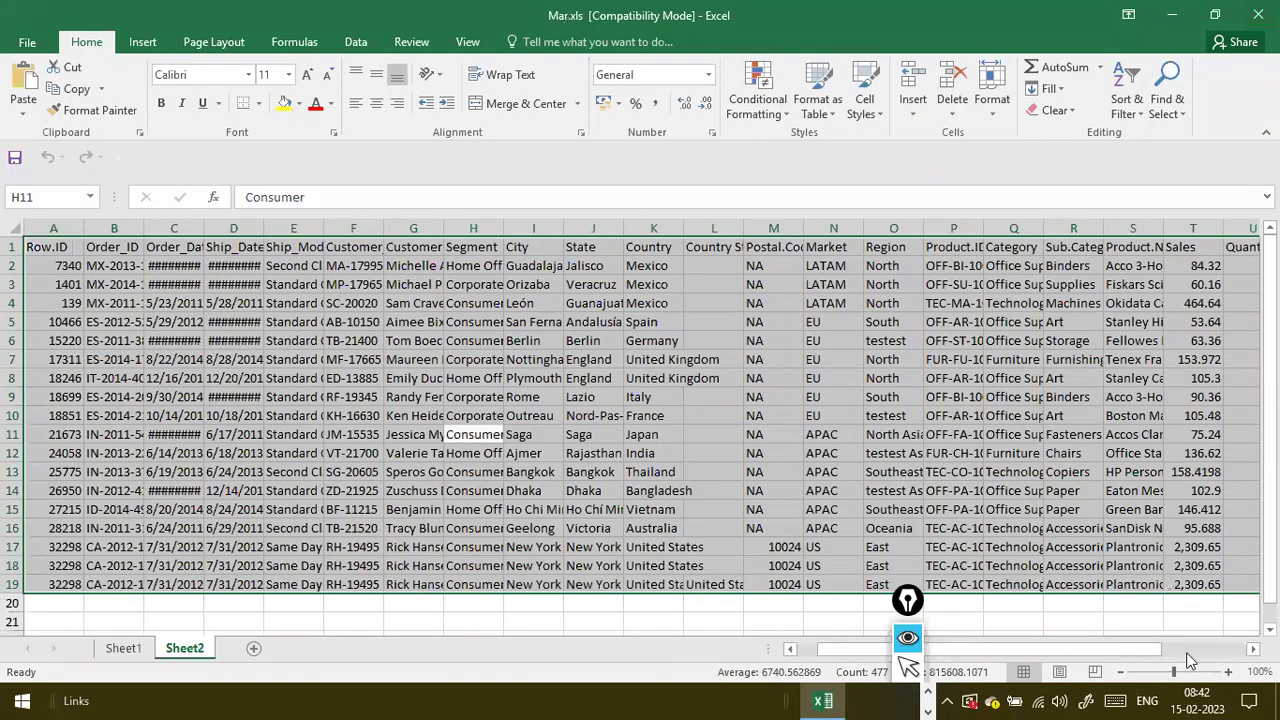
{"action": "left_click", "coordinate": [1192, 650]}
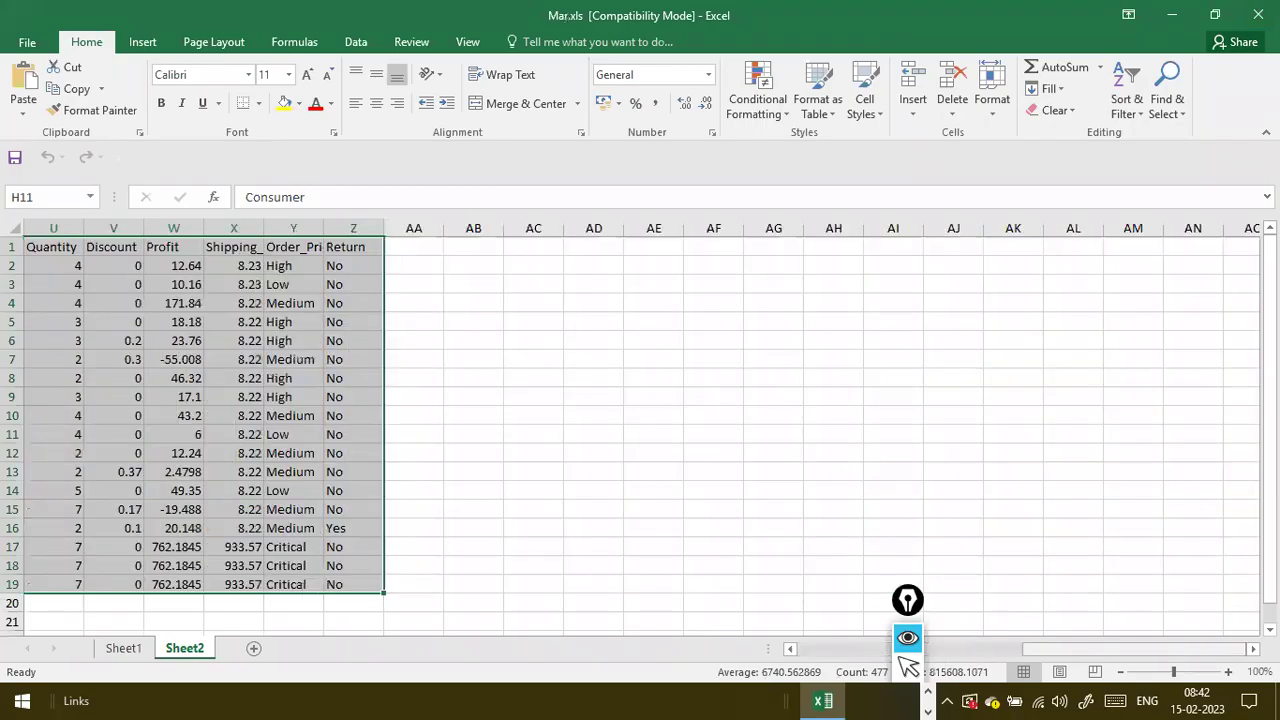
{"action": "key", "text": "alt+F4"}
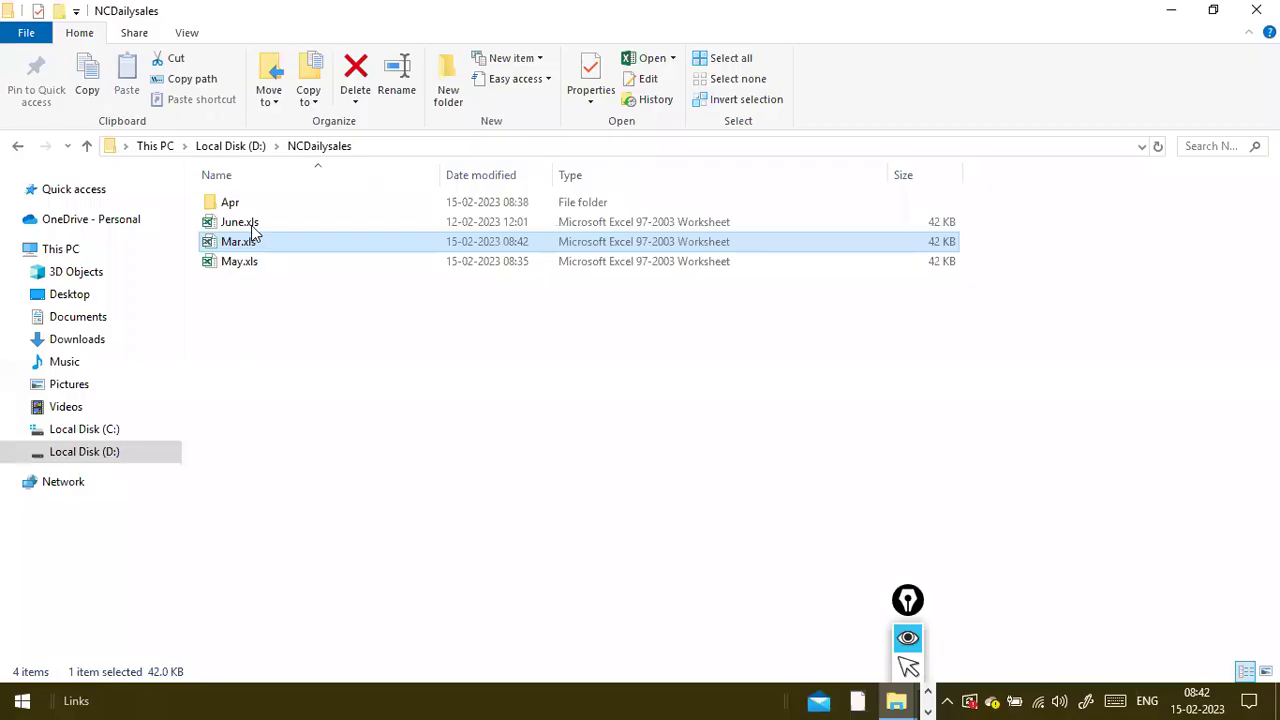
Open June.xls, check its last columns for the Return header, and close the workbook
{"action": "double_click", "coordinate": [250, 223]}
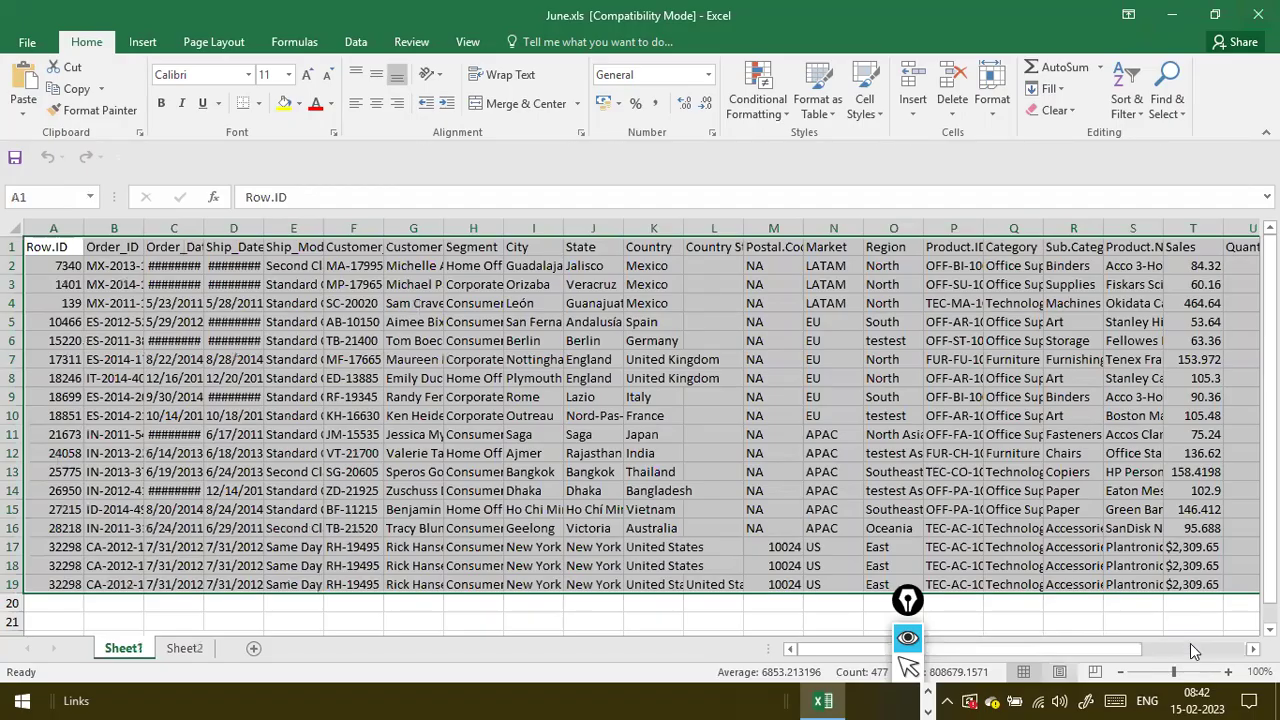
{"action": "left_click", "coordinate": [1190, 650]}
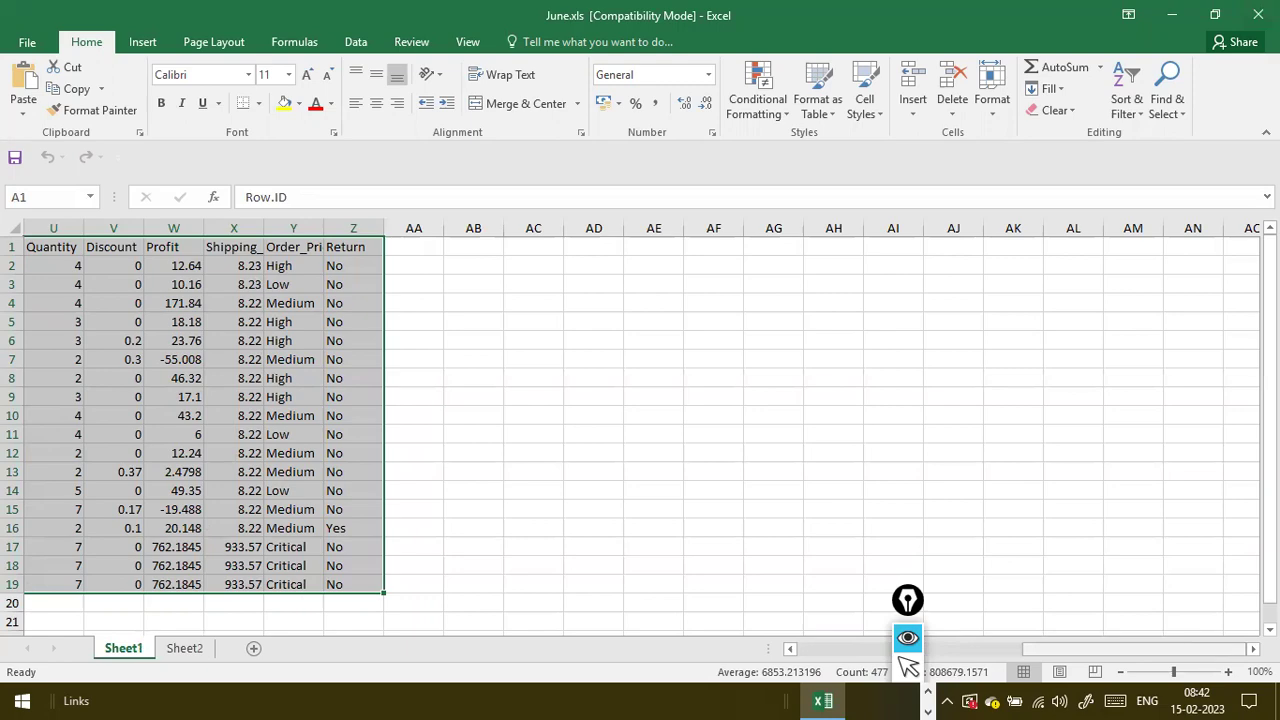
{"action": "key", "text": "ctrl+Page_Down"}
{"action": "key", "text": "alt+F4"}
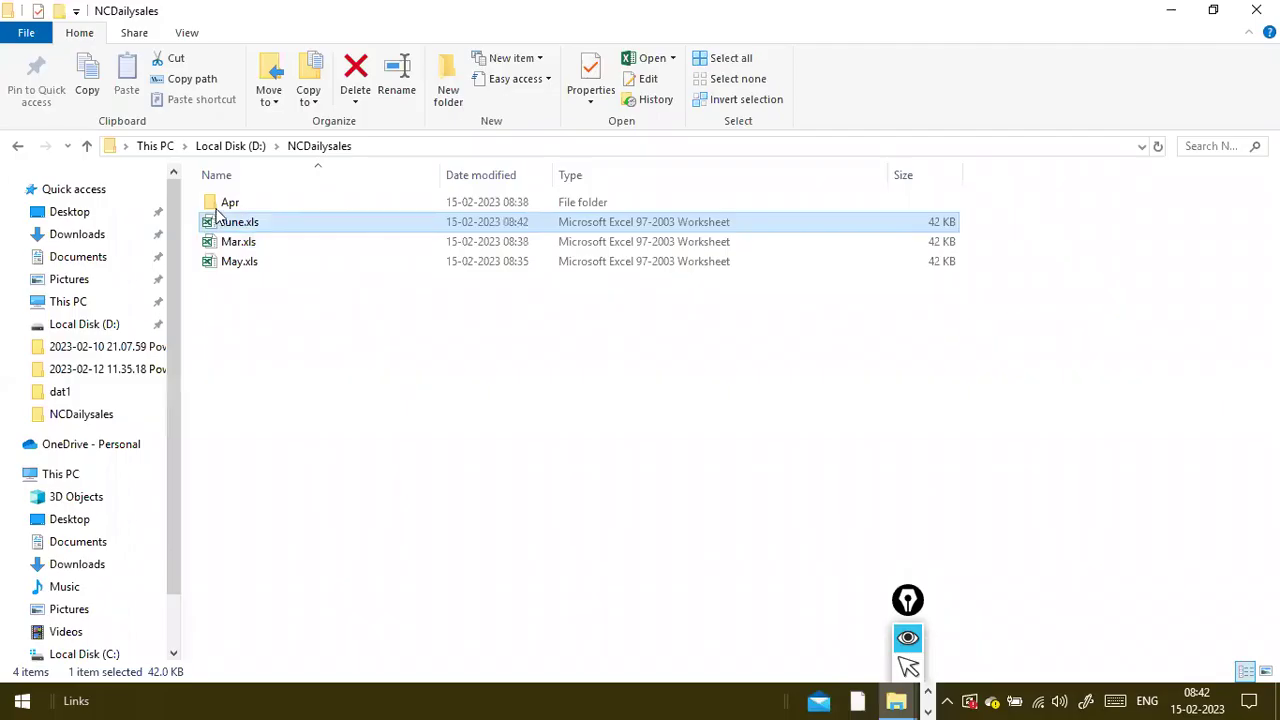
Open Apr.xls from the Apr subfolder, inspect the column headers on Sheet1 and Sheet2, and close the workbook
{"action": "double_click", "coordinate": [250, 203]}
{"action": "double_click", "coordinate": [235, 203]}
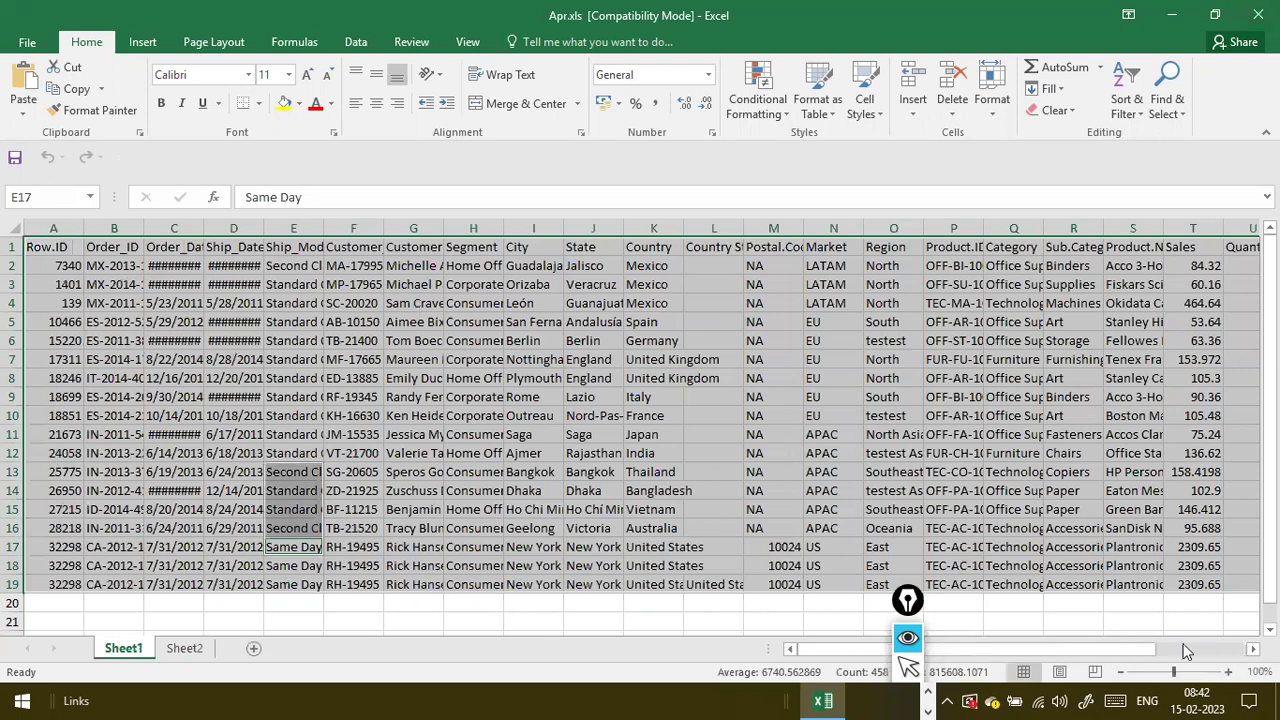
{"action": "left_click", "coordinate": [1185, 651]}
{"action": "left_click_drag", "start_coordinate": [1185, 651], "coordinate": [988, 623]}
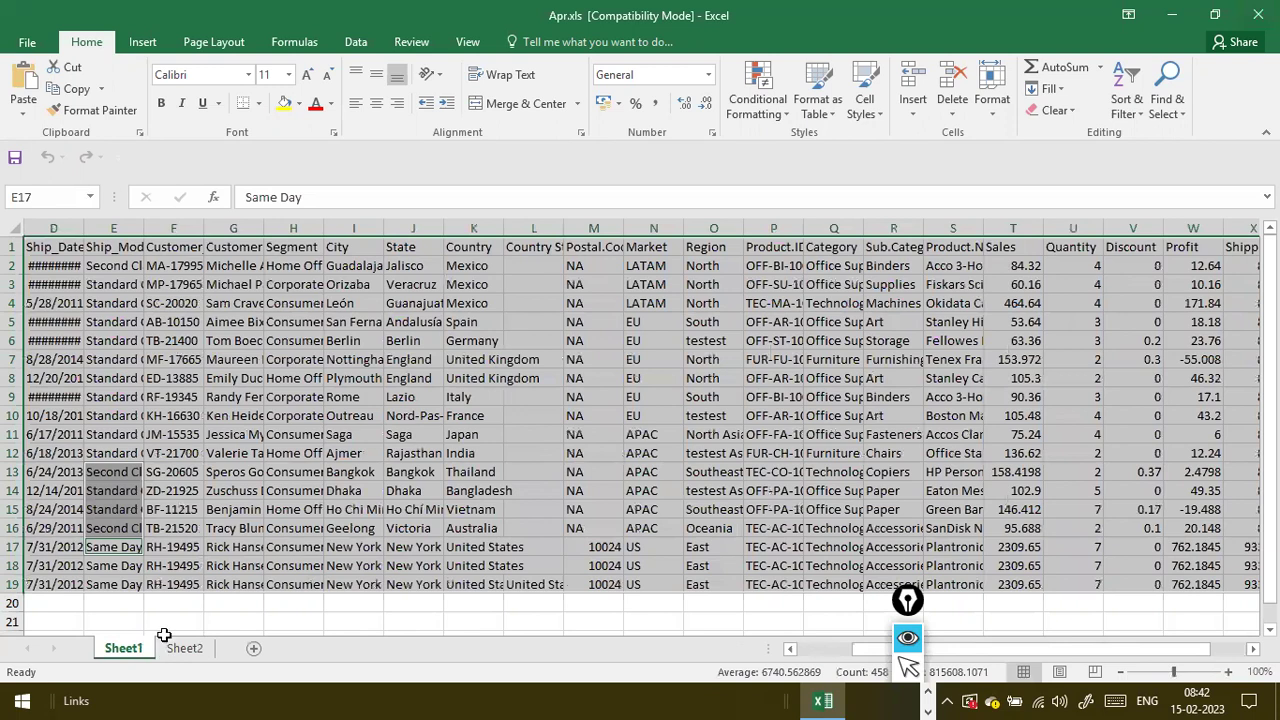
{"action": "key", "text": "ctrl+Home"}
{"action": "key", "text": "ctrl+Page_Down"}
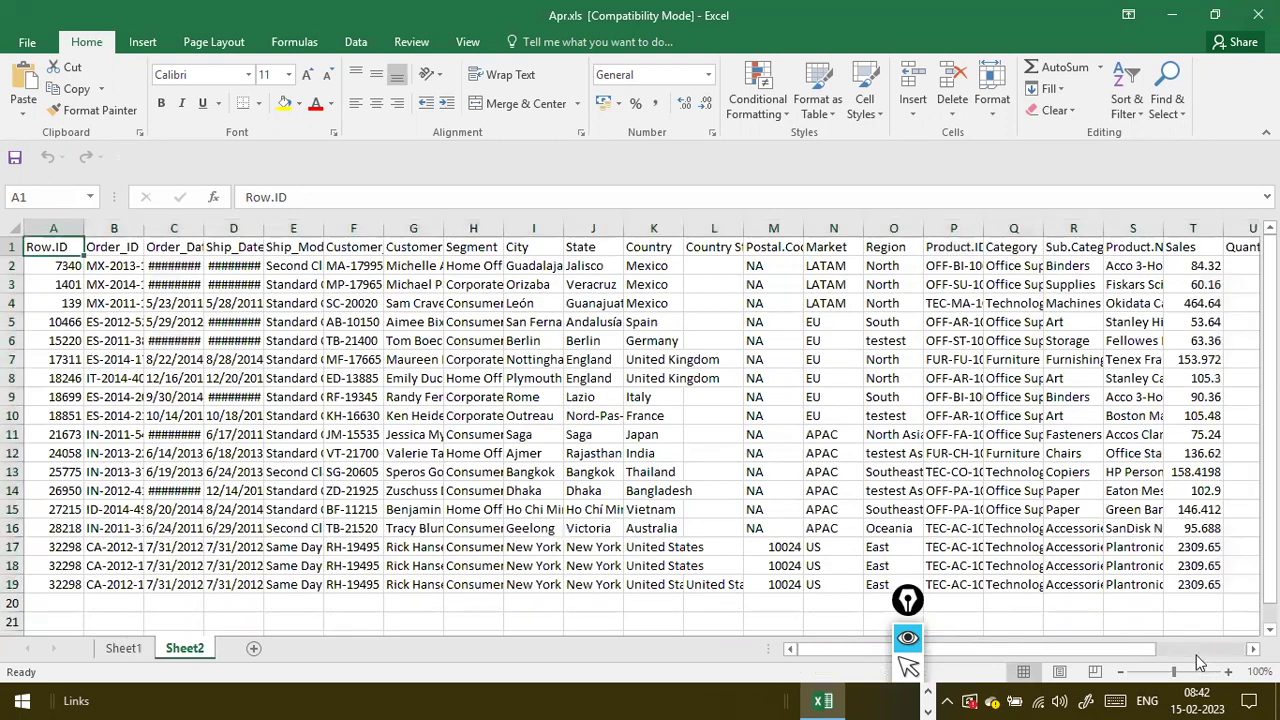
{"action": "left_click", "coordinate": [1196, 650]}
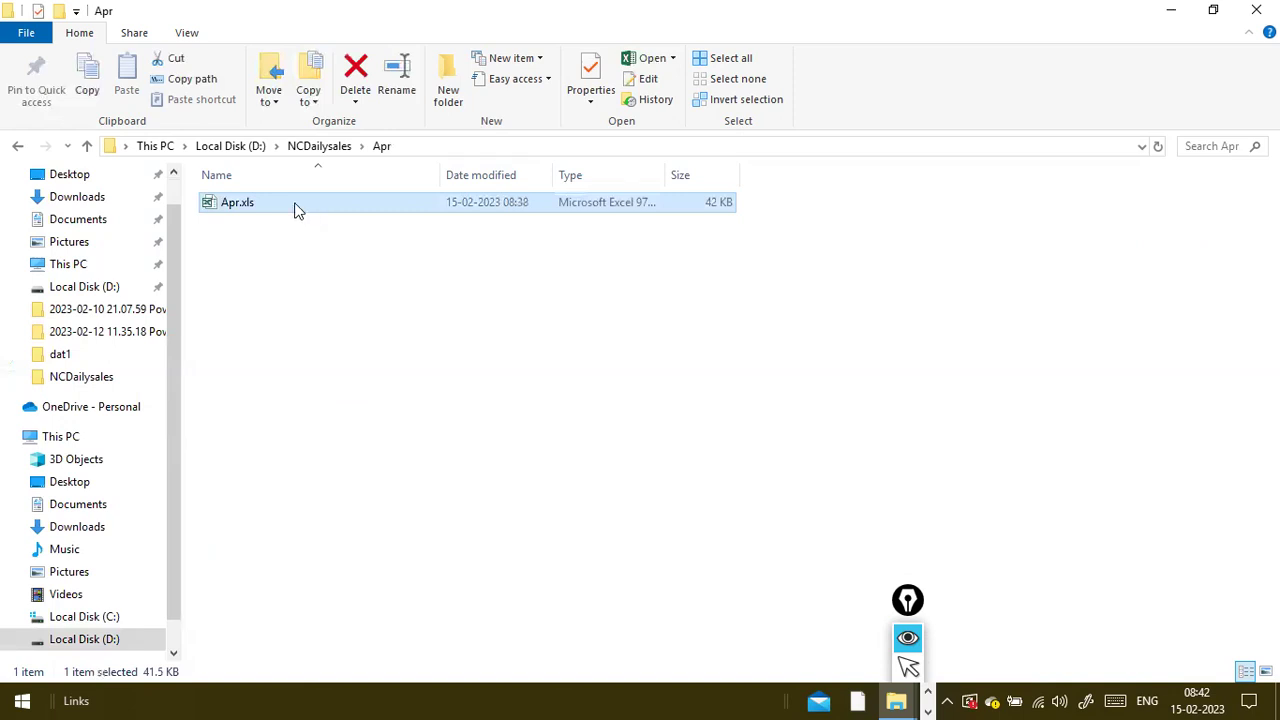
Delete Apr.xls from the Apr subfolder and go back to the NCDailysales folder
{"action": "right_click", "coordinate": [296, 210]}
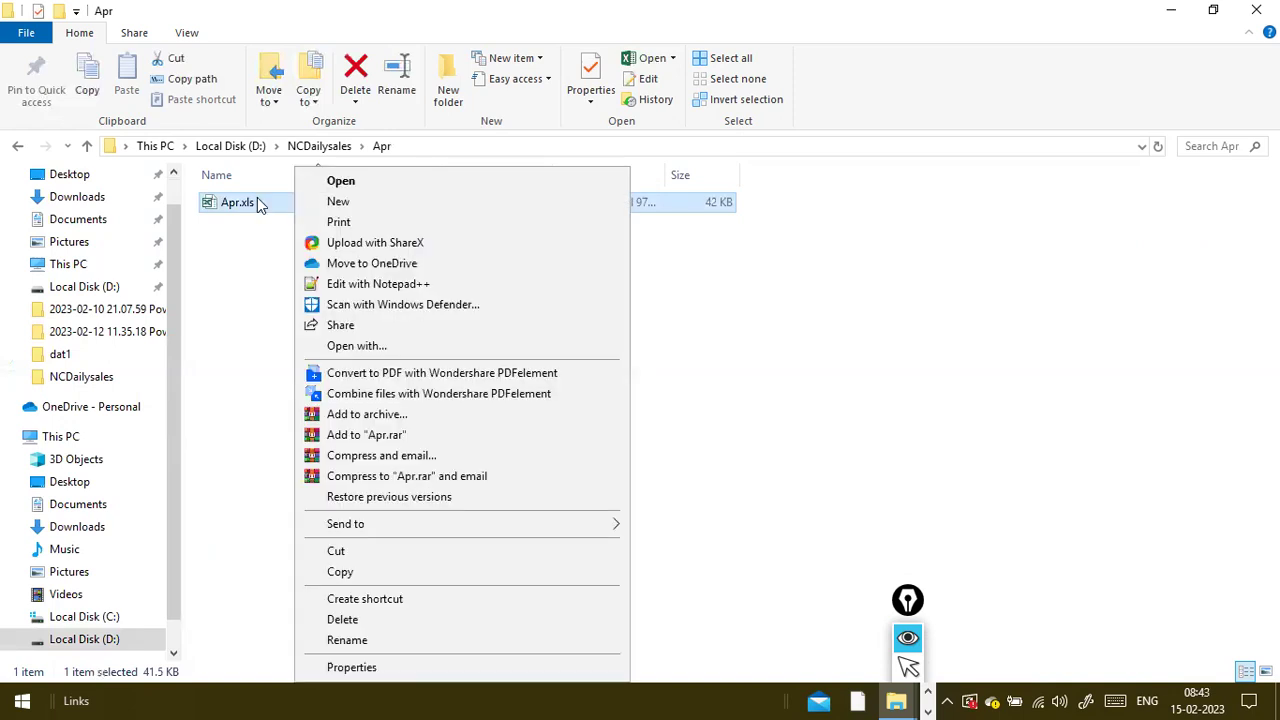
{"action": "left_click", "coordinate": [257, 199]}
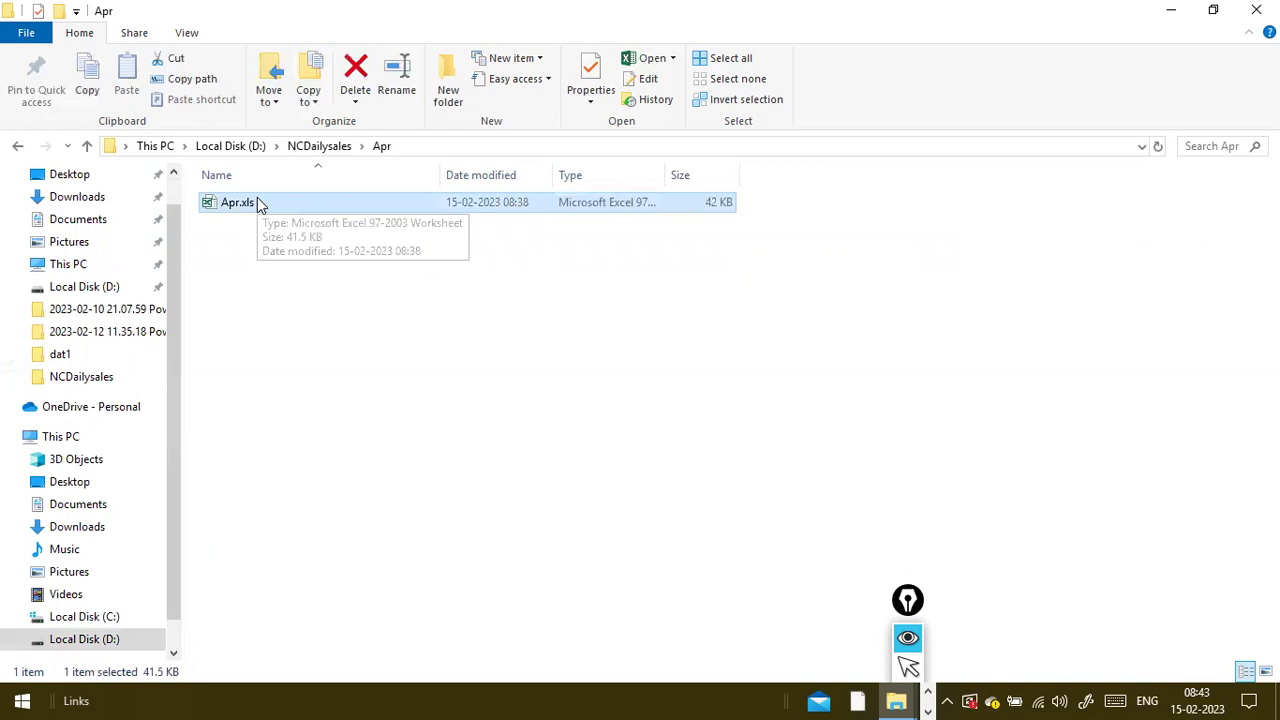
{"action": "left_click", "coordinate": [294, 148]}
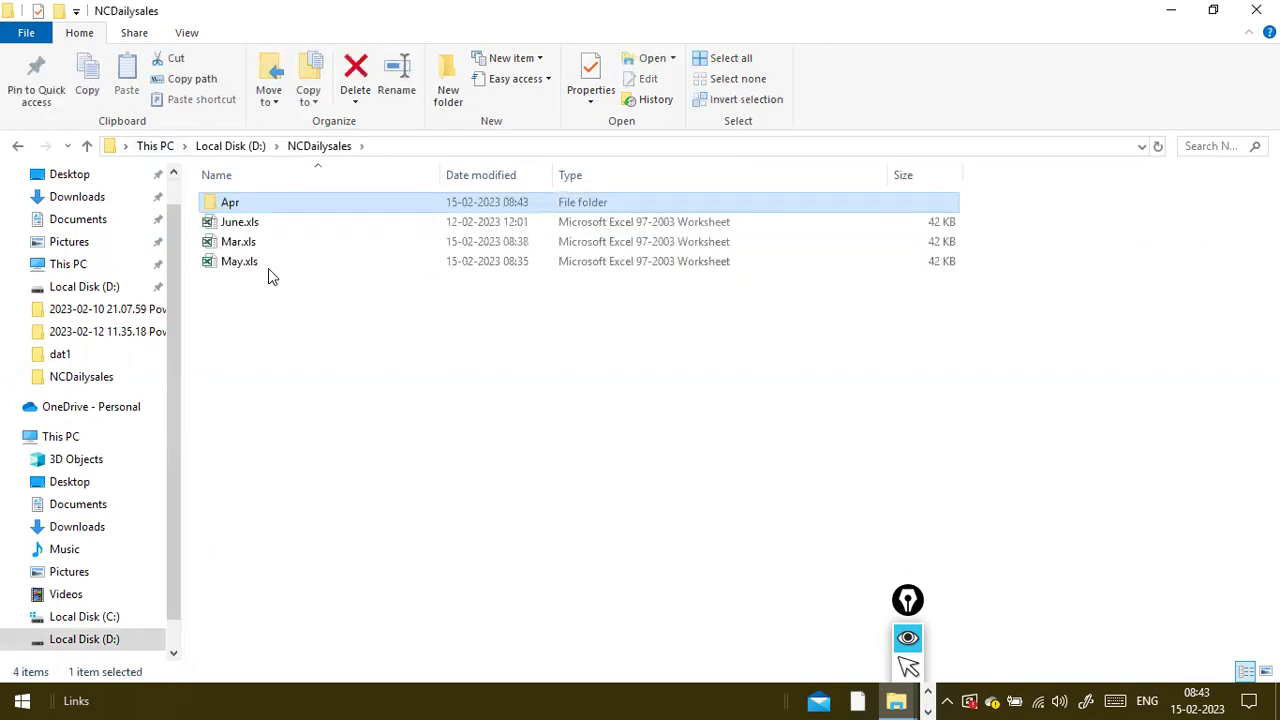
Copy May.xls from the NCDailysales folder into the Apr subfolder
{"action": "right_click", "coordinate": [268, 270]}
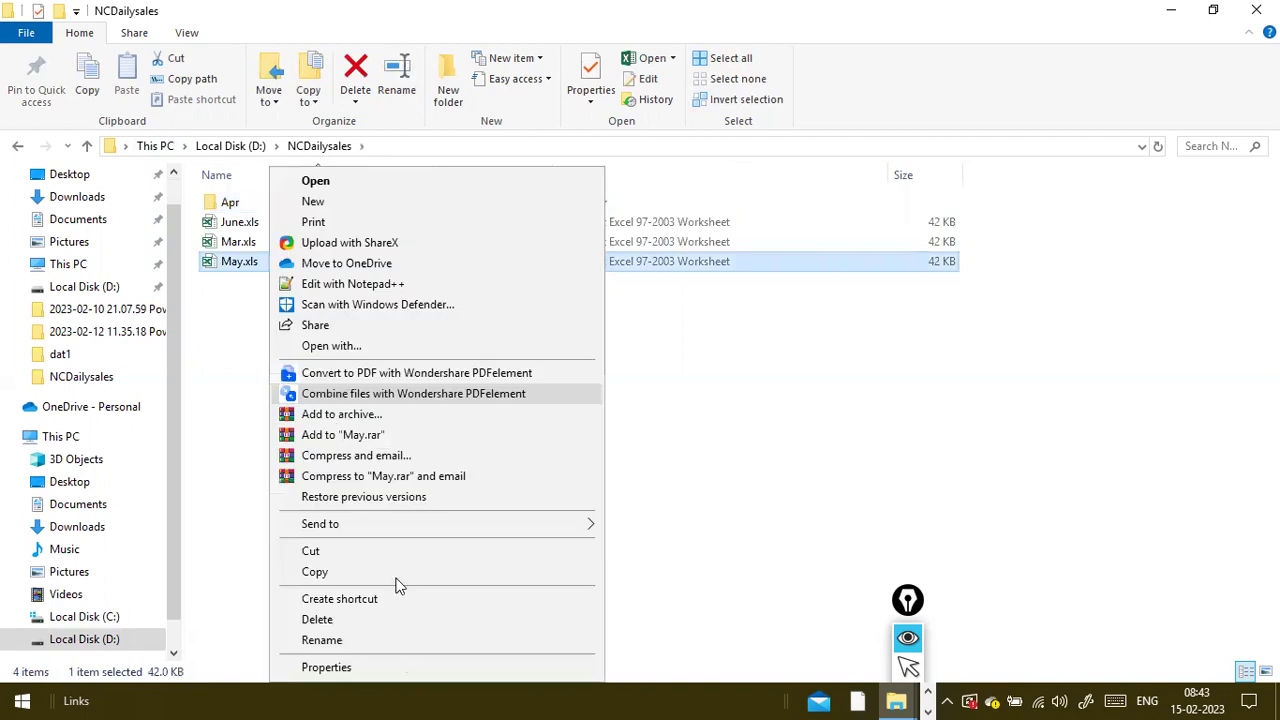
{"action": "left_click", "coordinate": [222, 208]}
{"action": "double_click", "coordinate": [222, 208]}
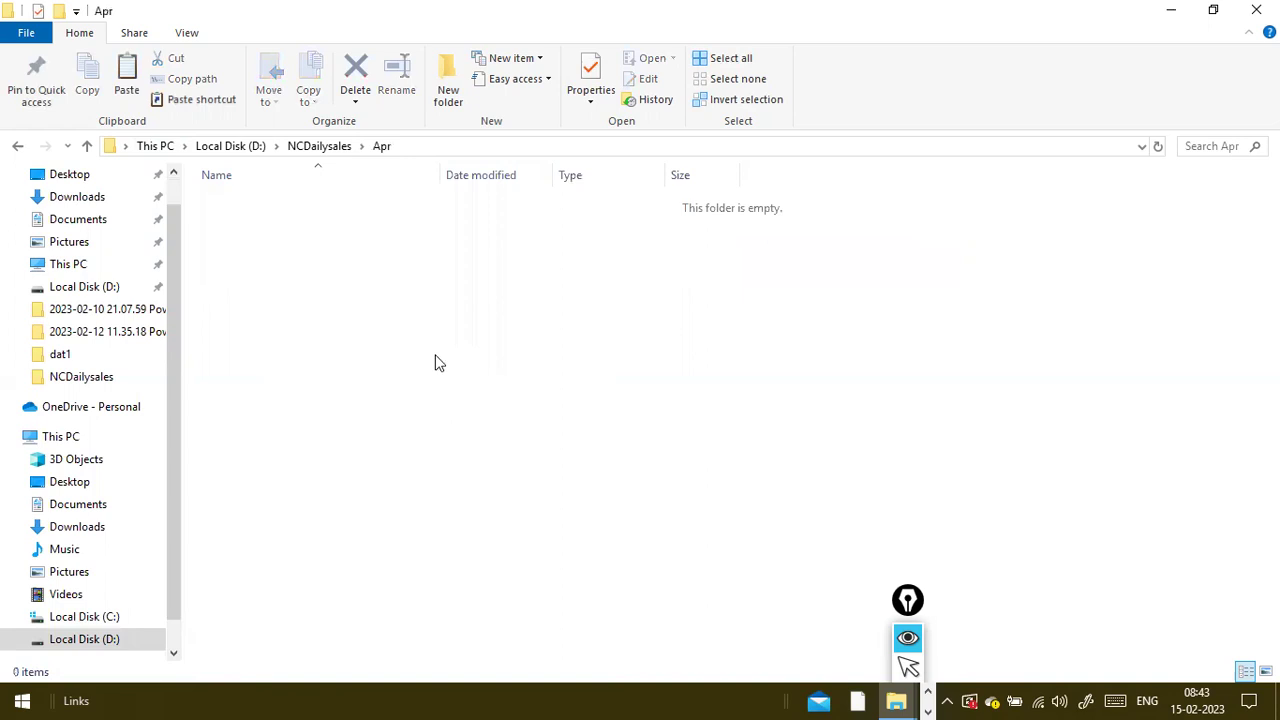
{"action": "key", "text": "ctrl+v"}
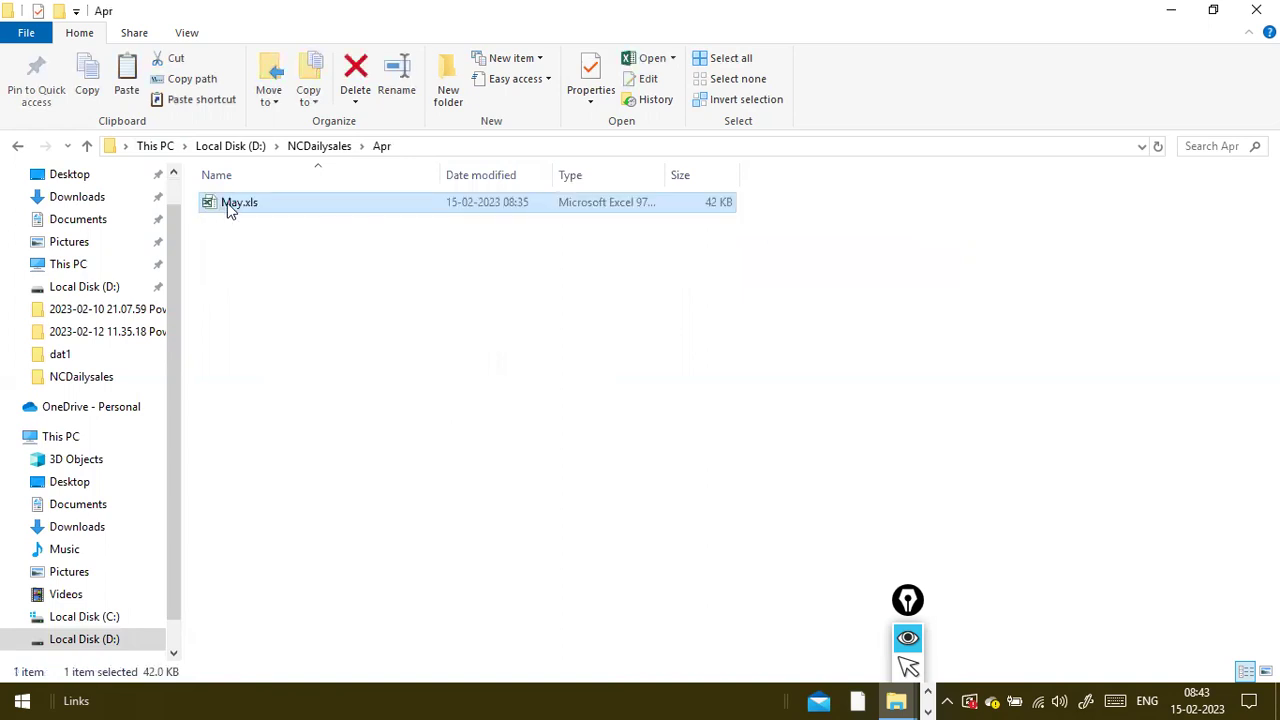
Rename the copied May.xls in the Apr subfolder to Apr.xls
{"action": "key", "text": "shift+F10"}
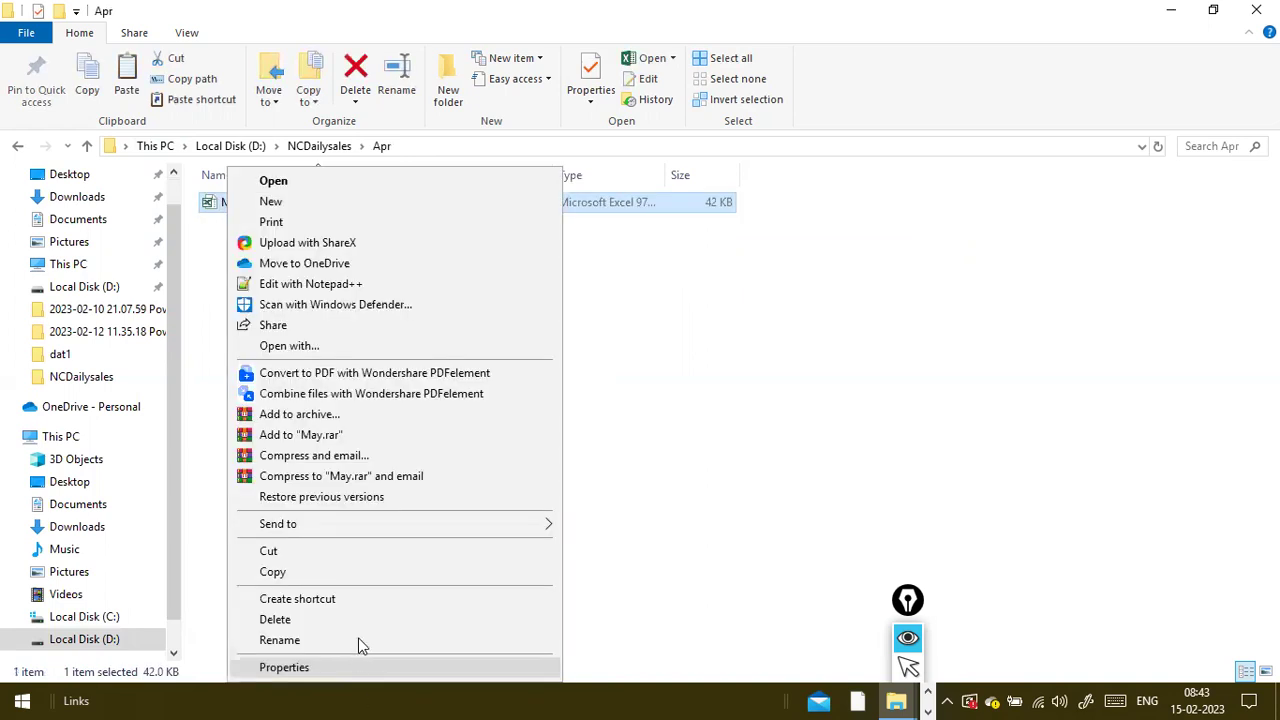
{"action": "key", "text": "Up"}
{"action": "key", "text": "Return"}
{"action": "type", "text": "Apr"}
{"action": "key", "text": "Return"}
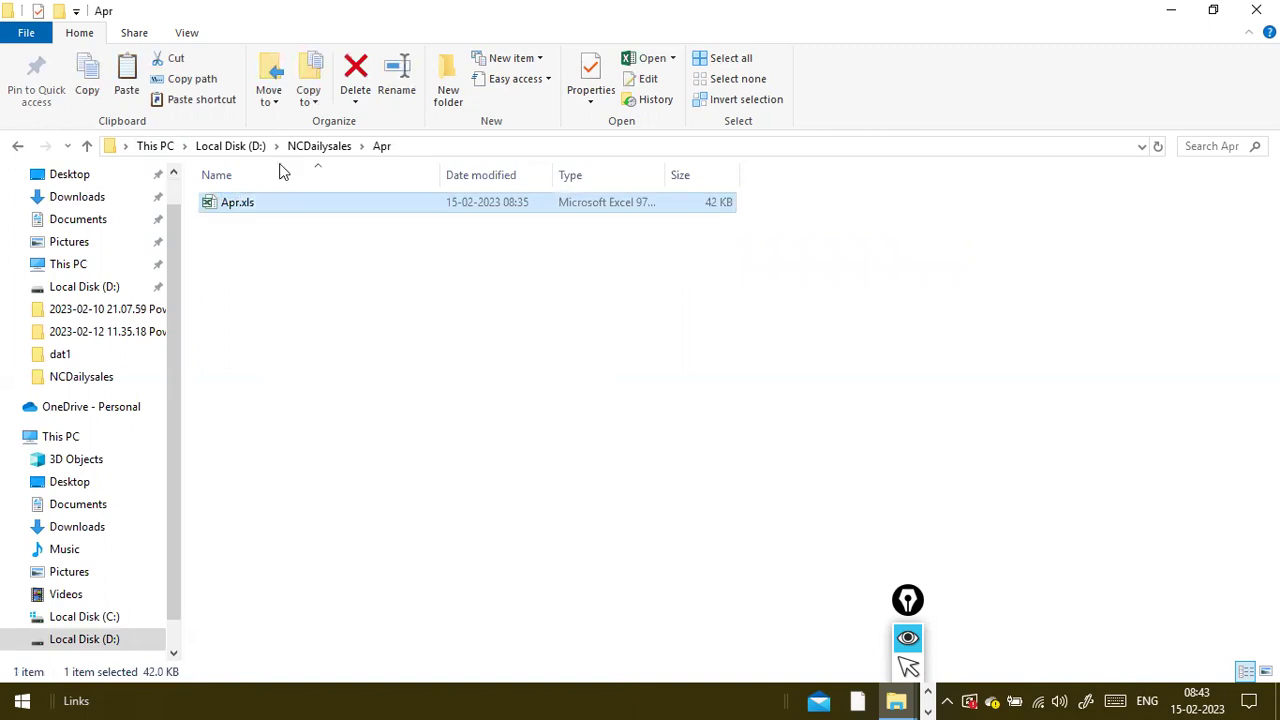
Check Sheet1 of the new Apr.xls for the Return column, close it, and return to the Power BI dataflow editor in Chrome
{"action": "double_click", "coordinate": [216, 206]}
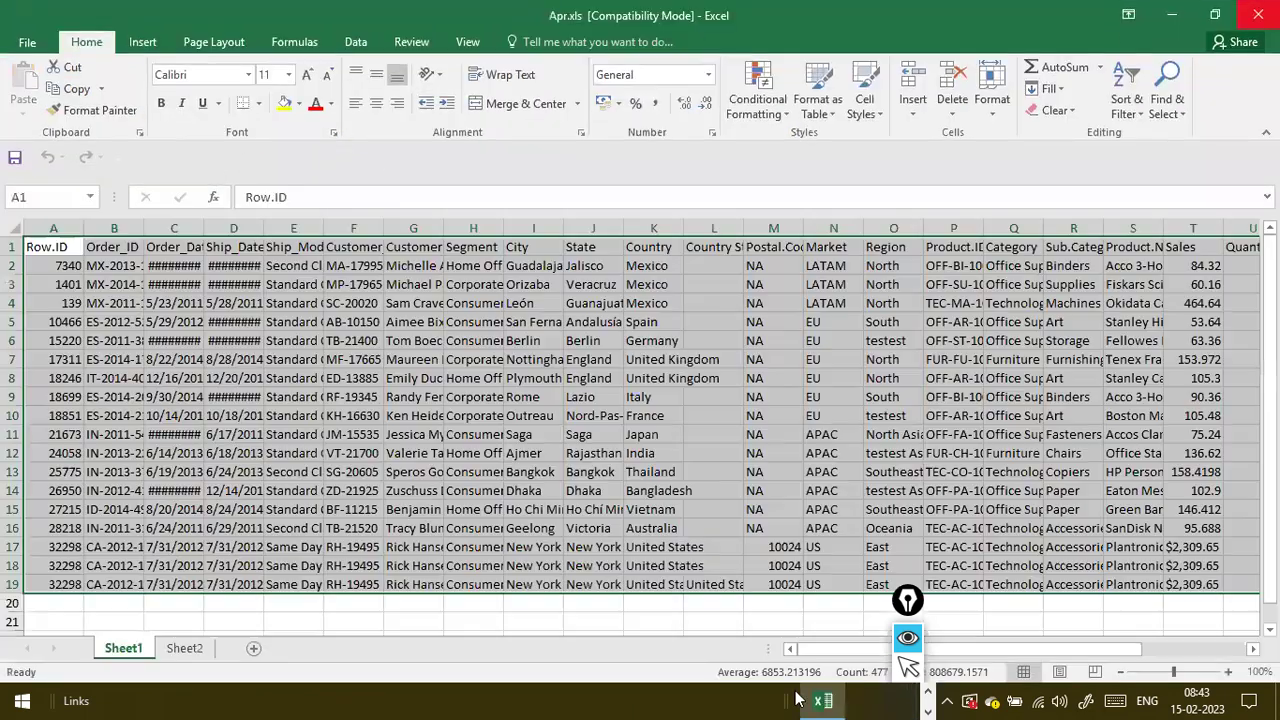
{"action": "left_click_drag", "start_coordinate": [1047, 658], "coordinate": [1088, 652]}
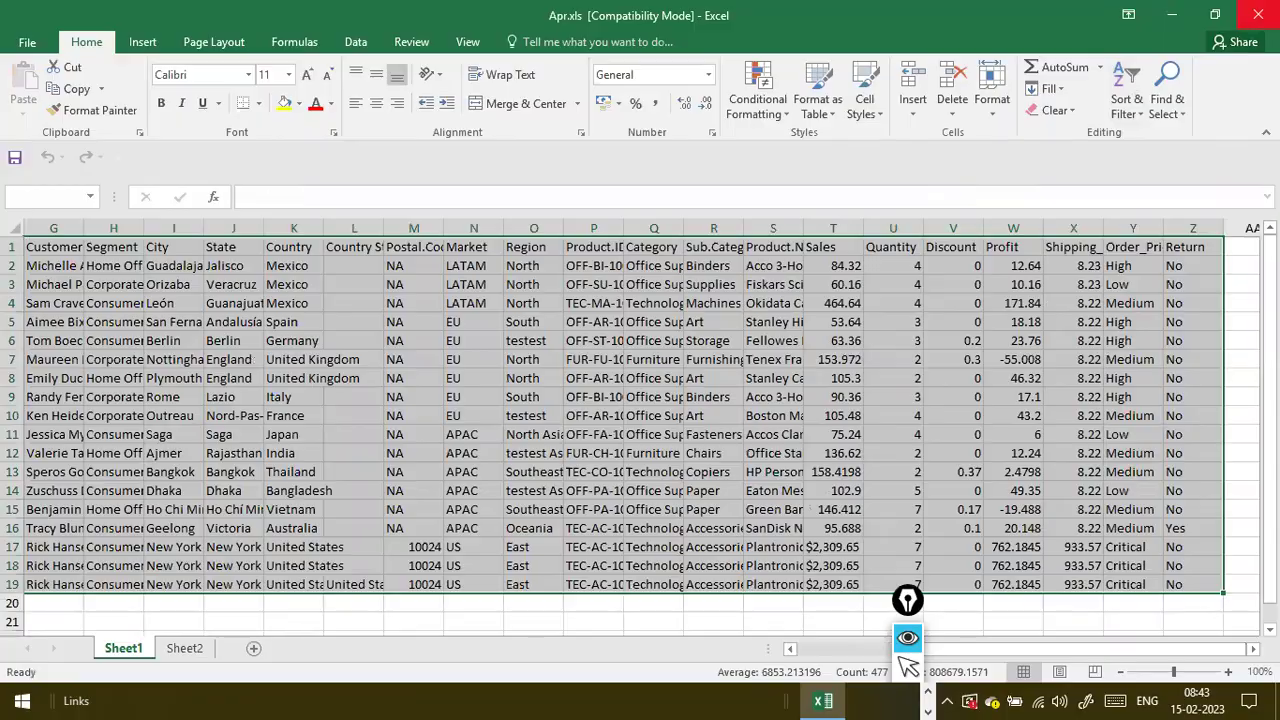
{"action": "left_click", "coordinate": [1258, 14]}
{"action": "key", "text": "alt+Tab"}
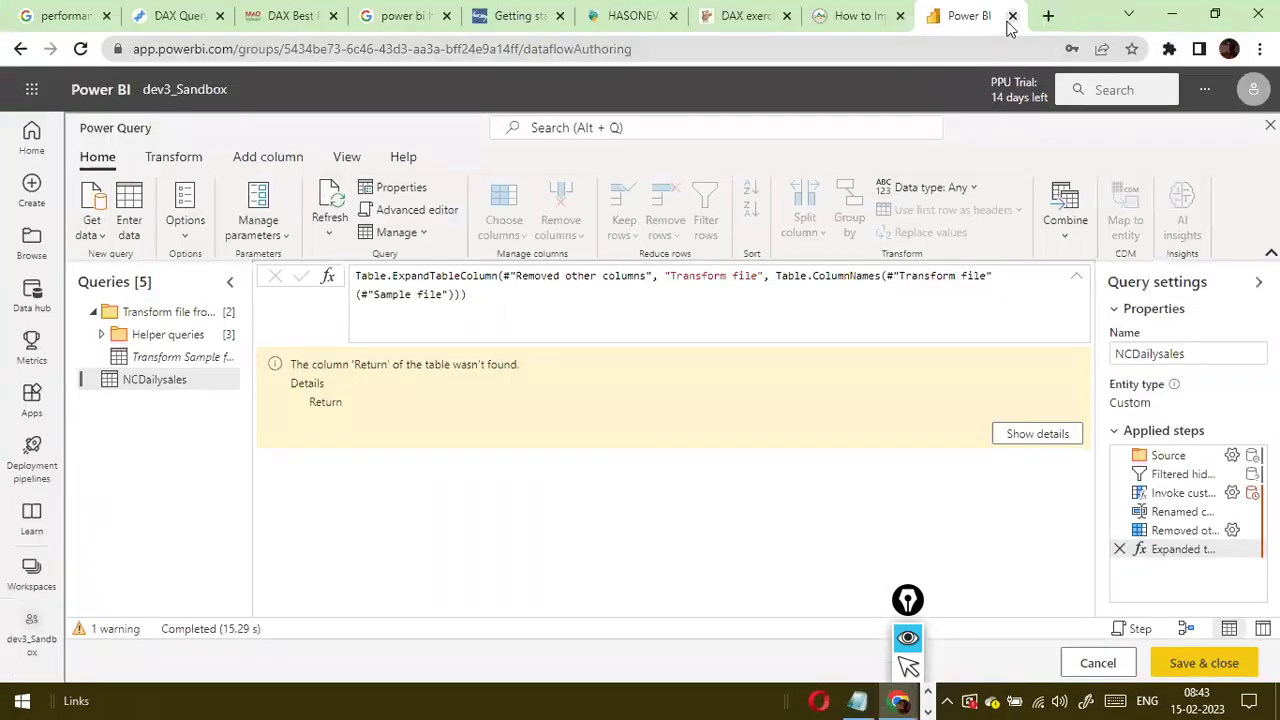
{"action": "left_click", "coordinate": [972, 49]}
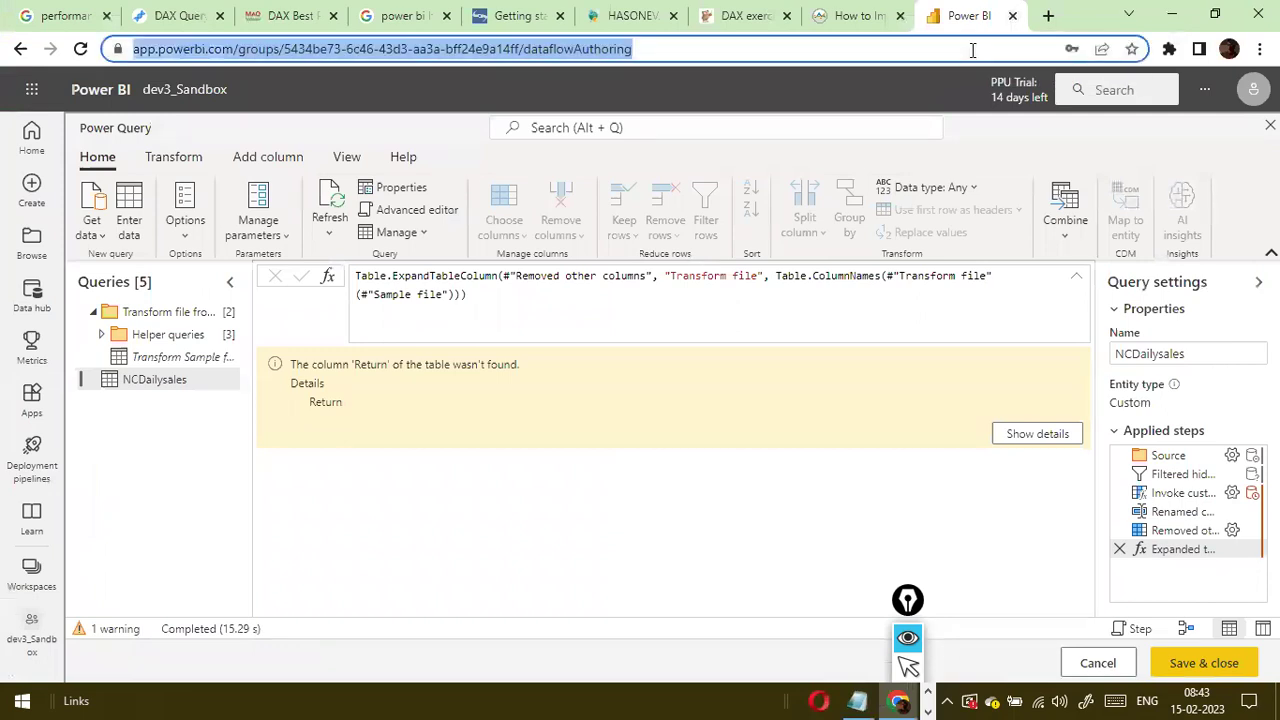
Leave the dataflow editor for the Power BI home page and open the dev3_Sandbox workspace
{"action": "type", "text": "ap"}
{"action": "key", "text": "Return"}
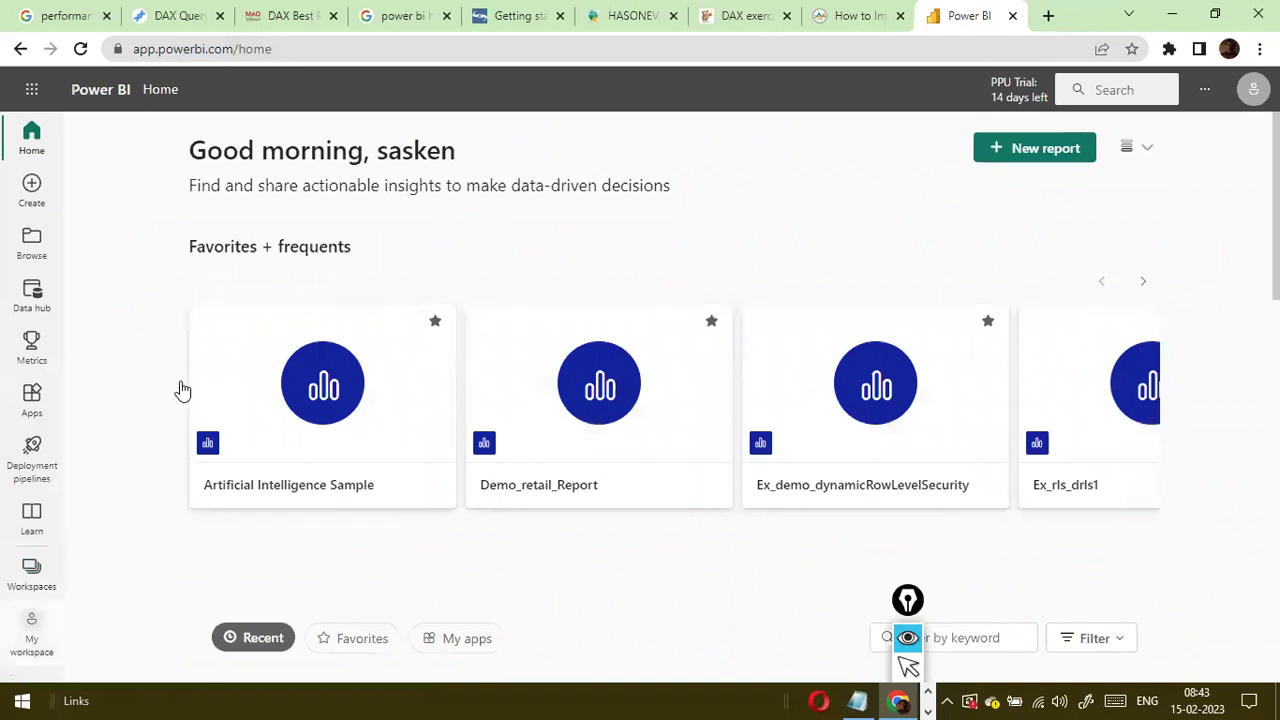
{"action": "left_click", "coordinate": [355, 384]}
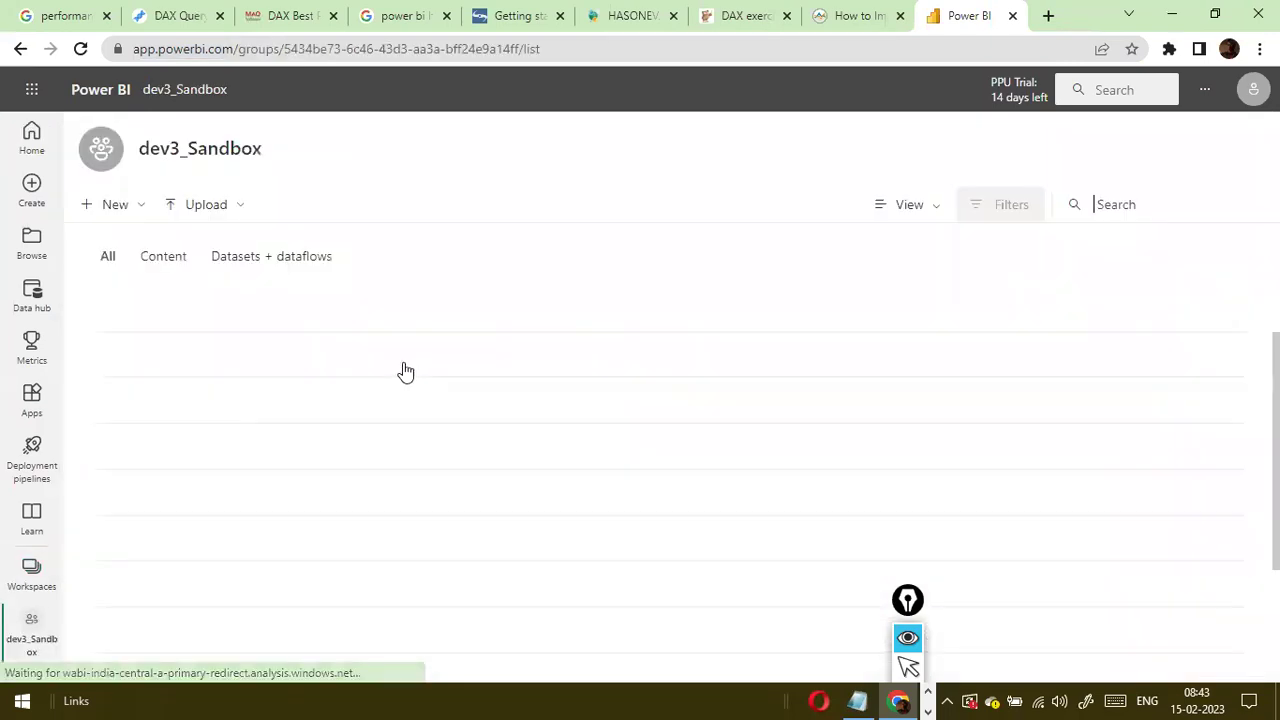
Create a new dataflow in the dev3_Sandbox workspace and choose to define new tables for it
{"action": "left_click", "coordinate": [146, 207]}
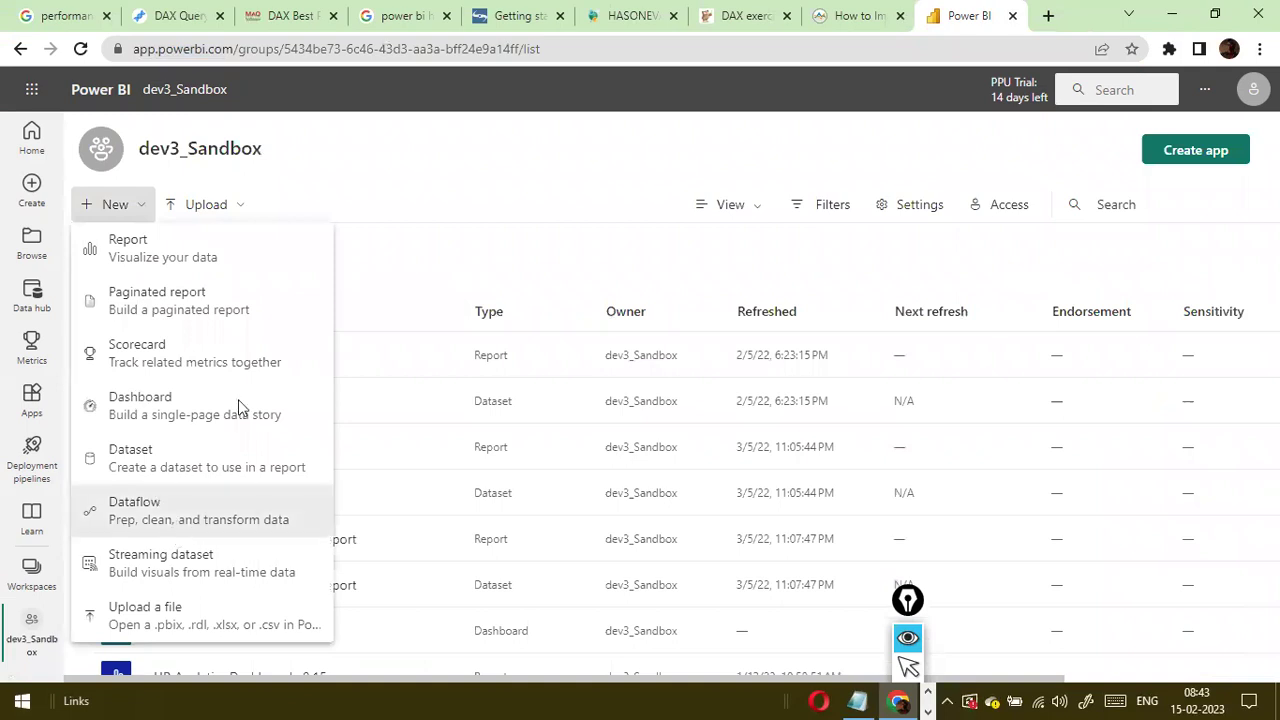
{"action": "left_click", "coordinate": [160, 510]}
{"action": "left_click", "coordinate": [697, 429]}
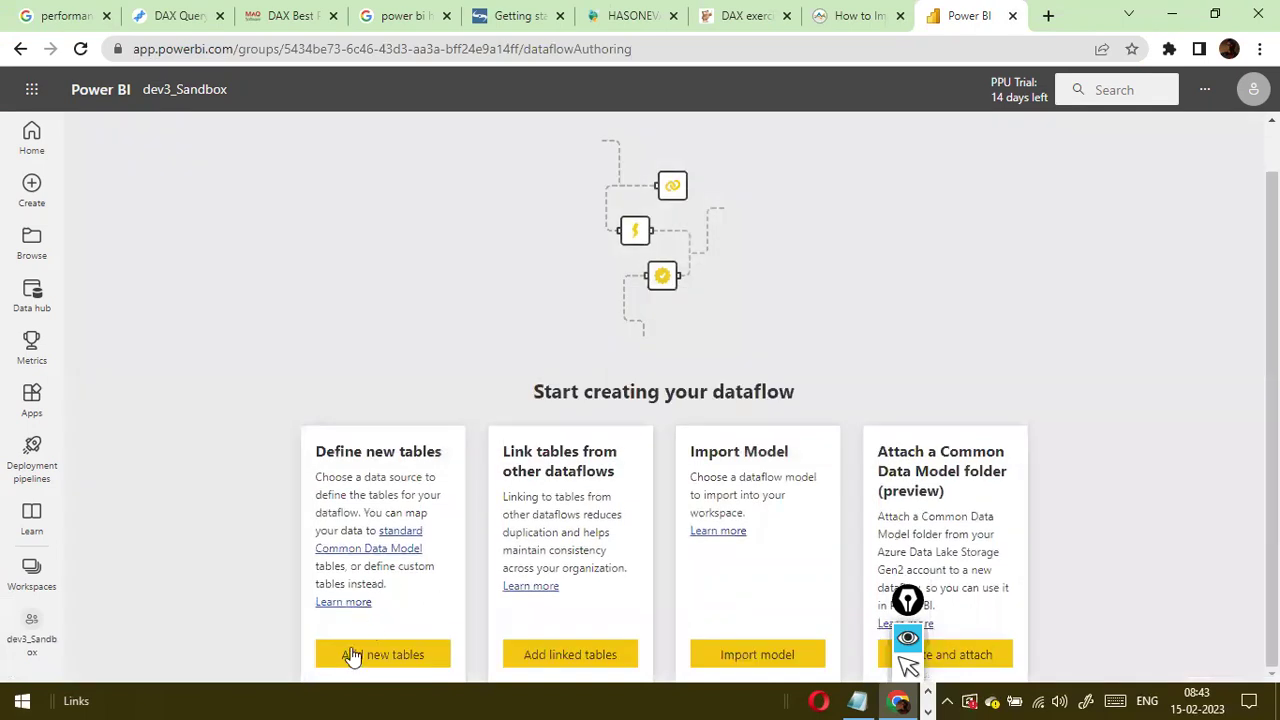
{"action": "left_click", "coordinate": [352, 655]}
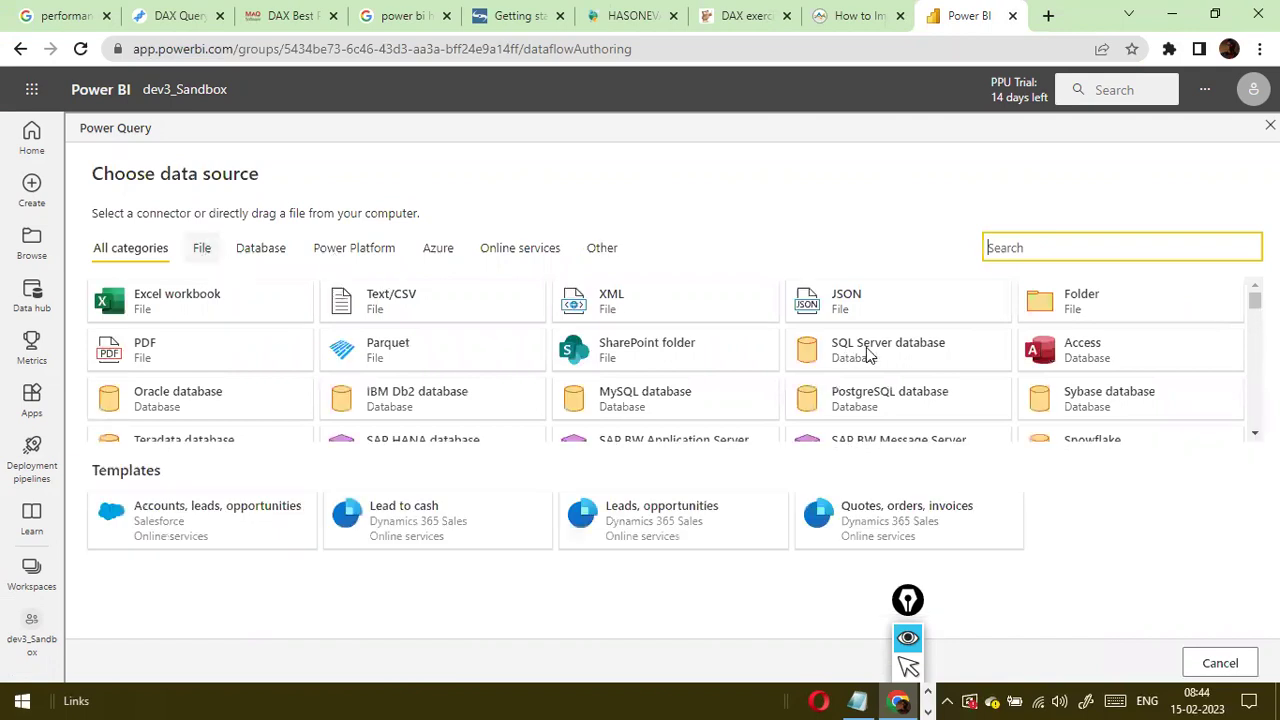
Connect to the Folder data source with the path D:\NCDailysales copied from File Explorer, and start combining its files
{"action": "left_click", "coordinate": [560, 345]}
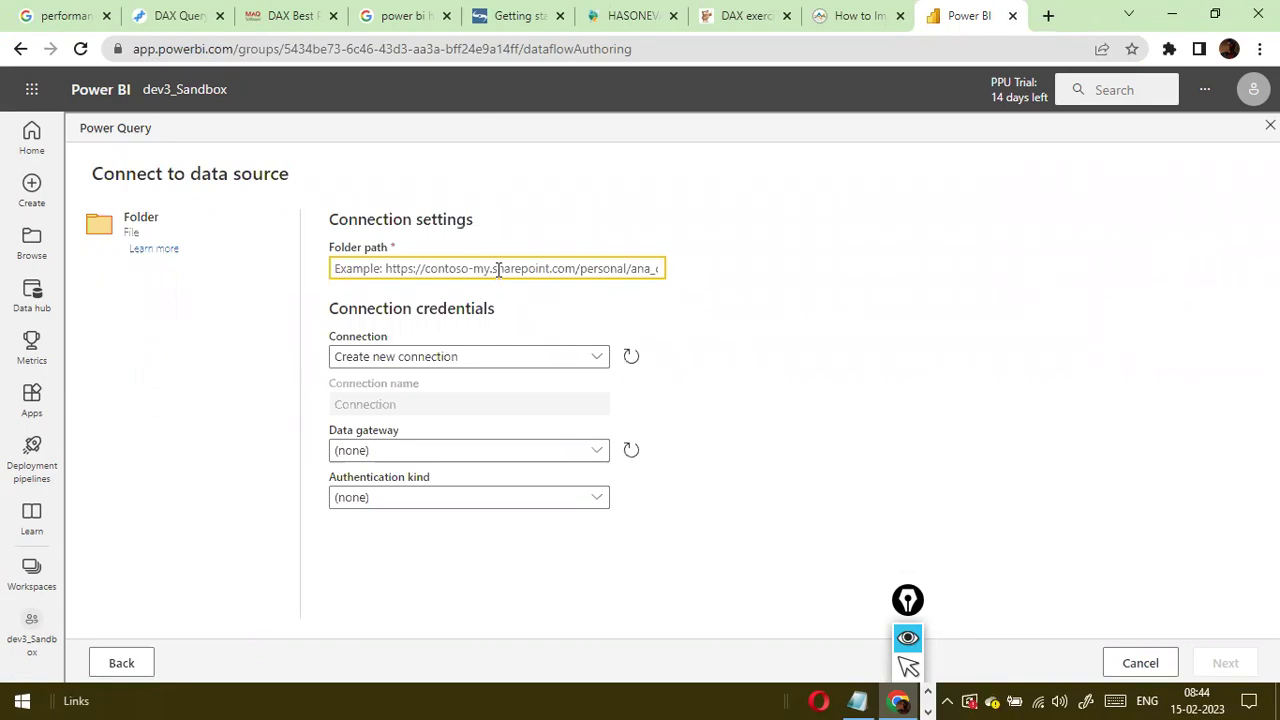
{"action": "key", "text": "alt+Tab"}
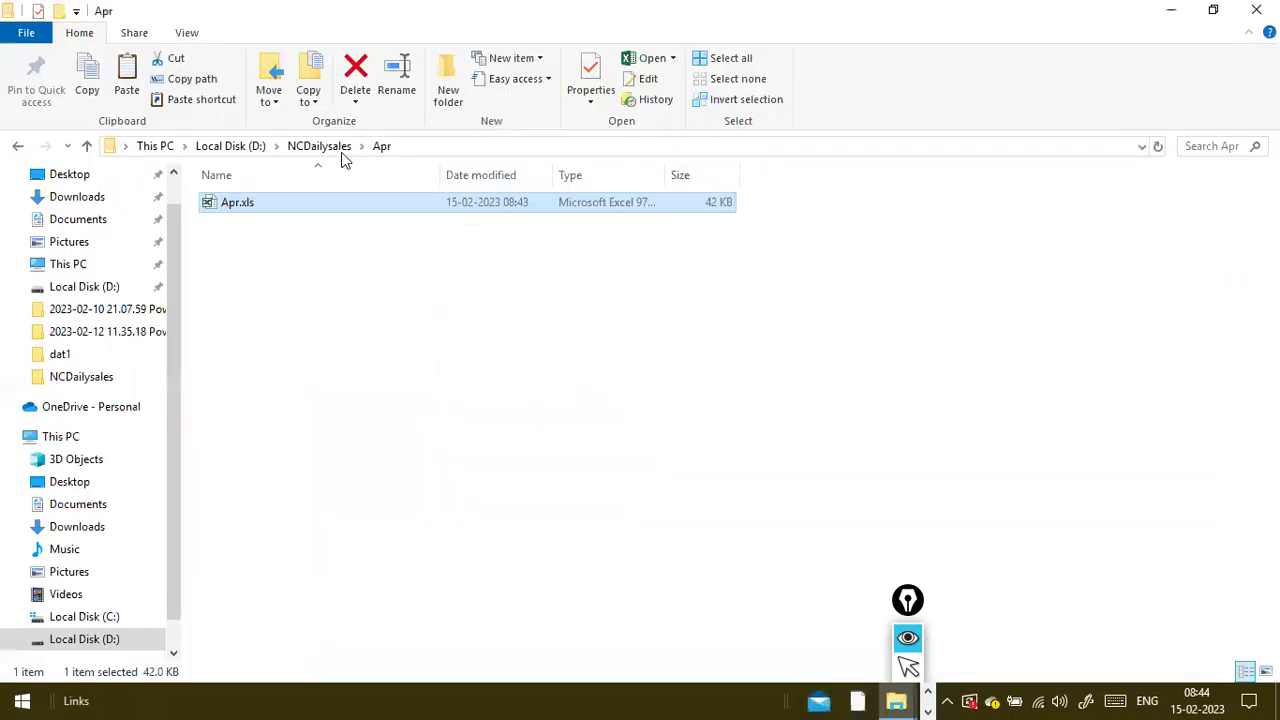
{"action": "left_click", "coordinate": [340, 152]}
{"action": "left_click", "coordinate": [398, 146]}
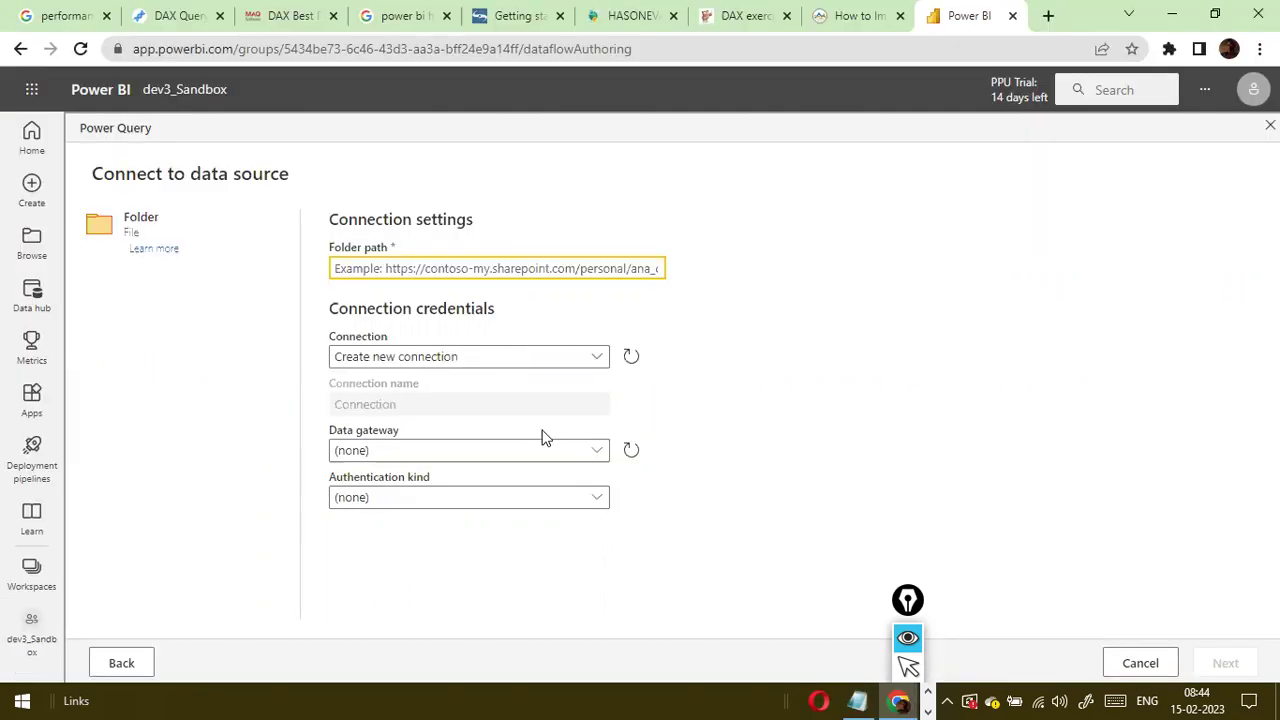
{"action": "type", "text": "D:\\NCDailysales"}
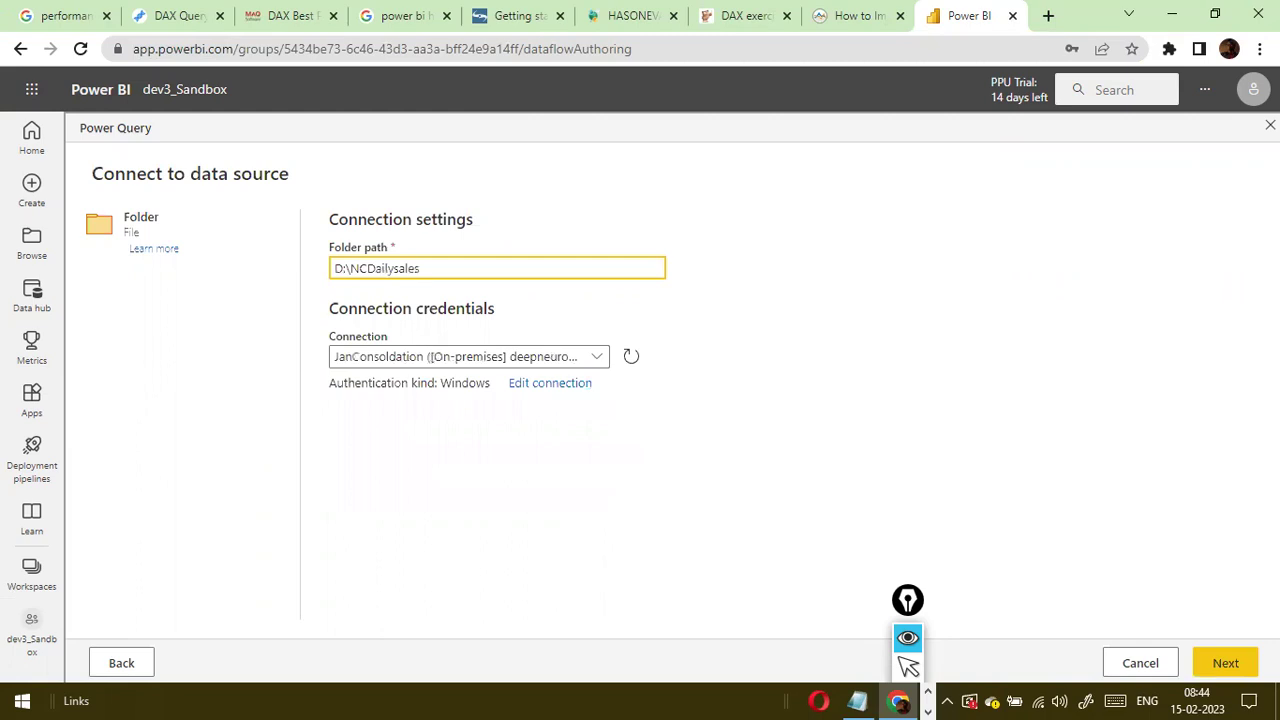
{"action": "left_click", "coordinate": [1237, 662]}
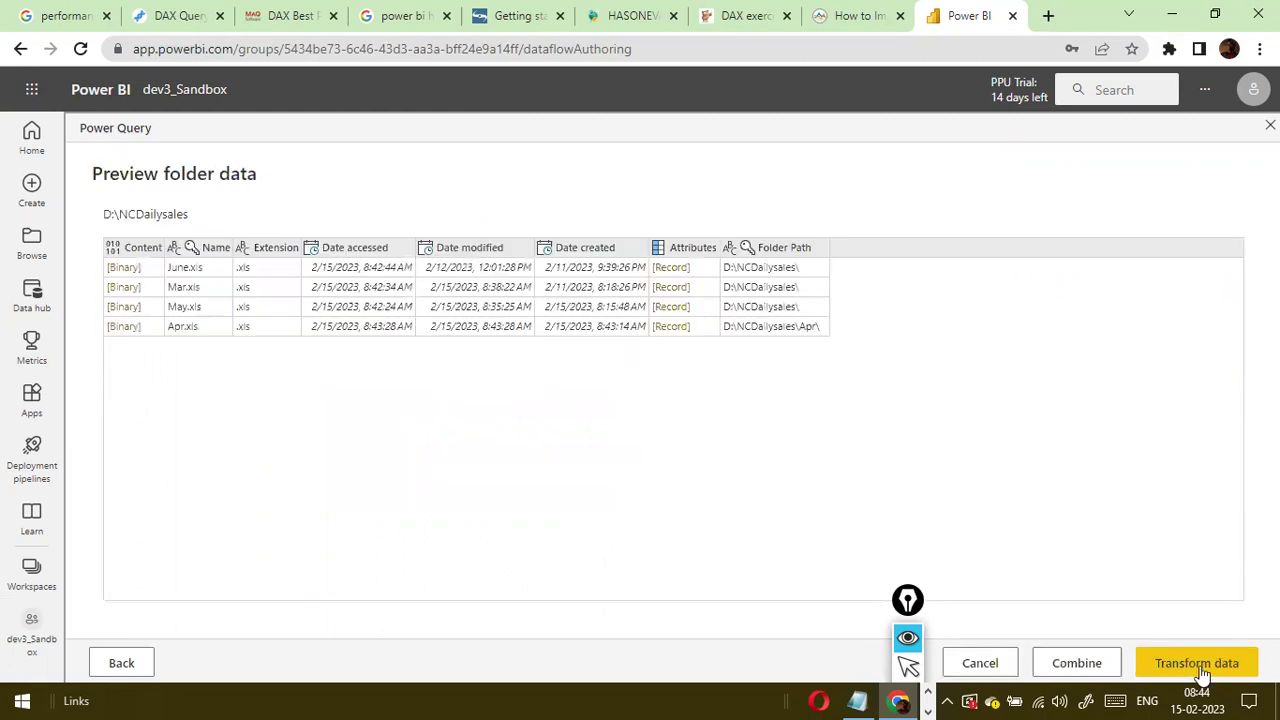
{"action": "left_click", "coordinate": [1086, 663]}
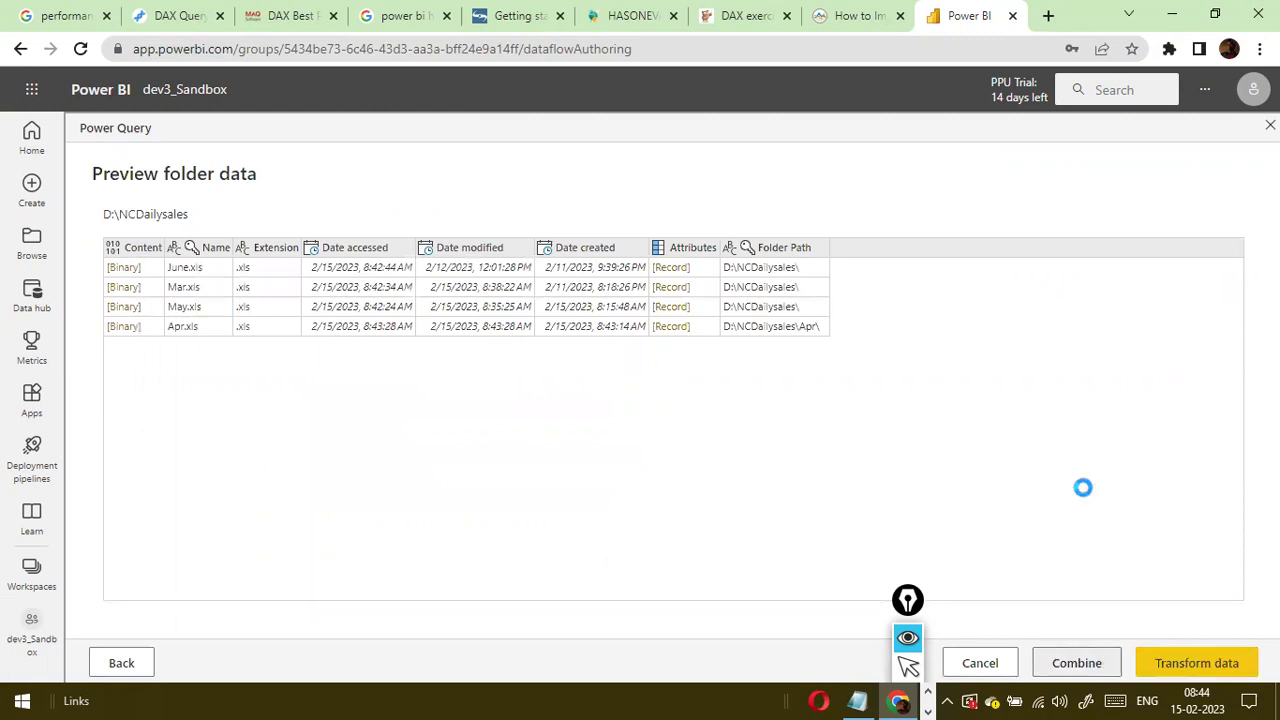